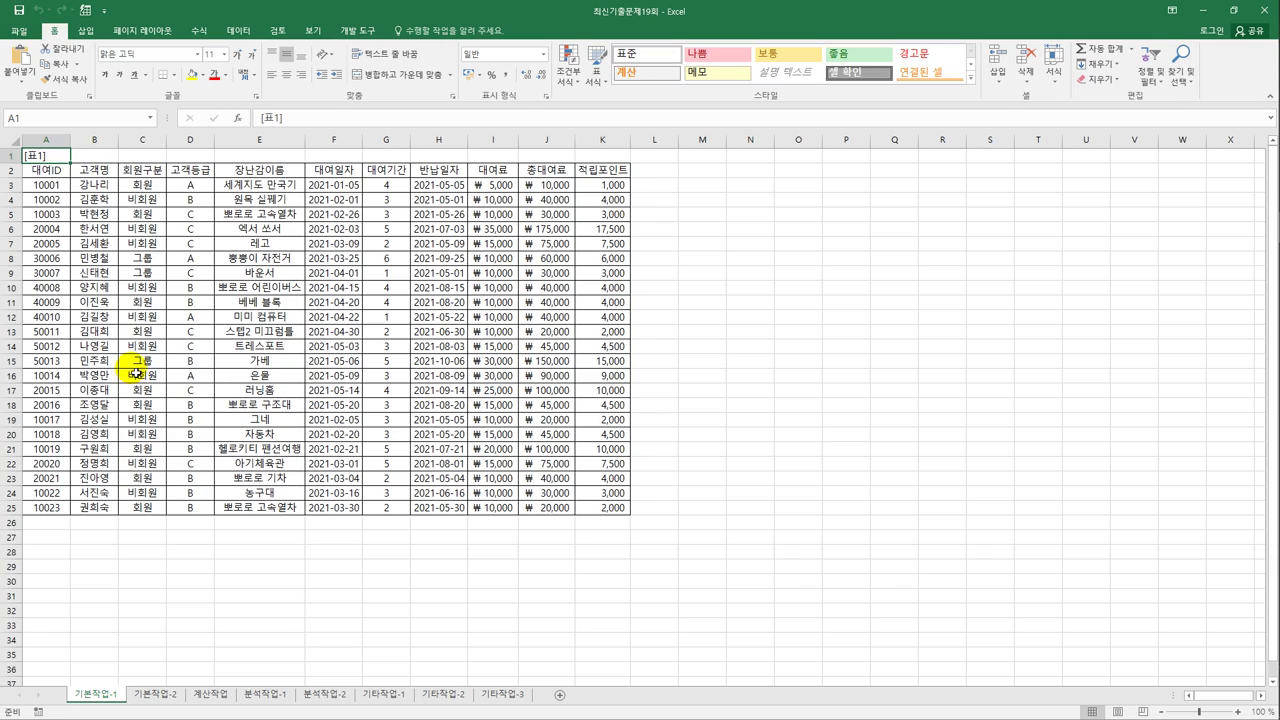
# Step: Copy the 회원구분 header and a 비회원 value from the table into B28:B29 as the start of the criteria range
pyautogui.click(89, 553)
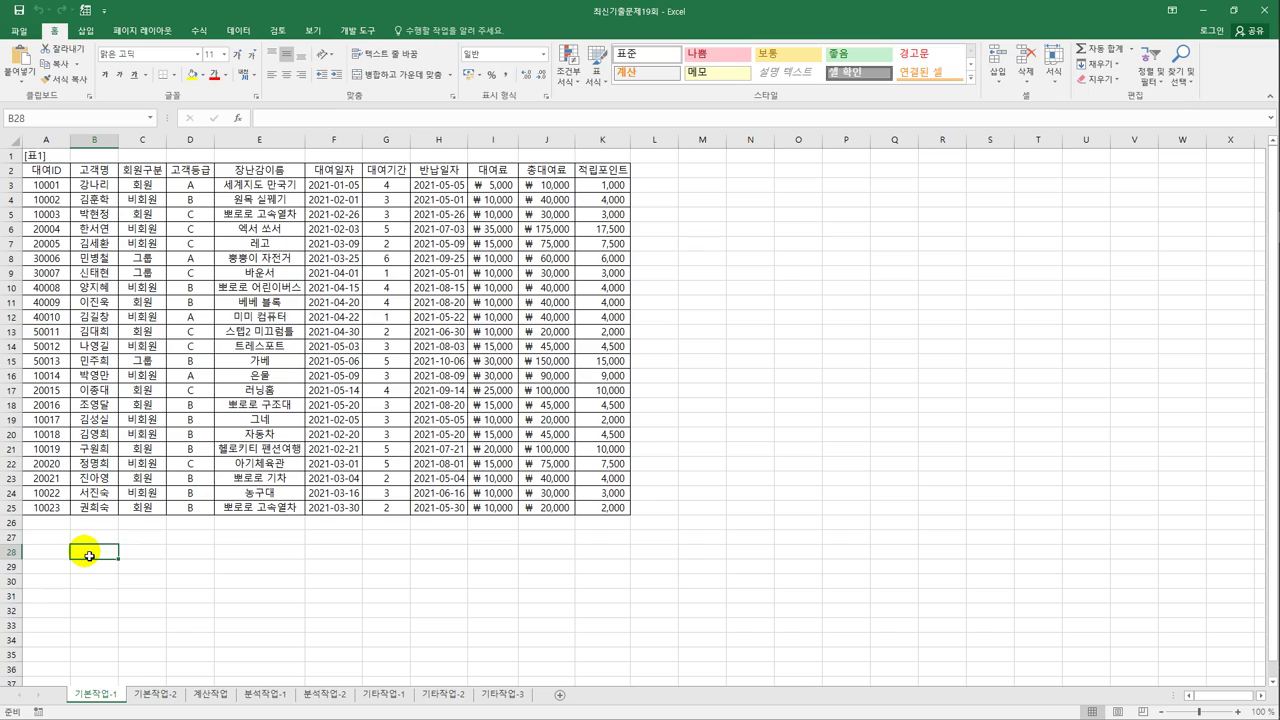
pyautogui.click(142, 170)
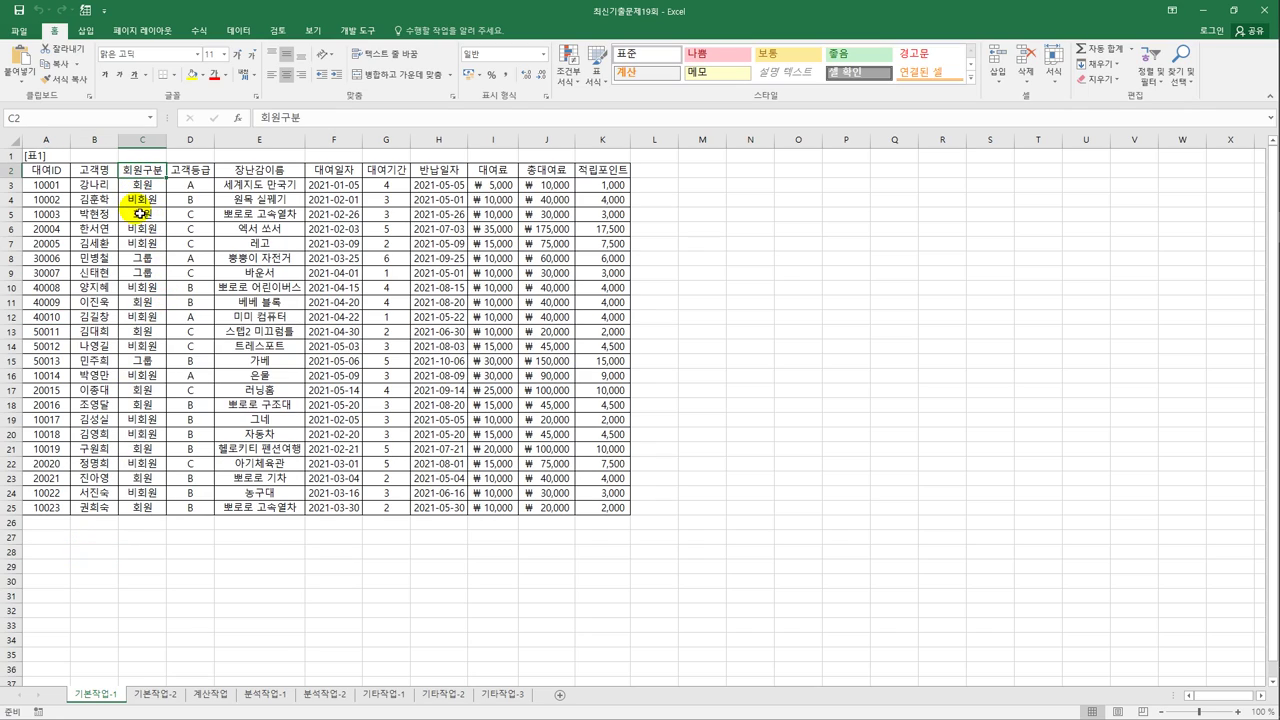
pyautogui.keyDown('ctrl'); pyautogui.click(145, 206); pyautogui.keyUp('ctrl')
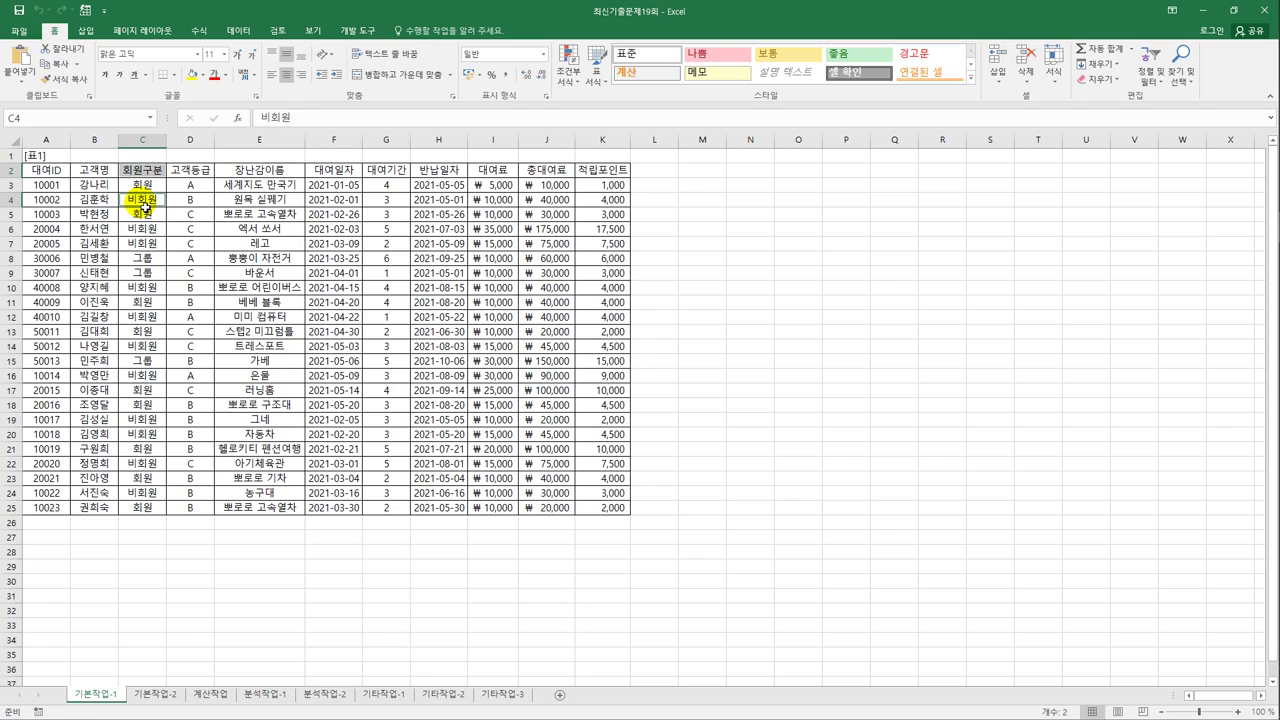
pyautogui.hotkey('ctrl', 'c')
pyautogui.click(94, 551)
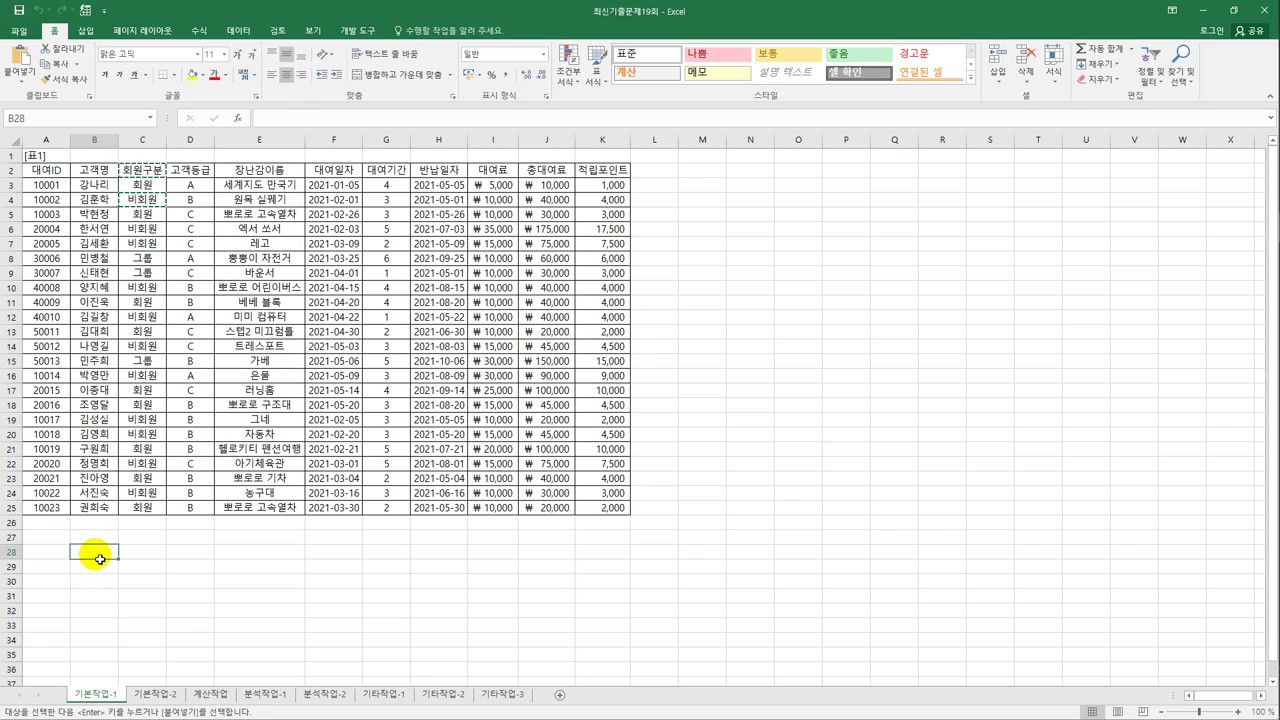
pyautogui.hotkey('ctrl', 'v')
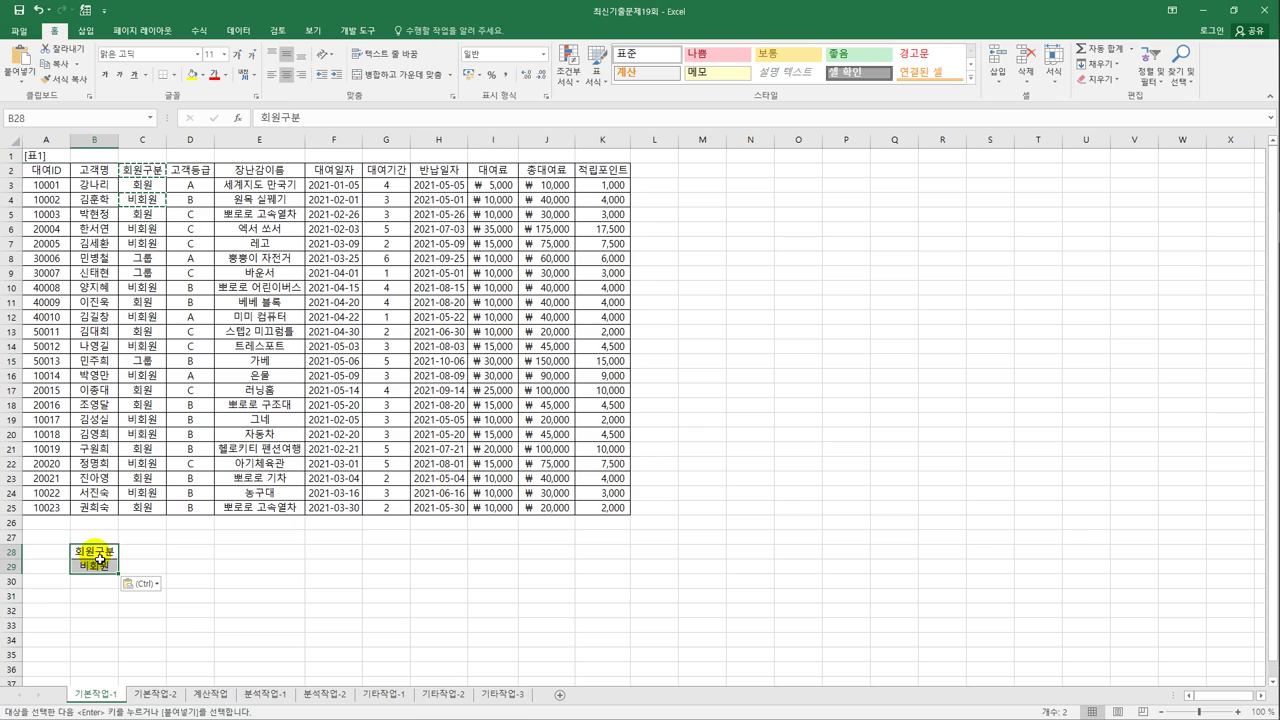
# Step: Change the member-type criterion in B29 to <>비회원
pyautogui.click(94, 566)
pyautogui.doubleClick(83, 566)
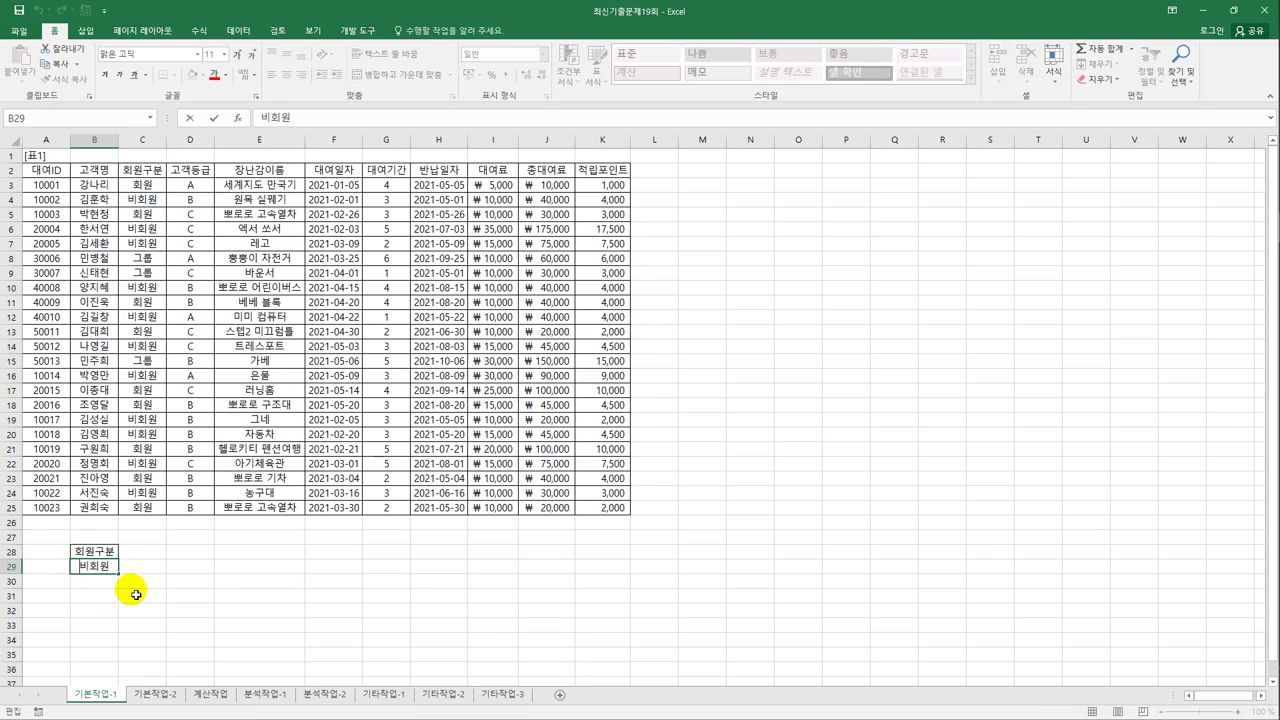
pyautogui.write('<>')
pyautogui.press('Return')
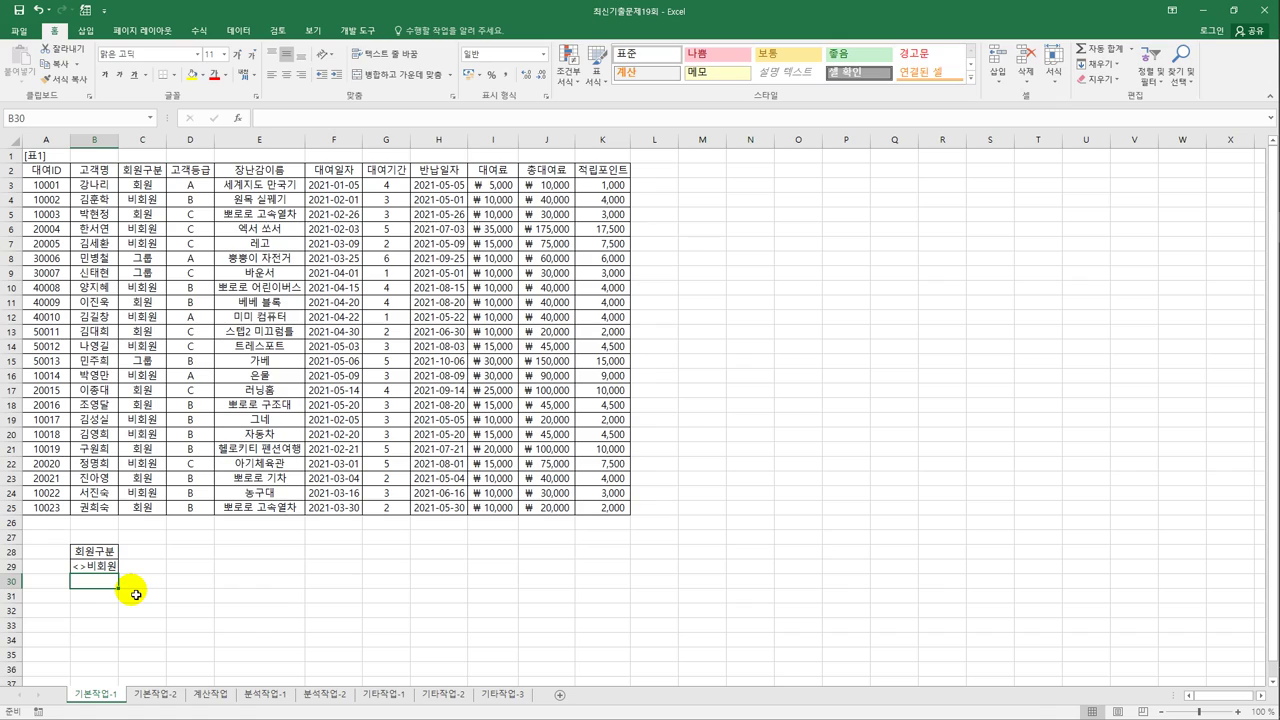
# Step: Copy the 적립포인트 header to C28, enter the criterion >=3000 in C29, and autofit column C
pyautogui.click(598, 176)
pyautogui.hotkey('ctrl', 'c')
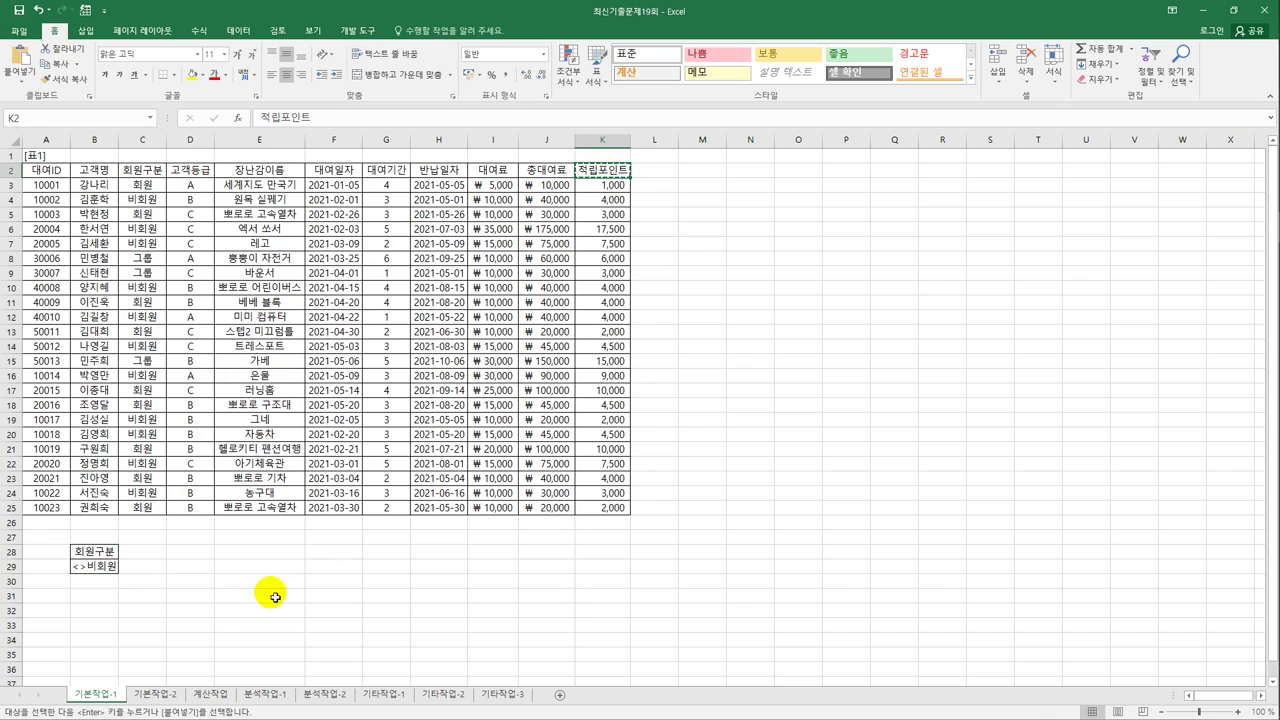
pyautogui.click(152, 558)
pyautogui.hotkey('ctrl', 'v')
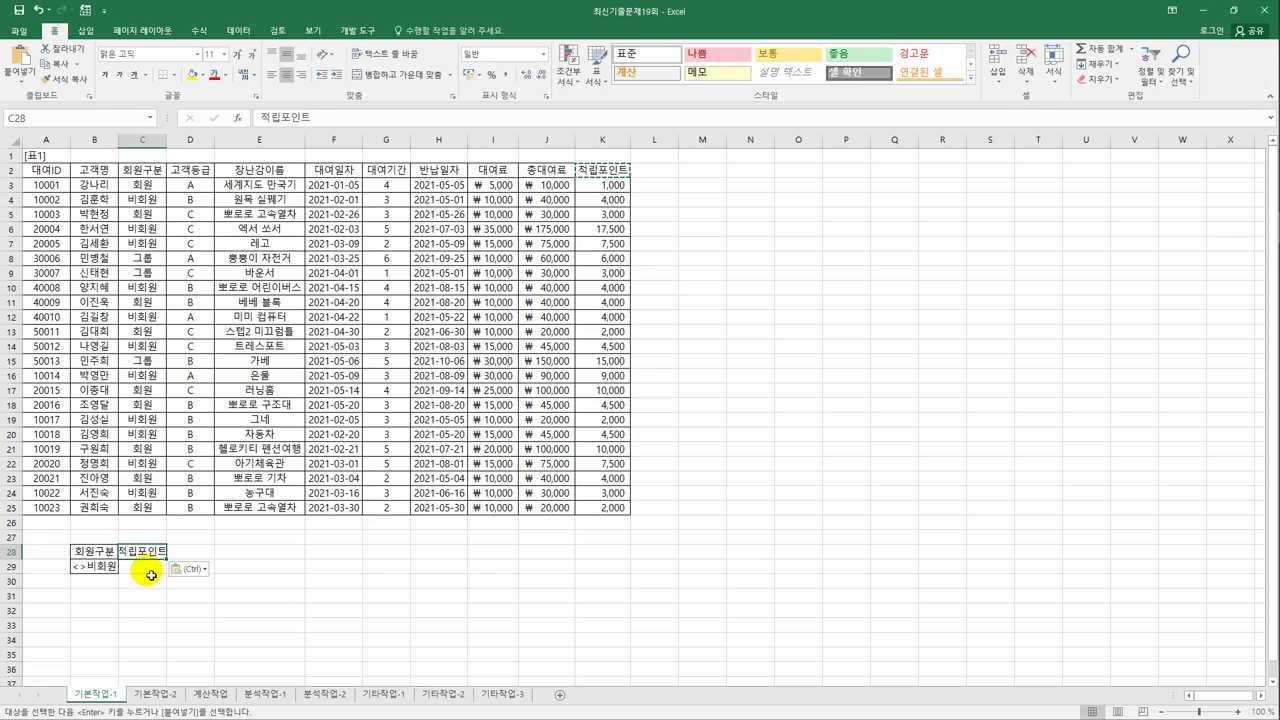
pyautogui.click(146, 570)
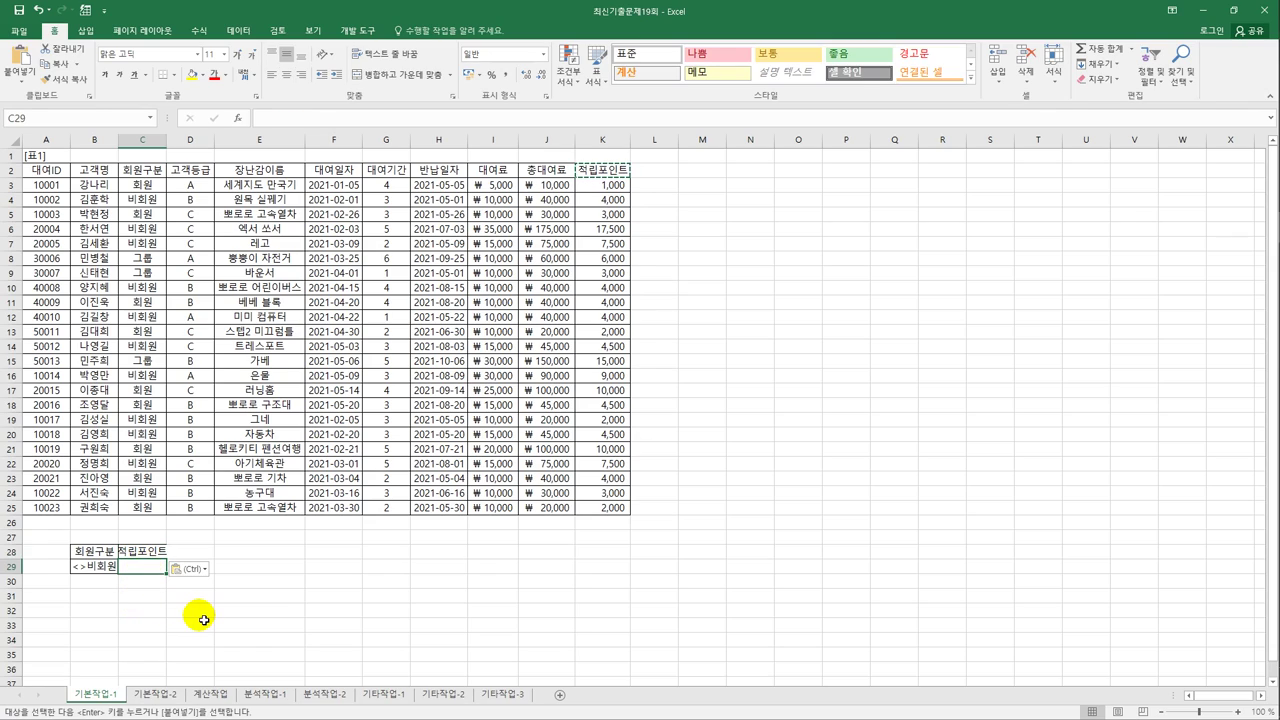
pyautogui.write('>=30')
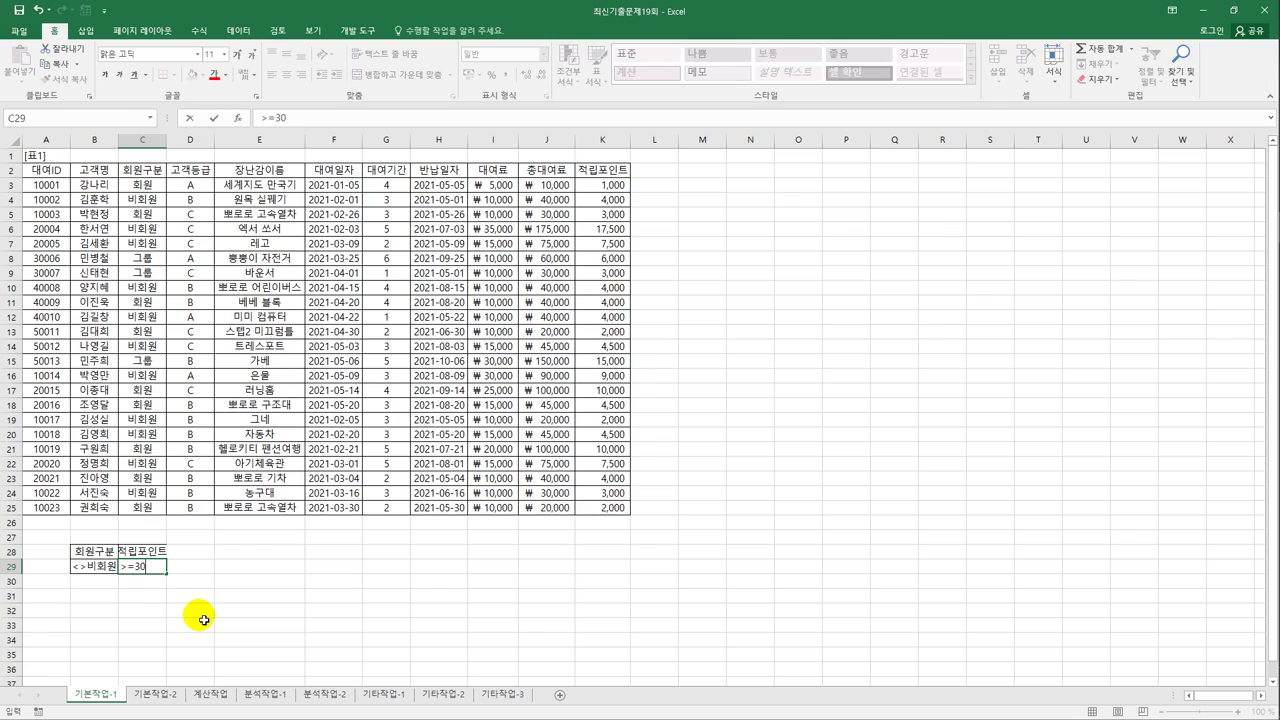
pyautogui.press('Return')
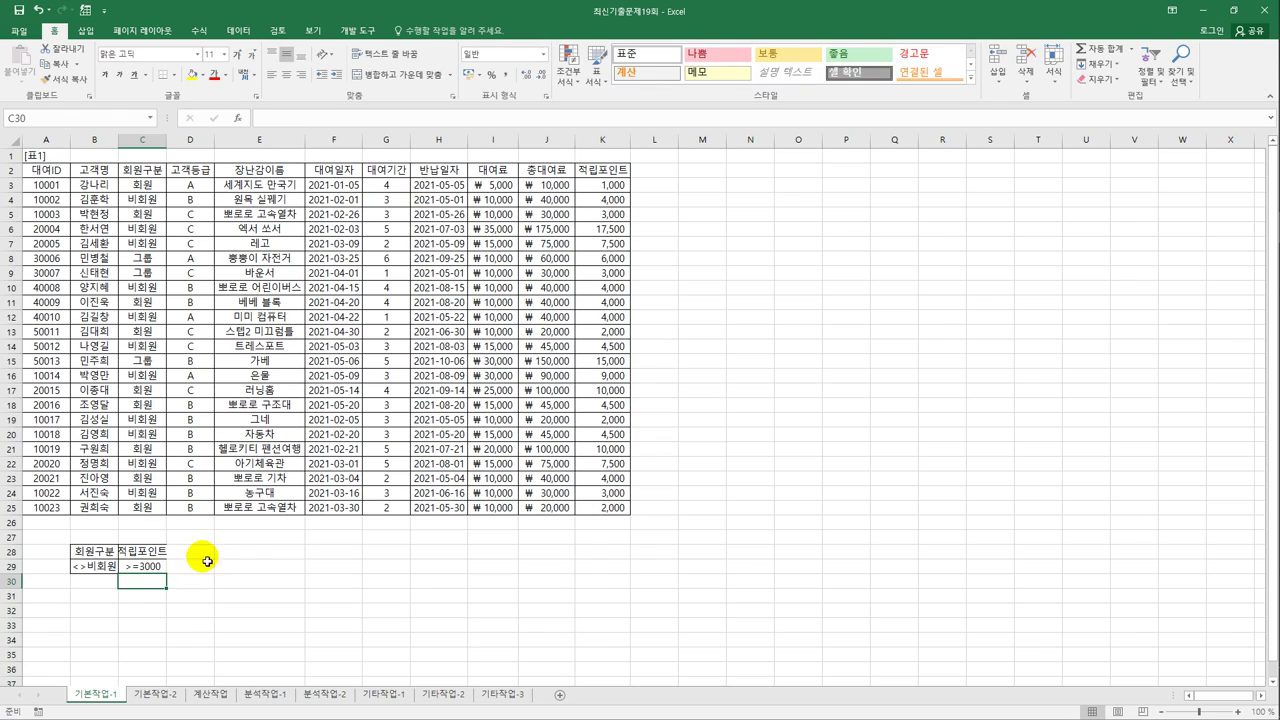
pyautogui.doubleClick(167, 139)
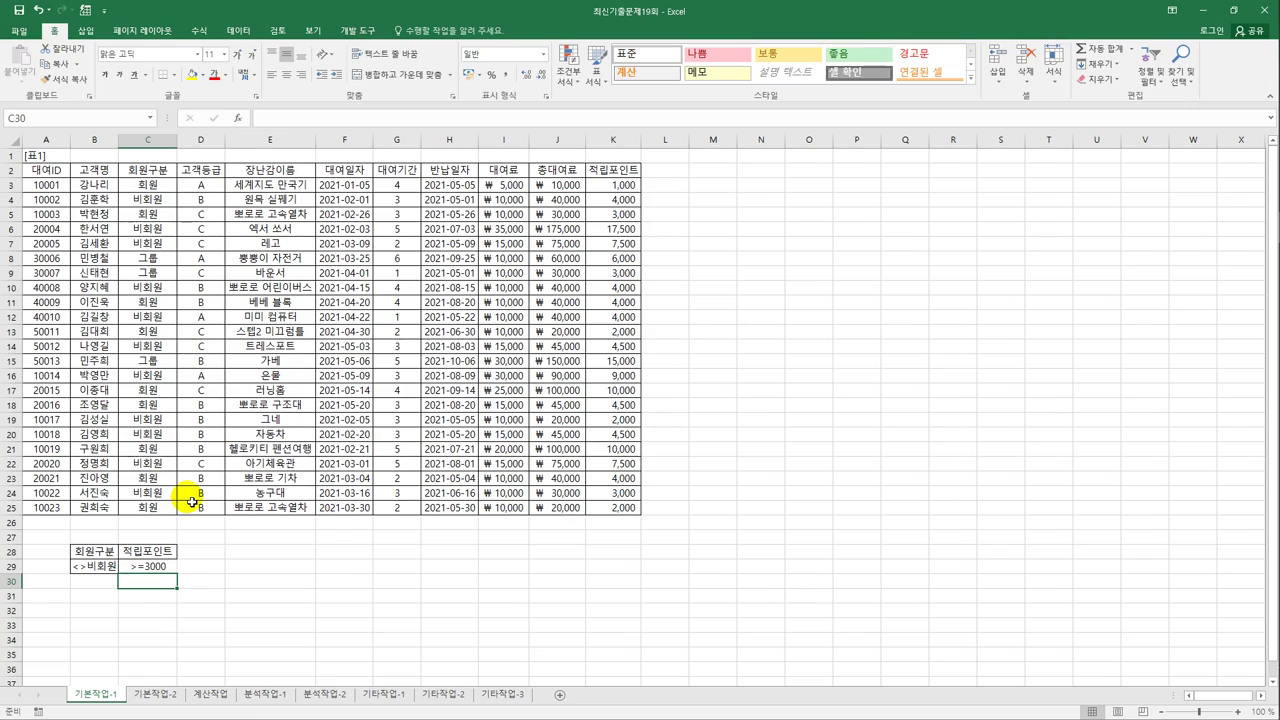
# Step: Change the 적립포인트 criterion in C29 to >3000
pyautogui.click(160, 568)
pyautogui.doubleClick(135, 567)
pyautogui.press('Delete')
pyautogui.press('Return')
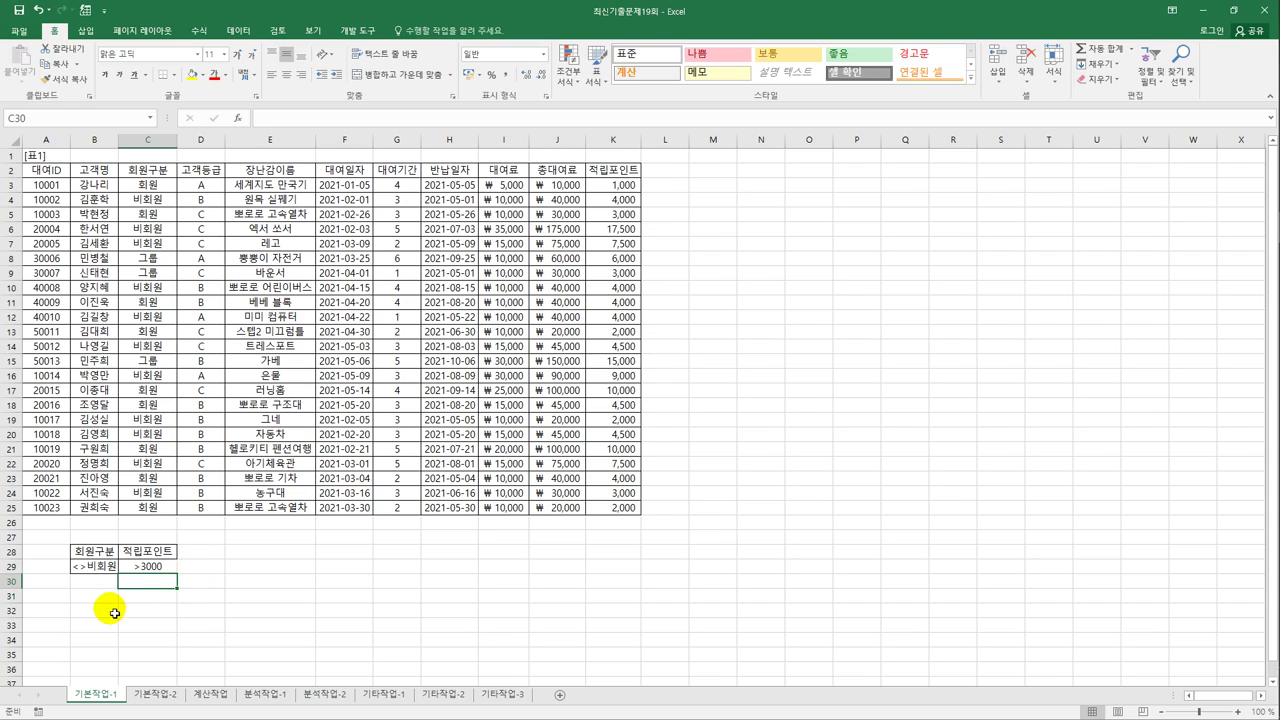
# Step: Copy the <>비회원 criterion from B29 into B30 for the second condition row
pyautogui.click(100, 566)
pyautogui.hotkey('ctrl', 'c')
pyautogui.click(104, 581)
pyautogui.hotkey('ctrl', 'v')
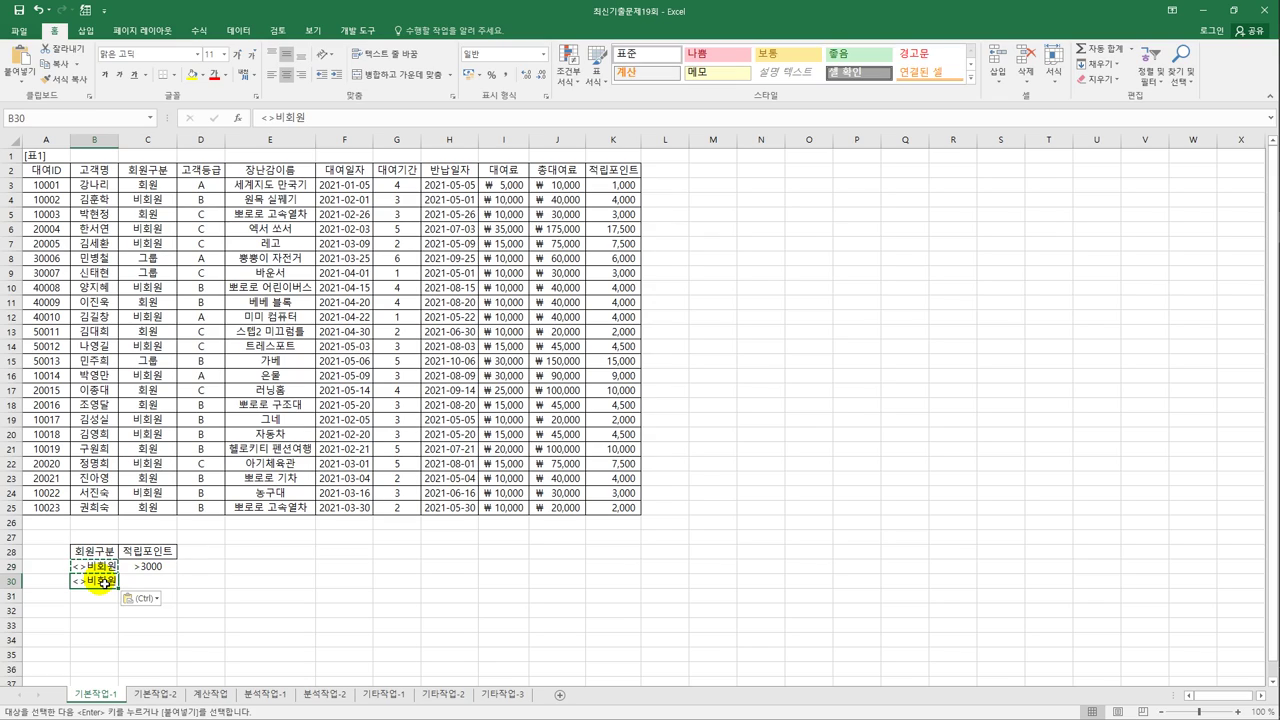
# Step: Copy the 고객등급 header to D28 and a grade A value from the table into D30
pyautogui.click(208, 171)
pyautogui.hotkey('ctrl', 'c')
pyautogui.click(205, 553)
pyautogui.hotkey('ctrl', 'v')
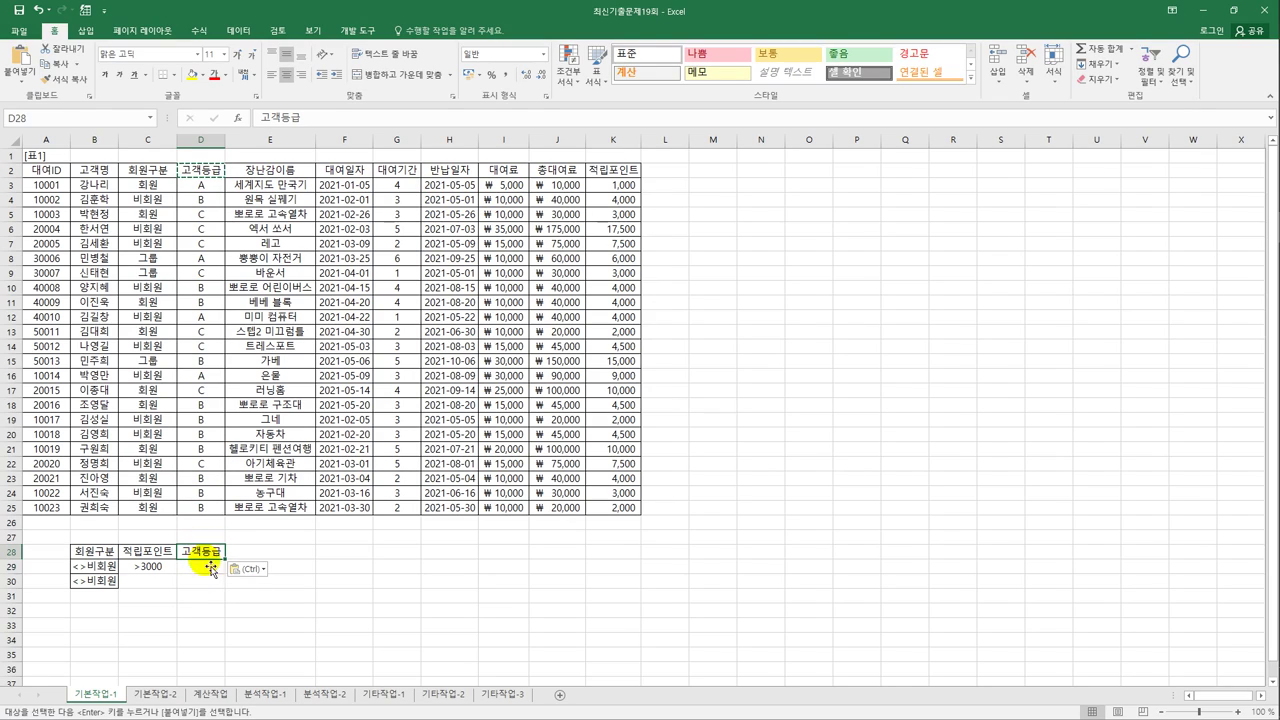
pyautogui.click(213, 590)
pyautogui.write('ㅁ')
pyautogui.press('Escape')
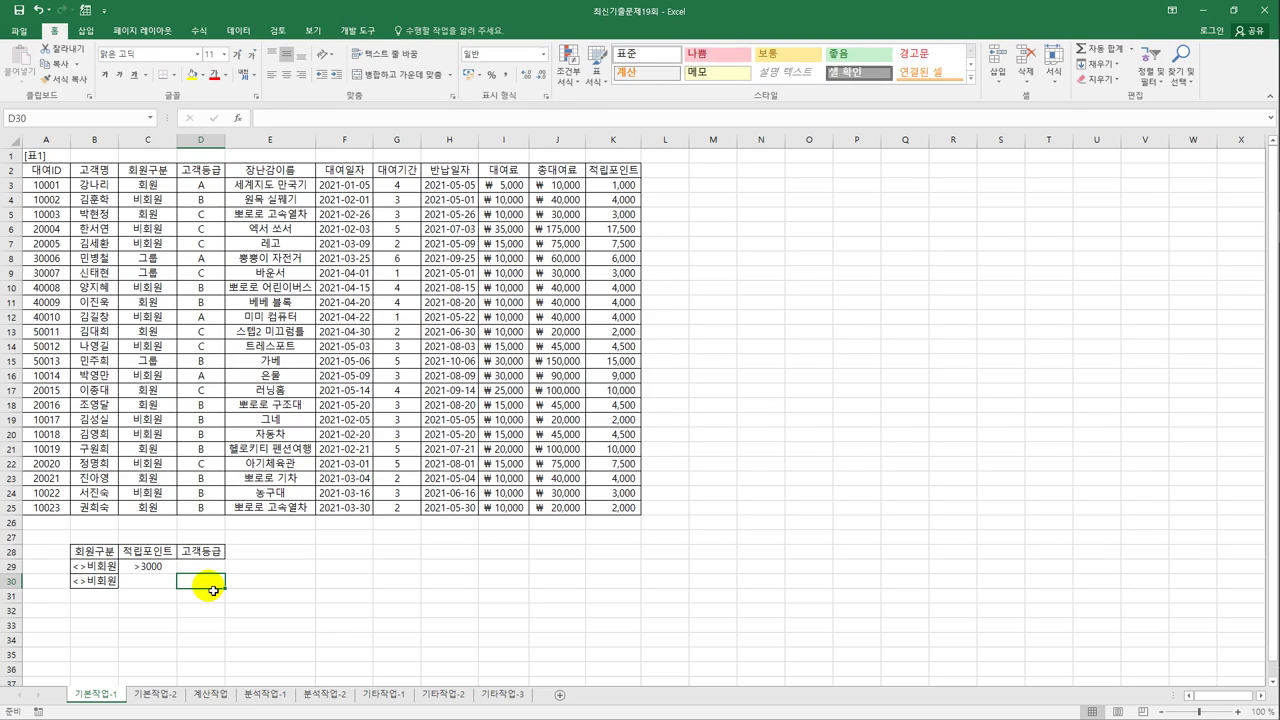
pyautogui.click(212, 193)
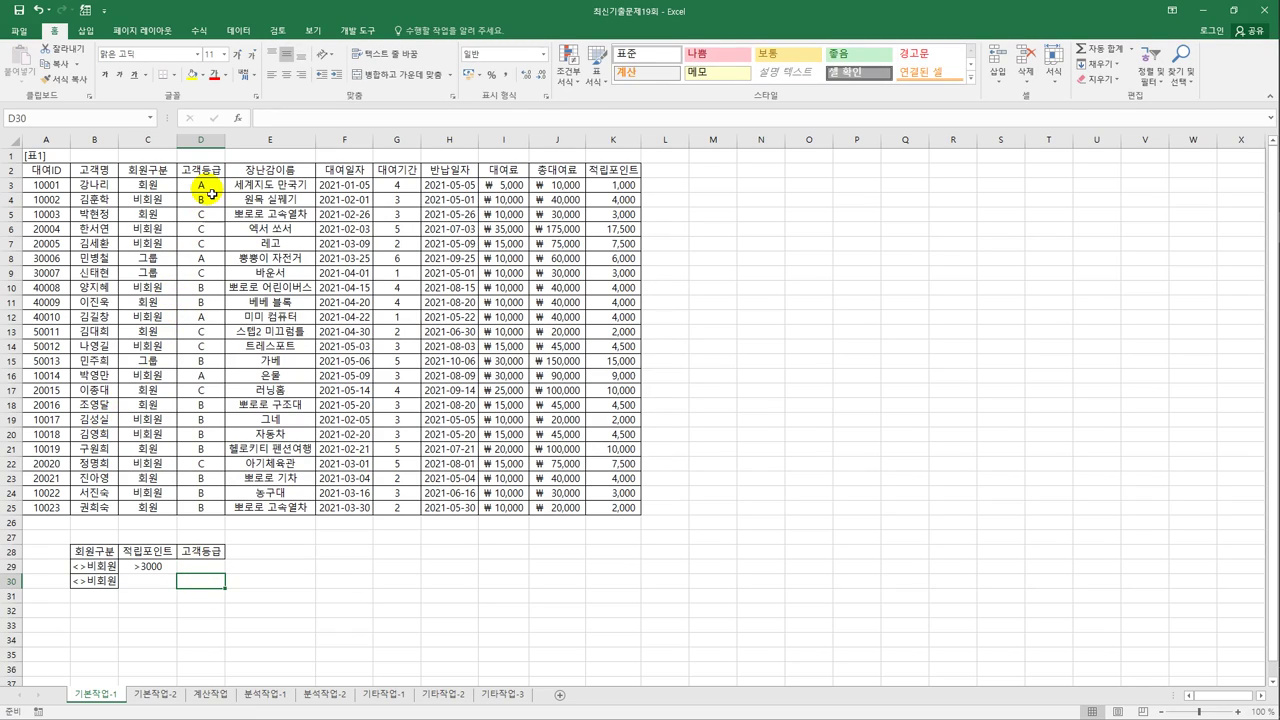
pyautogui.hotkey('ctrl', 'c')
pyautogui.click(203, 590)
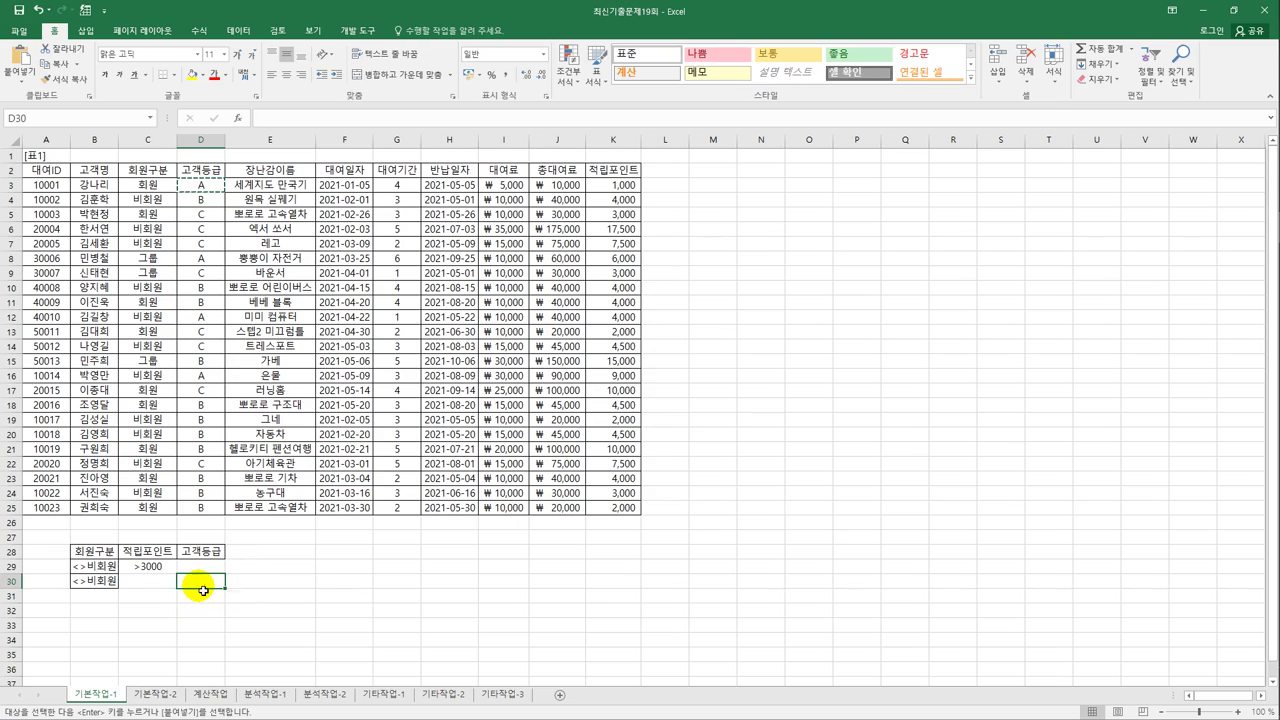
pyautogui.hotkey('ctrl', 'v')
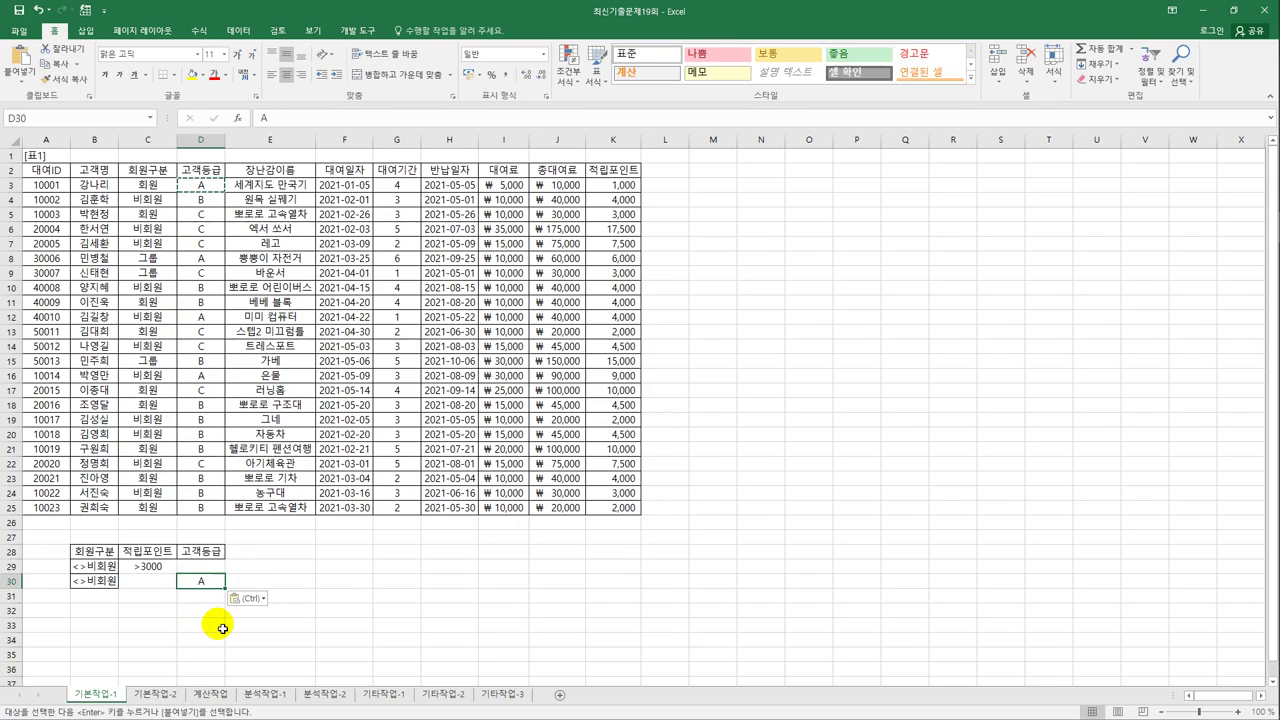
# Step: Copy the 고객명, 회원구분 and 대여일자 headers from the table into the output row starting at B34
pyautogui.click(106, 172)
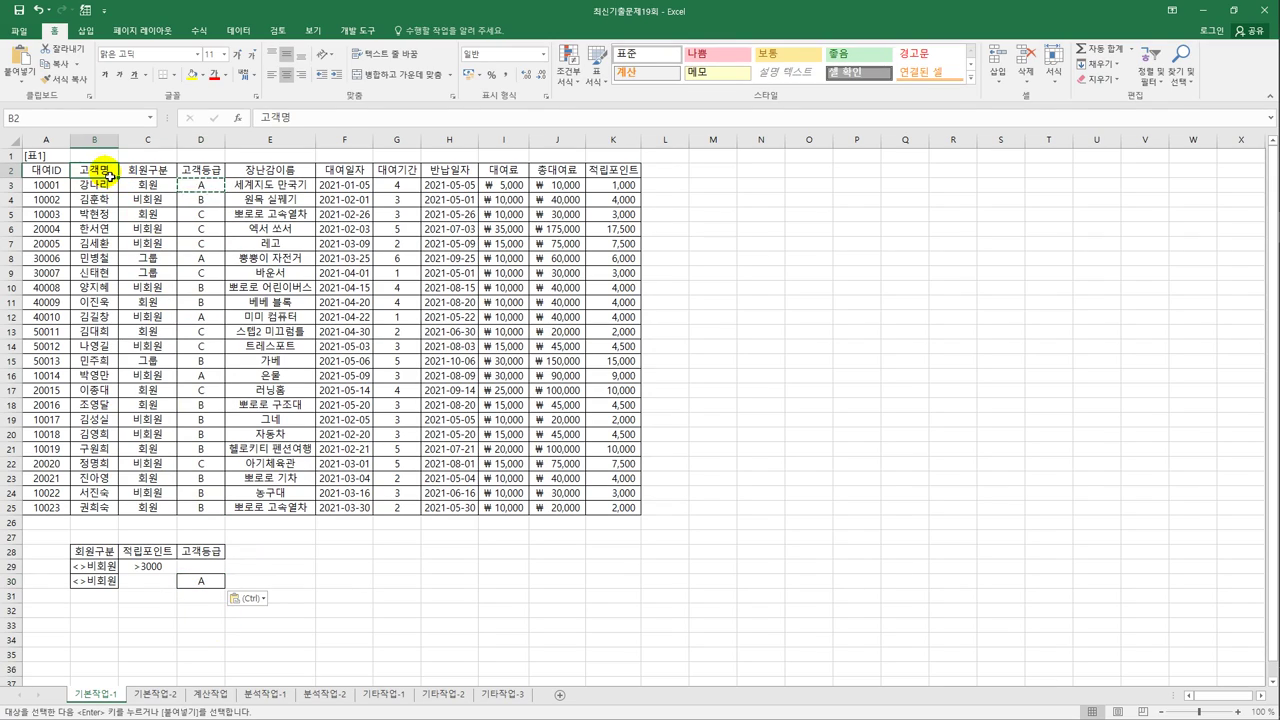
pyautogui.keyDown('ctrl'); pyautogui.click(165, 173); pyautogui.keyUp('ctrl')
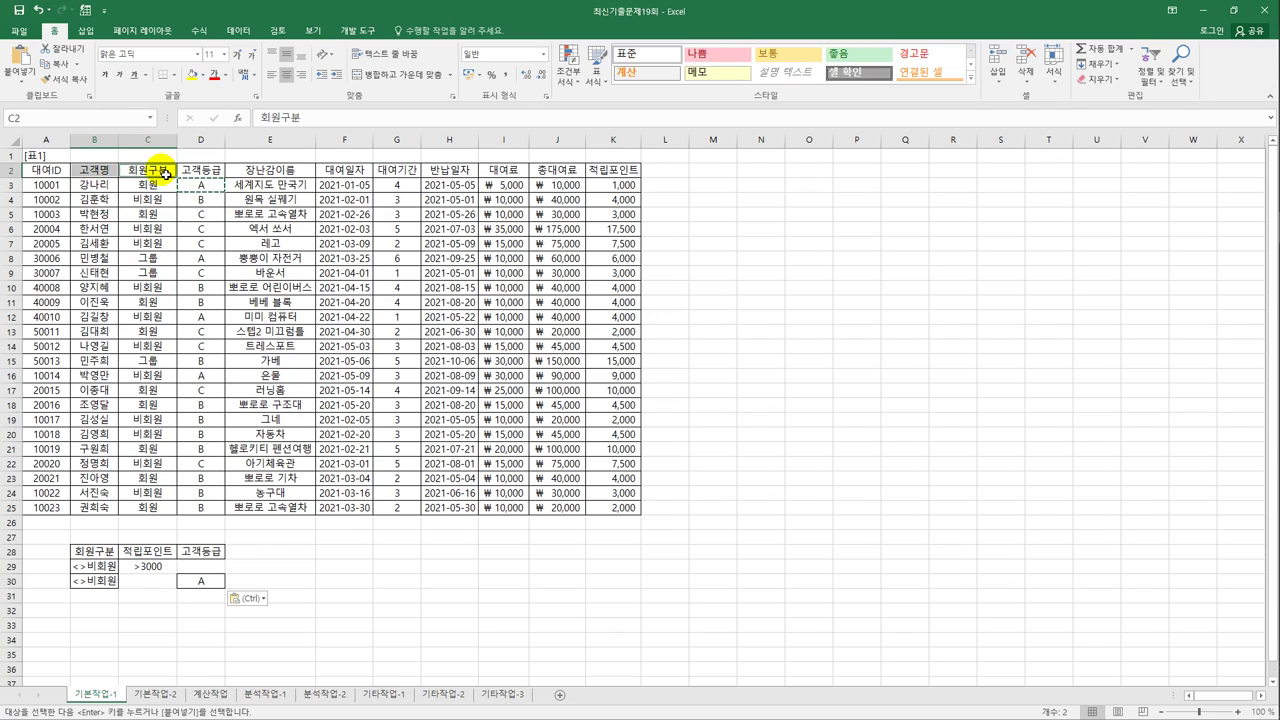
pyautogui.keyDown('ctrl'); pyautogui.click(350, 176); pyautogui.keyUp('ctrl')
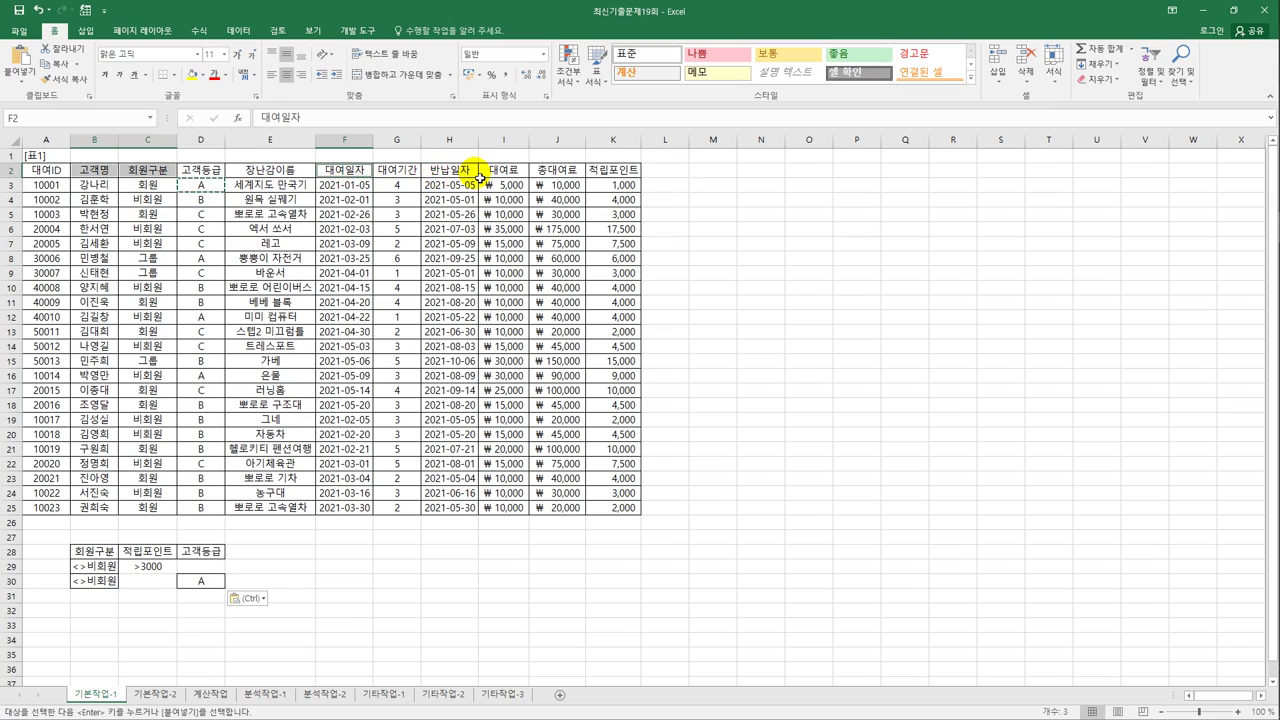
pyautogui.hotkey('ctrl', 'c')
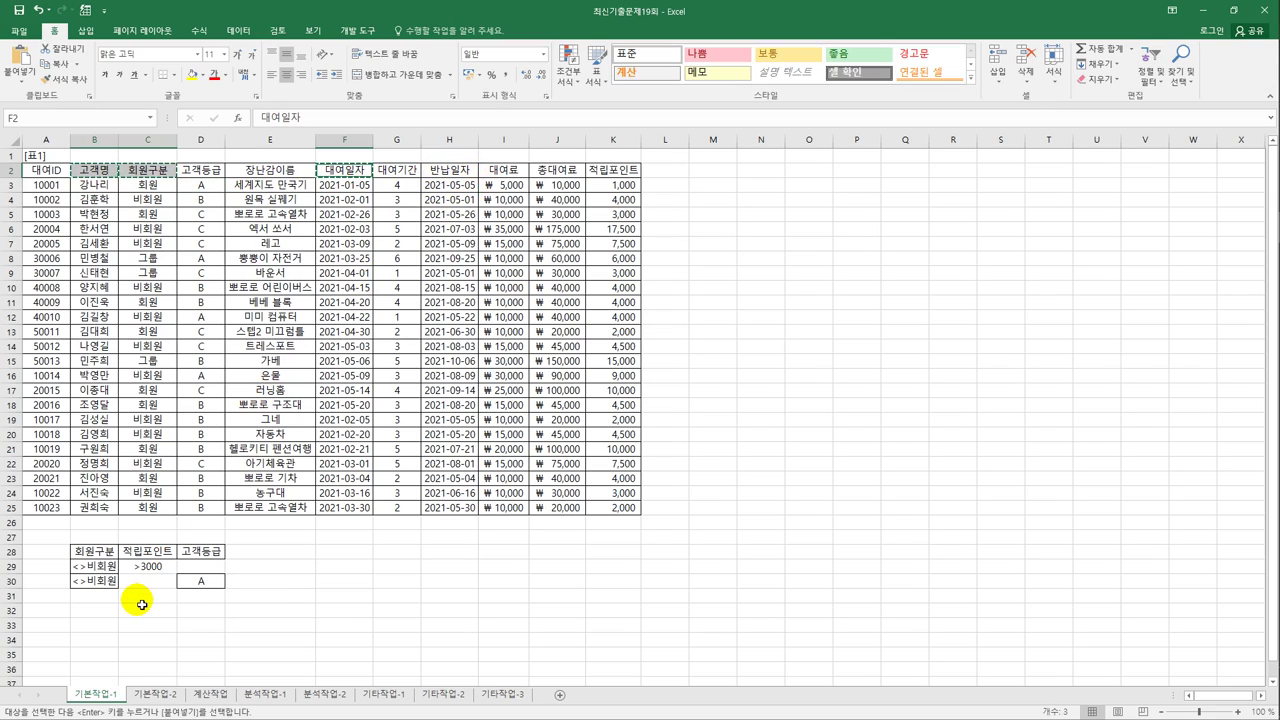
pyautogui.click(93, 642)
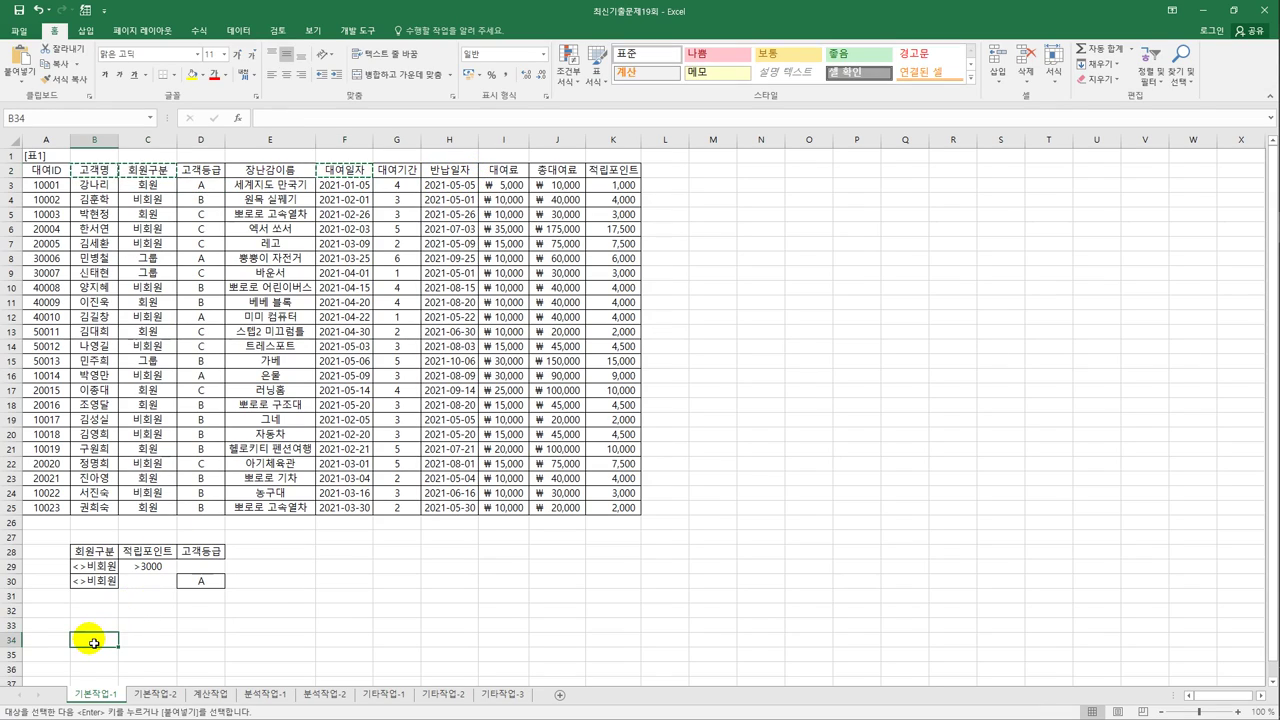
pyautogui.hotkey('ctrl', 'v')
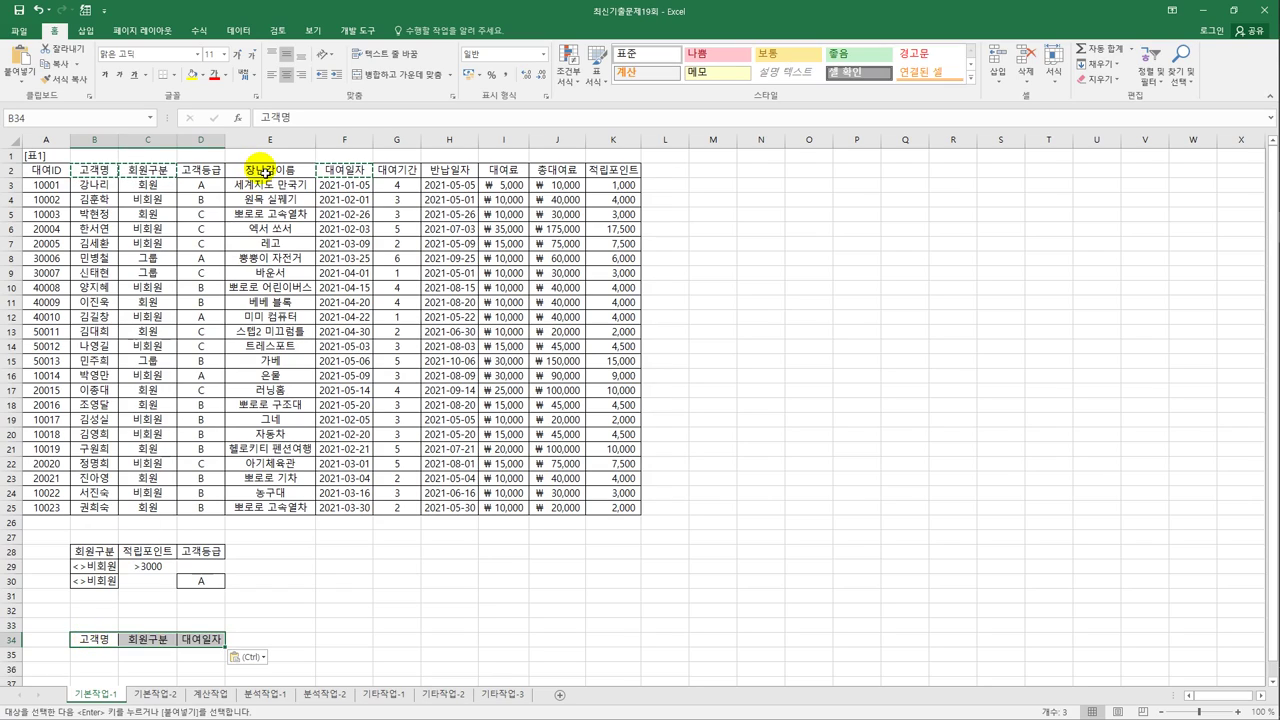
# Step: Copy the 장난감이름 and 대여료 headers from the table into E34:F34
pyautogui.click(262, 171)
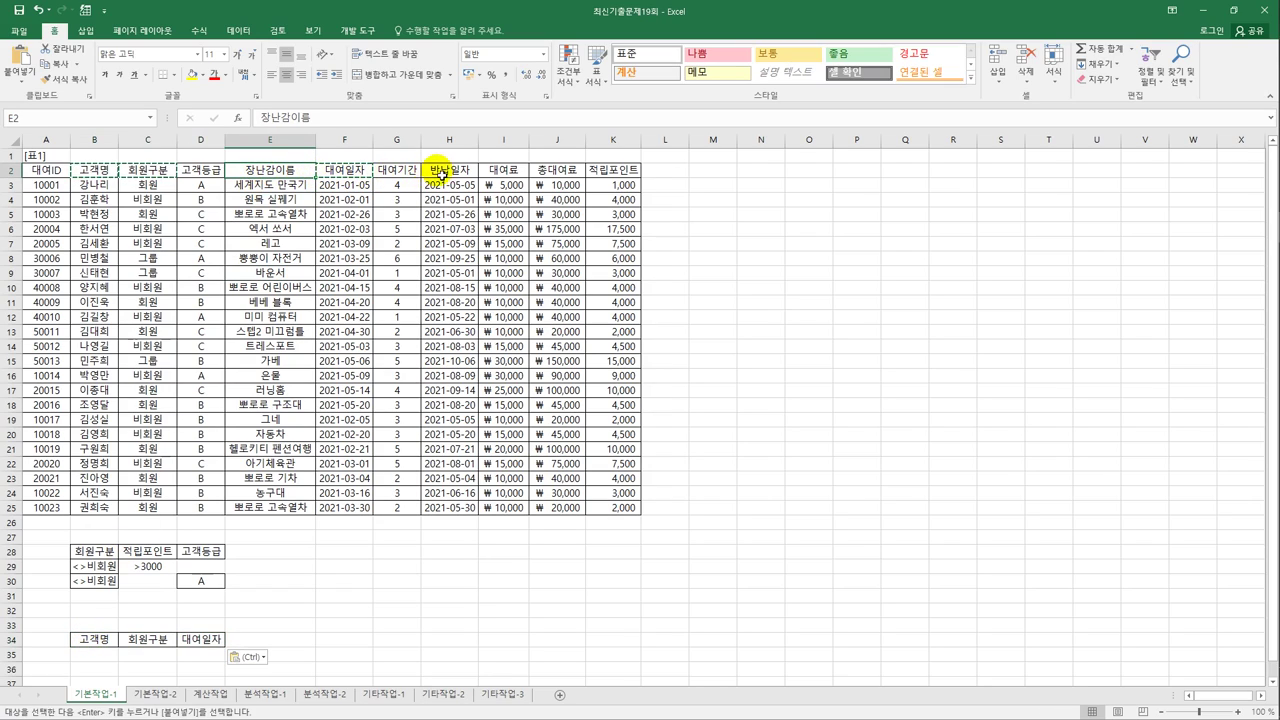
pyautogui.keyDown('ctrl'); pyautogui.click(505, 172); pyautogui.keyUp('ctrl')
pyautogui.hotkey('ctrl', 'c')
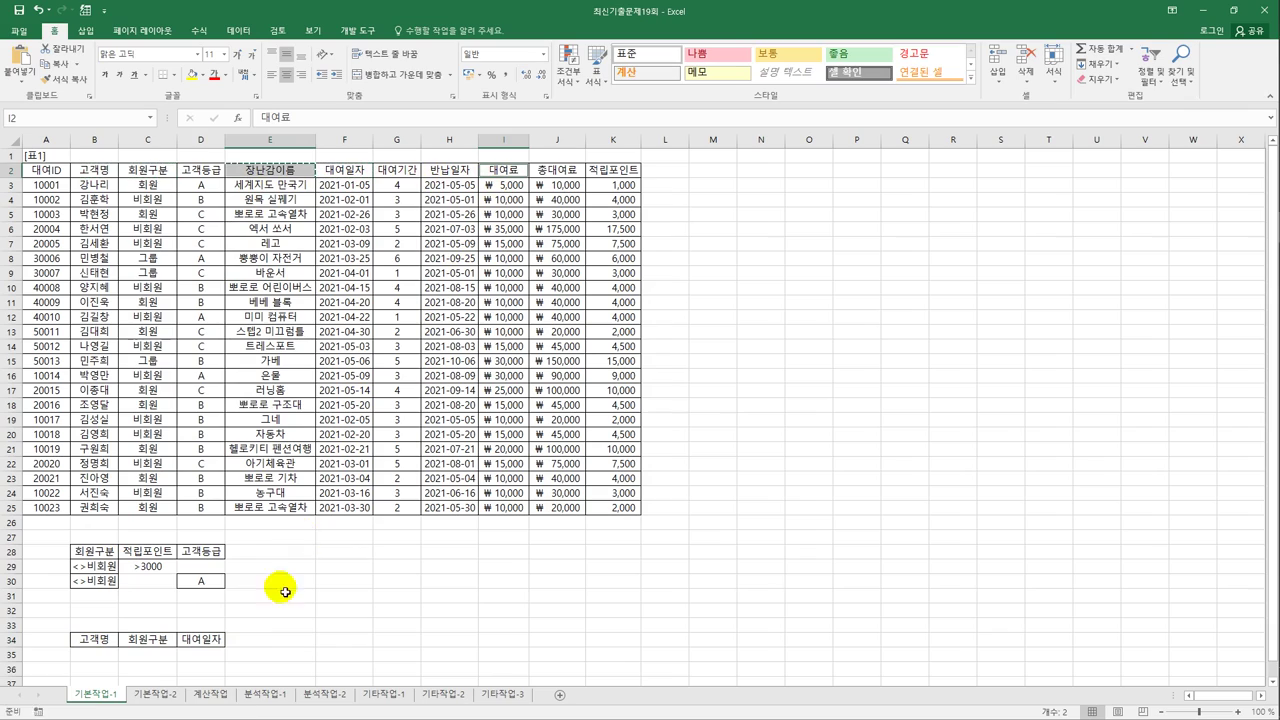
pyautogui.click(260, 641)
pyautogui.hotkey('ctrl', 'v')
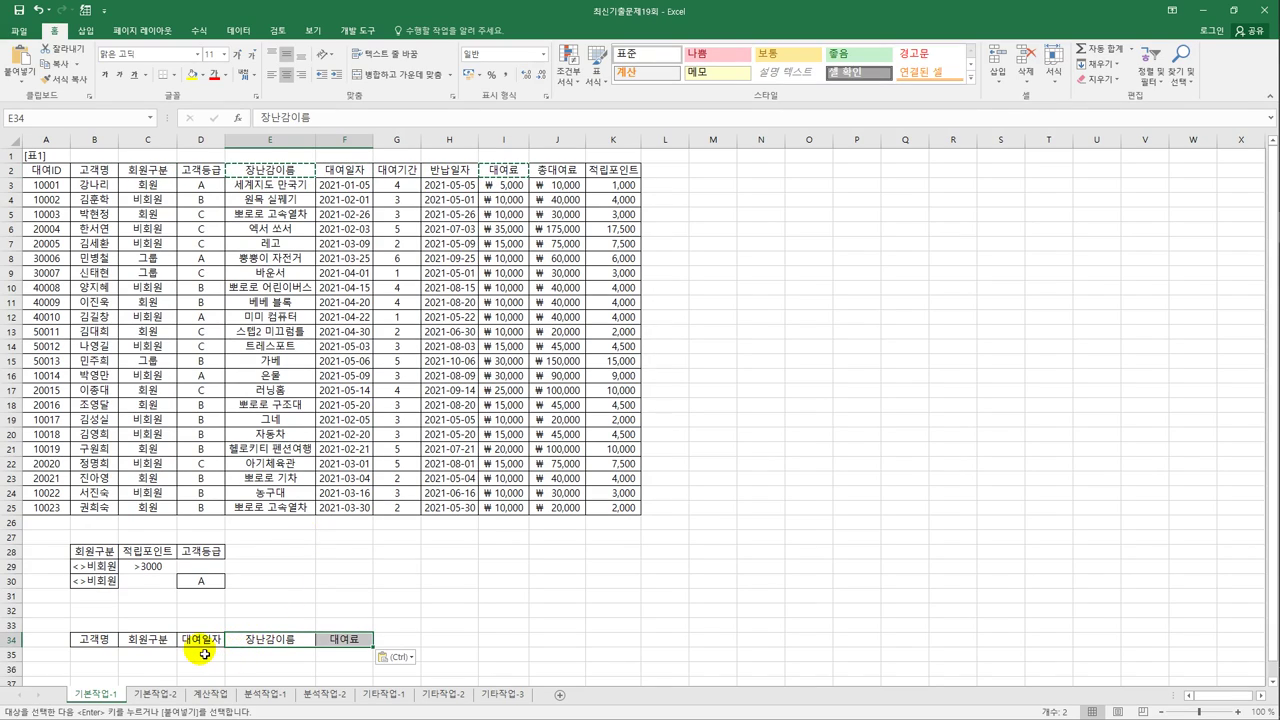
pyautogui.click(258, 646)
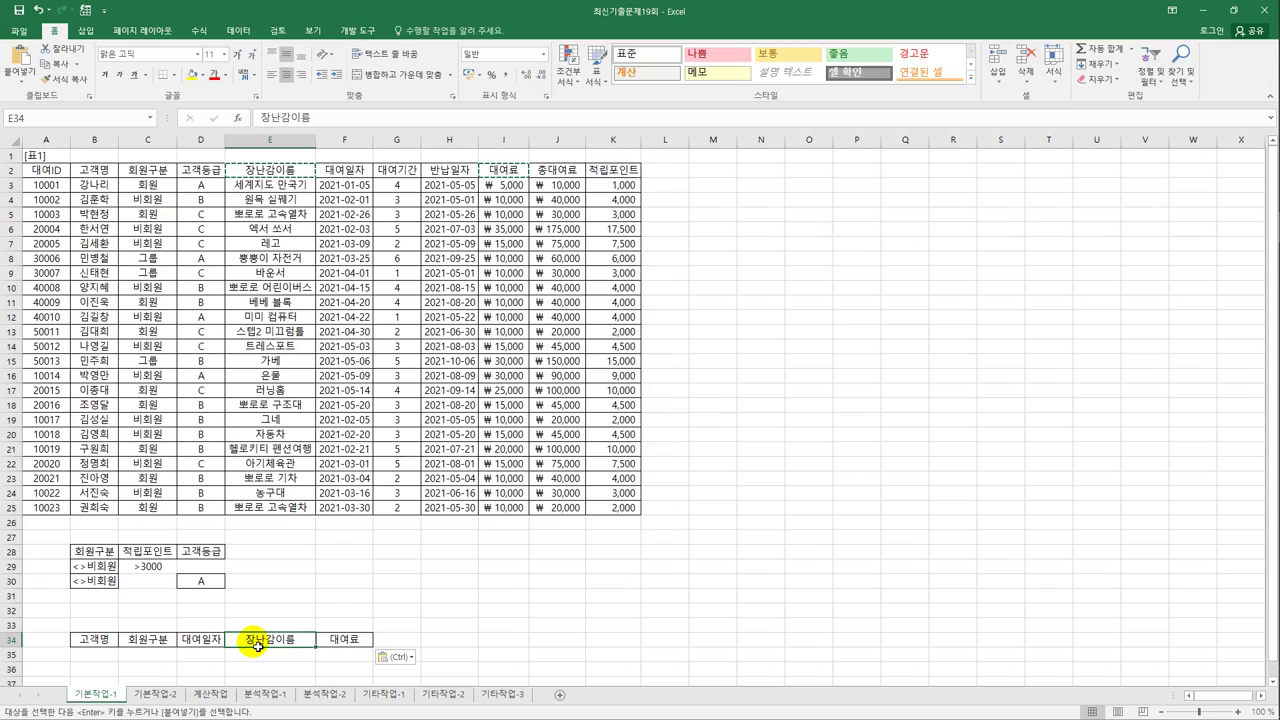
pyautogui.click(325, 643)
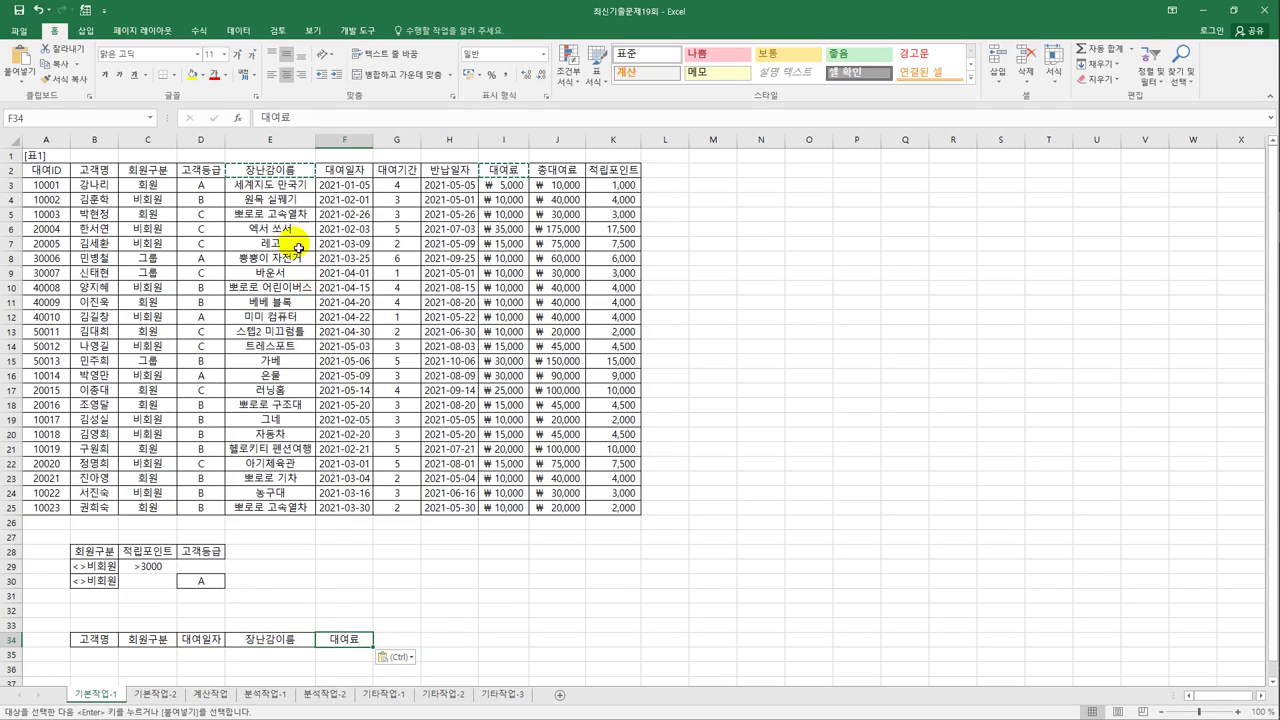
# Step: Start an advanced filter on the rental table $A$2:$K$25 with $B$28:$D$30 as the criteria range
pyautogui.click(283, 214)
pyautogui.click(232, 31)
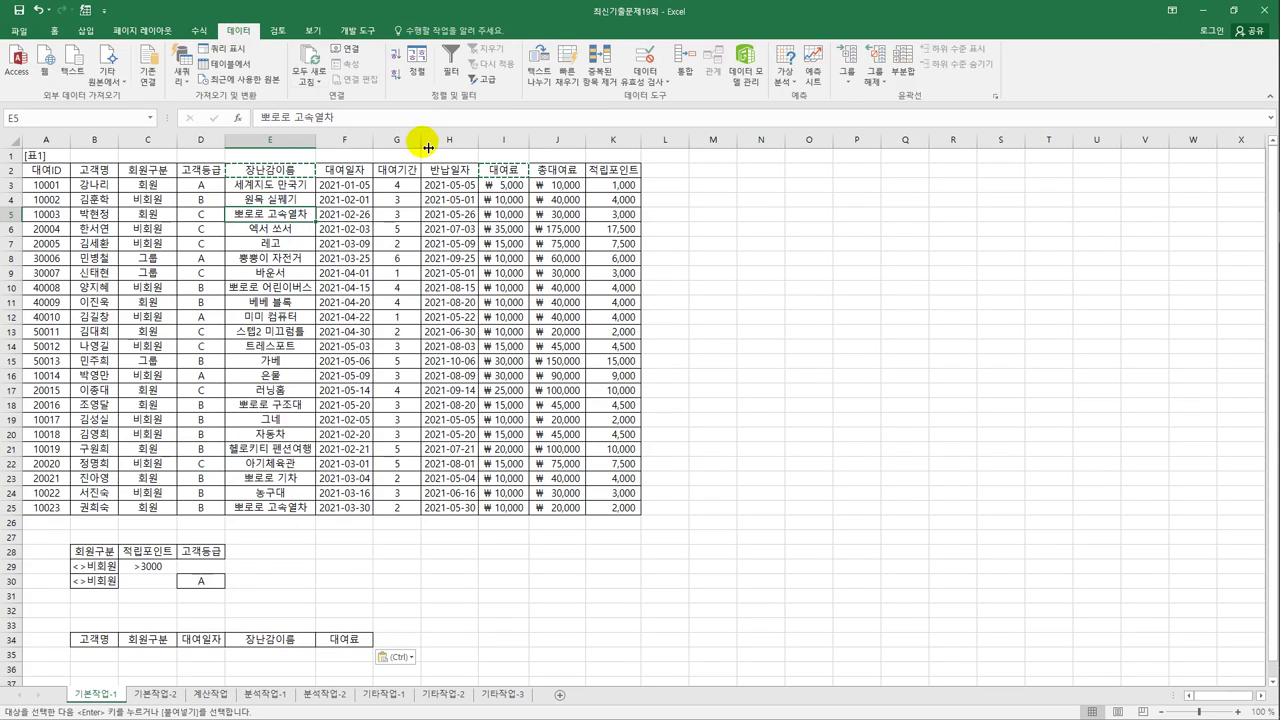
pyautogui.click(486, 80)
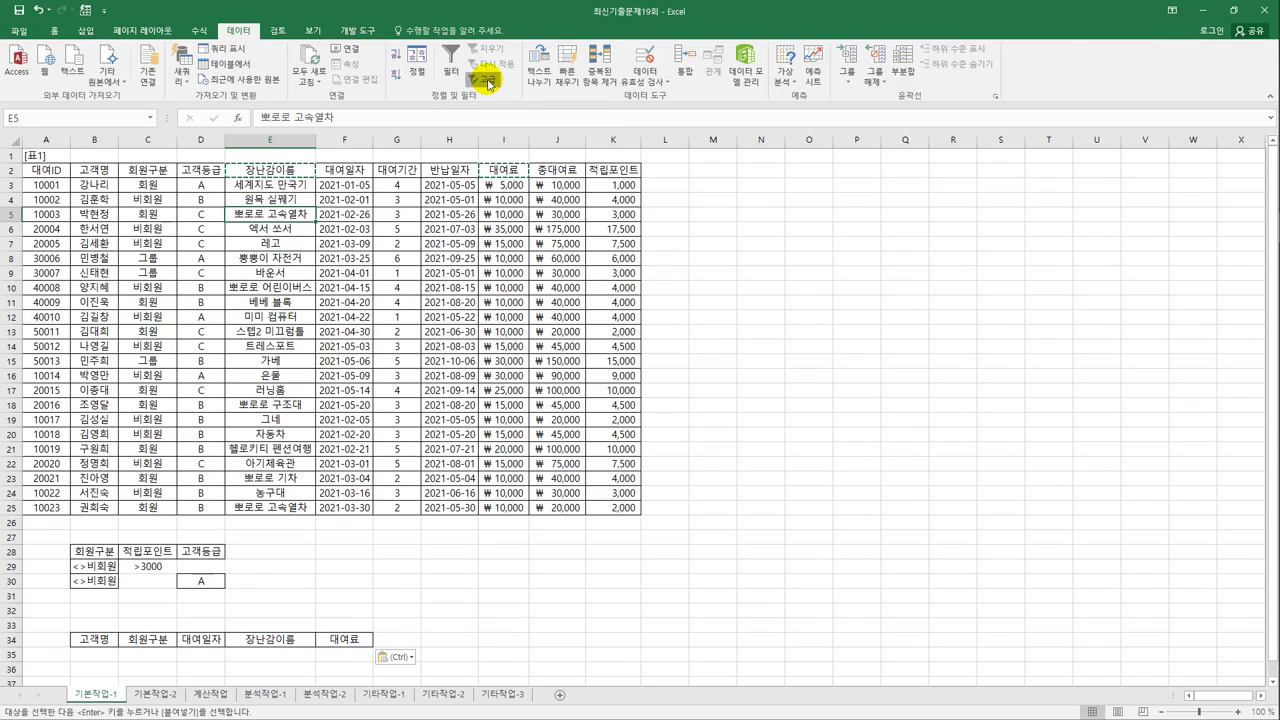
pyautogui.moveTo(633, 250); pyautogui.dragTo(725, 200)
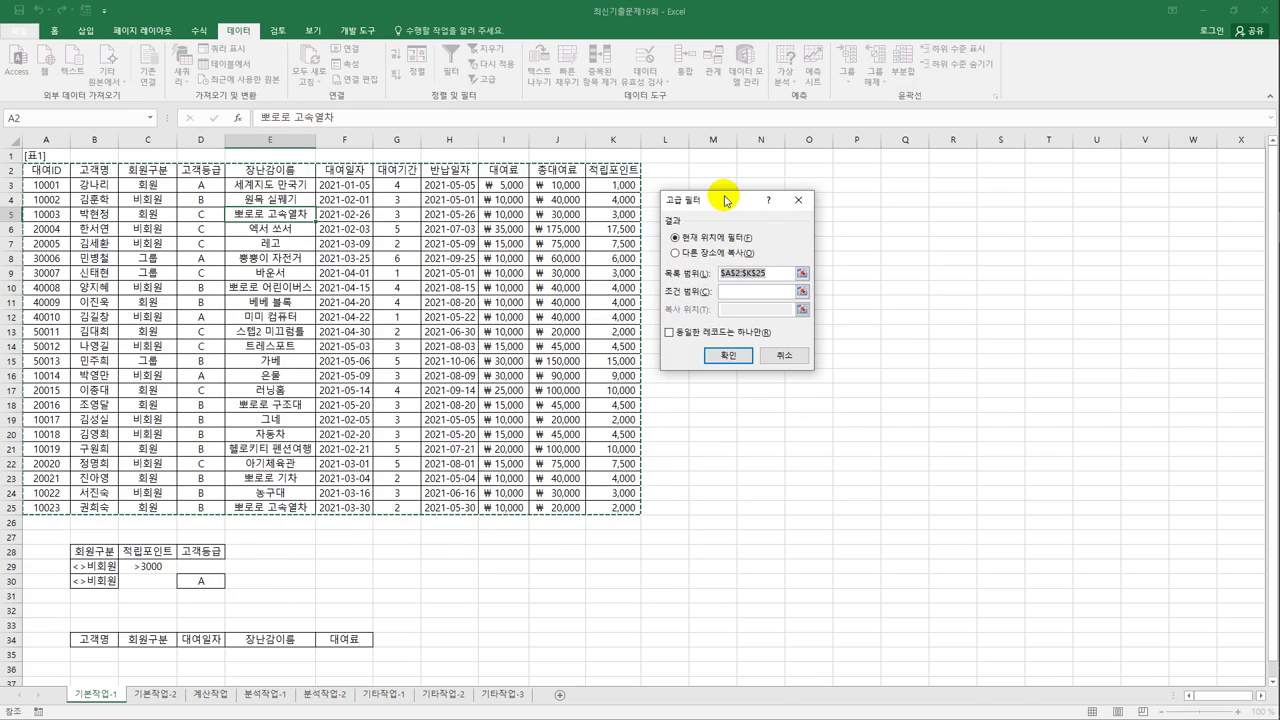
pyautogui.click(746, 291)
pyautogui.moveTo(100, 551); pyautogui.dragTo(207, 584)
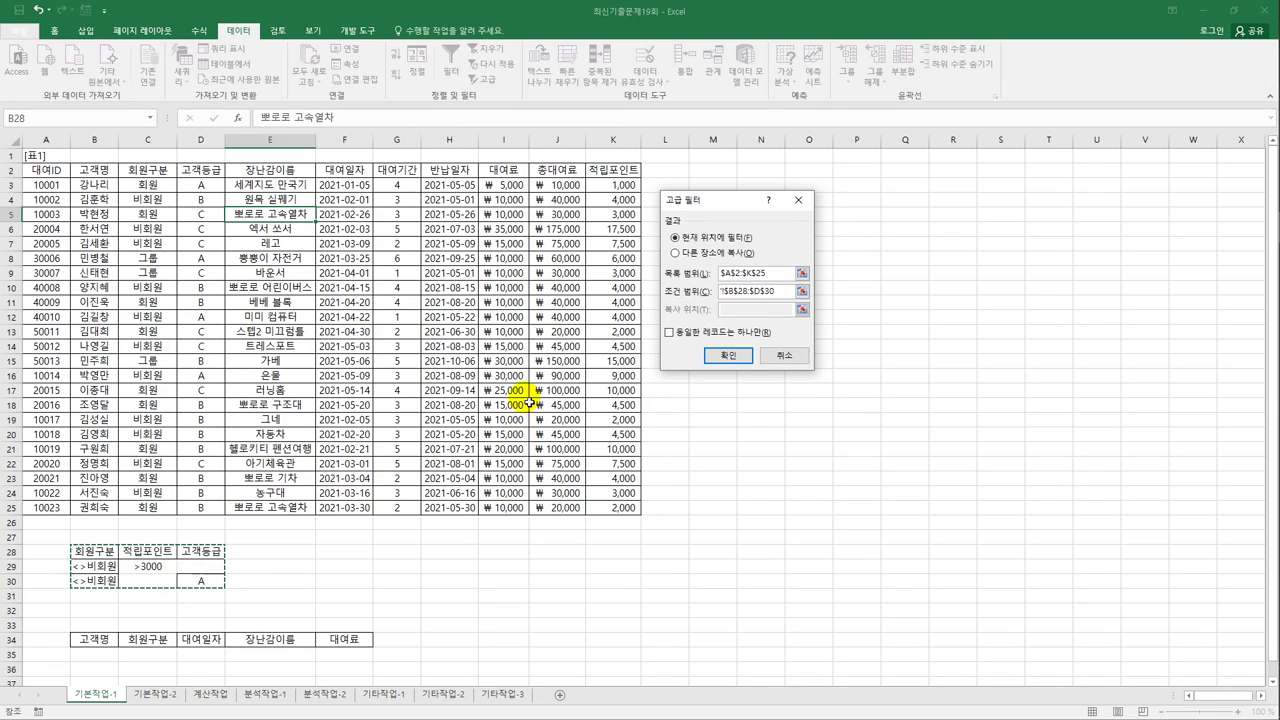
# Step: Run the filter with its results copied to another location at $B$34:$F$34, and autofit column D to its contents
pyautogui.click(697, 253)
pyautogui.click(739, 310)
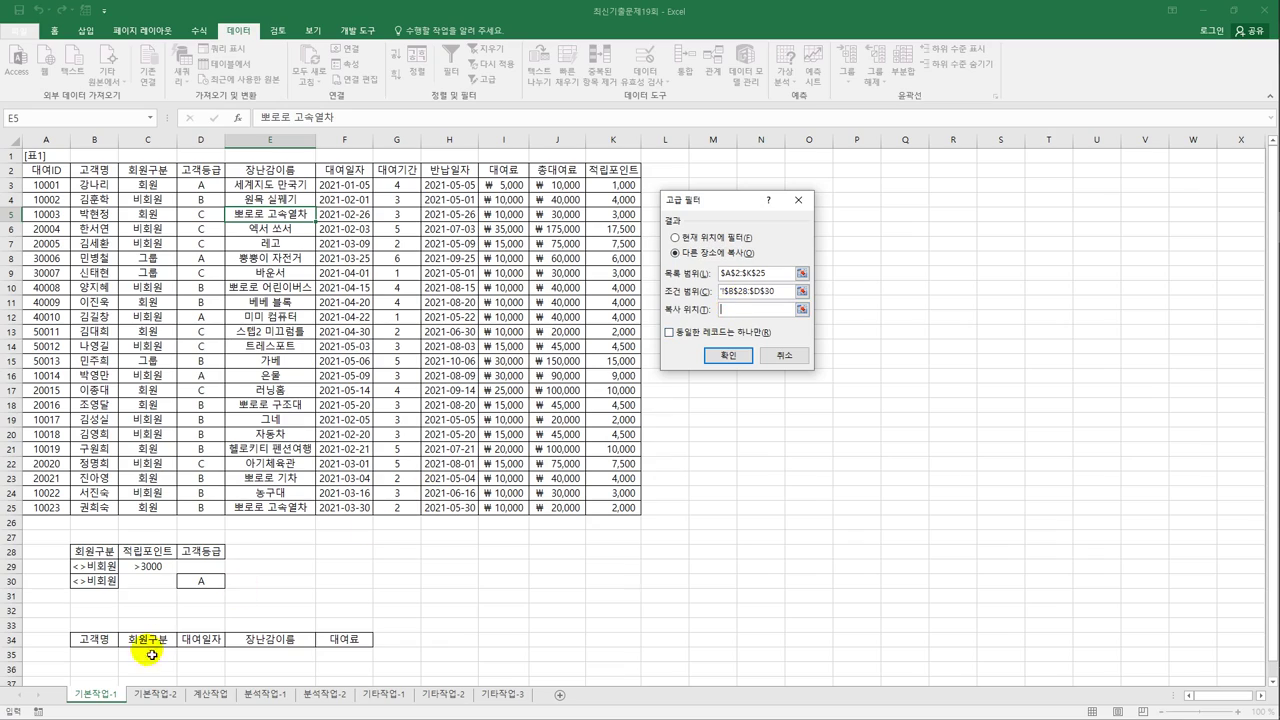
pyautogui.moveTo(115, 647); pyautogui.dragTo(335, 651)
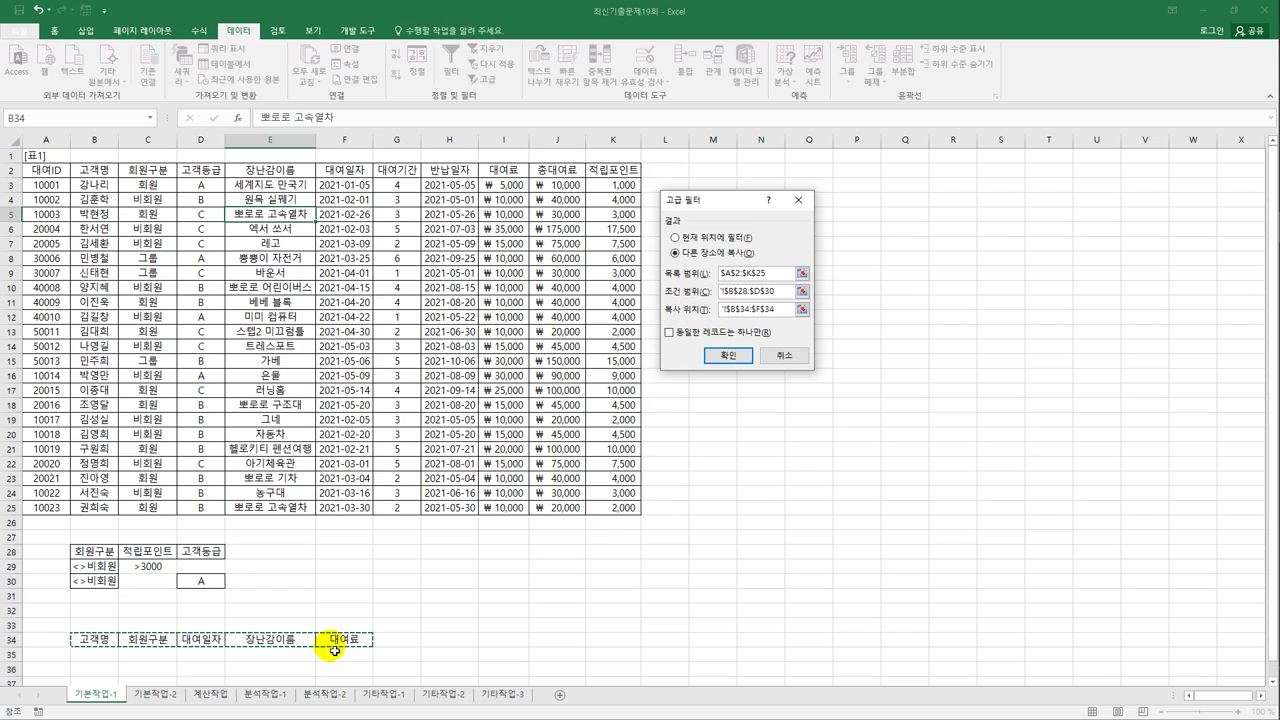
pyautogui.click(720, 355)
pyautogui.scroll(-3, 665, 426)
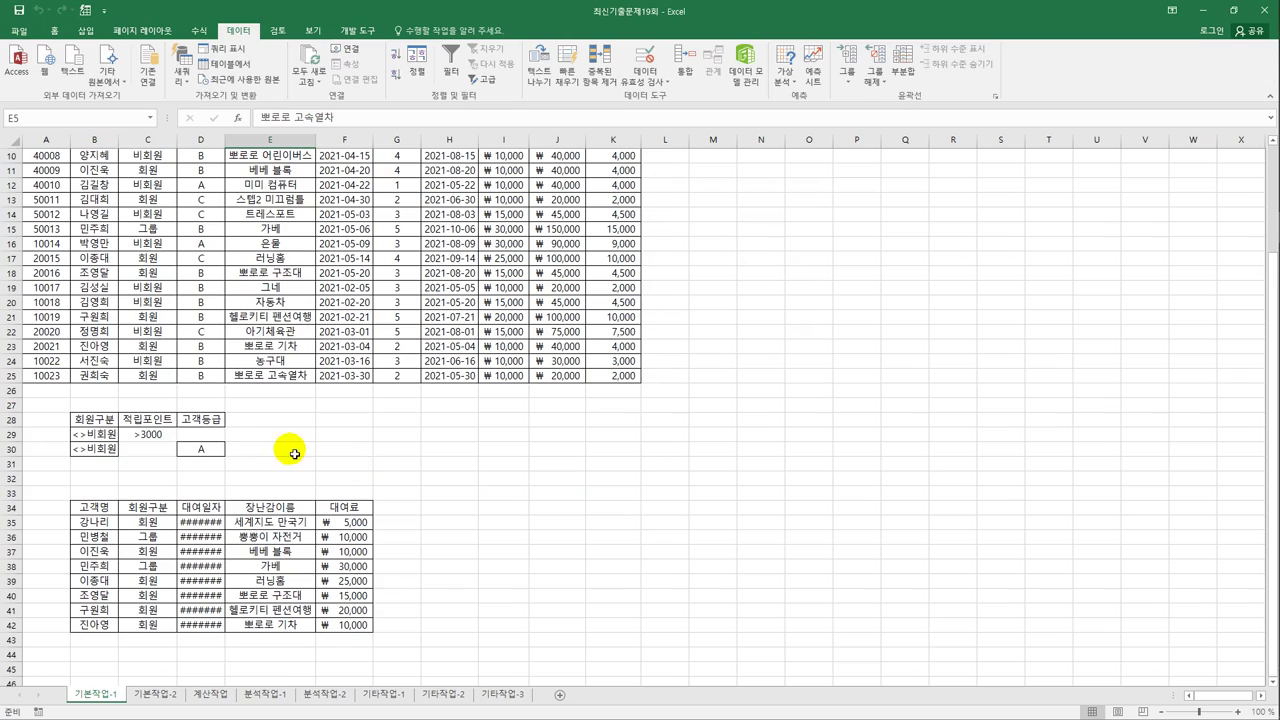
pyautogui.doubleClick(225, 140)
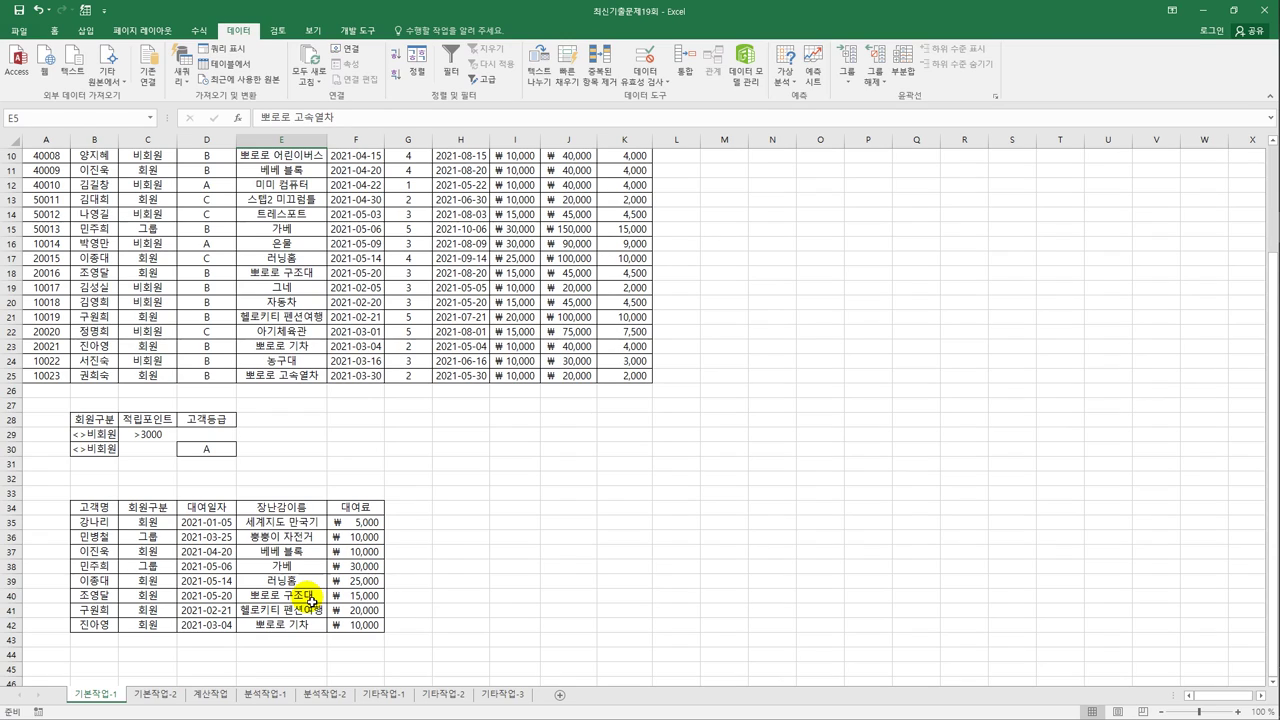
# Step: Start a new conditional formatting rule for A3:K25 that uses a formula to determine which cells to format
pyautogui.scroll(3, 237, 322)
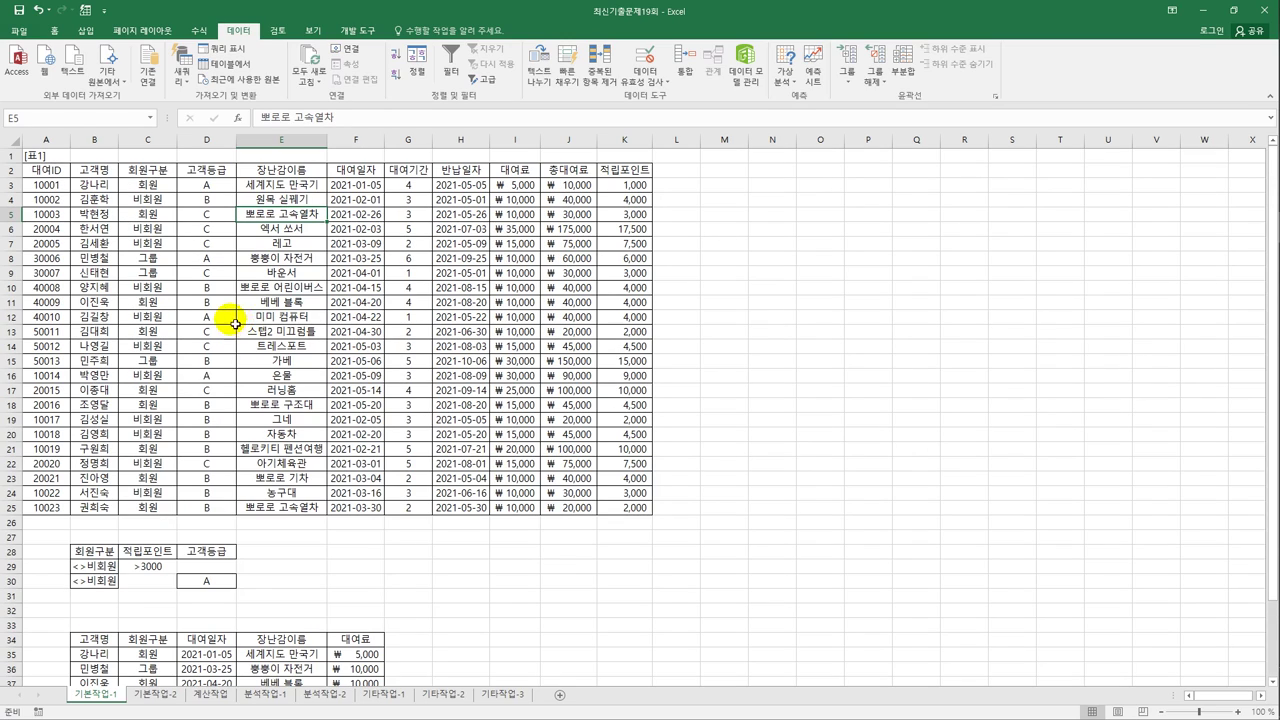
pyautogui.moveTo(48, 185); pyautogui.dragTo(611, 512)
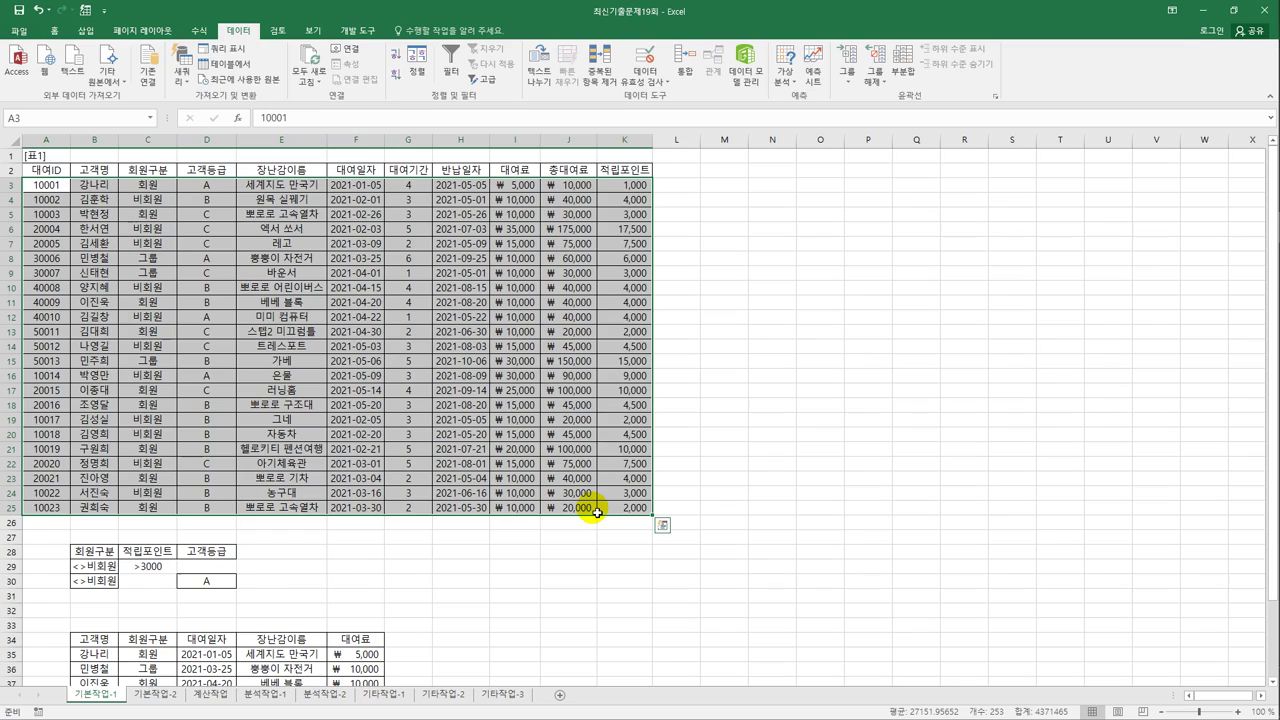
pyautogui.click(54, 30)
pyautogui.click(568, 70)
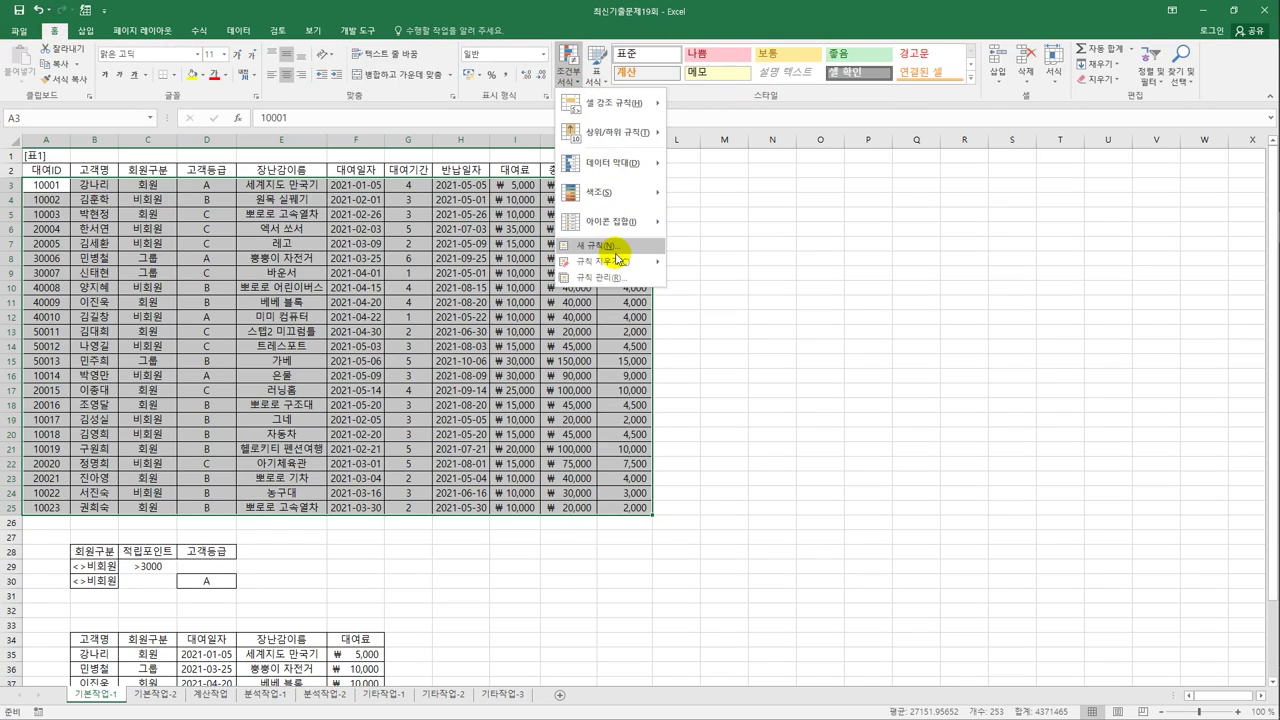
pyautogui.click(610, 250)
pyautogui.moveTo(709, 163); pyautogui.dragTo(866, 184)
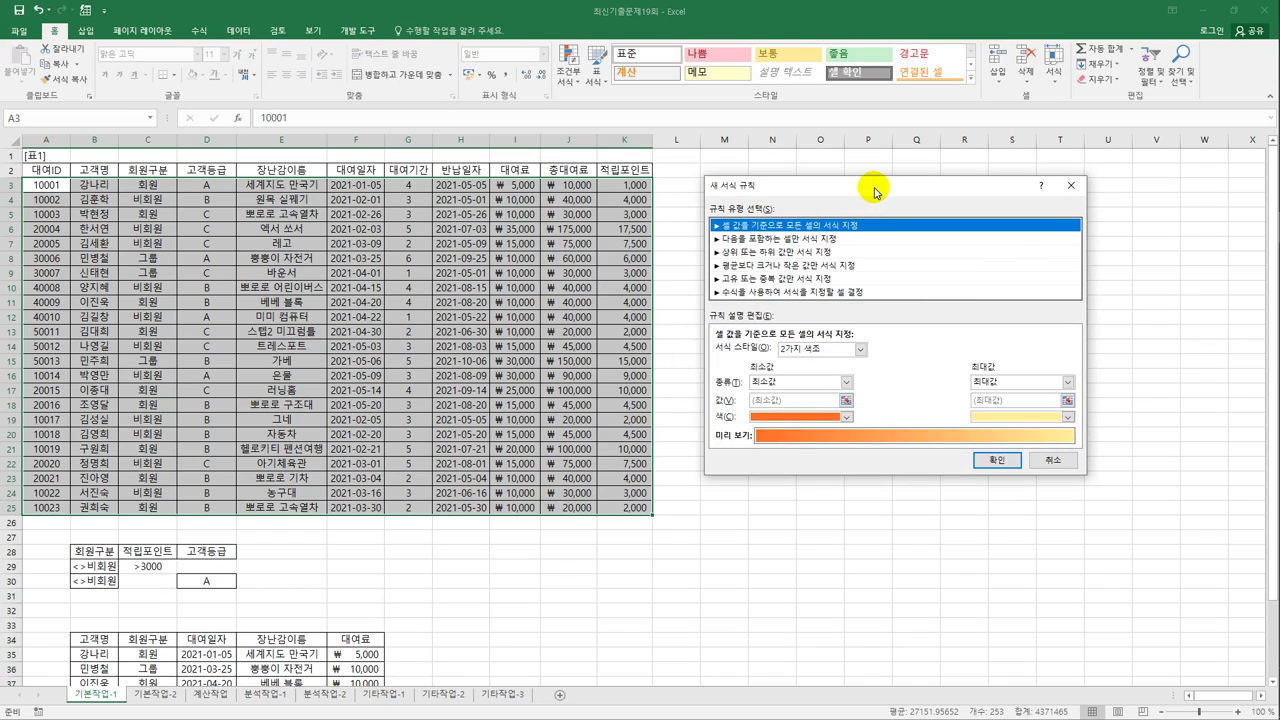
pyautogui.click(790, 292)
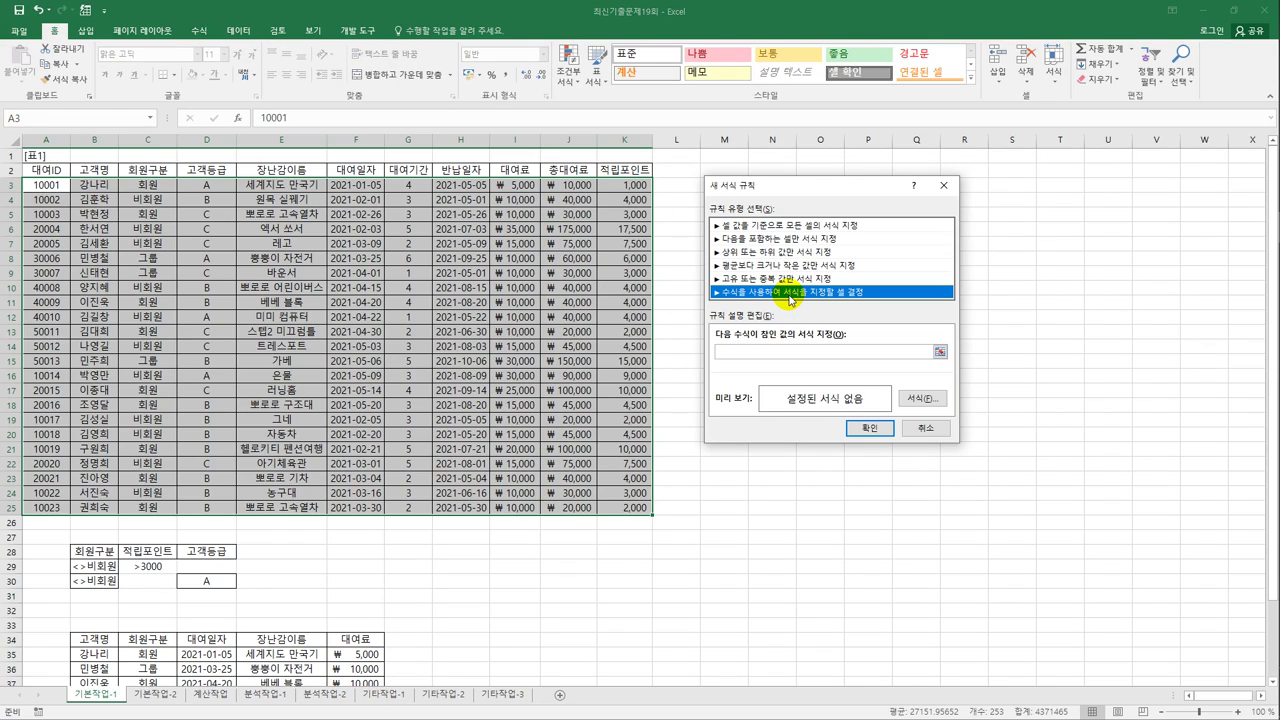
# Step: Enter the rule formula =and(left($A3,1)="1",month($H3)=5), keeping only the column references absolute
pyautogui.click(776, 352)
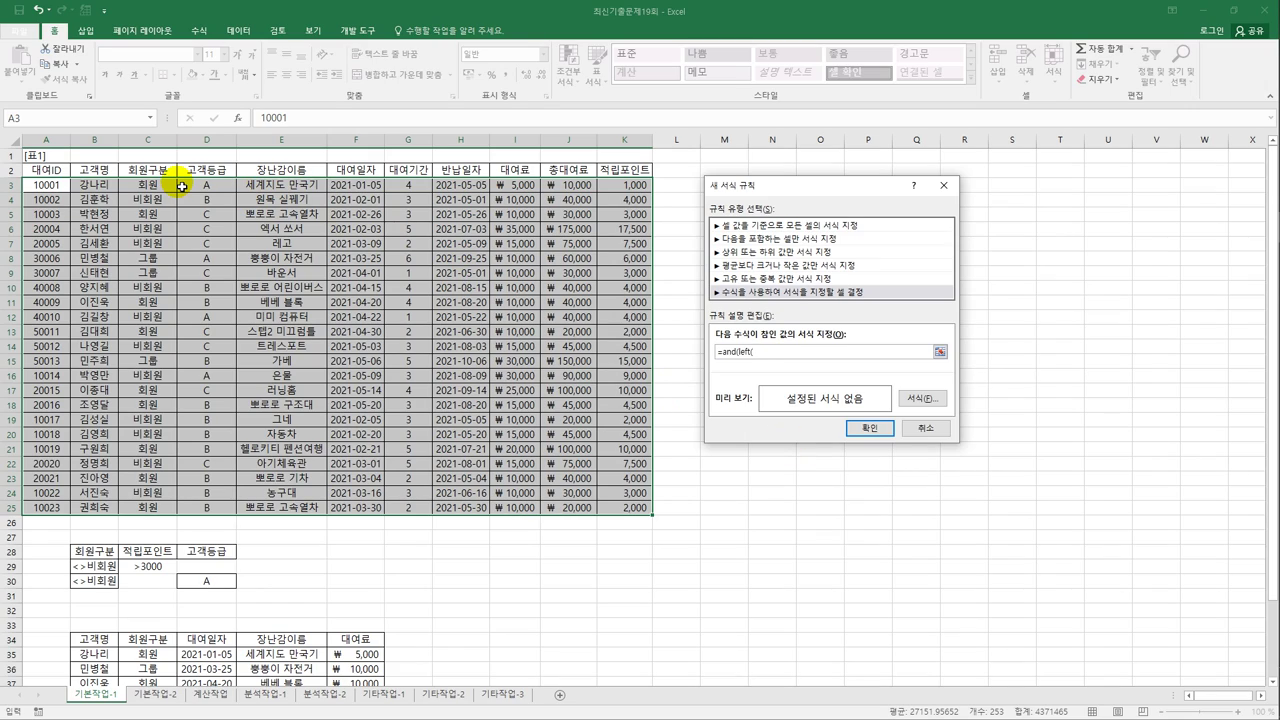
pyautogui.click(48, 190)
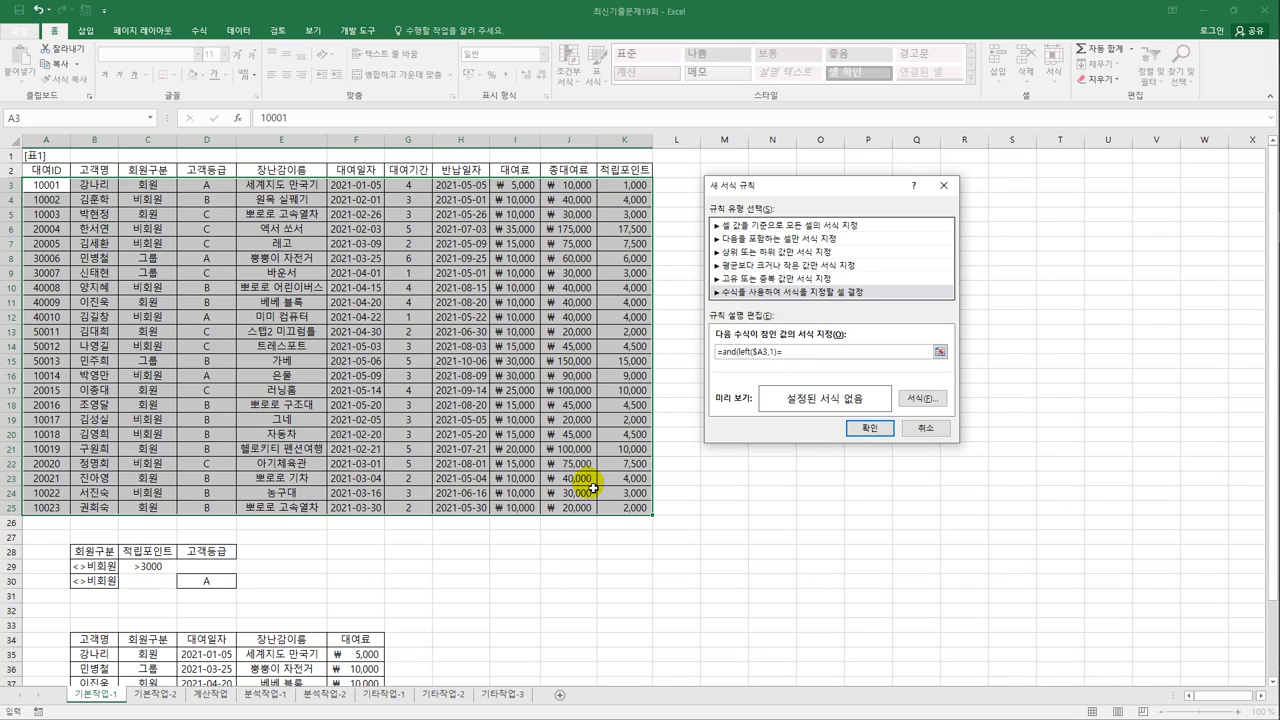
pyautogui.write('"1",month(')
pyautogui.click(470, 187)
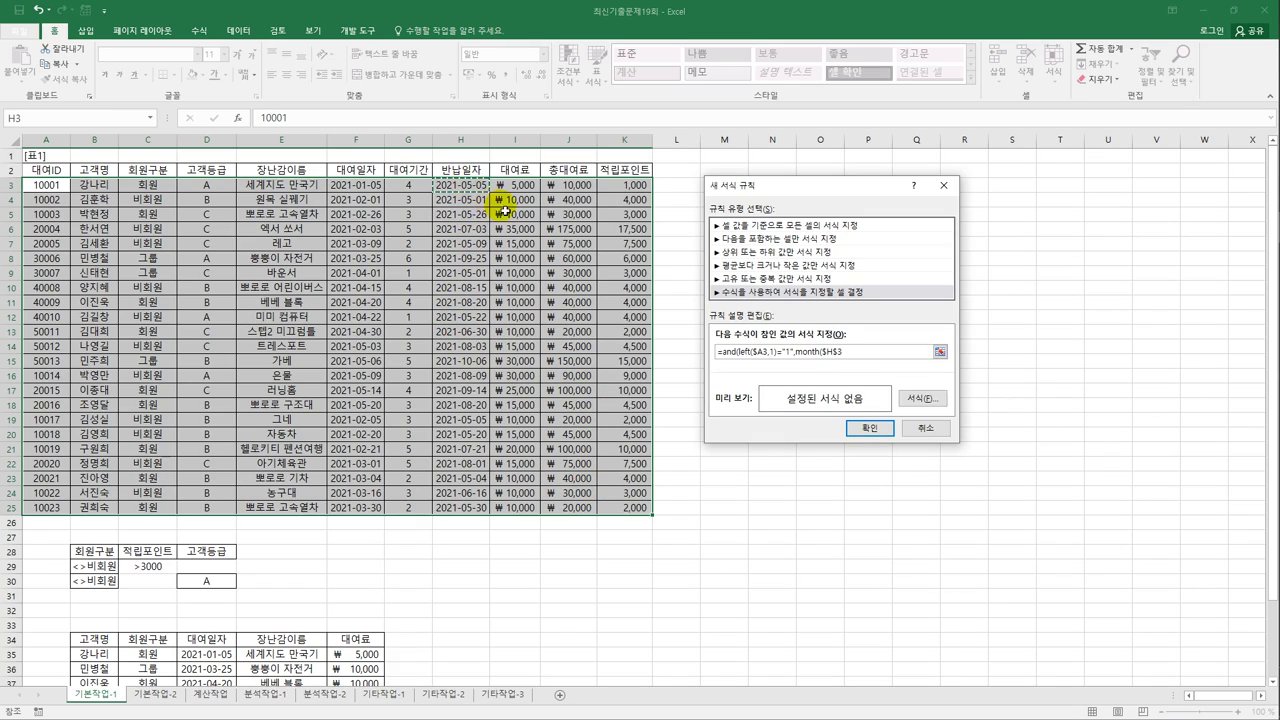
pyautogui.press('F4')
pyautogui.press('F4')
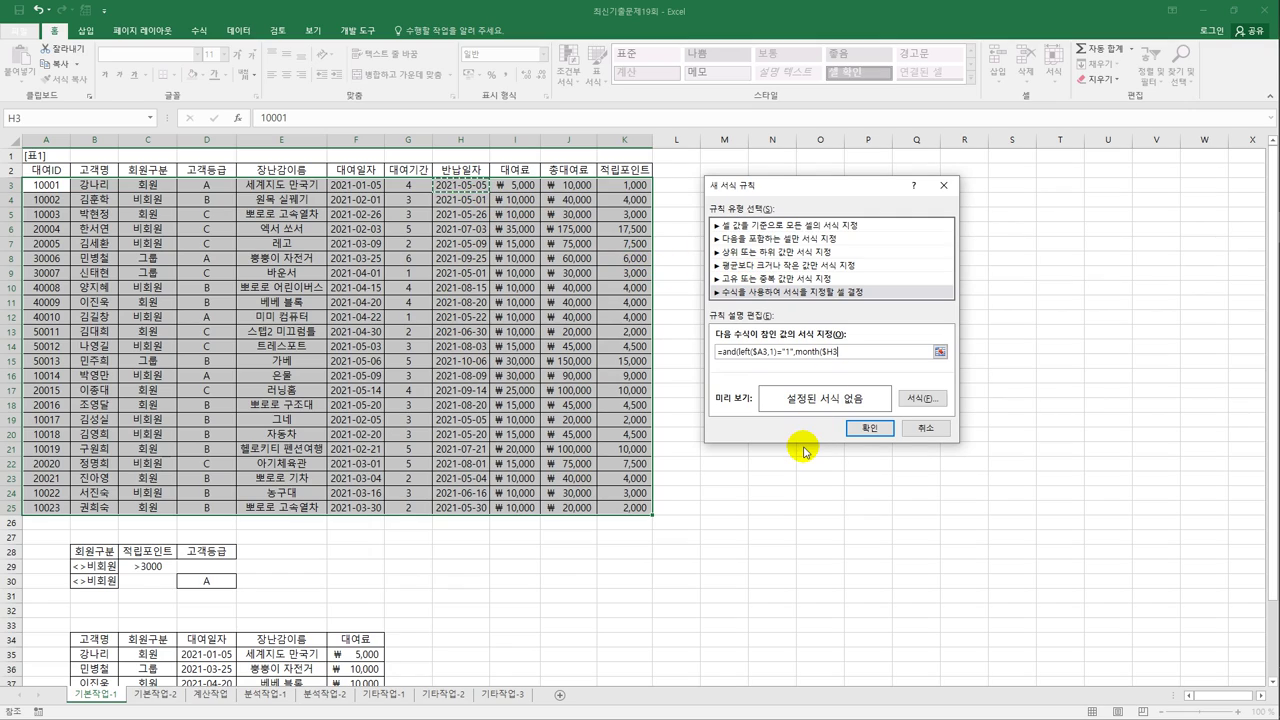
pyautogui.write(')=5)')
# Step: Give the rule an italic (기울임꼴) font in standard blue and apply it to the table
pyautogui.click(903, 401)
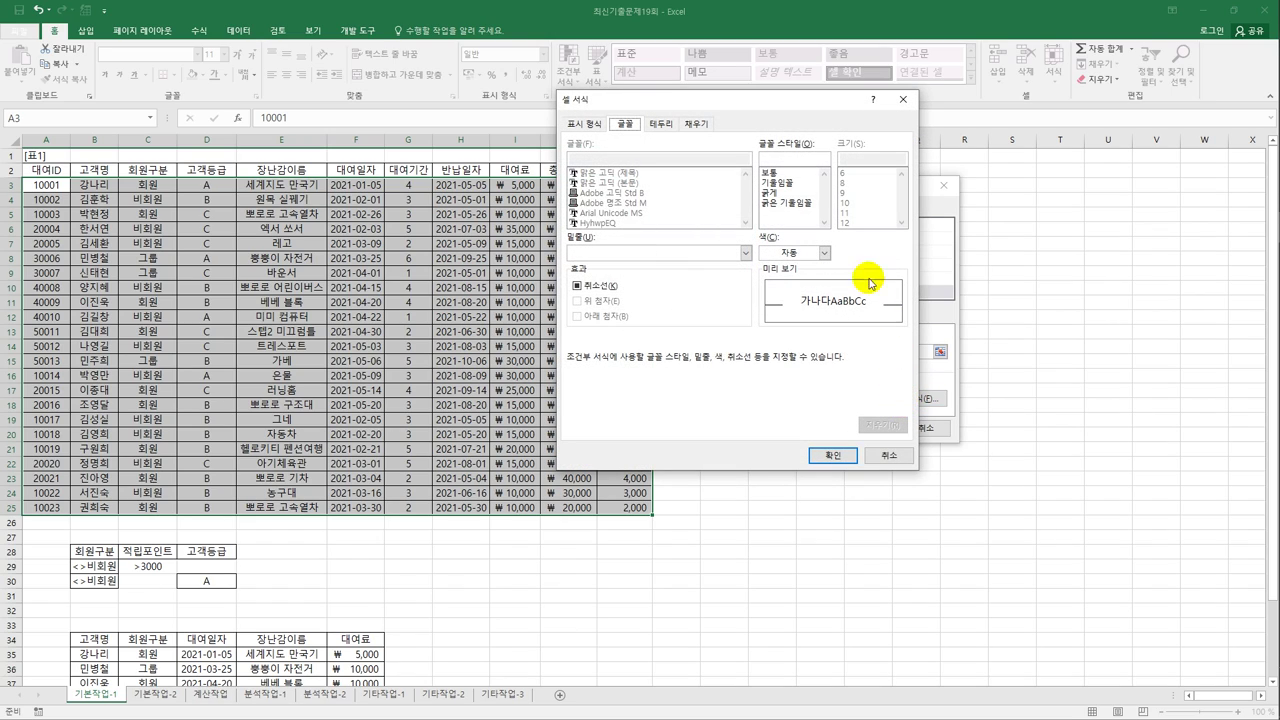
pyautogui.click(791, 184)
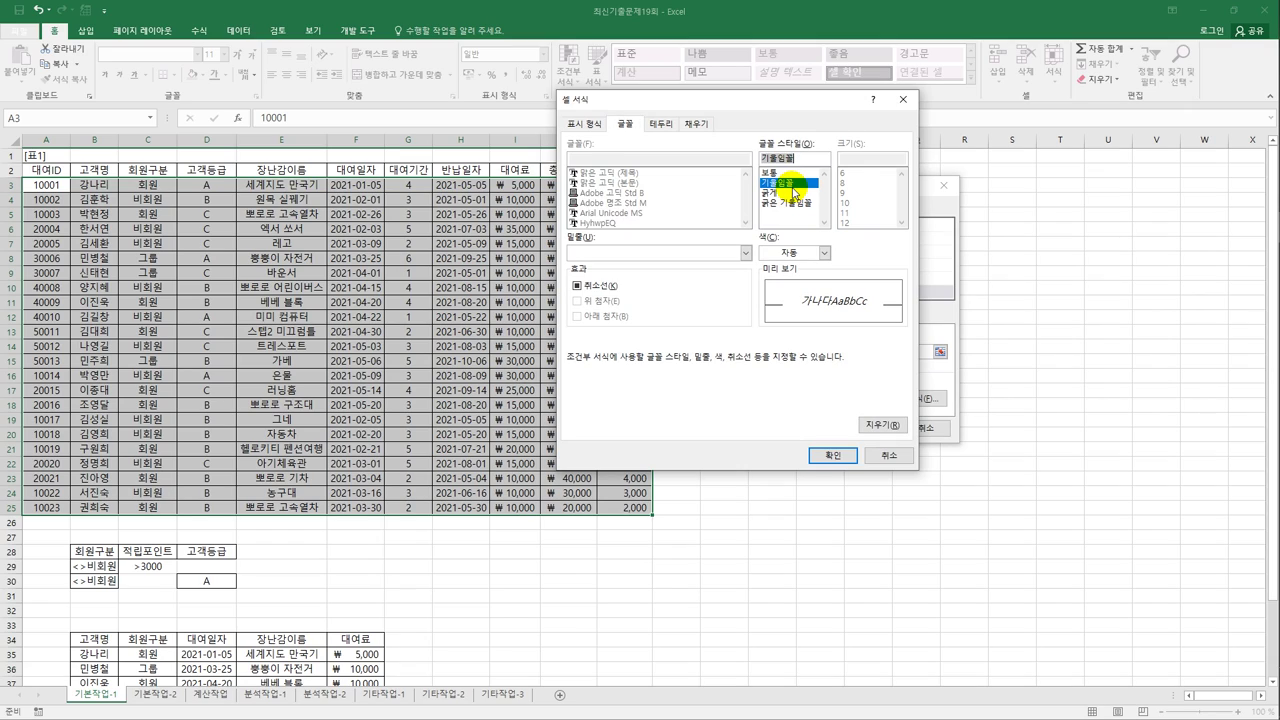
pyautogui.click(824, 253)
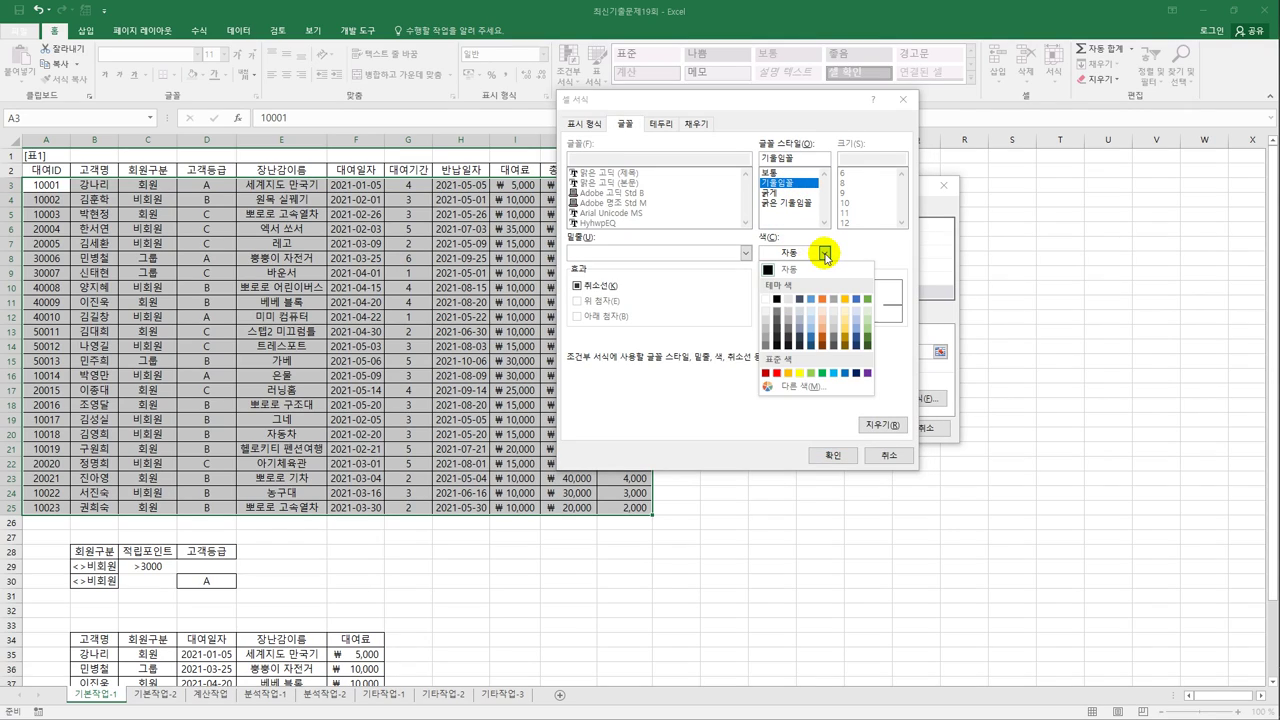
pyautogui.click(844, 374)
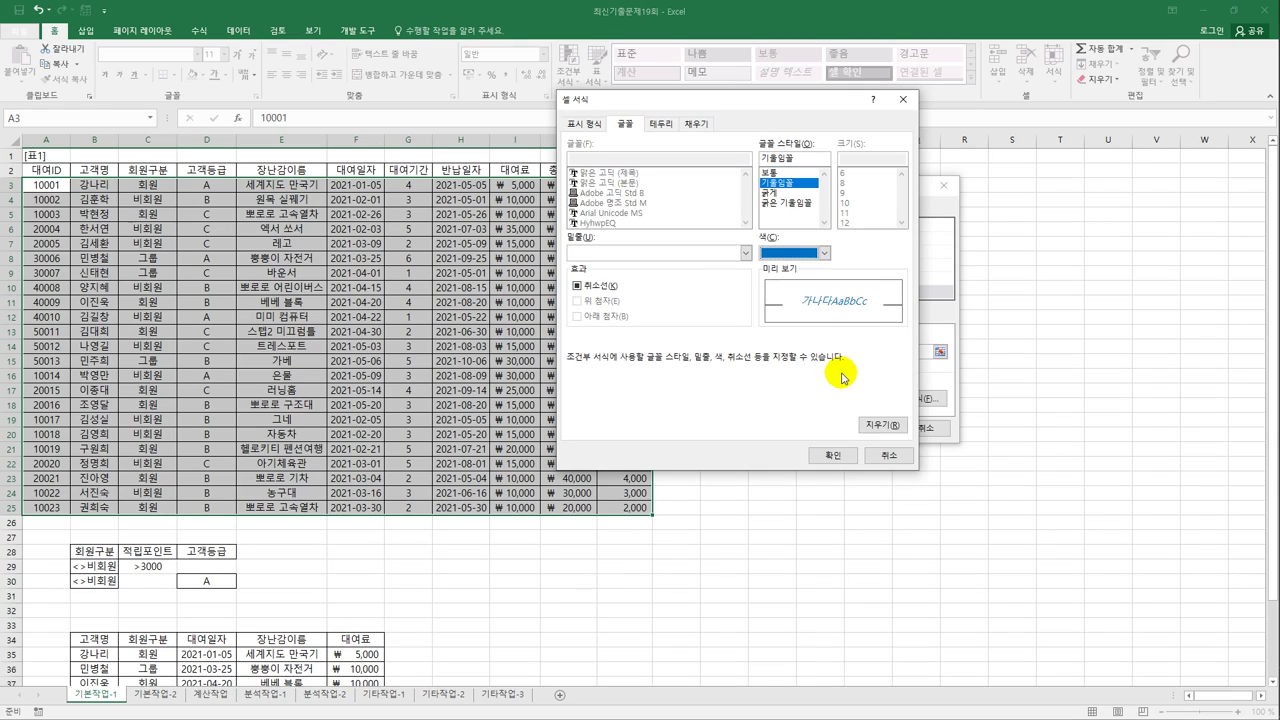
pyautogui.click(833, 455)
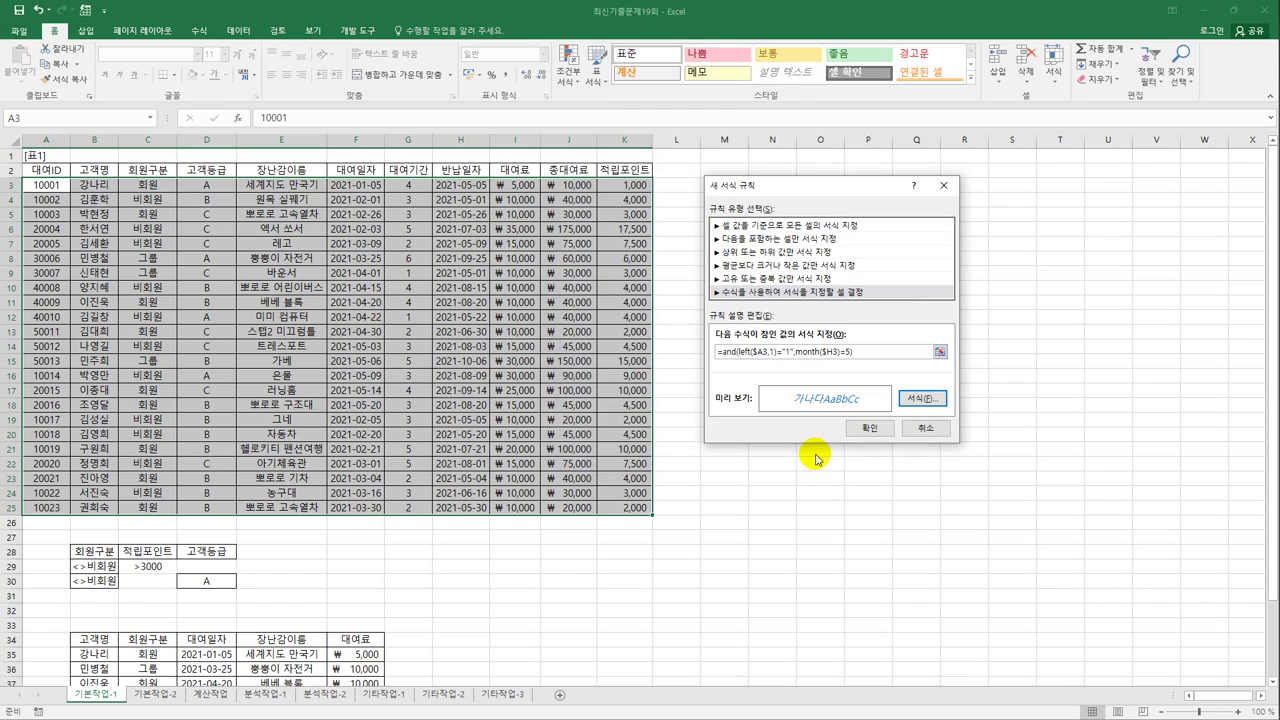
pyautogui.click(866, 432)
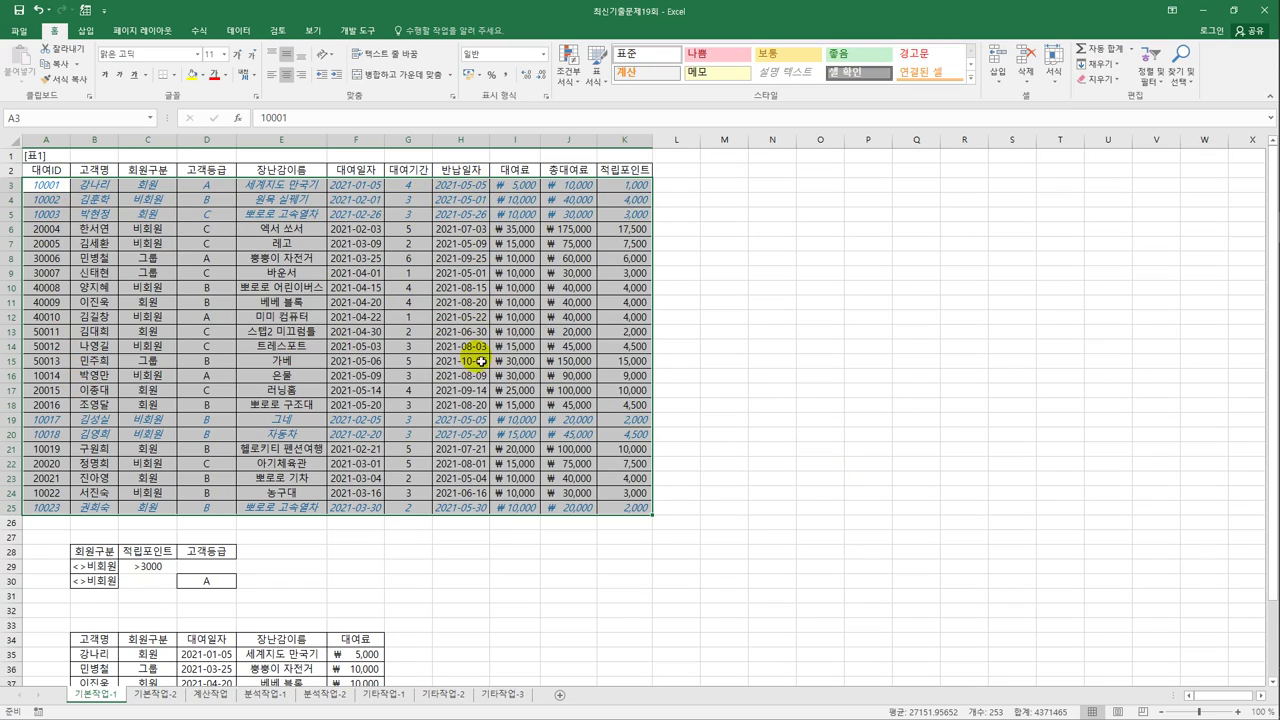
pyautogui.click(466, 508)
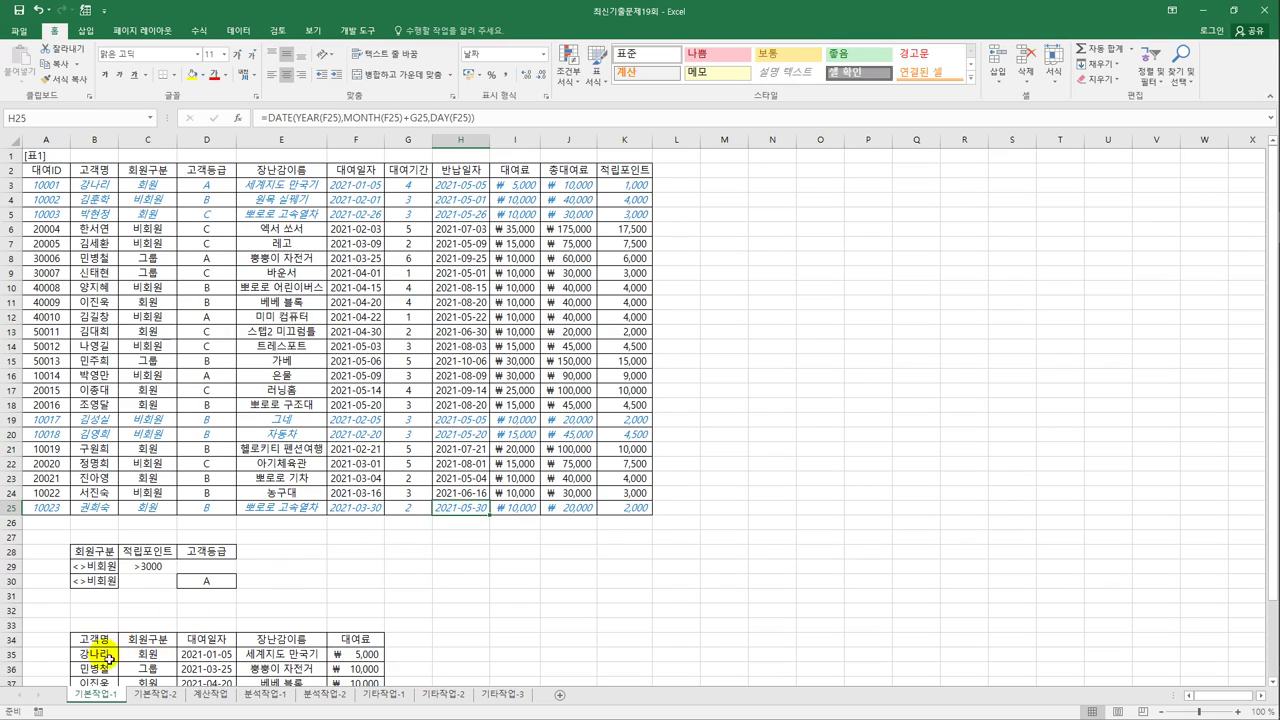
# Step: On the 기본작업-2 sheet, set the 적립포인트 cells L4:L26 to hidden (숨김) as well as locked
pyautogui.click(140, 700)
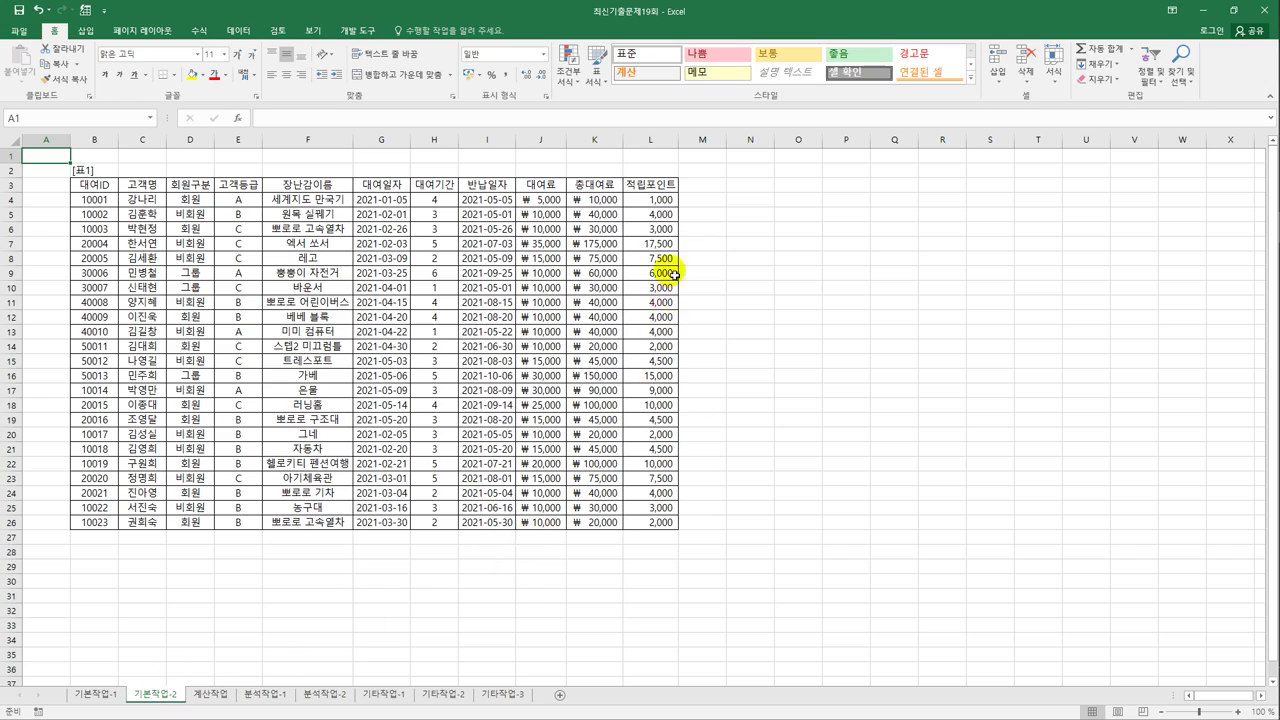
pyautogui.moveTo(667, 201); pyautogui.dragTo(664, 522)
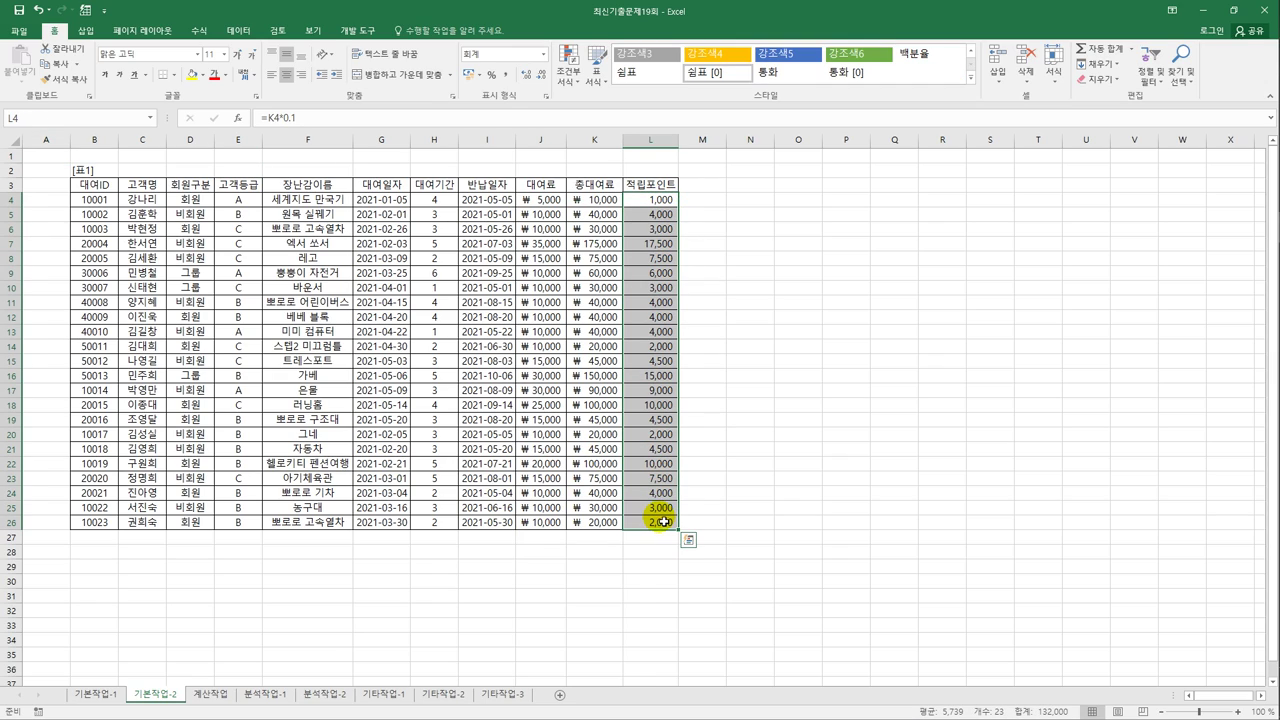
pyautogui.rightClick(663, 257)
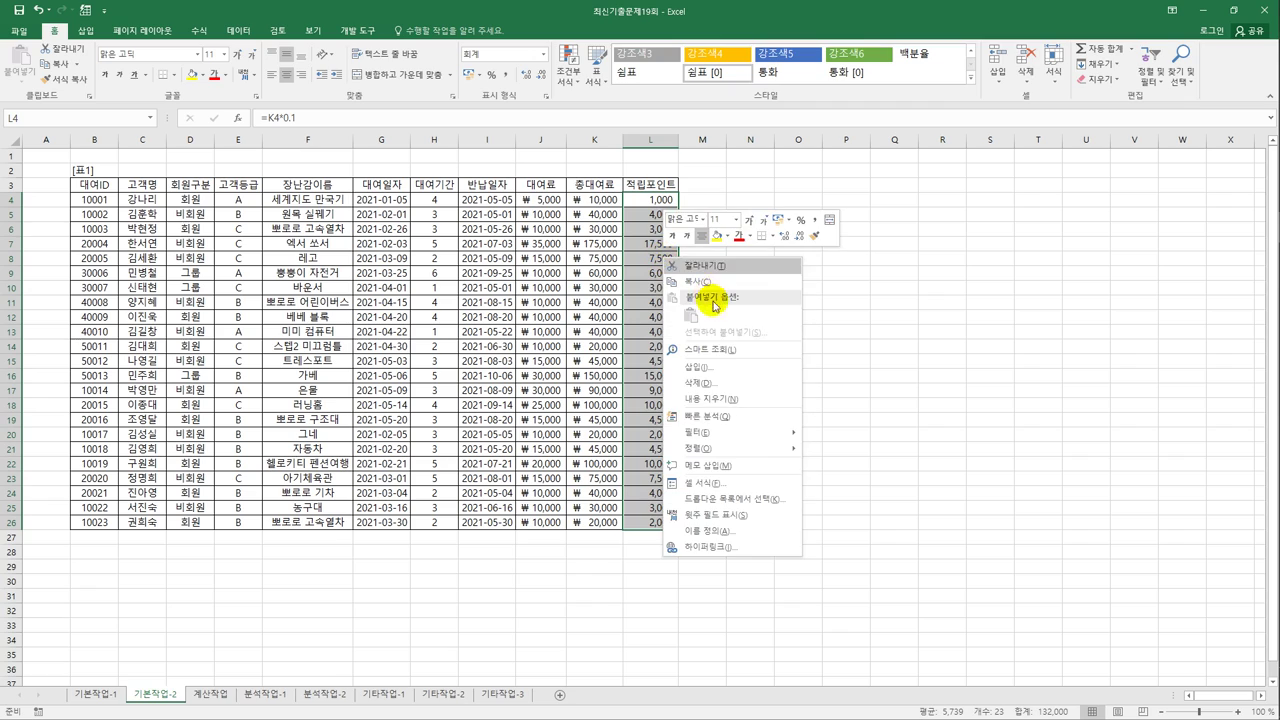
pyautogui.click(714, 482)
pyautogui.moveTo(603, 281); pyautogui.dragTo(861, 175)
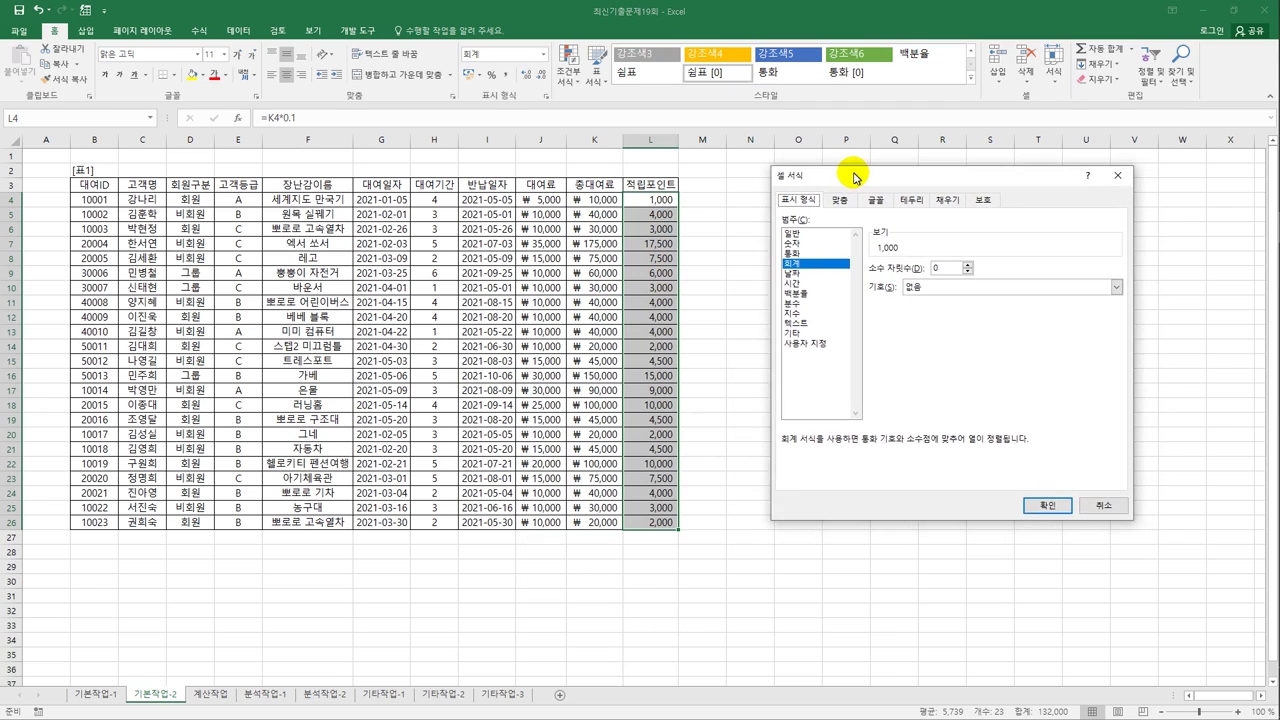
pyautogui.click(955, 207)
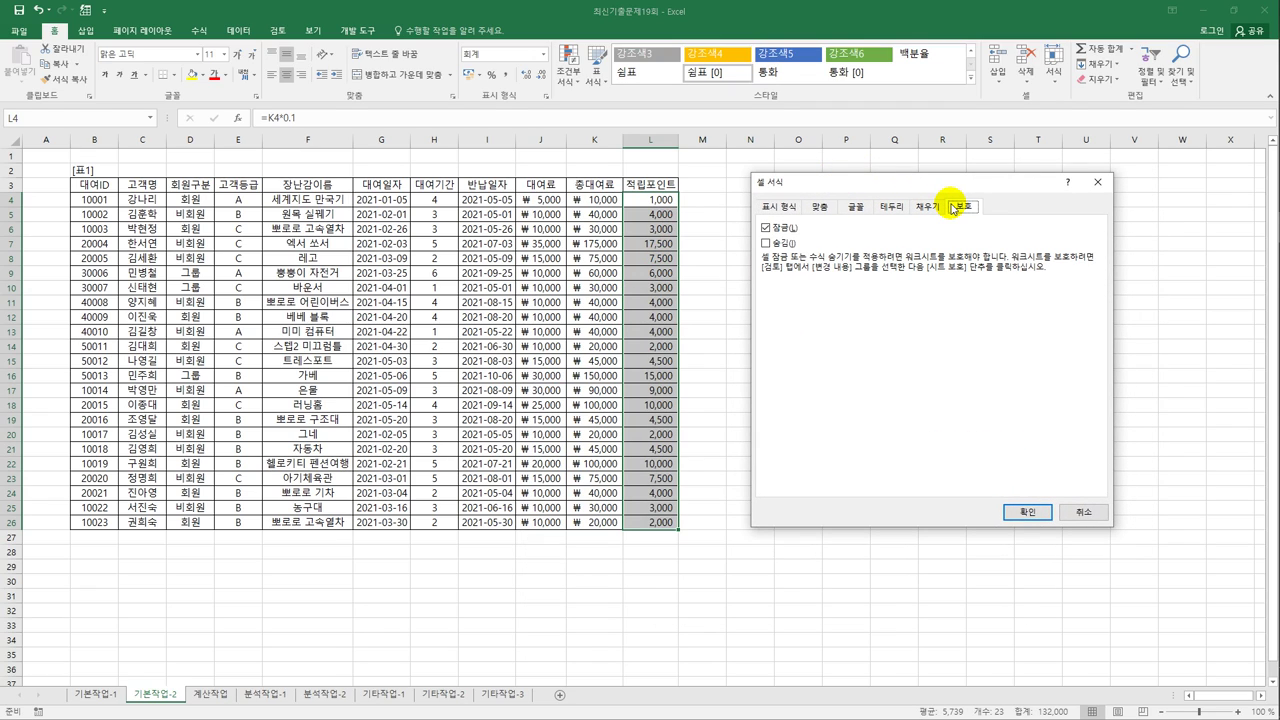
pyautogui.click(786, 244)
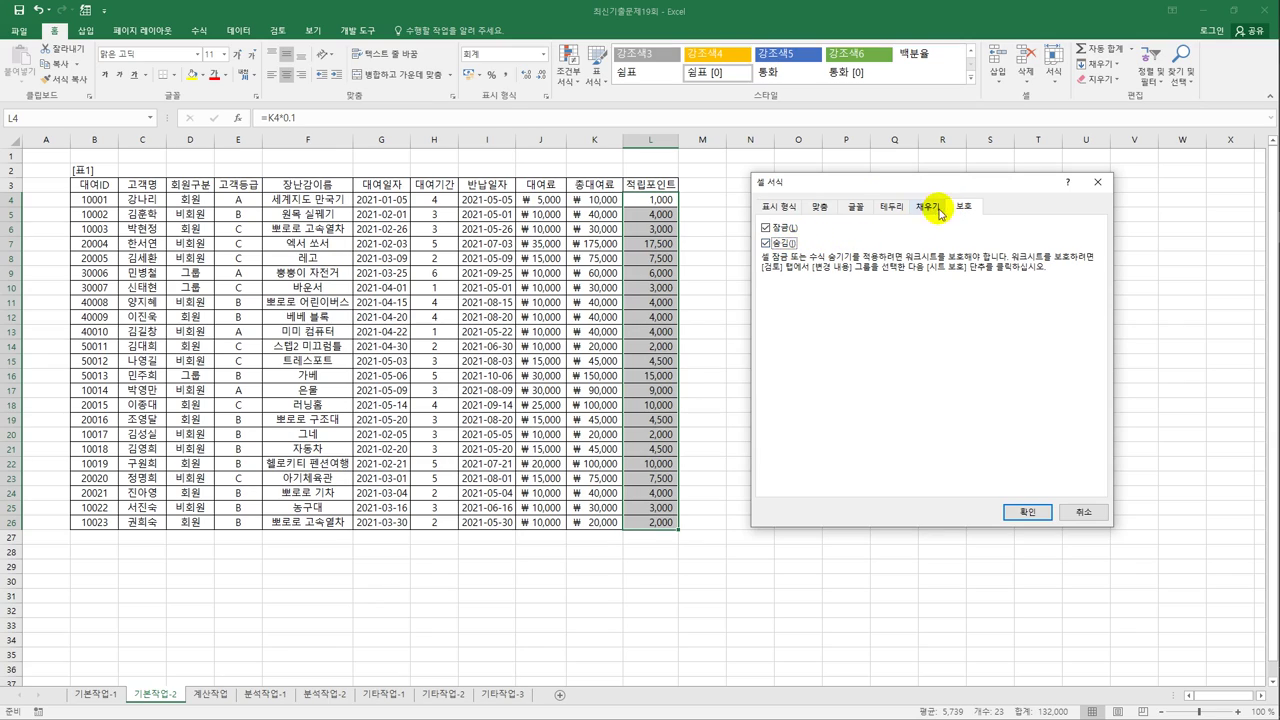
pyautogui.click(1025, 512)
# Step: Protect the 기본작업-2 sheet without a password, allowing selection of locked and unlocked cells
pyautogui.moveTo(655, 203); pyautogui.dragTo(650, 420)
pyautogui.click(655, 203)
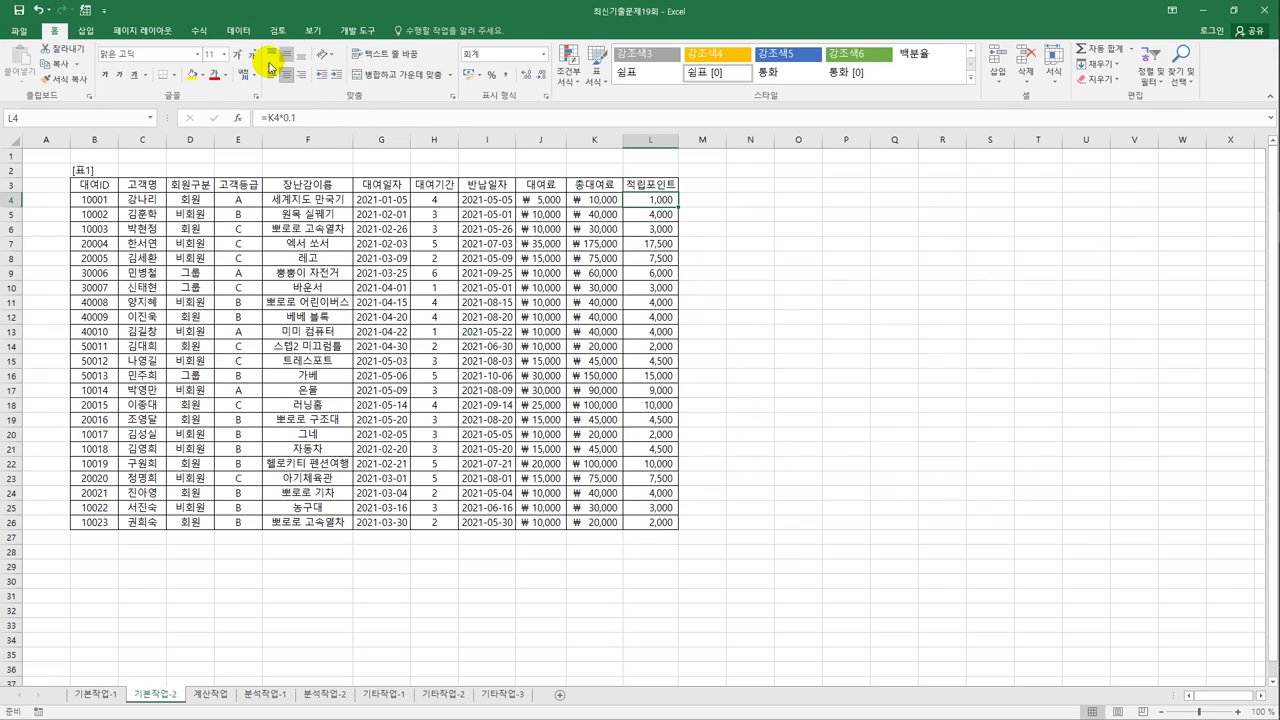
pyautogui.click(281, 34)
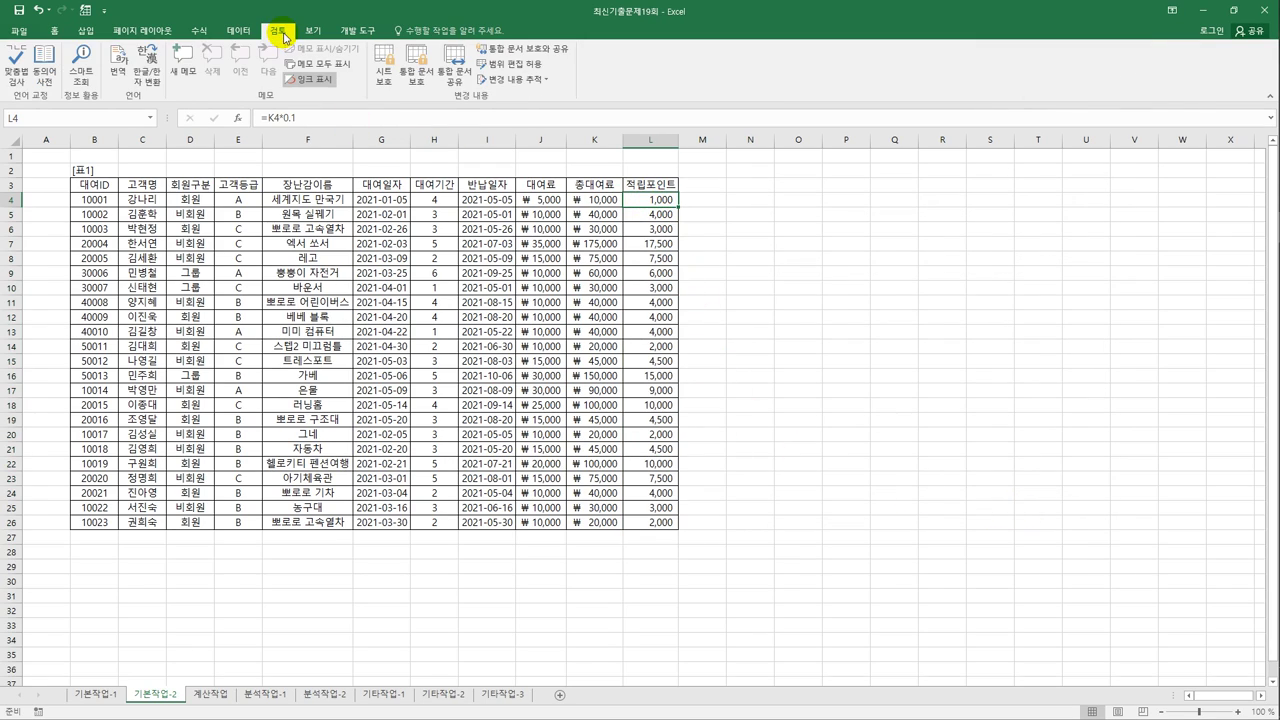
pyautogui.click(393, 82)
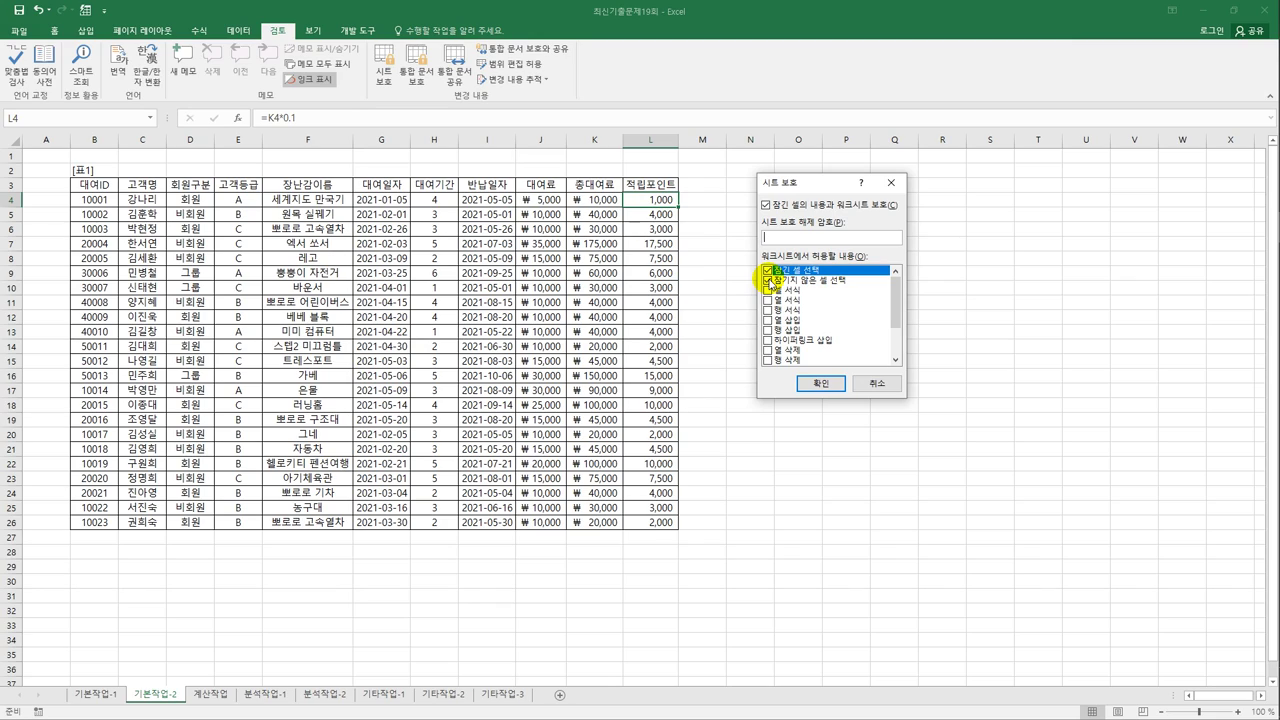
pyautogui.click(820, 384)
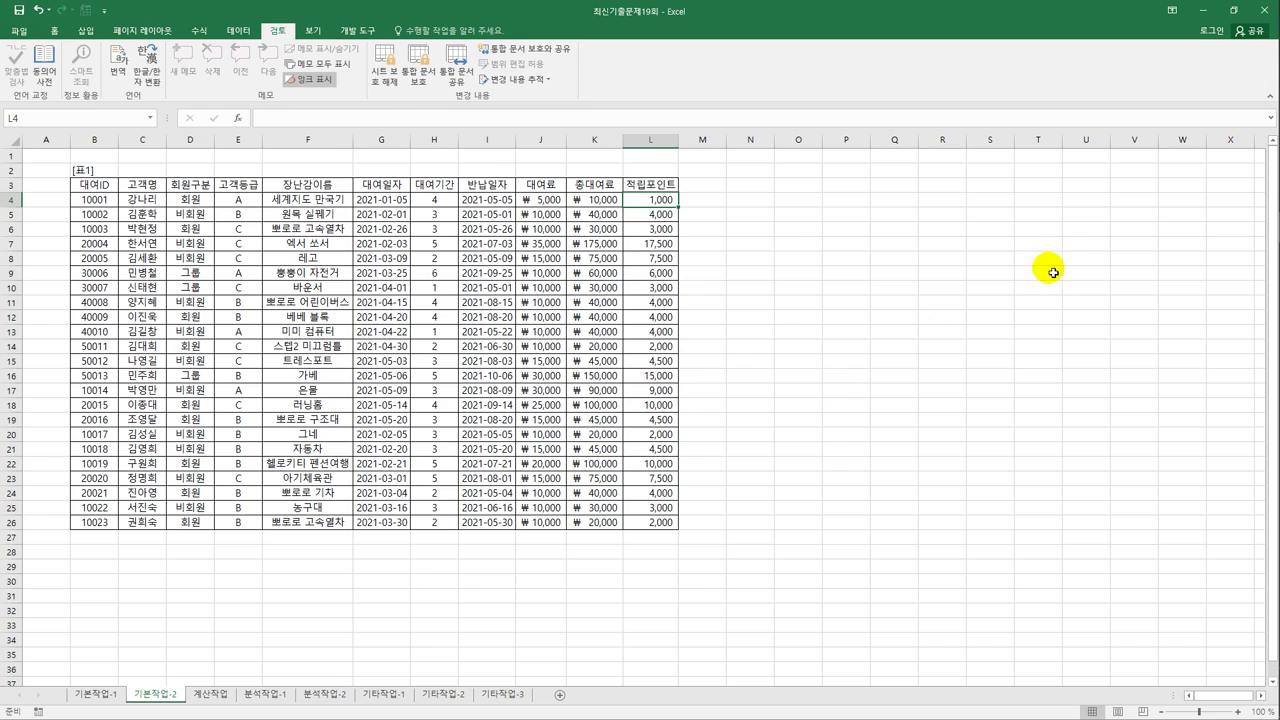
# Step: Show the 기본작업-2 sheet in page break preview at 100% zoom
pyautogui.click(303, 33)
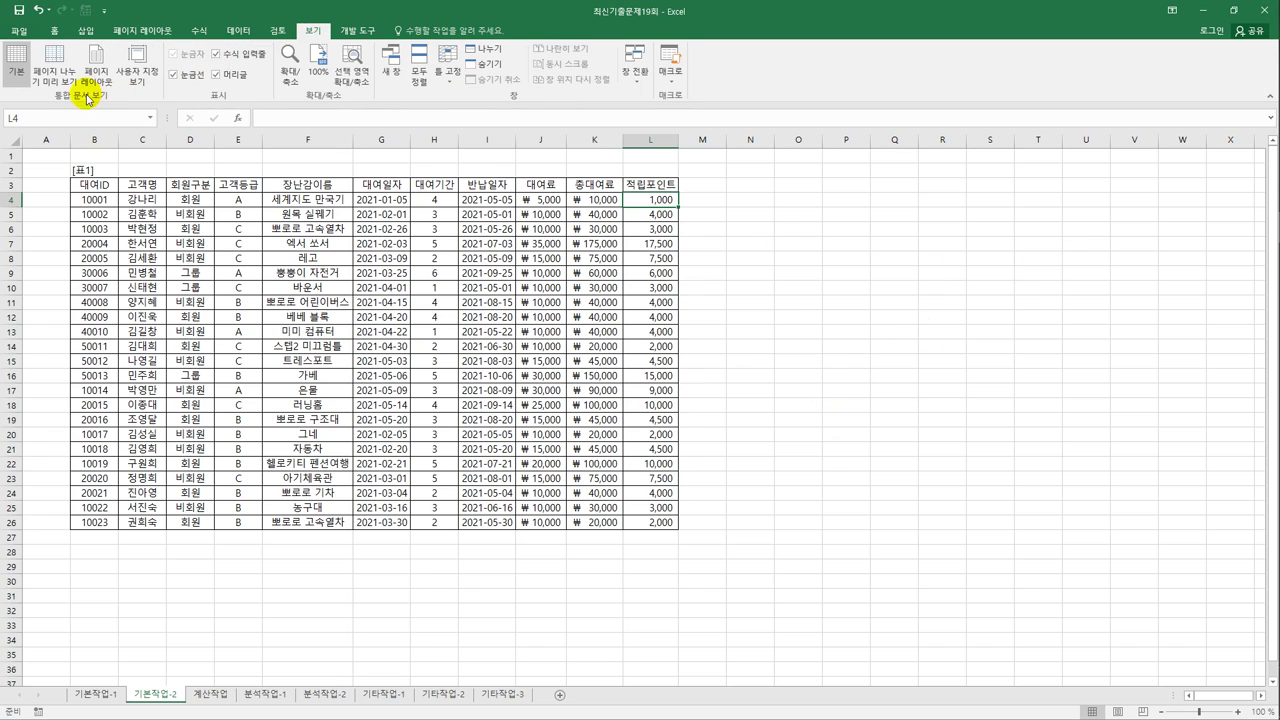
pyautogui.click(55, 78)
pyautogui.click(319, 60)
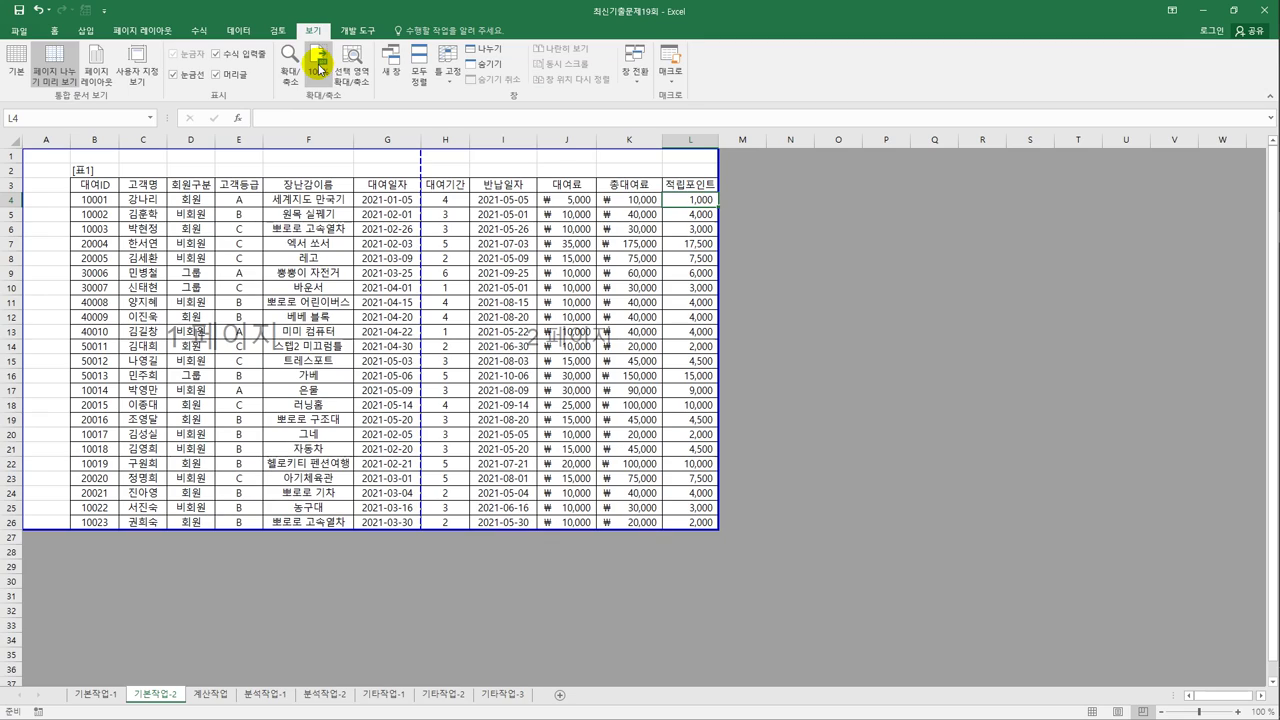
# Step: Reduce the print area to B2:L26 and extend the page break so the whole table fits on one page
pyautogui.moveTo(23, 251); pyautogui.dragTo(70, 258)
pyautogui.moveTo(395, 149); pyautogui.dragTo(397, 172)
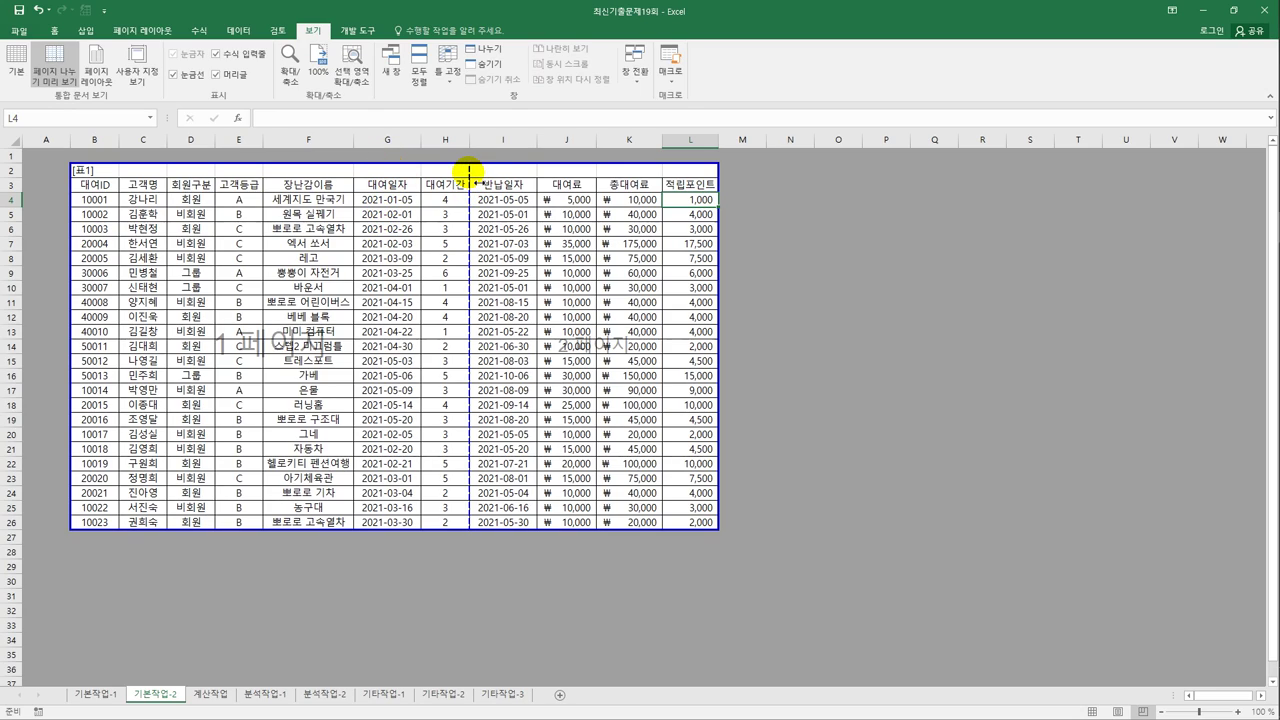
pyautogui.moveTo(469, 172); pyautogui.dragTo(720, 172)
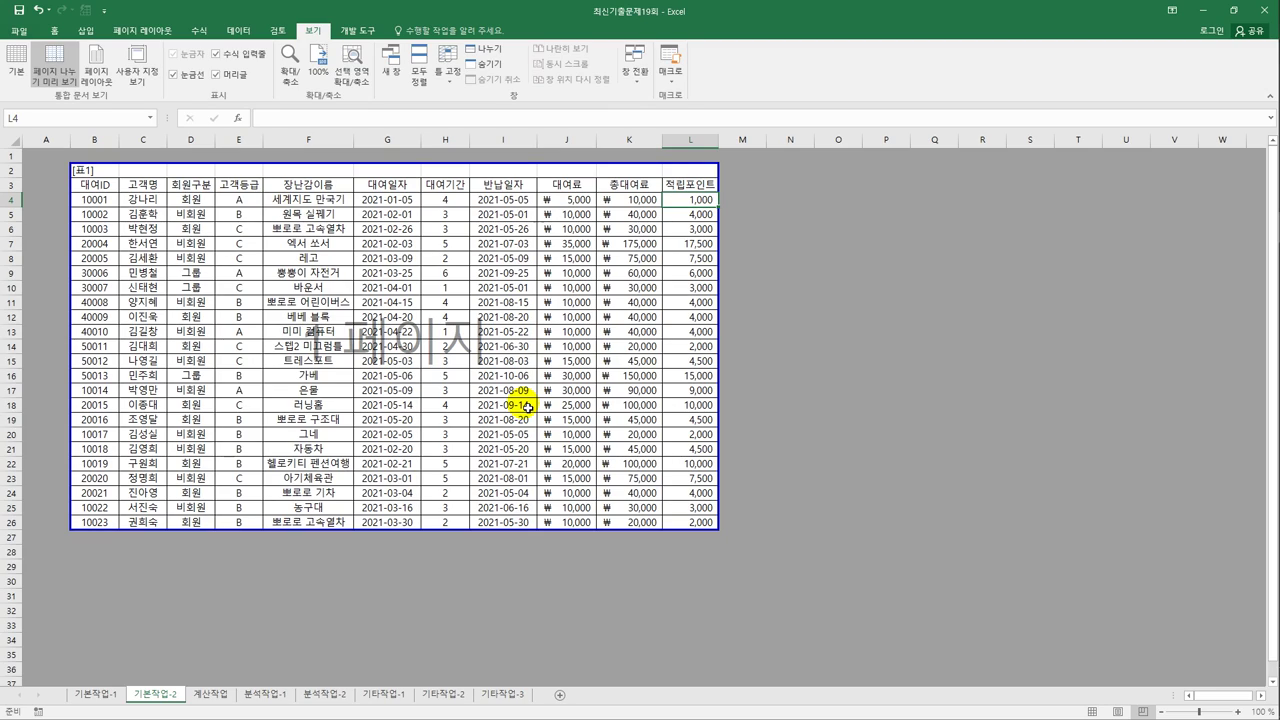
# Step: On the 계산작업 sheet, start the 반납일 formula in H4 with =date(year(F4),month(F4)
pyautogui.click(224, 697)
pyautogui.click(396, 205)
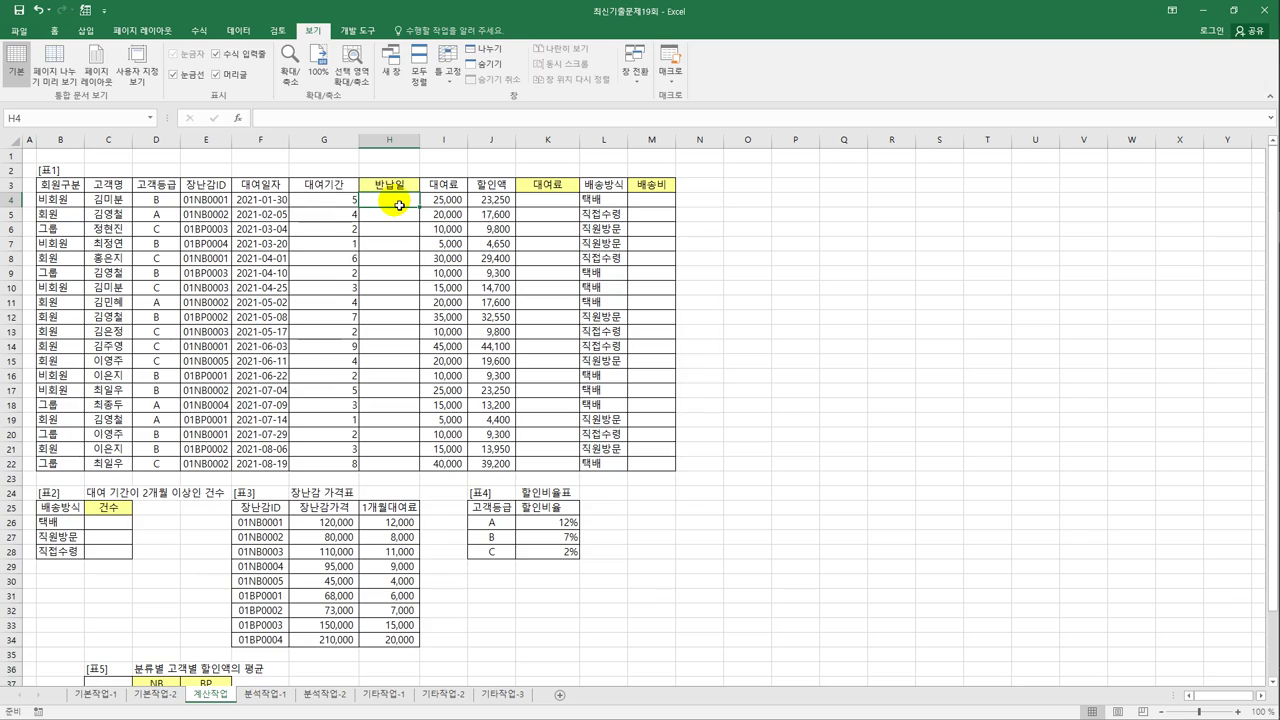
pyautogui.click(278, 201)
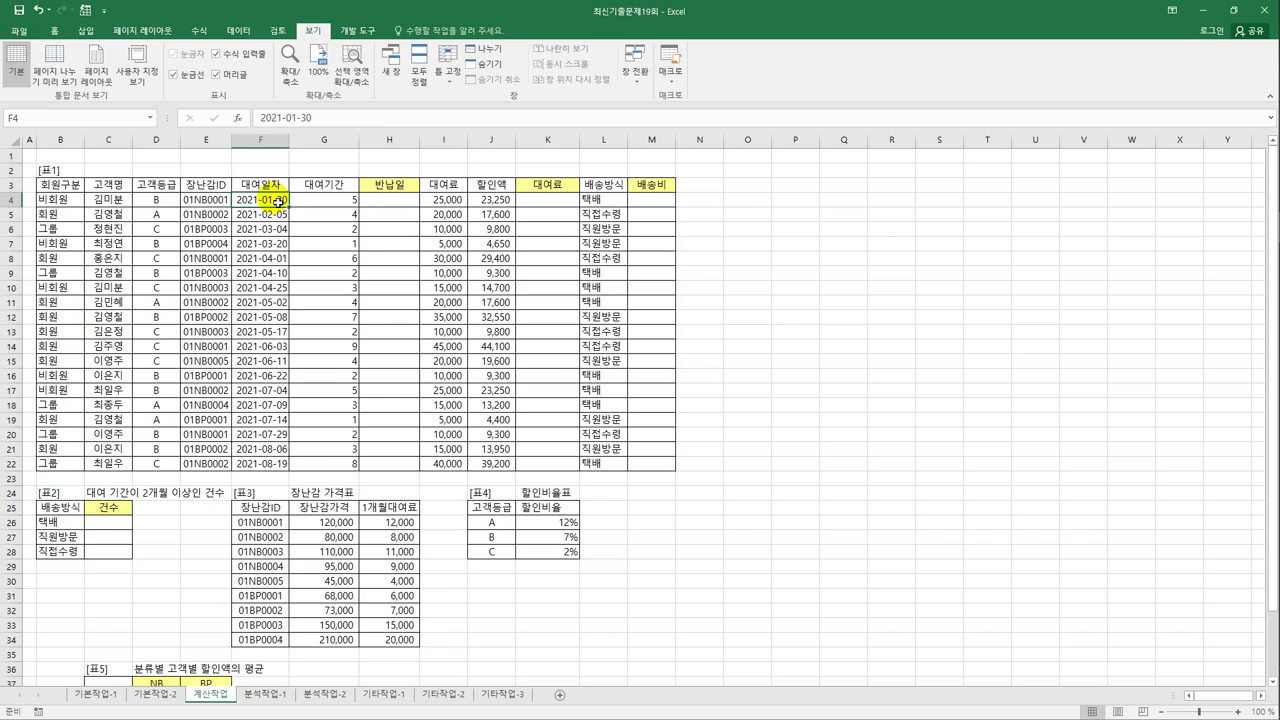
pyautogui.click(410, 203)
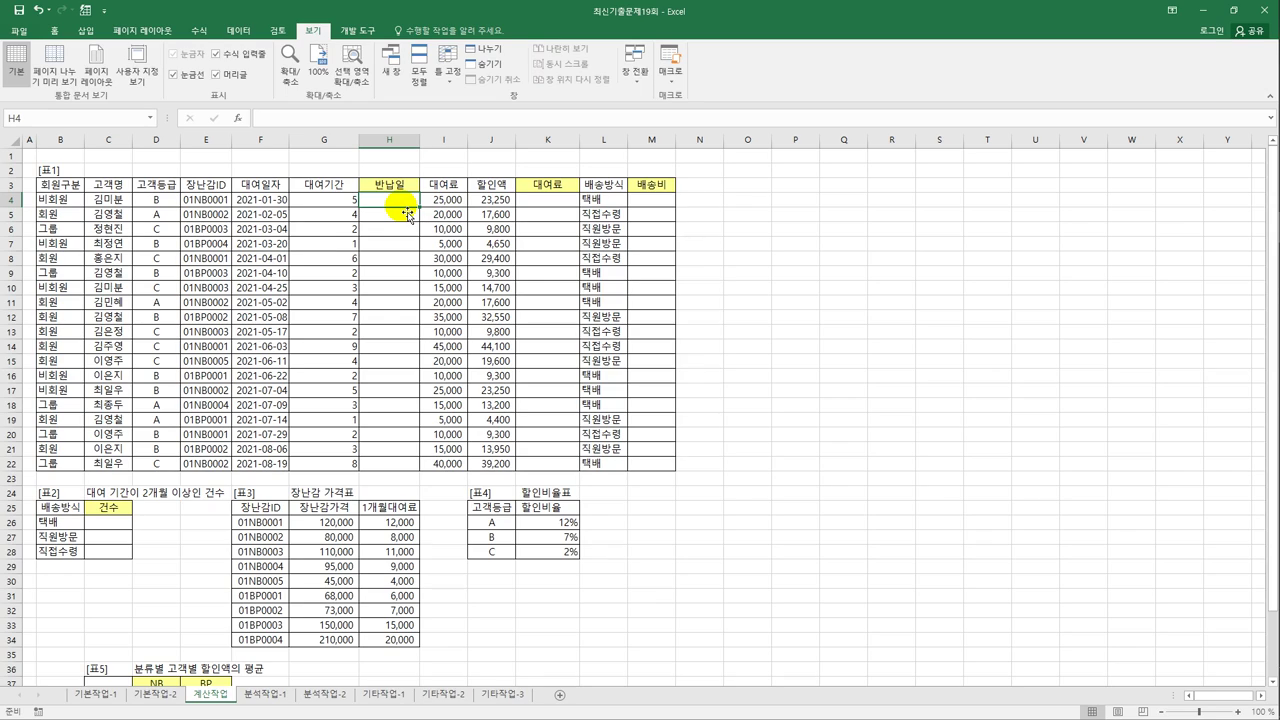
pyautogui.write('=d')
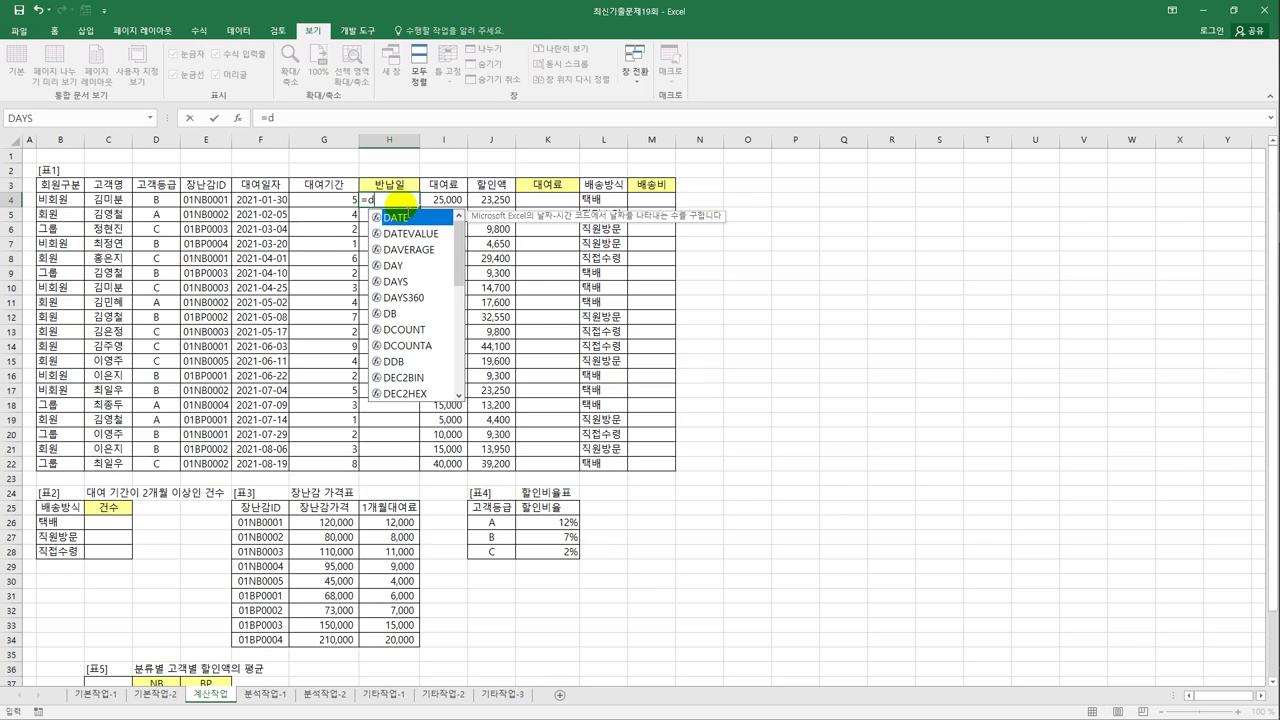
pyautogui.write('ate(year(')
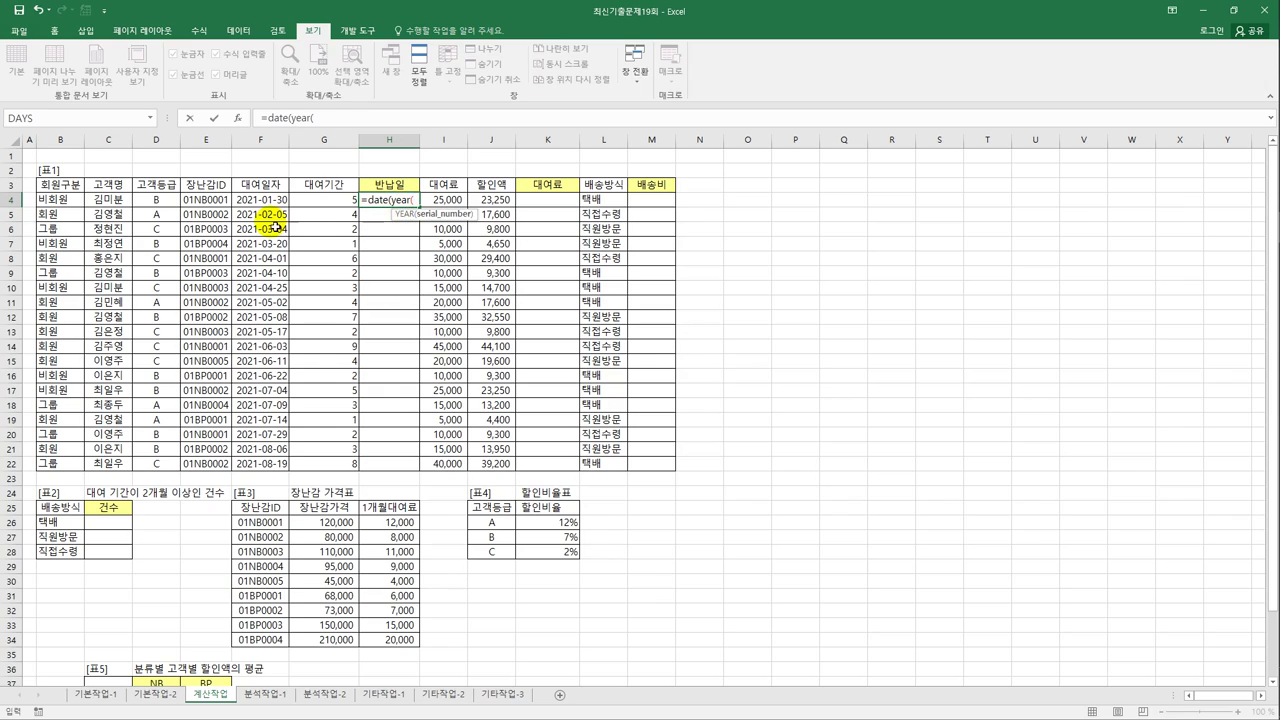
pyautogui.click(265, 205)
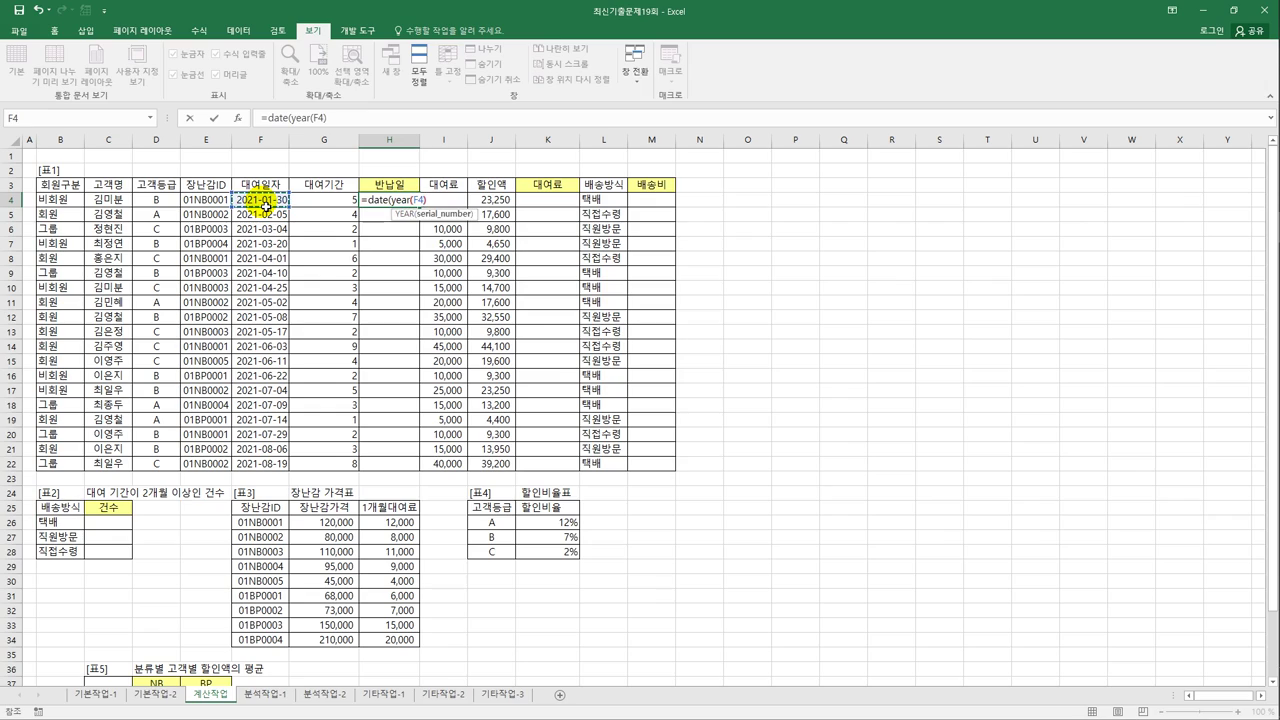
pyautogui.write('),month(')
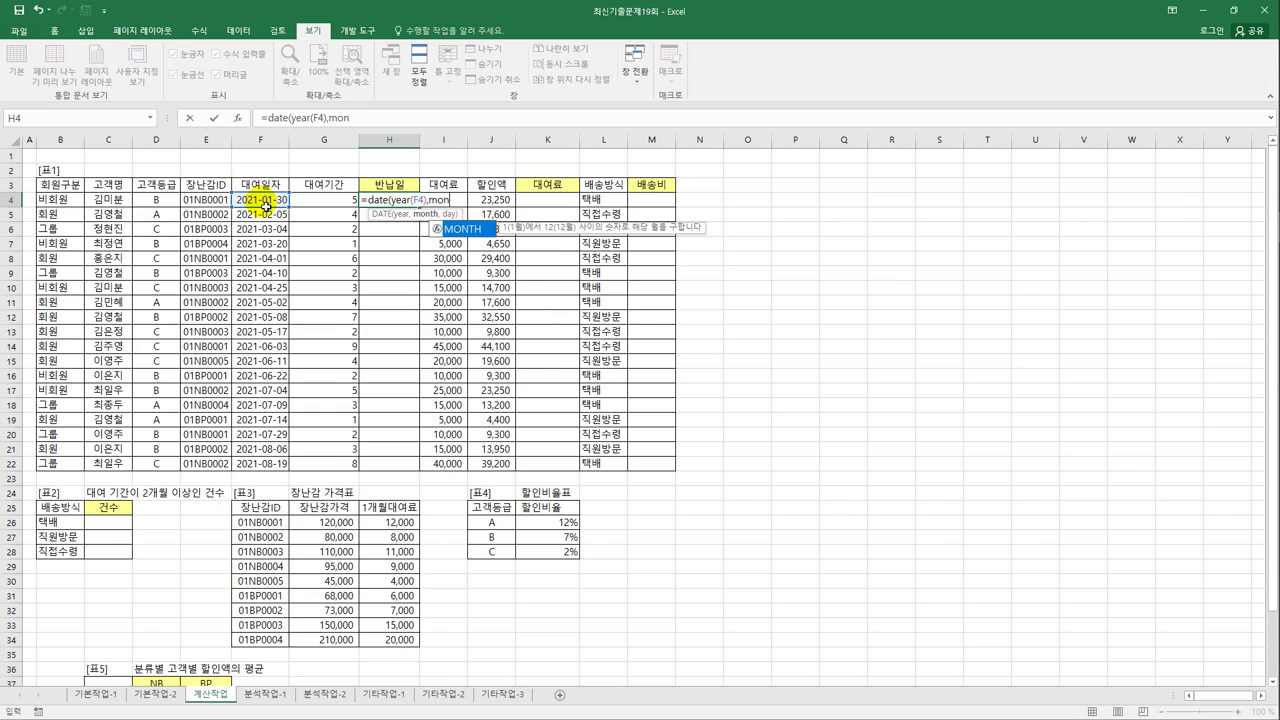
pyautogui.click(265, 205)
pyautogui.write(')')
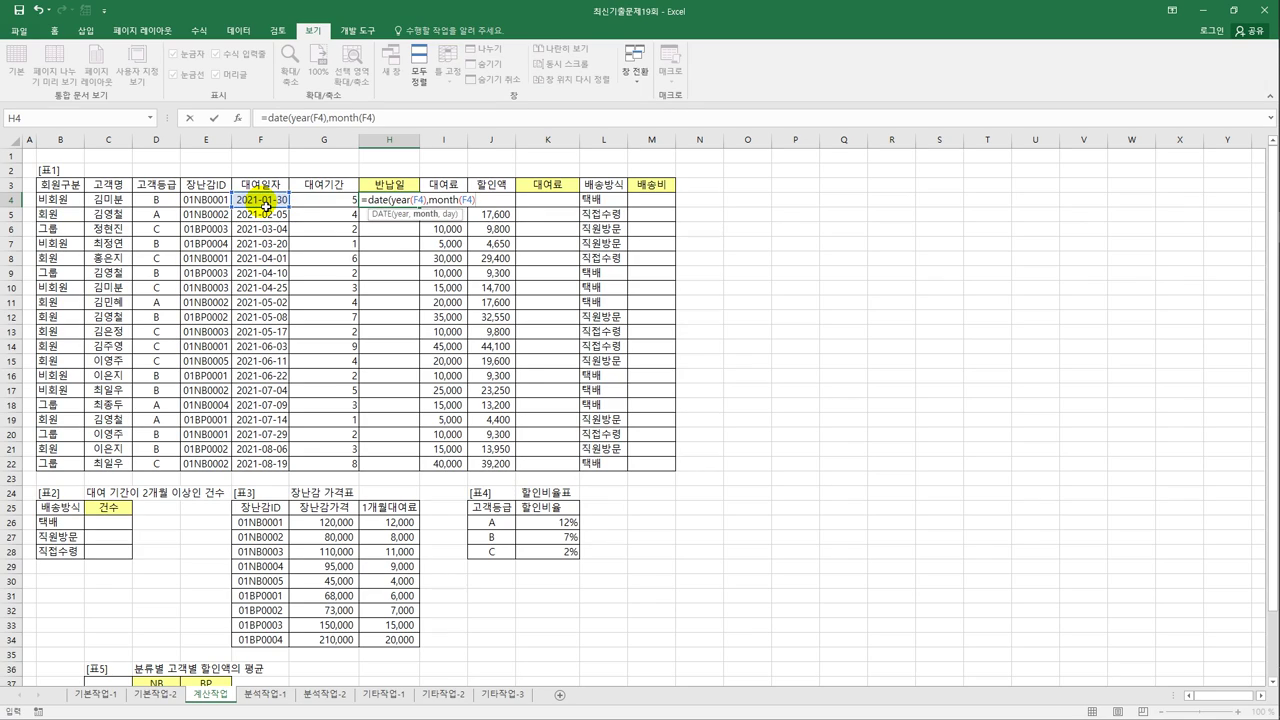
# Step: Complete the H4 formula as =date(year(F4),month(F4)+G4,day(F4)) and fill it down to H22
pyautogui.write('+')
pyautogui.press('Left')
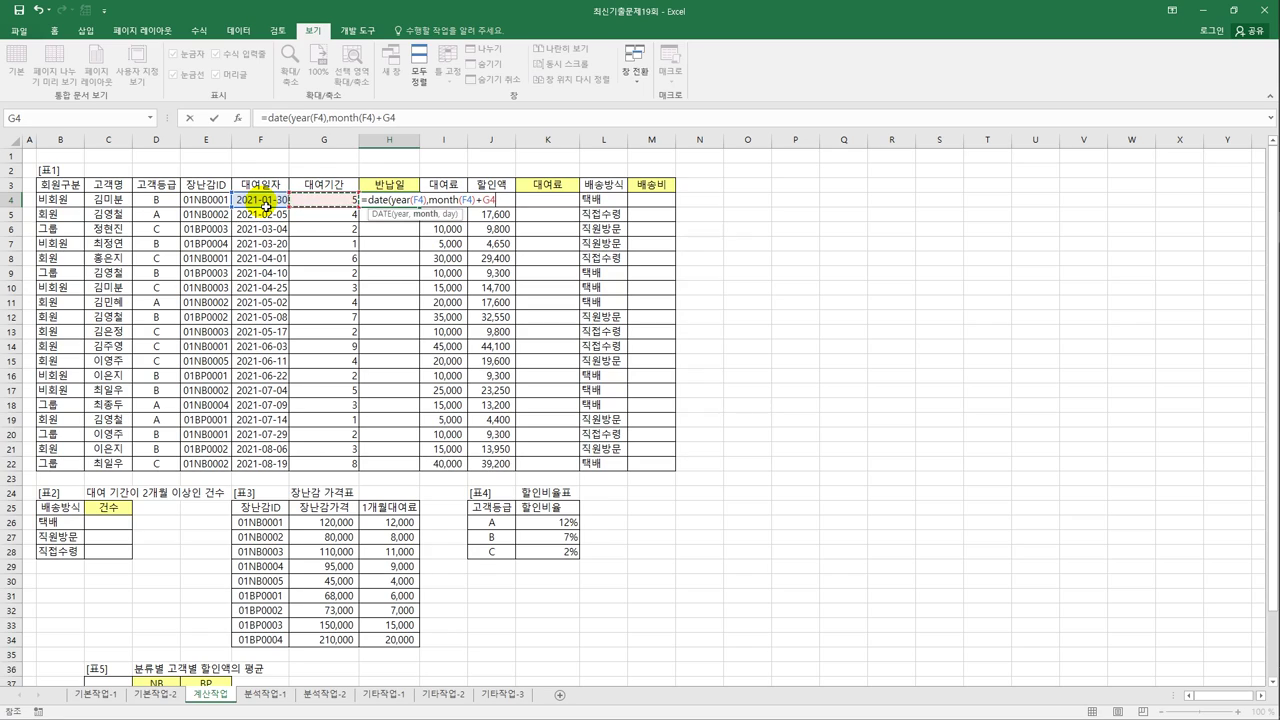
pyautogui.write(',day(')
pyautogui.click(265, 206)
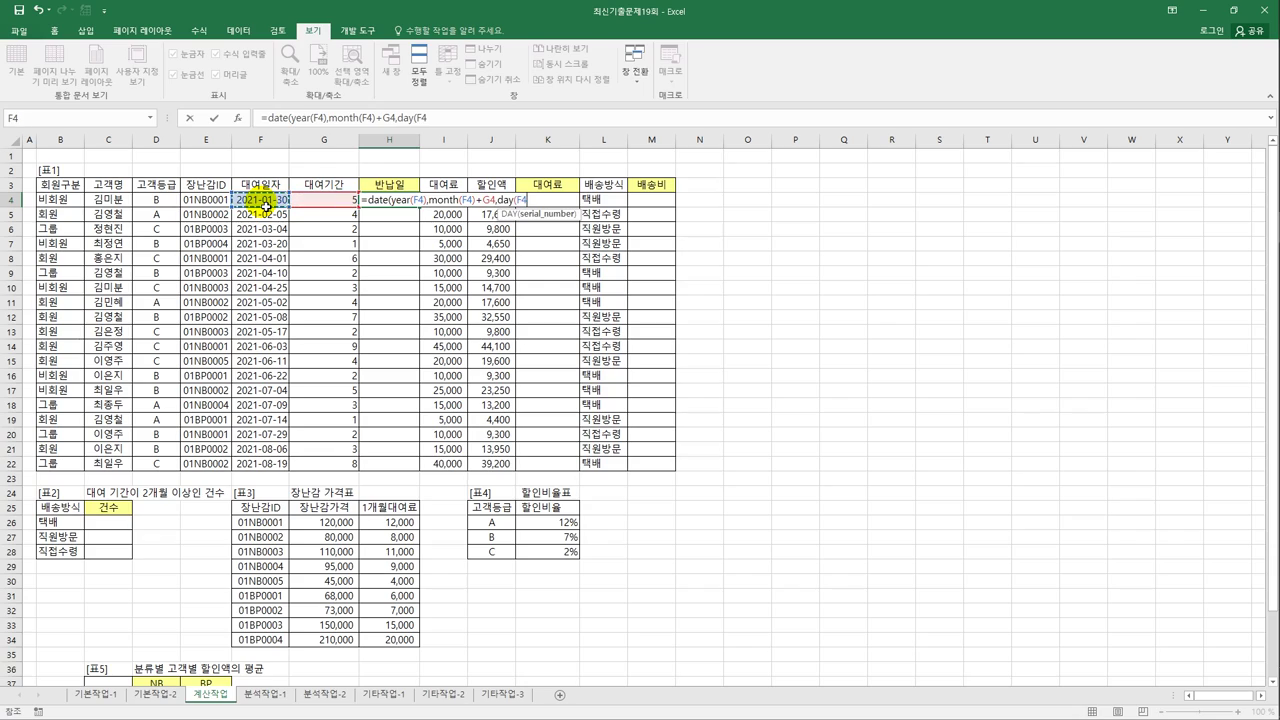
pyautogui.write(')')
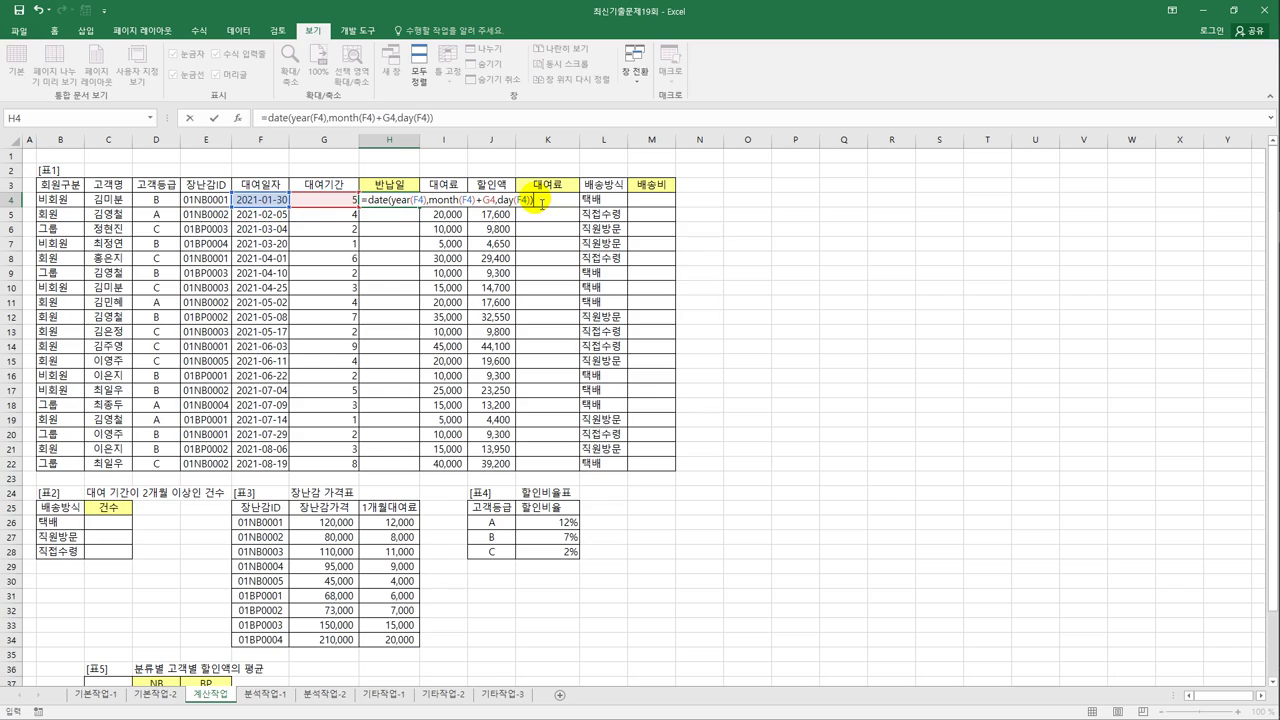
pyautogui.press('Return')
pyautogui.click(414, 200)
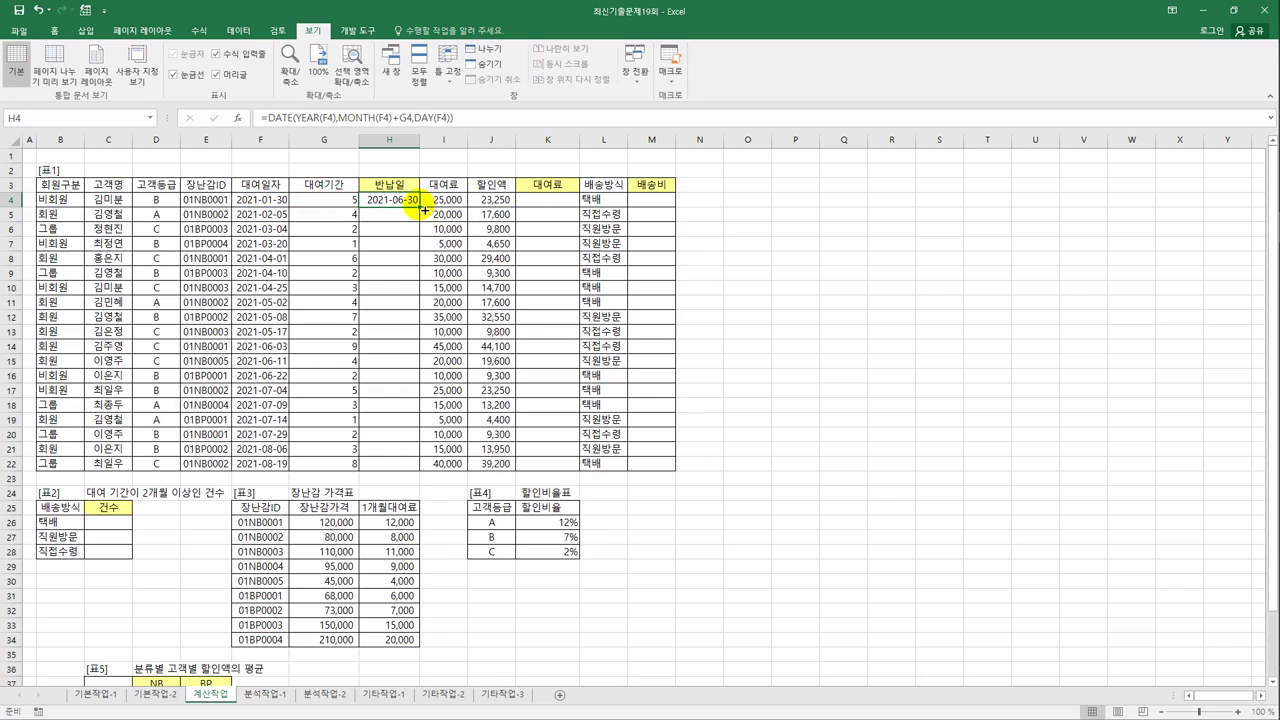
pyautogui.doubleClick(425, 210)
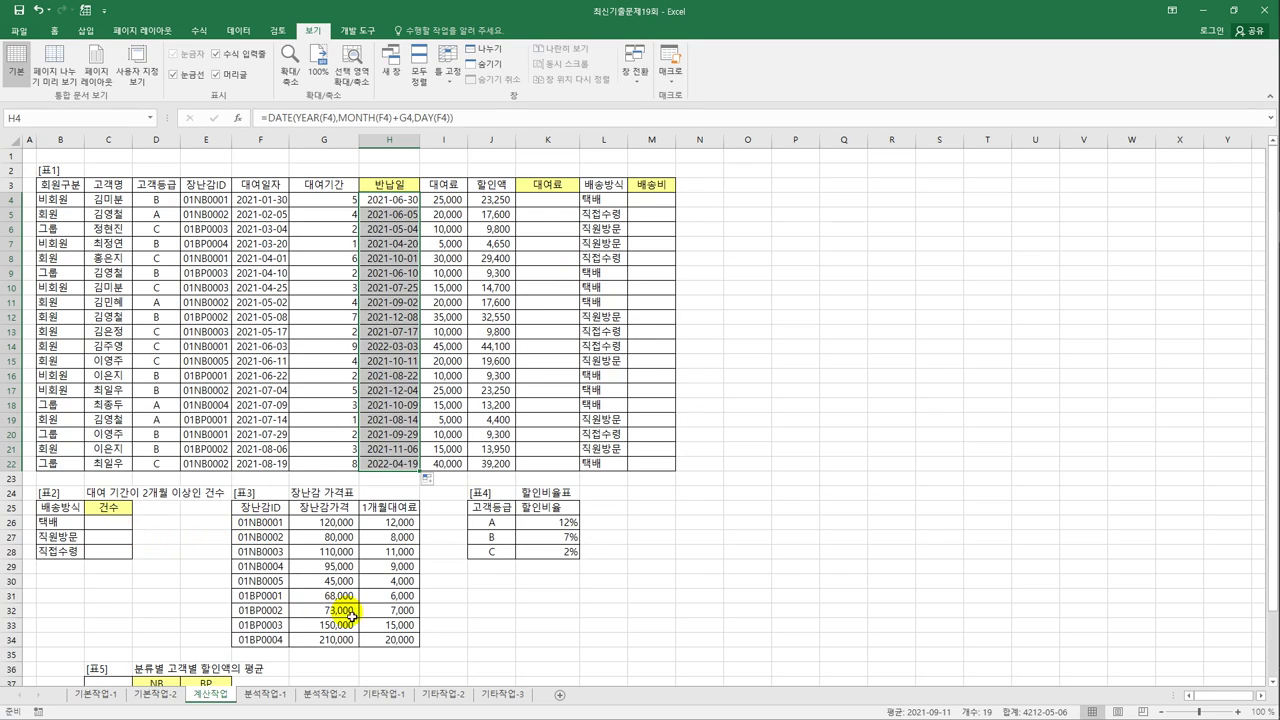
# Step: In cell D38 of 표5, start an averaging formula with =AVERAGE(if((
pyautogui.scroll(-3, 235, 566)
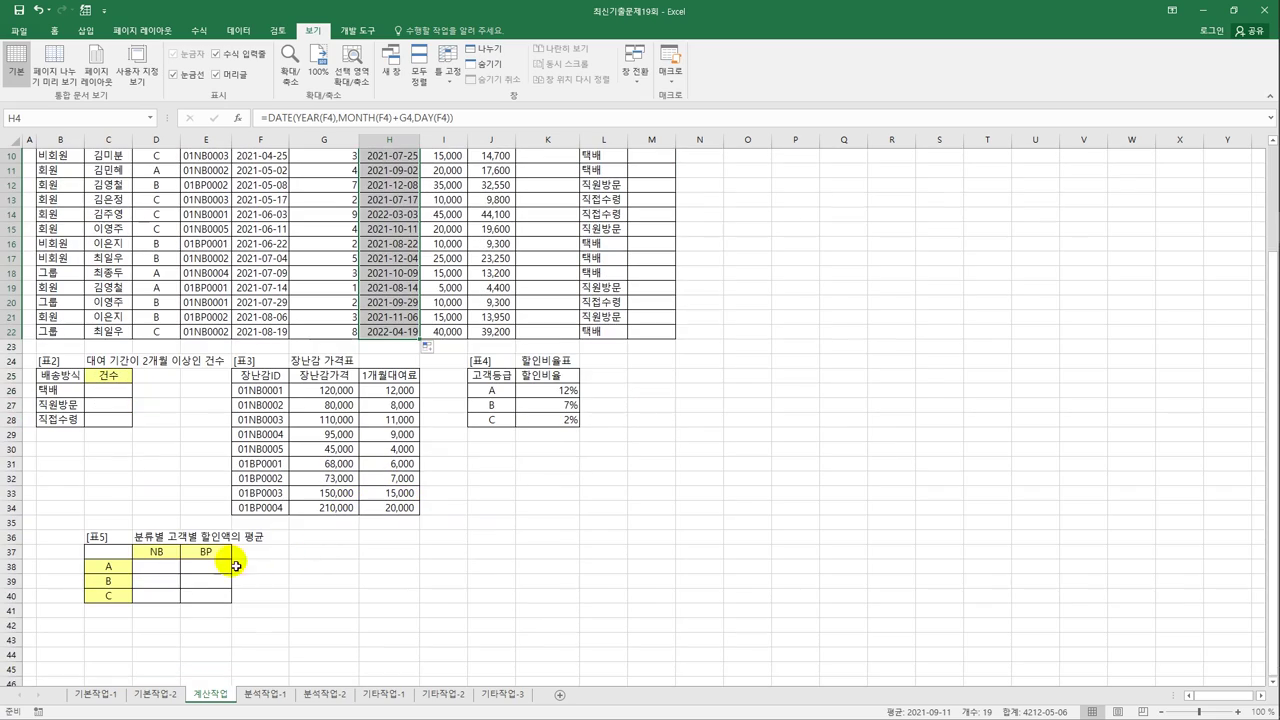
pyautogui.click(158, 566)
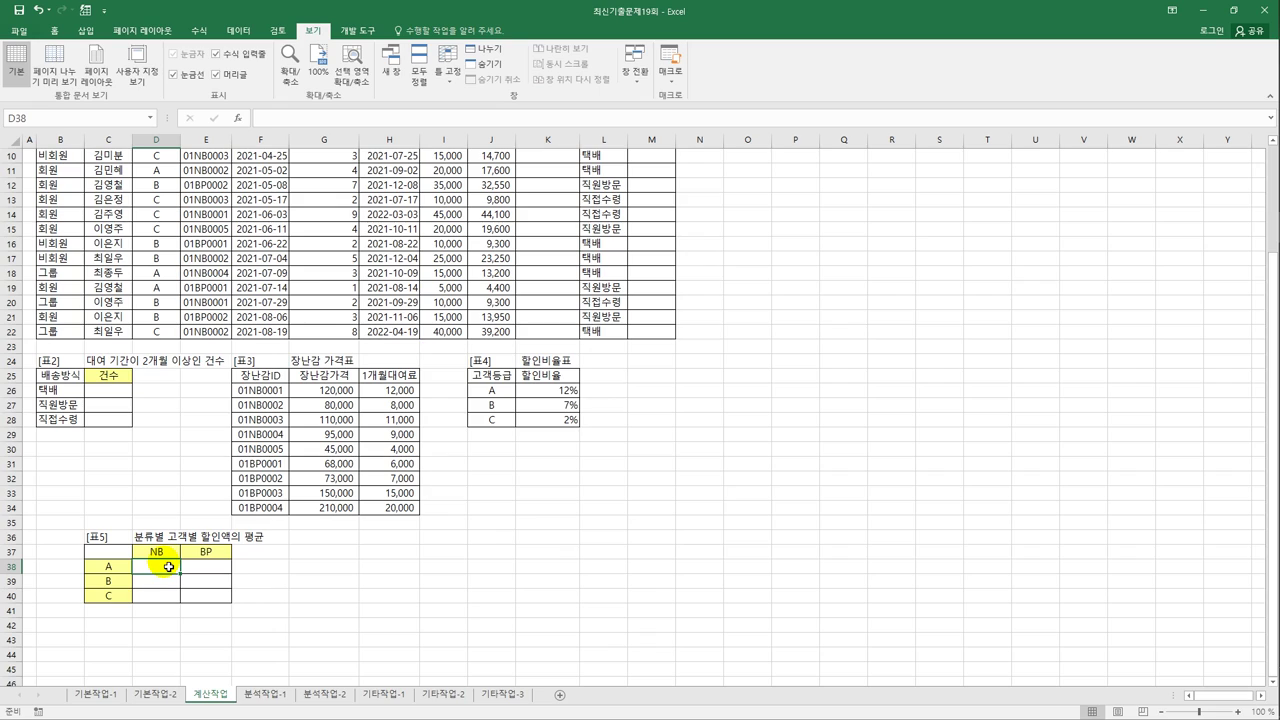
pyautogui.scroll(-1, 169, 567)
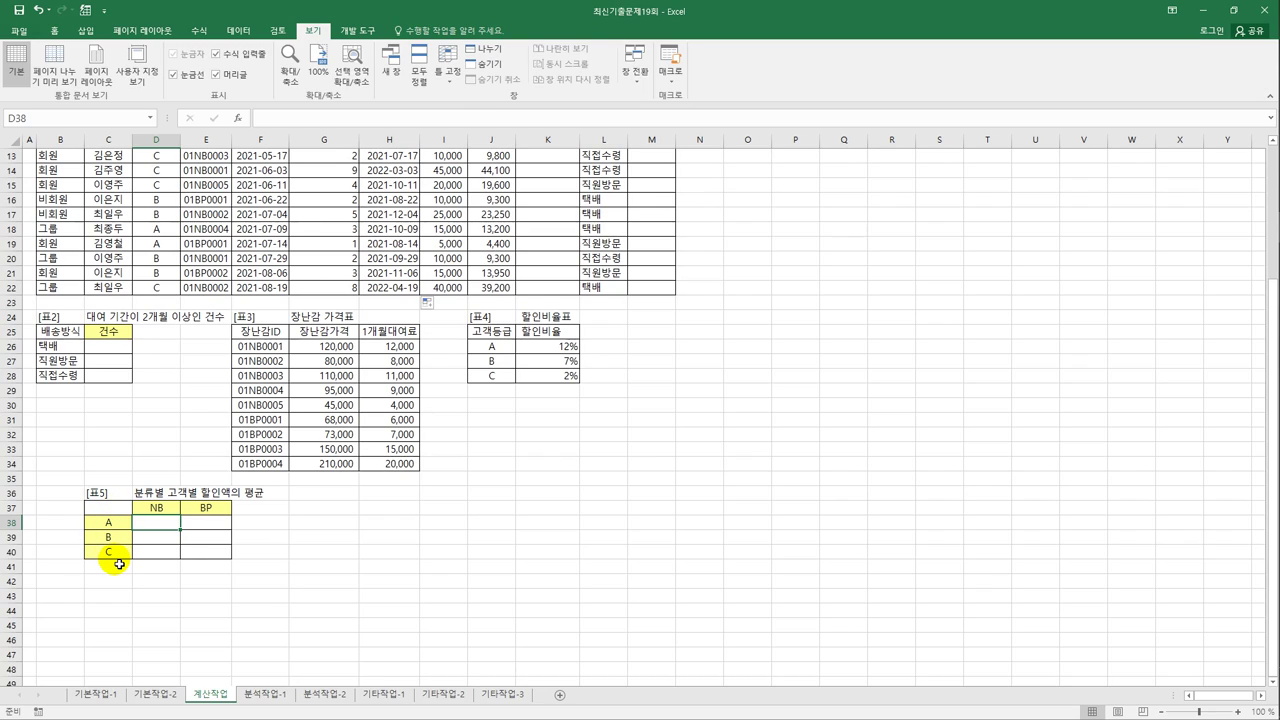
pyautogui.write('=av')
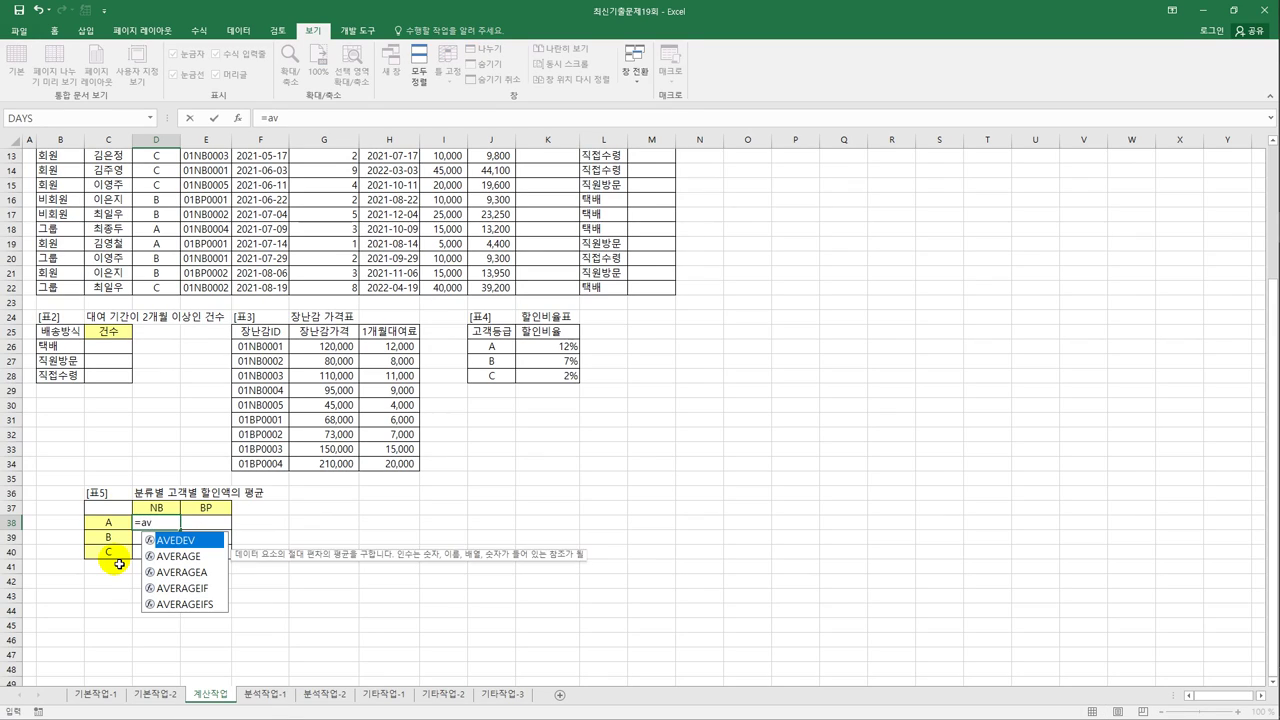
pyautogui.press('Down')
pyautogui.press('Tab')
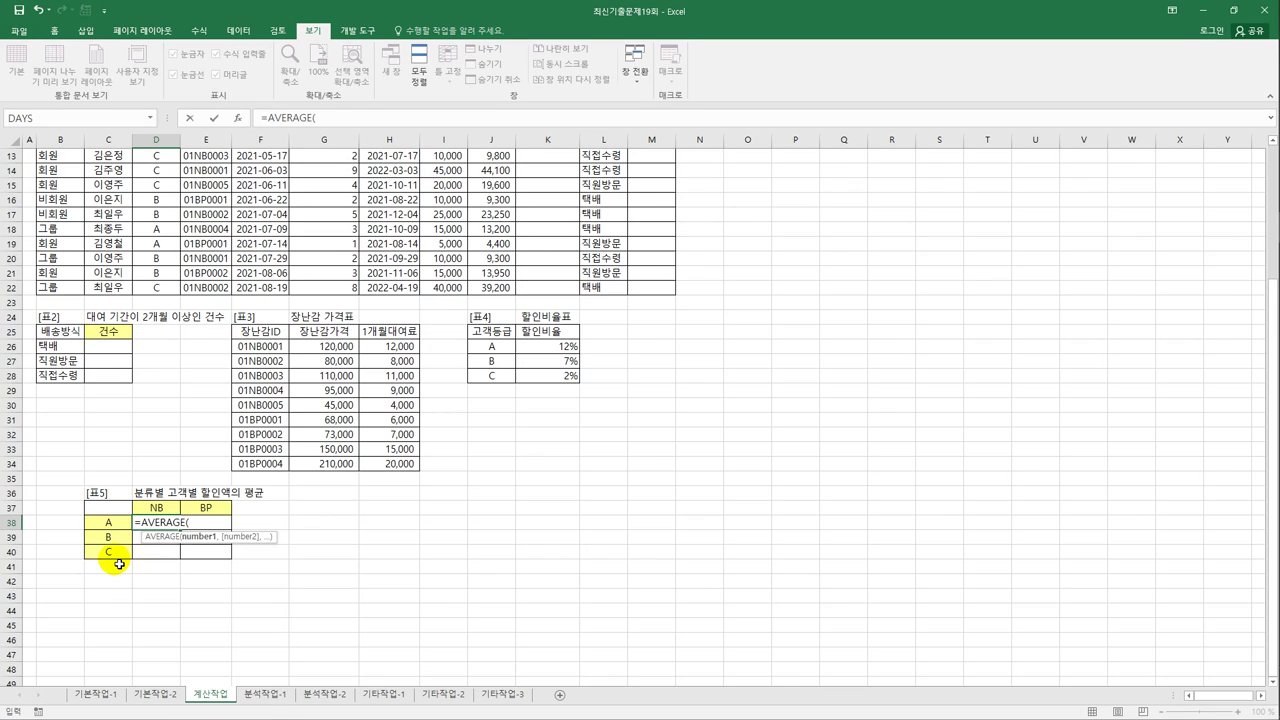
pyautogui.write('if')
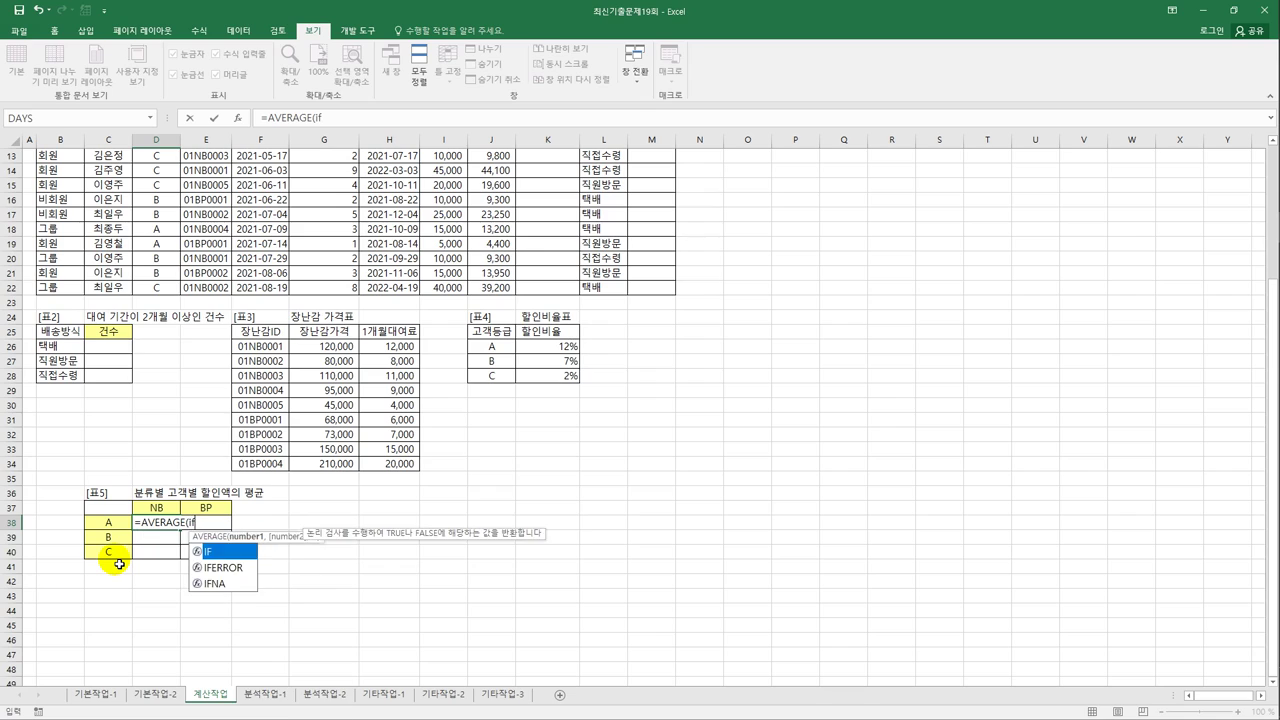
pyautogui.write('((')
# Step: Add the 고객등급 condition $D$4:$D$22=$C38, with the range absolute and only the column fixed in $C38
pyautogui.scroll(4, 190, 520)
pyautogui.moveTo(170, 201); pyautogui.dragTo(169, 464)
pyautogui.press('F4')
pyautogui.write('=')
pyautogui.press('Left')
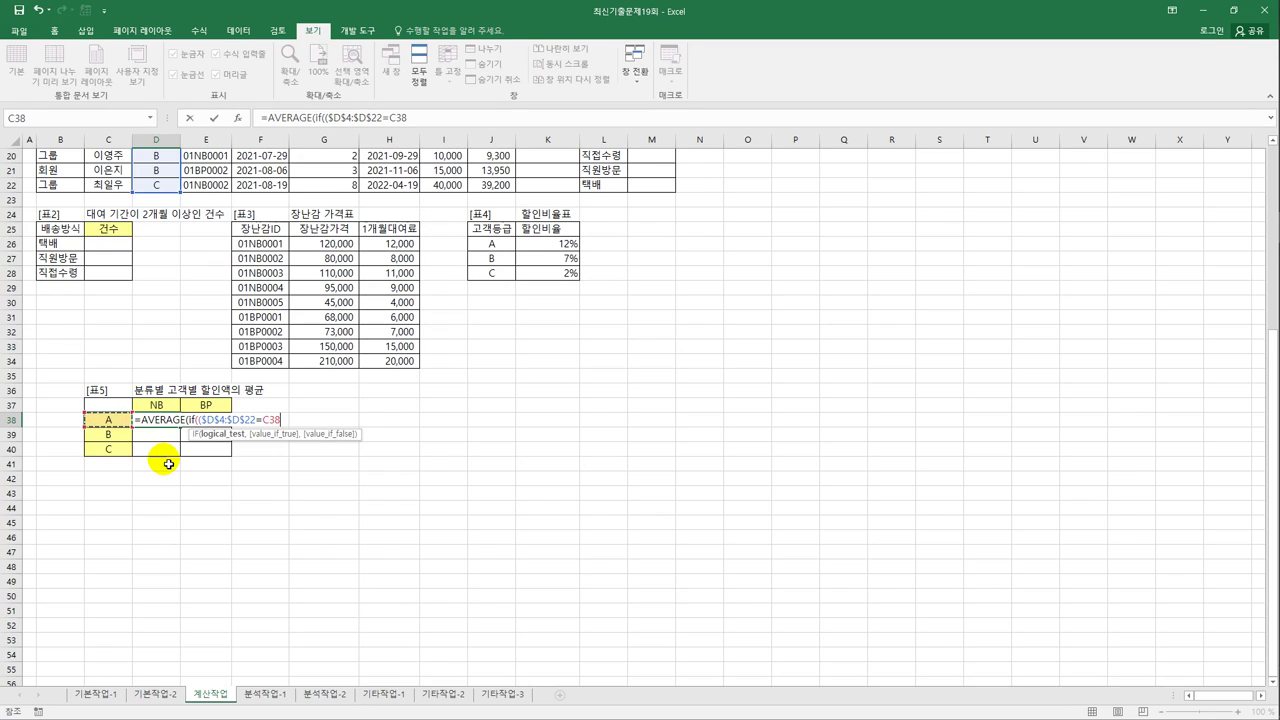
pyautogui.press('F4')
pyautogui.press('F4')
pyautogui.press('F4')
# Step: Multiply by a second condition, (mid($E$4:$E$22,3,2)=D$37, fixing only the row of the heading reference
pyautogui.write(')*(mid(')
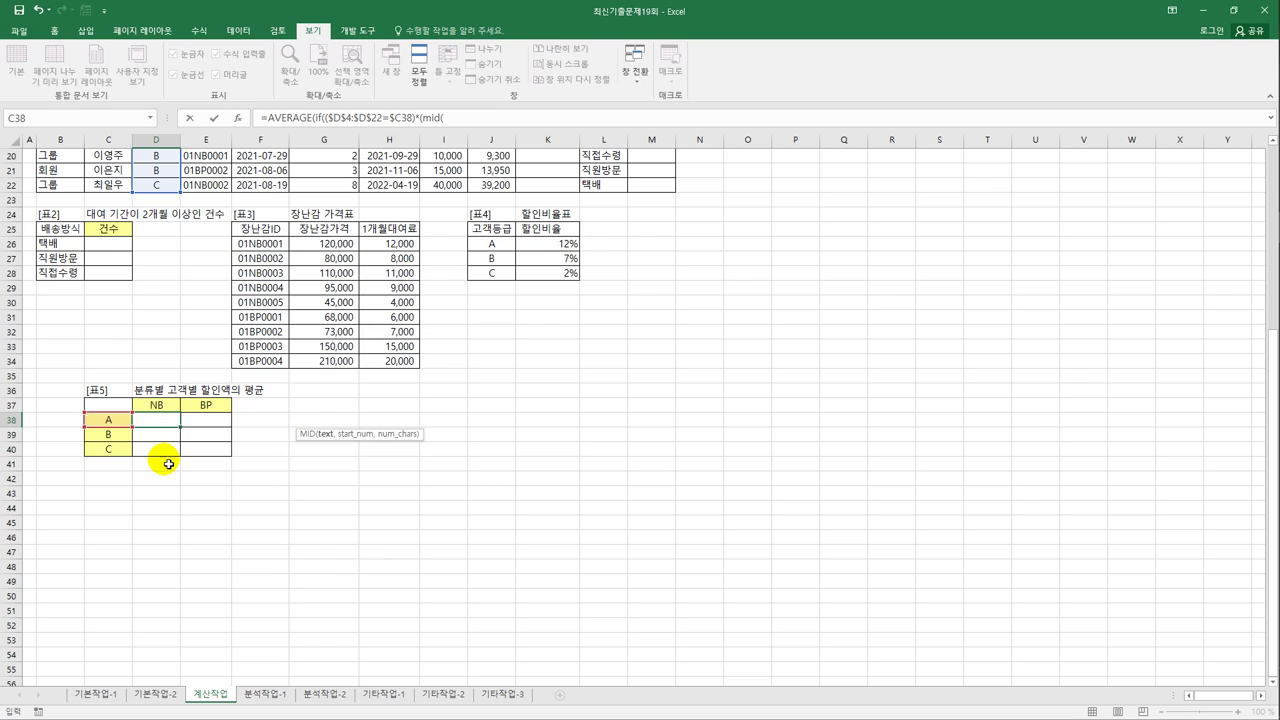
pyautogui.scroll(6, 168, 464)
pyautogui.moveTo(210, 205); pyautogui.dragTo(230, 466)
pyautogui.press('F4')
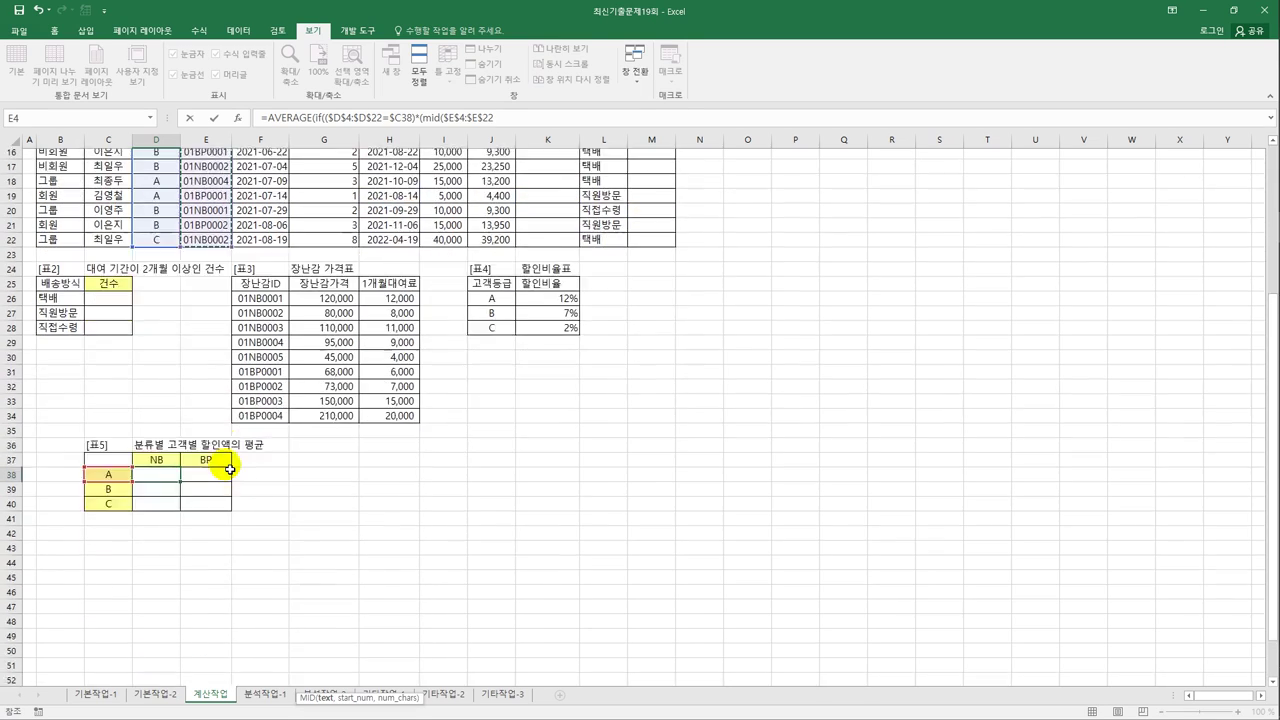
pyautogui.write(',3,')
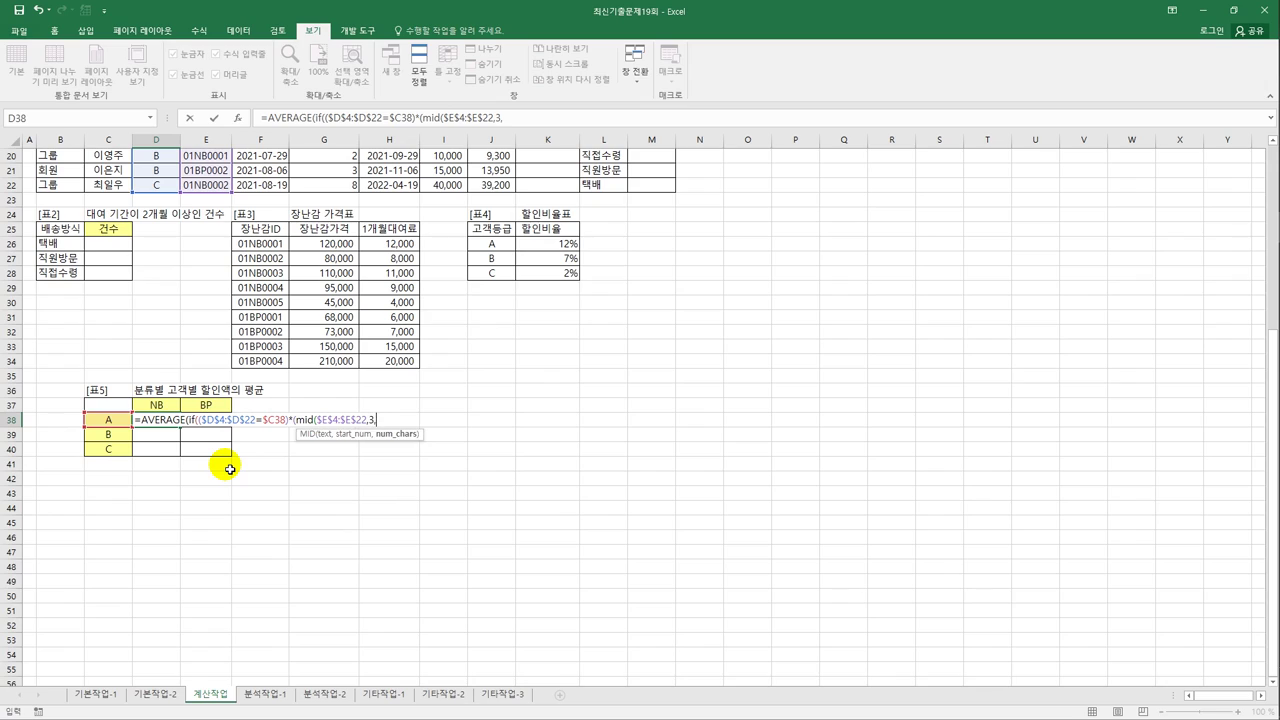
pyautogui.write('2)=')
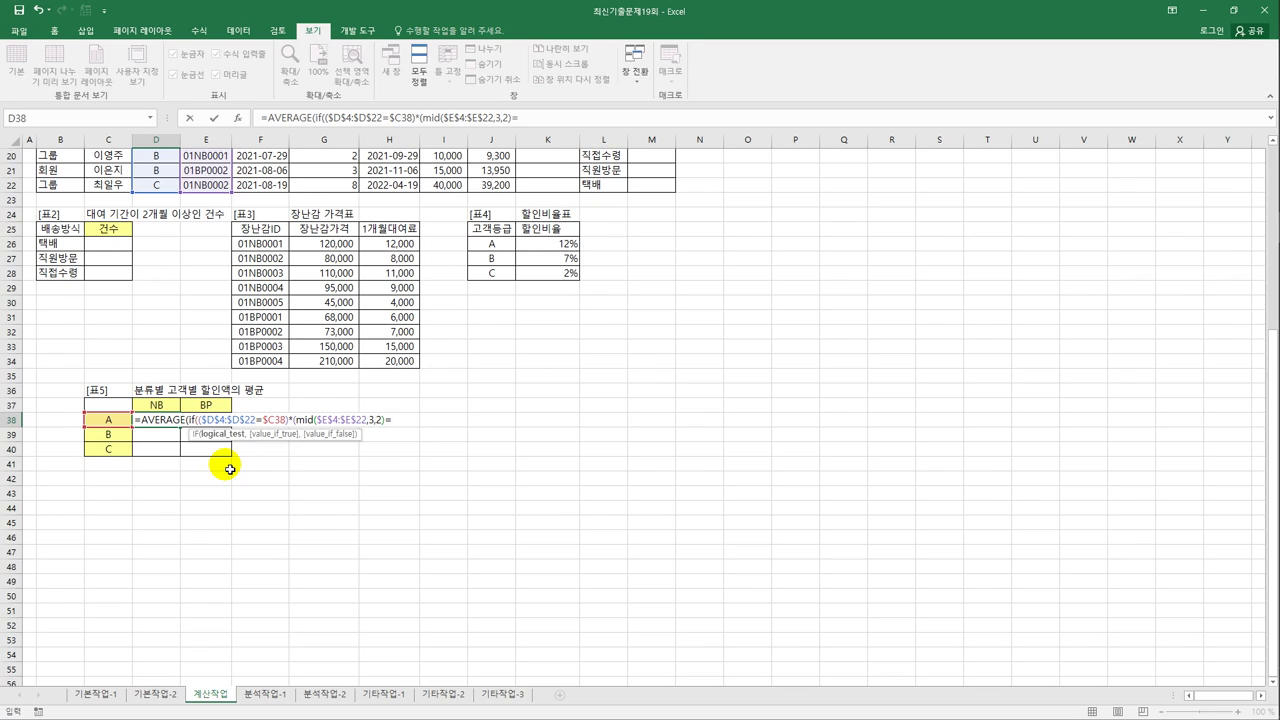
pyautogui.click(176, 410)
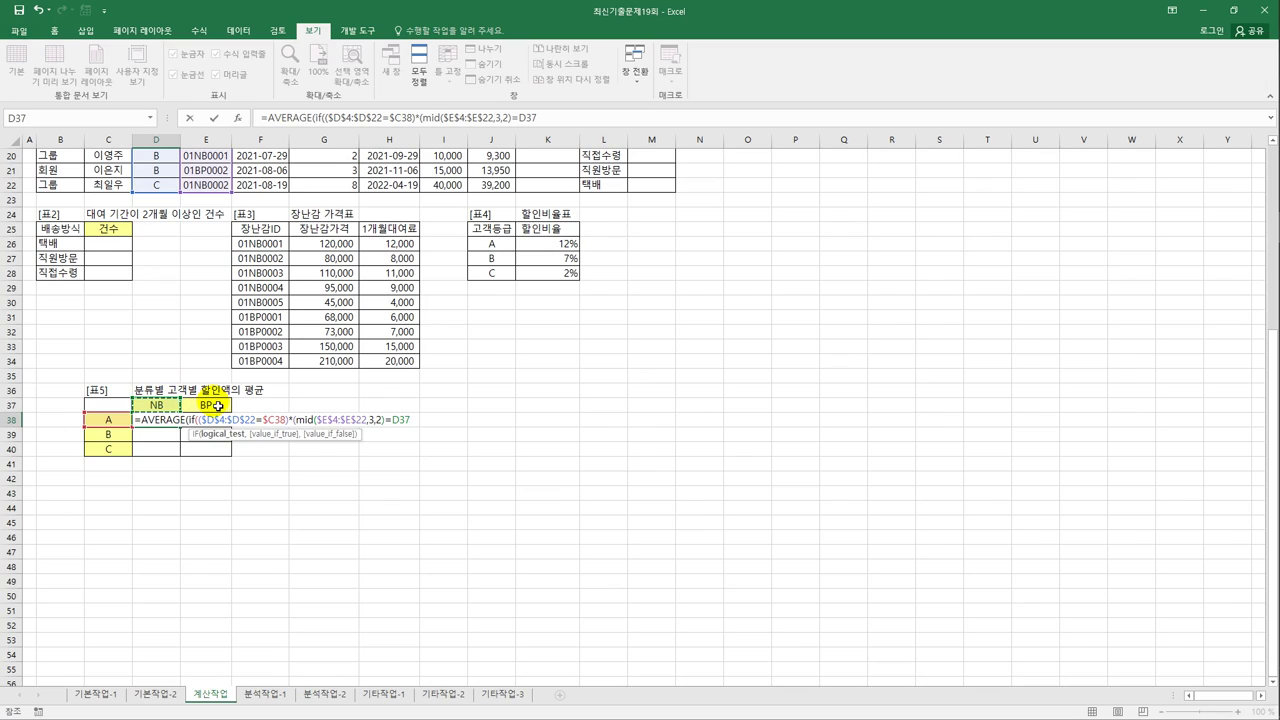
pyautogui.press('F4')
pyautogui.press('F4')
# Step: Close the second condition and append the 할인액 range as *$J$4:$J$22
pyautogui.write('*')
pyautogui.scroll(6, 475, 518)
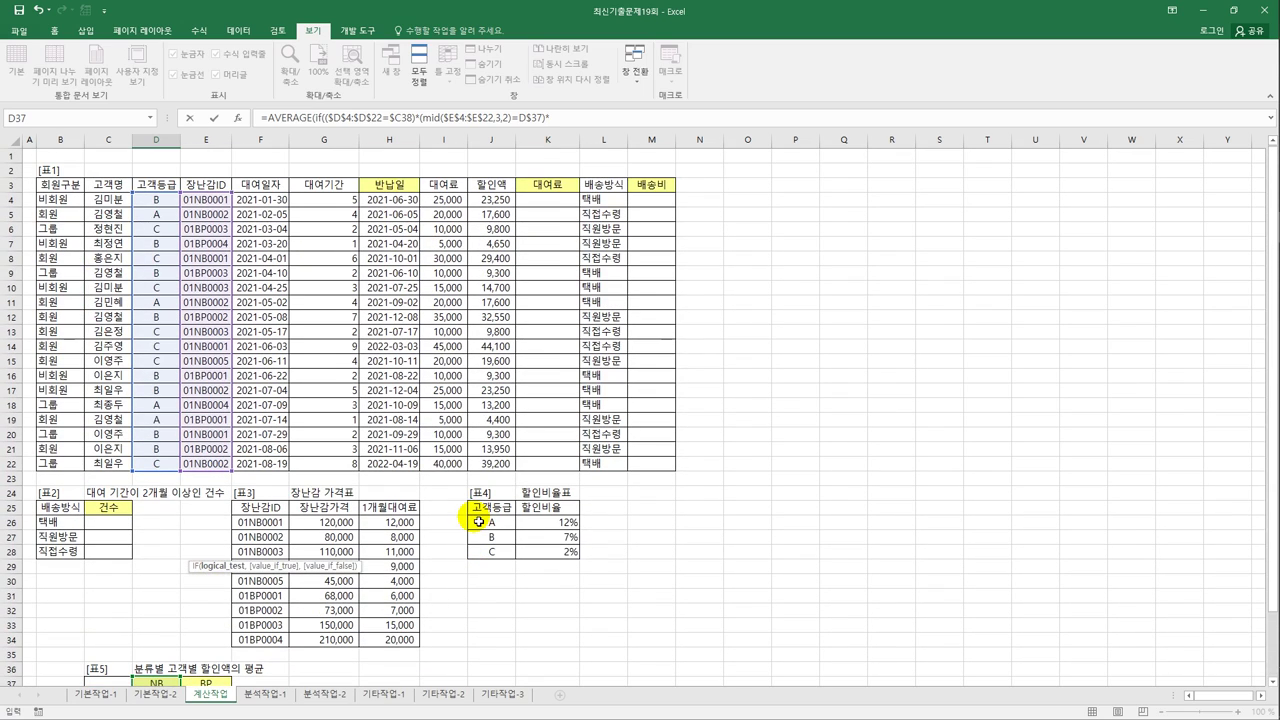
pyautogui.click(494, 198)
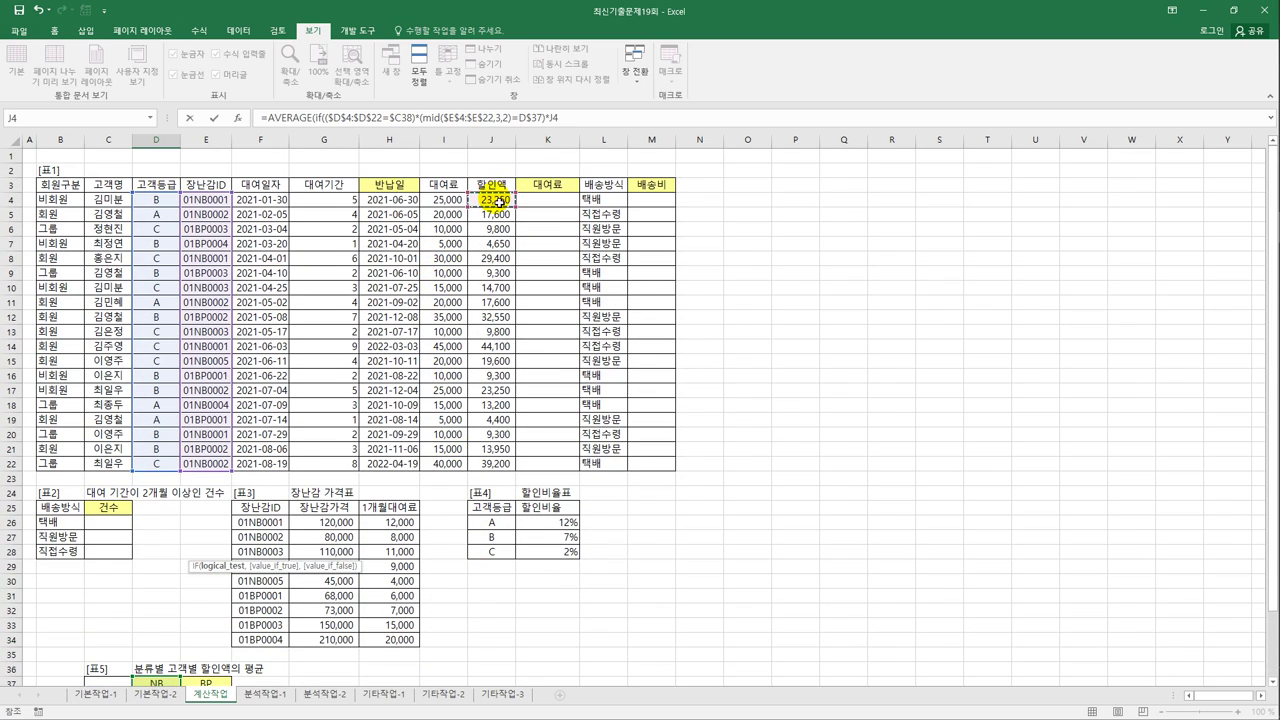
pyautogui.moveTo(498, 247); pyautogui.dragTo(487, 464)
pyautogui.press('F4')
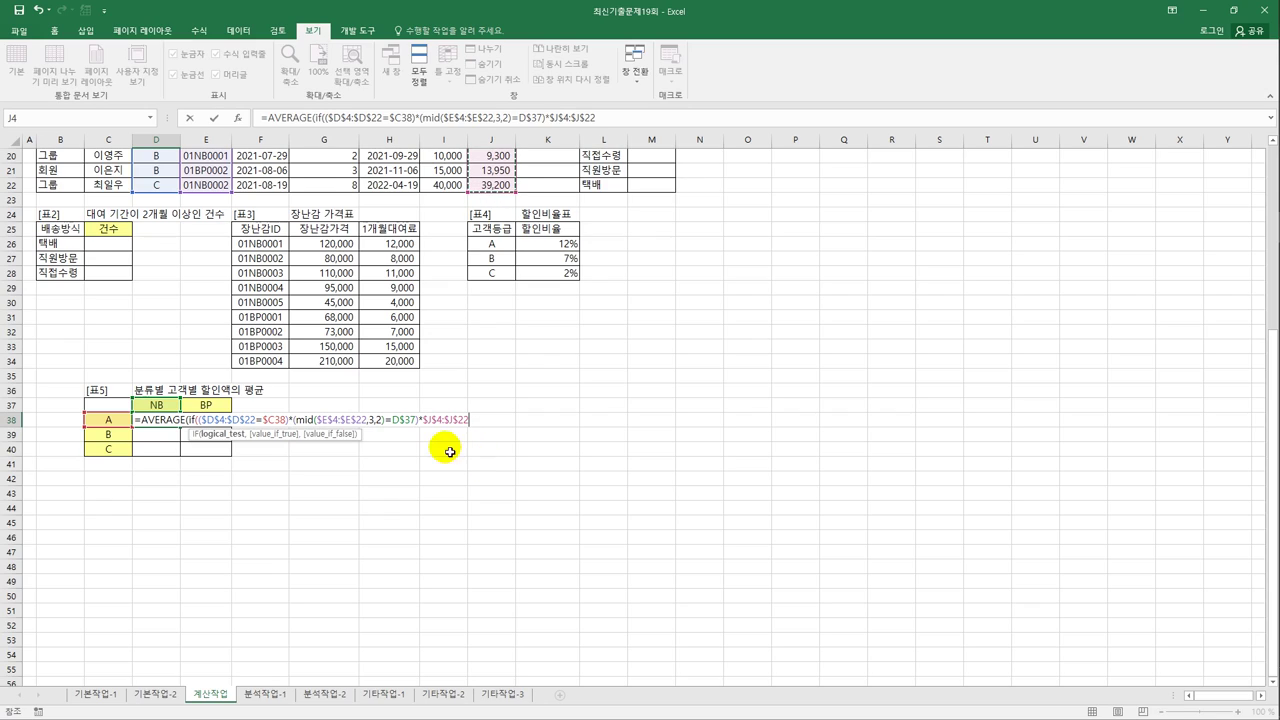
# Step: Replace the asterisk before $J$4:$J$22 with a comma and close the IF and AVERAGE functions
pyautogui.click(426, 420)
pyautogui.press('BackSpace')
pyautogui.write(',')
pyautogui.moveTo(197, 420); pyautogui.dragTo(485, 427)
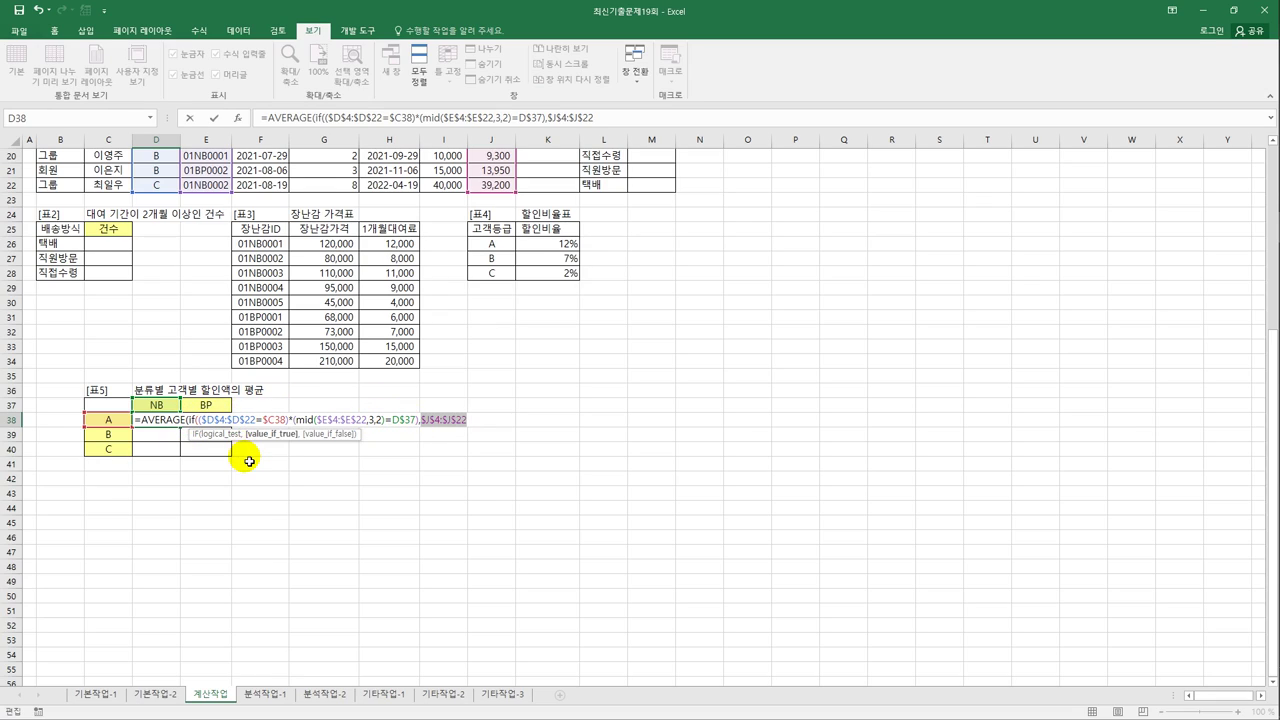
pyautogui.click(472, 421)
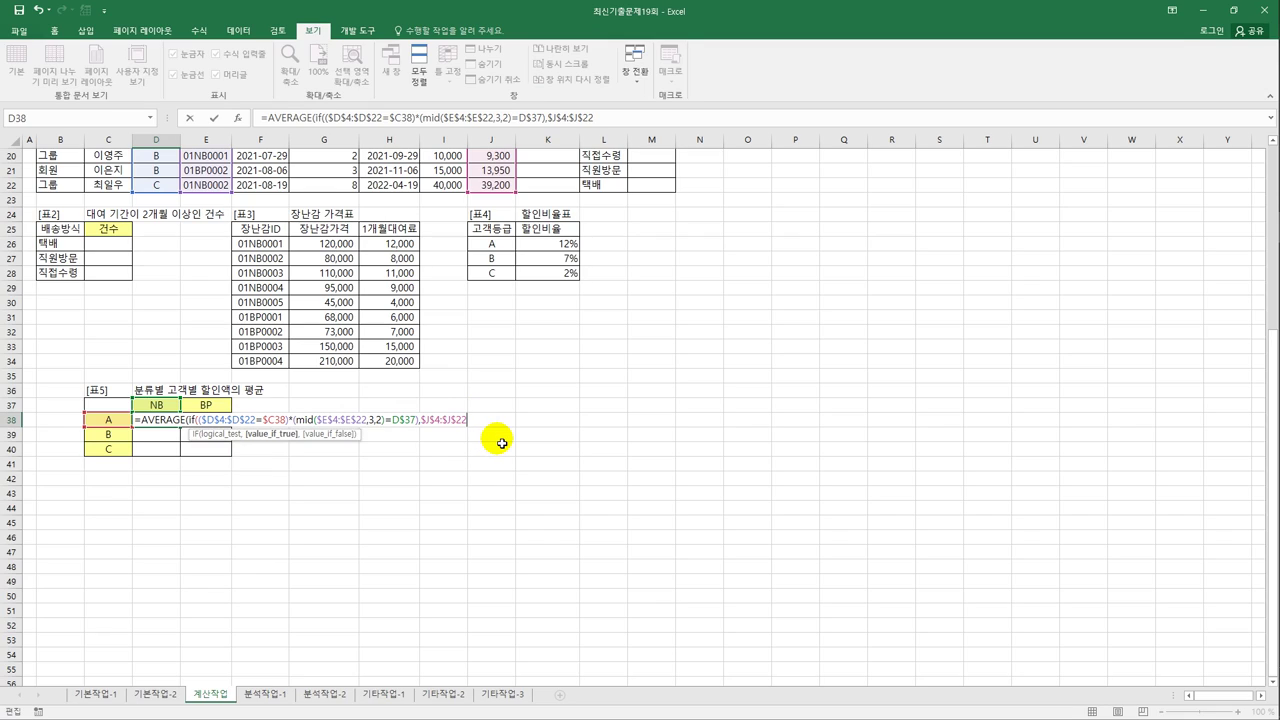
pyautogui.write(')')
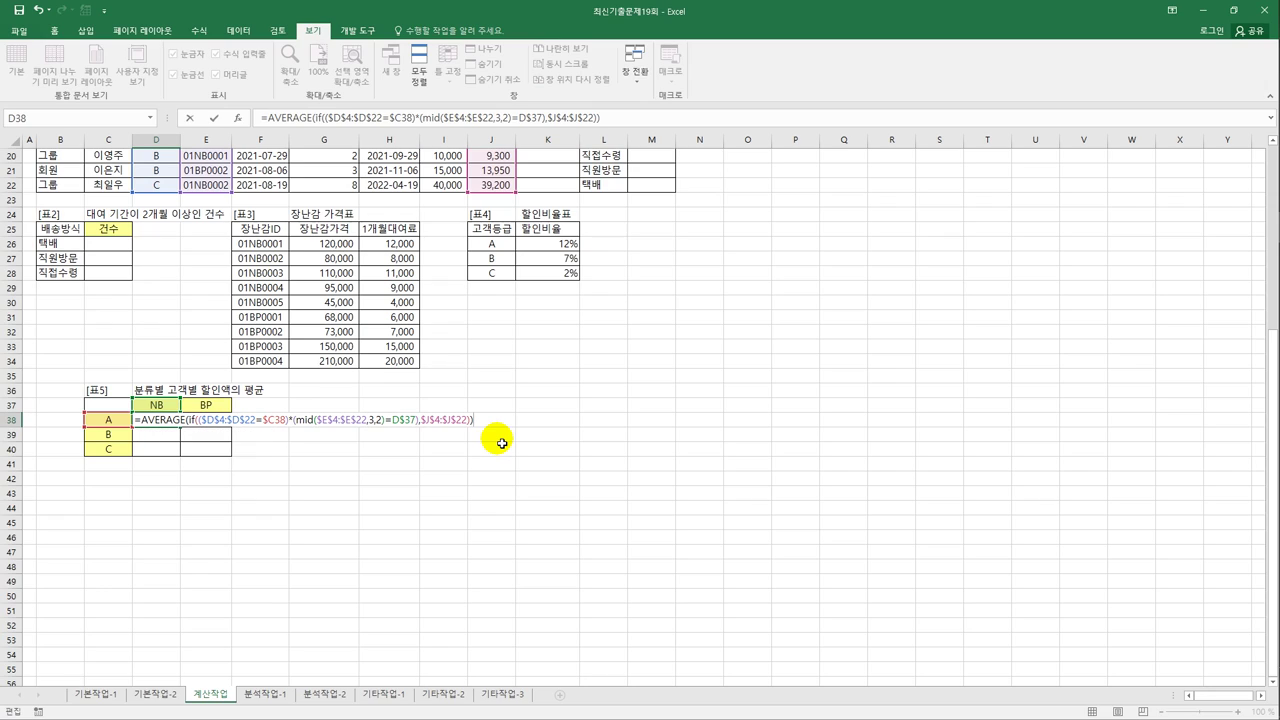
# Step: Enter the average discount formula in D38 as an array formula and fill it across D38:E40
pyautogui.hotkey('ctrl', 'shift', 'Return')
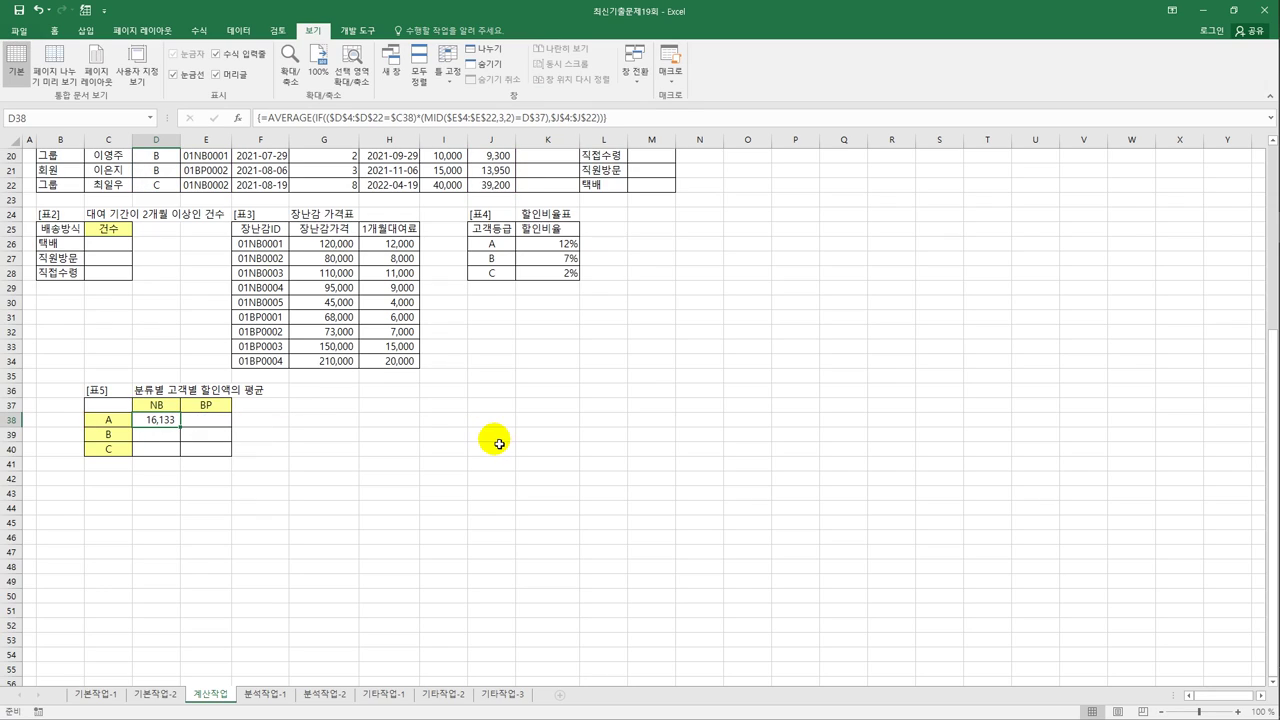
pyautogui.moveTo(183, 435); pyautogui.dragTo(233, 458)
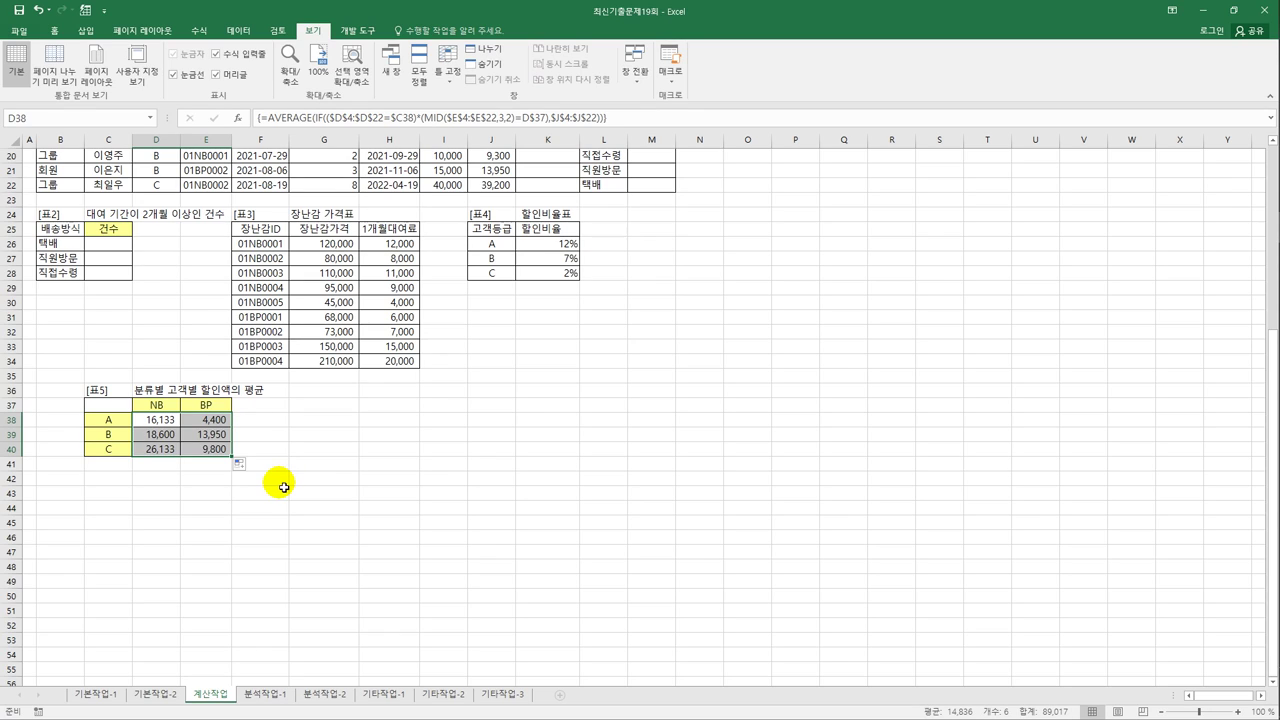
# Step: Examine the 회원구분, 대여기간 and 대여료 columns of 표1 and the 장난감ID, 장난감가격 and 1개월대여료 columns of 표3
pyautogui.scroll(6, 284, 487)
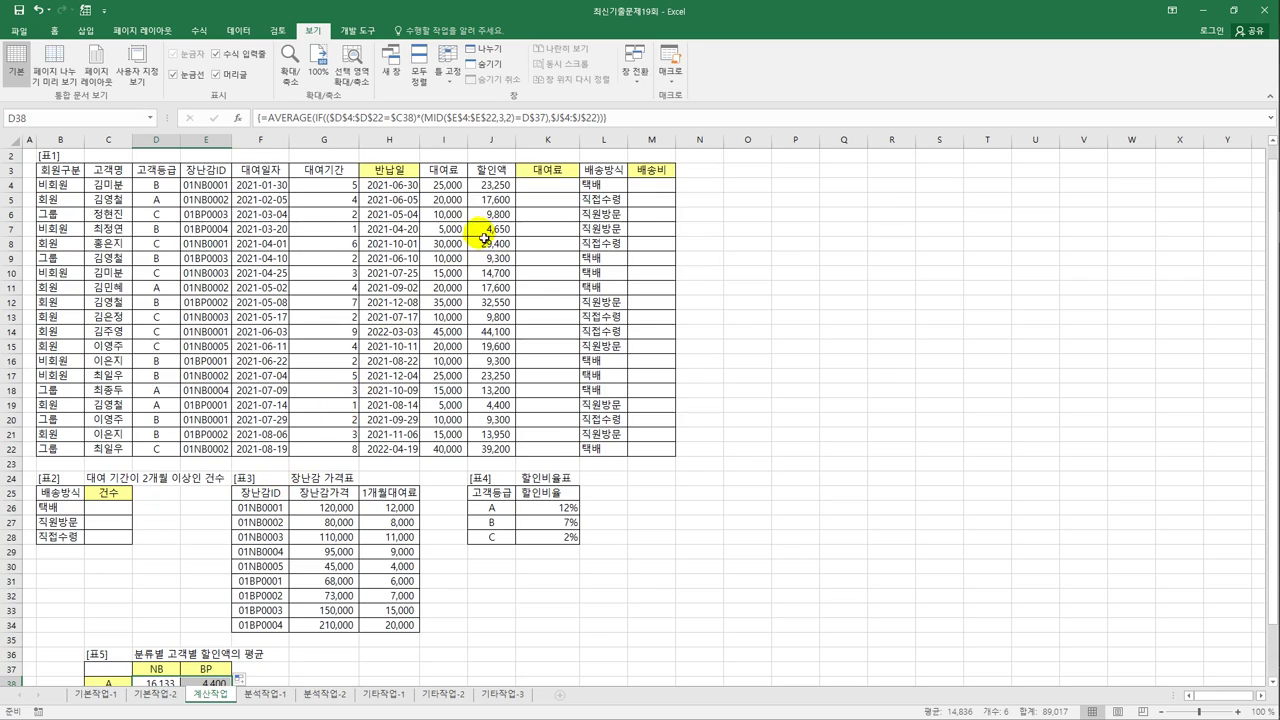
pyautogui.click(548, 189)
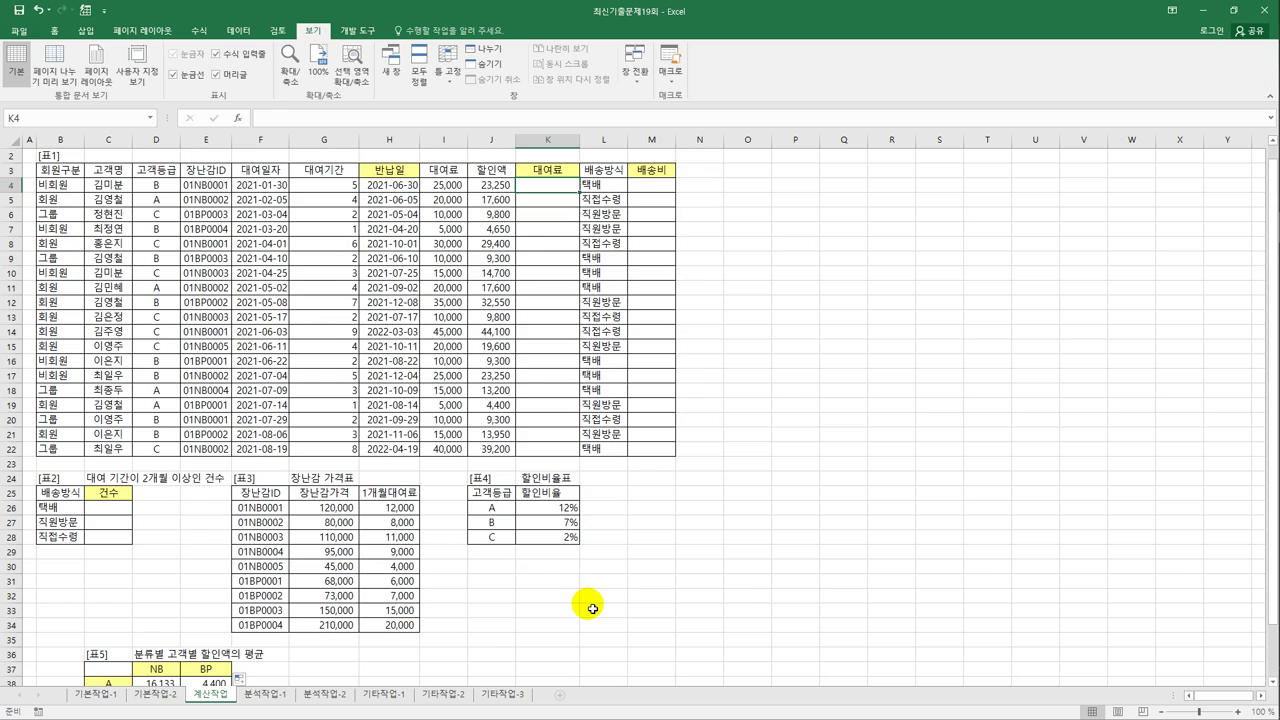
pyautogui.click(73, 191)
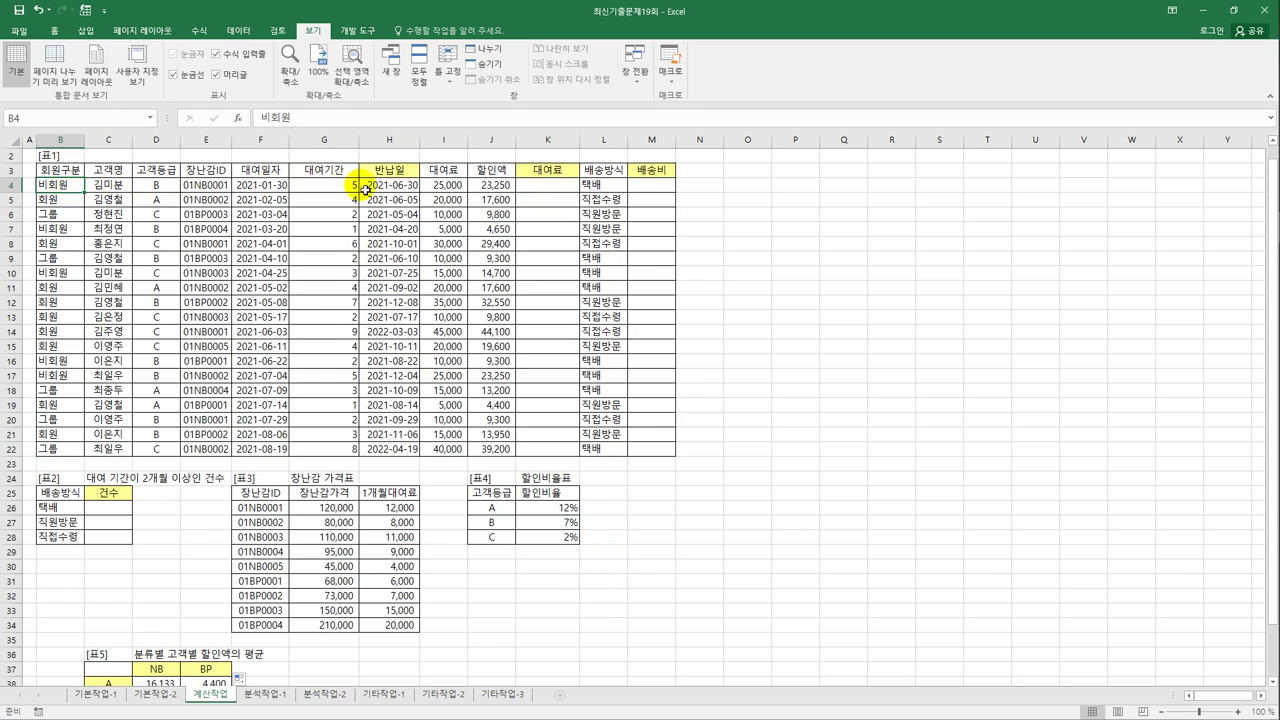
pyautogui.click(441, 186)
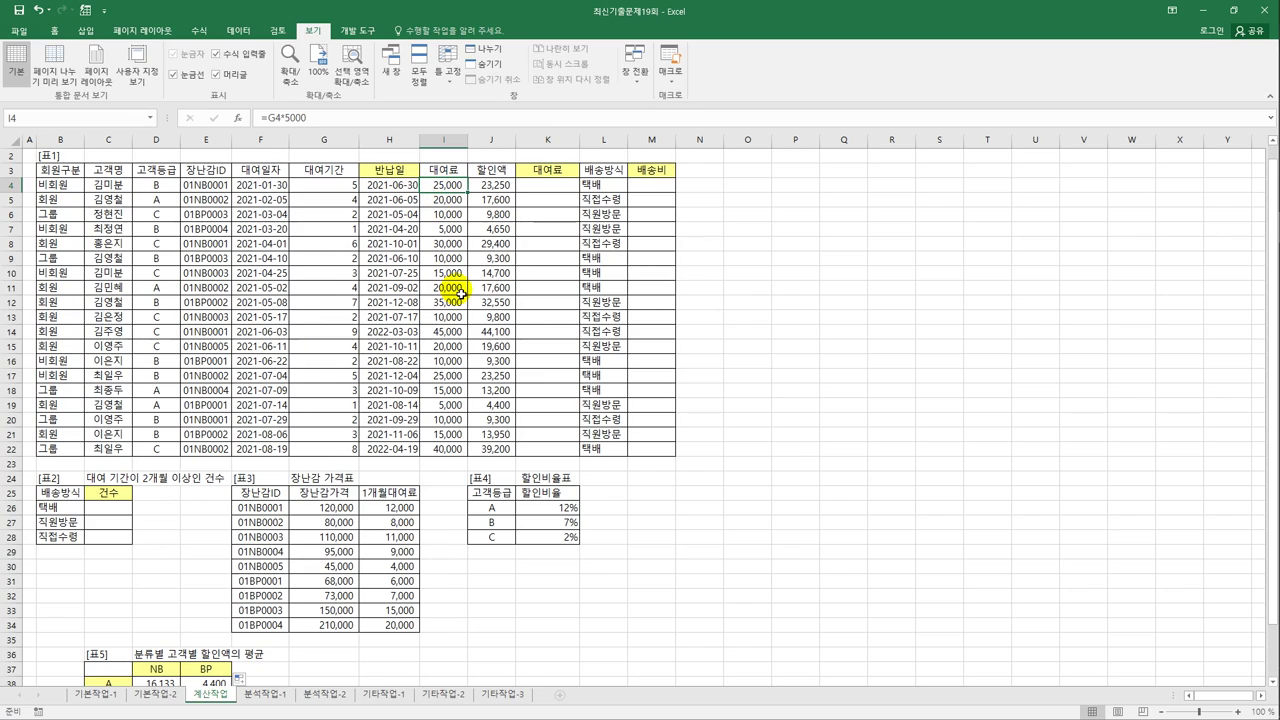
pyautogui.click(317, 189)
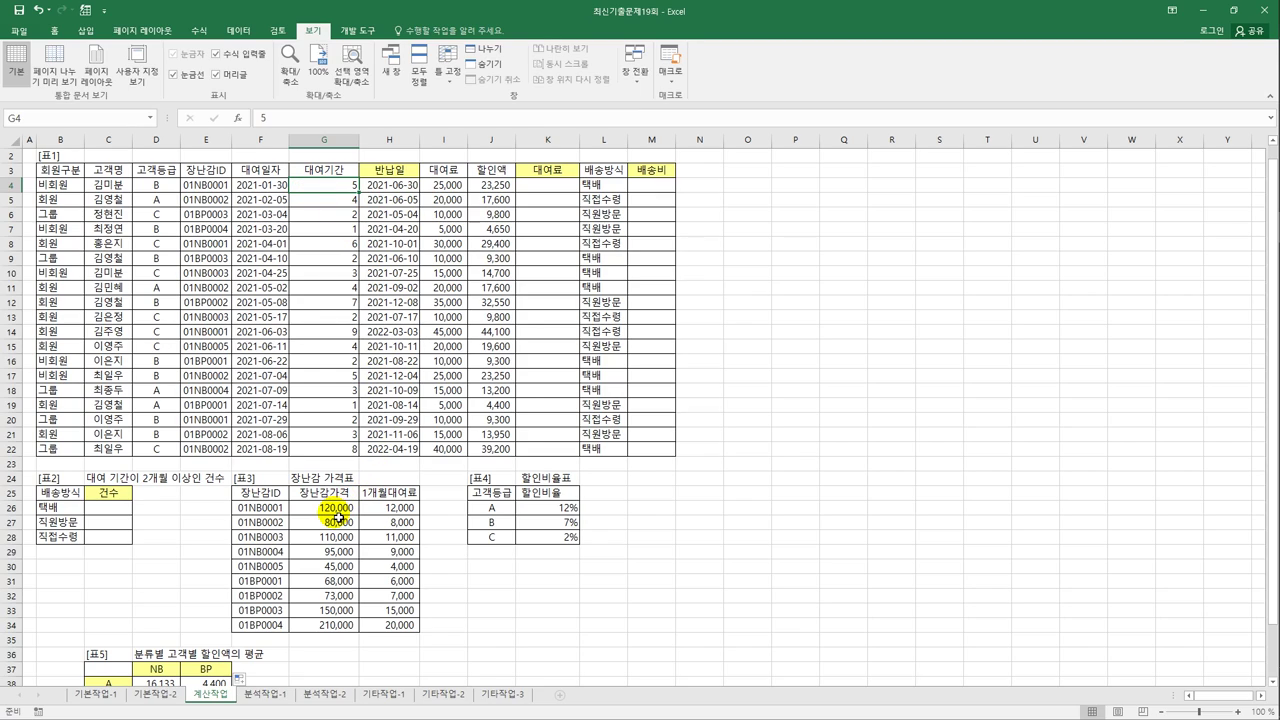
pyautogui.moveTo(336, 515); pyautogui.dragTo(332, 627)
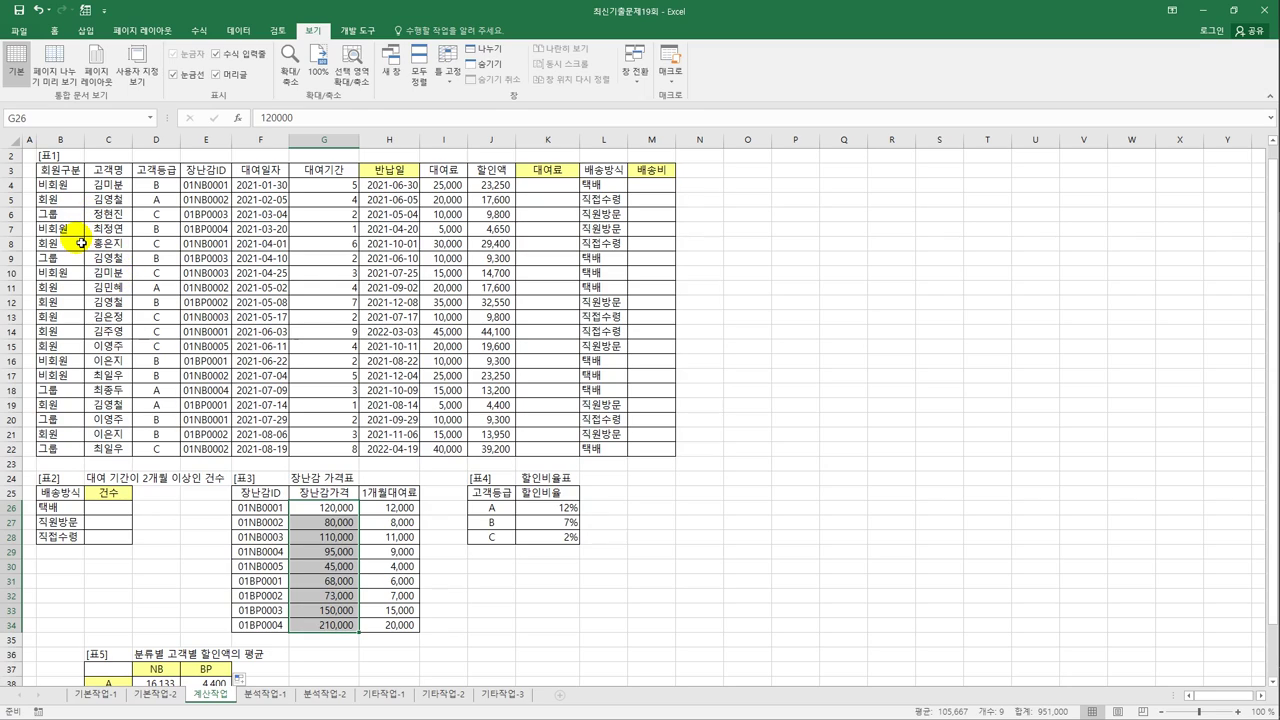
pyautogui.click(331, 186)
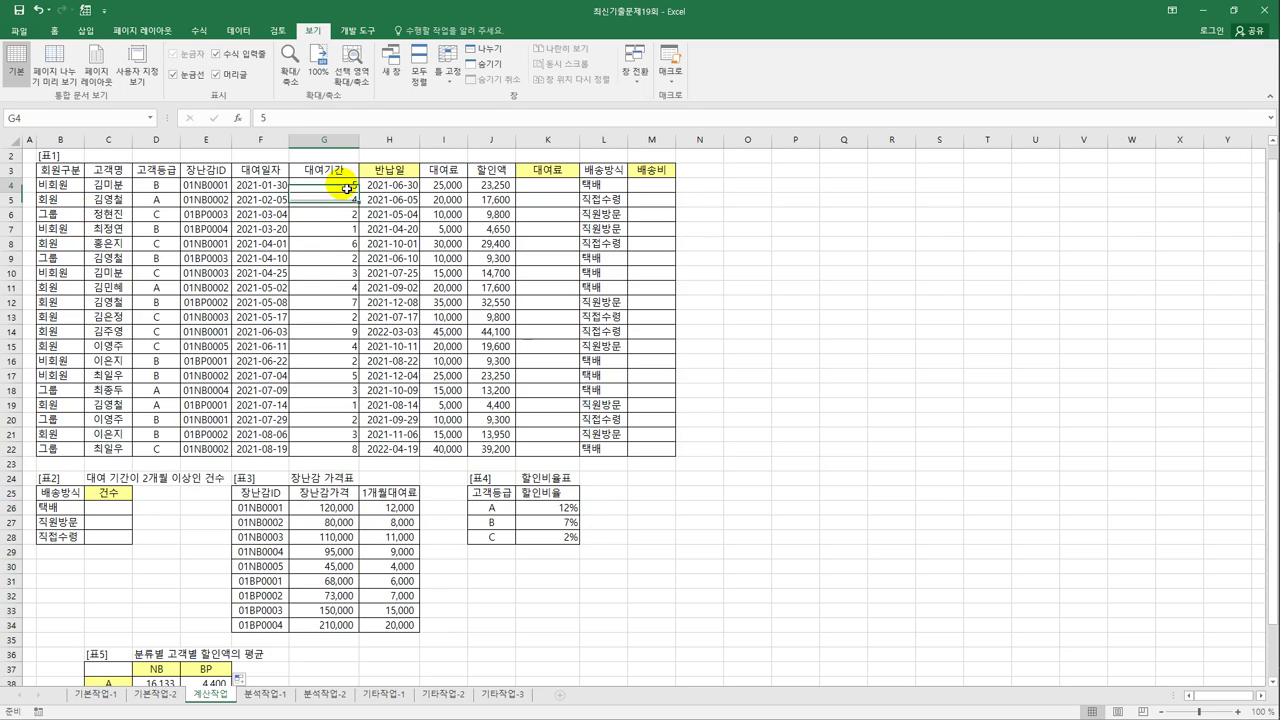
pyautogui.moveTo(390, 508); pyautogui.dragTo(398, 627)
pyautogui.moveTo(255, 494); pyautogui.dragTo(261, 622)
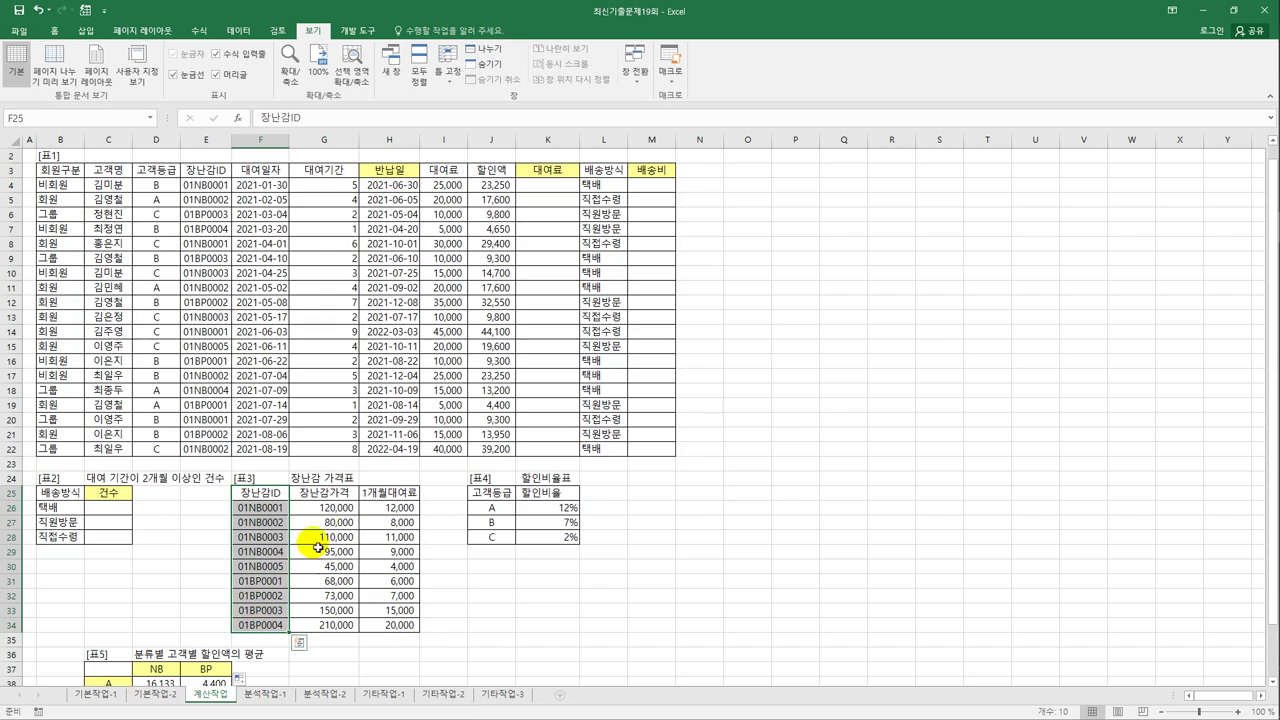
pyautogui.moveTo(323, 494); pyautogui.dragTo(326, 626)
pyautogui.moveTo(390, 493); pyautogui.dragTo(390, 628)
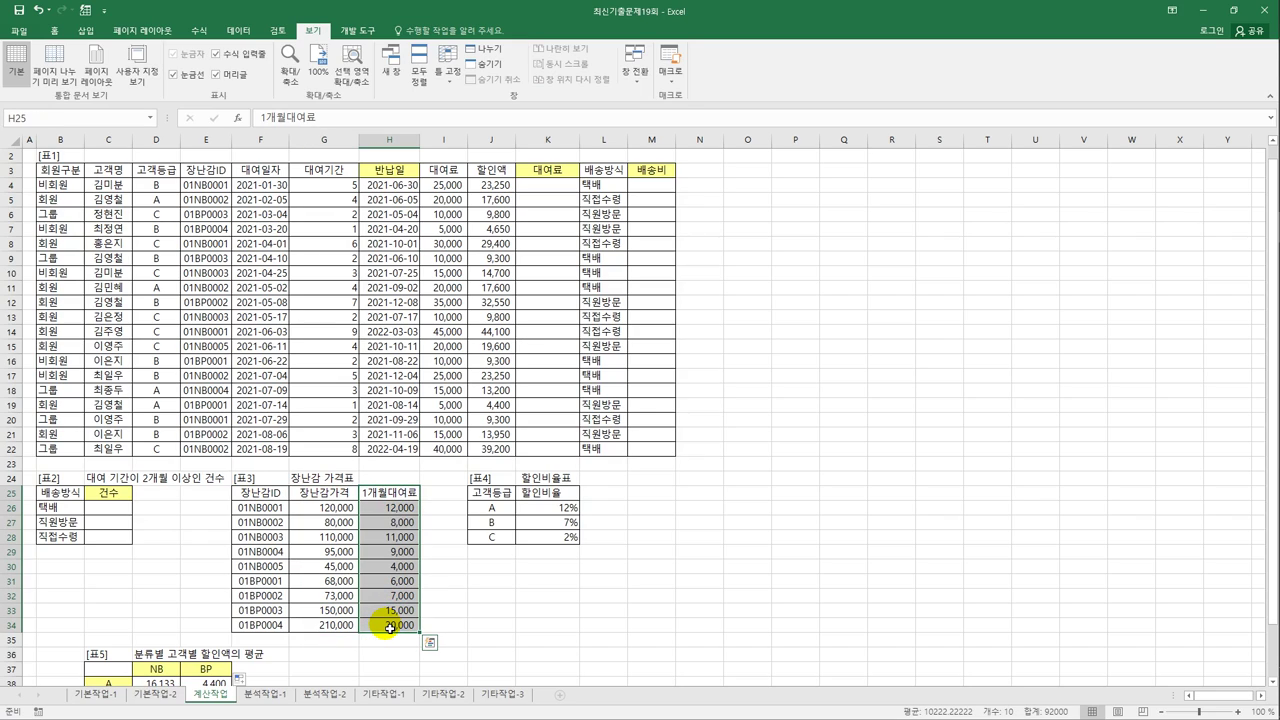
# Step: Start an IF formula in K4 of the empty 대여료 column with the condition B4="비회원"
pyautogui.click(543, 188)
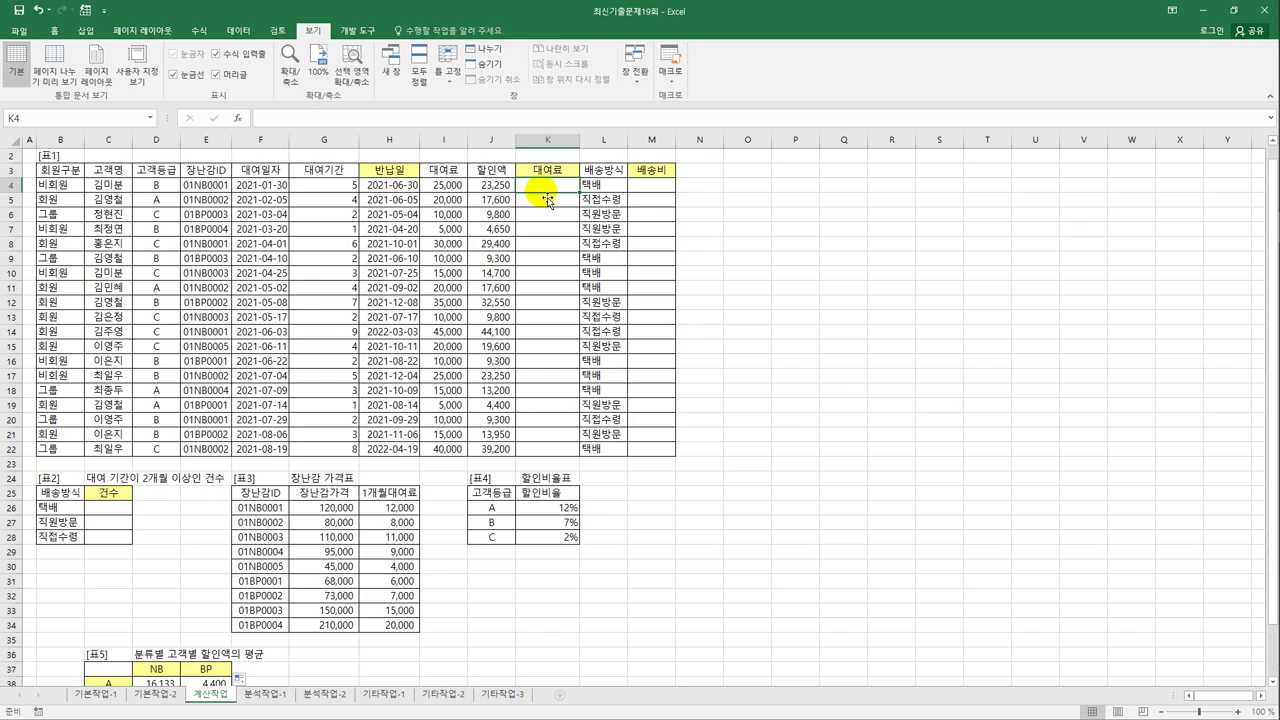
pyautogui.write('=')
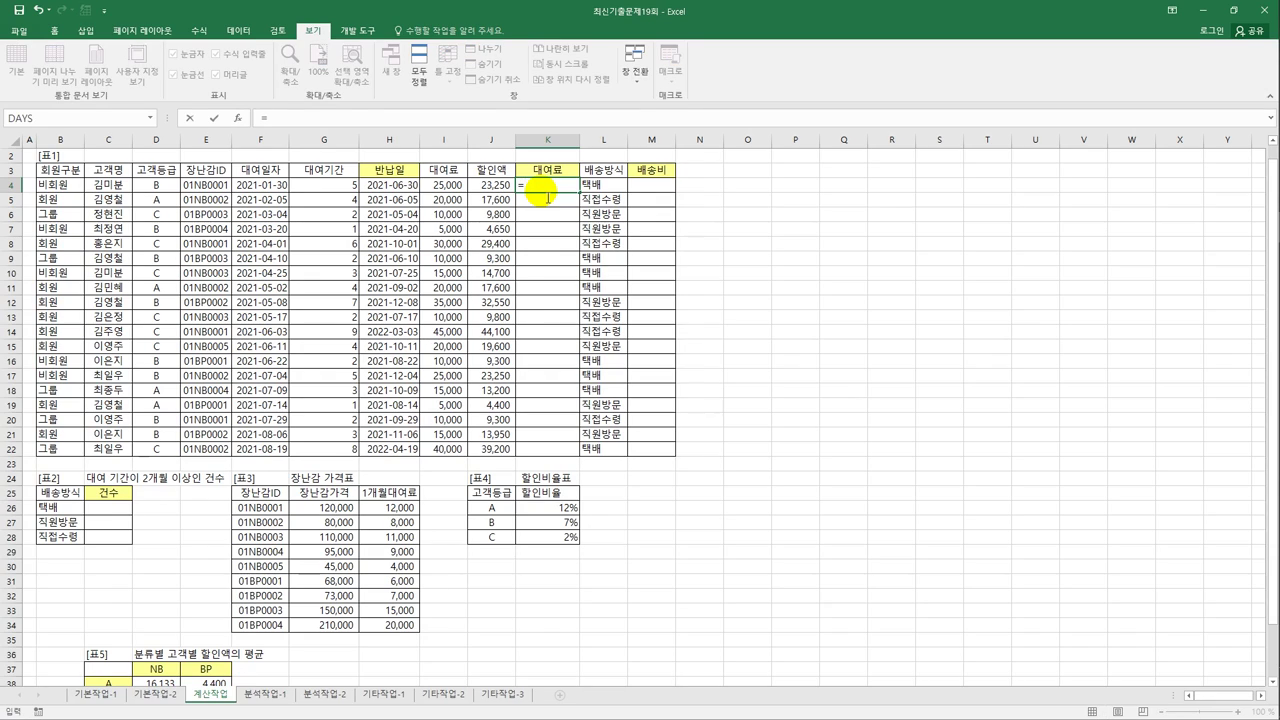
pyautogui.write('if(I4')
pyautogui.press('Left')
pyautogui.press('Left')
pyautogui.press('Left')
pyautogui.press('Left')
pyautogui.press('Left')
pyautogui.press('Left')
pyautogui.press('Left')
pyautogui.write('=')
pyautogui.write('"ㅂ;')
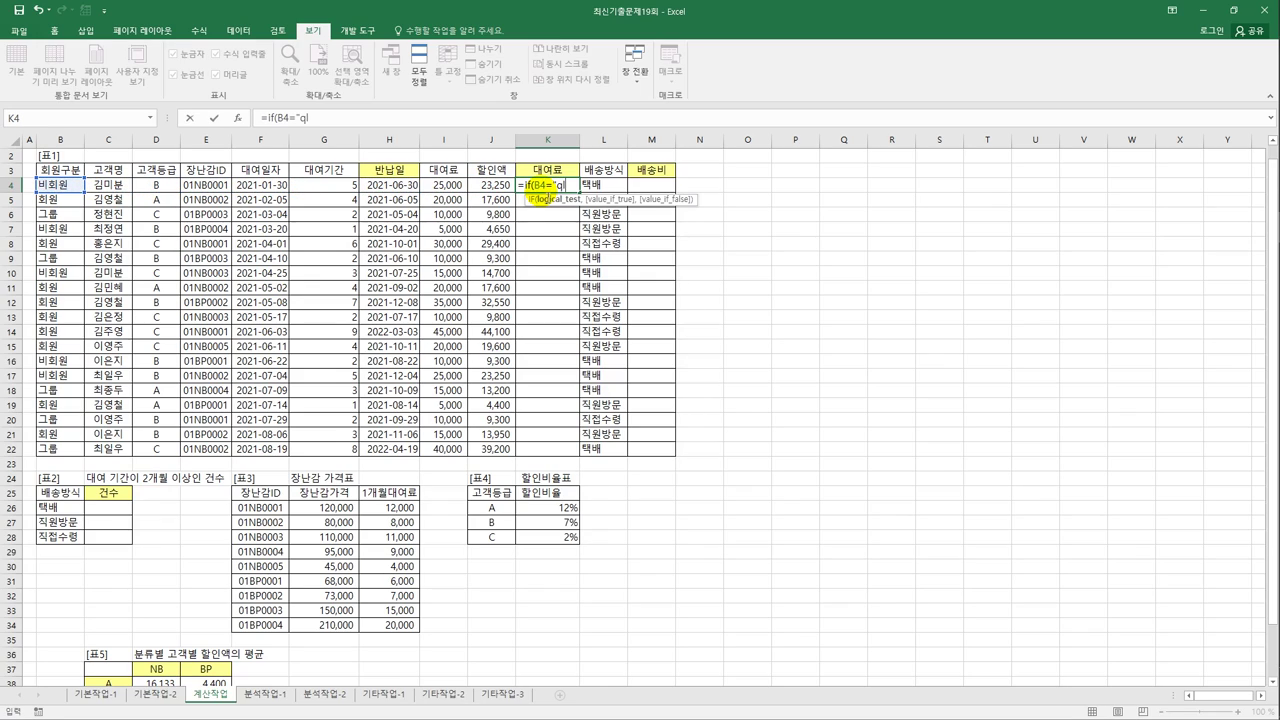
pyautogui.write('비횡')
pyautogui.write('원",')
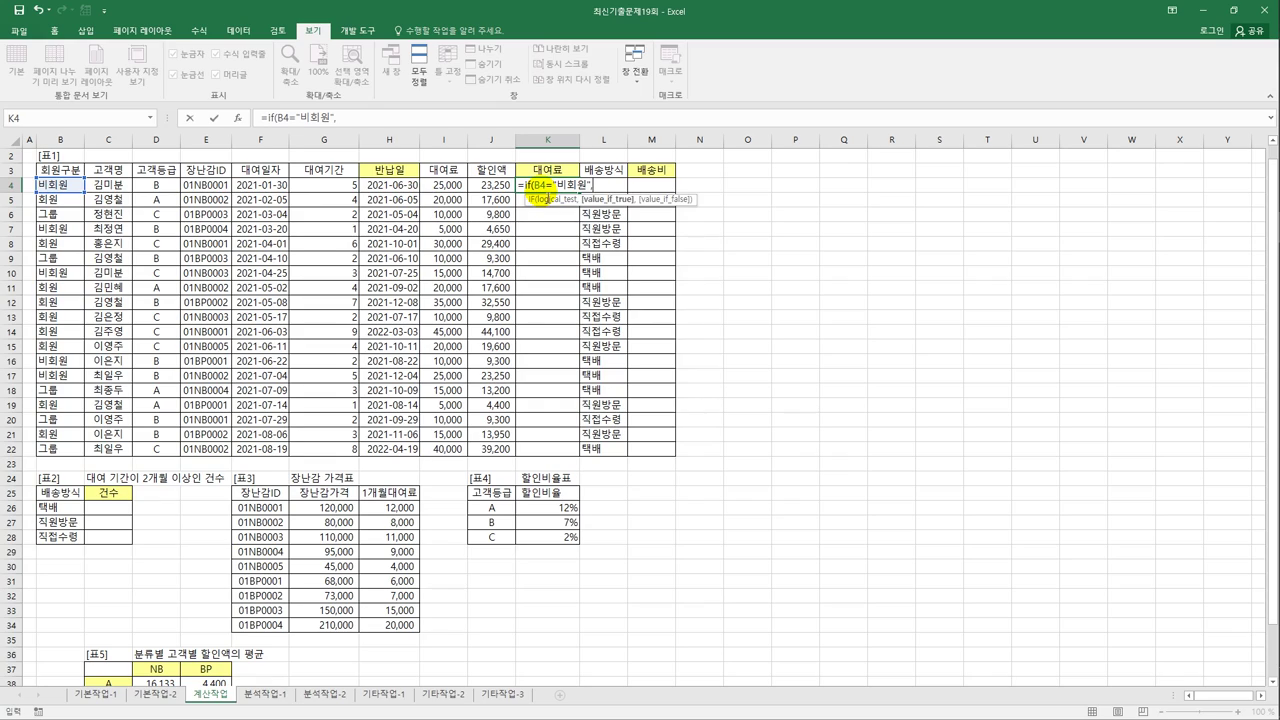
# Step: Begin the true result of the IF with the rental period G4 multiplied by a VLOOKUP function
pyautogui.press('Left')
pyautogui.press('Left')
pyautogui.press('Left')
pyautogui.press('Left')
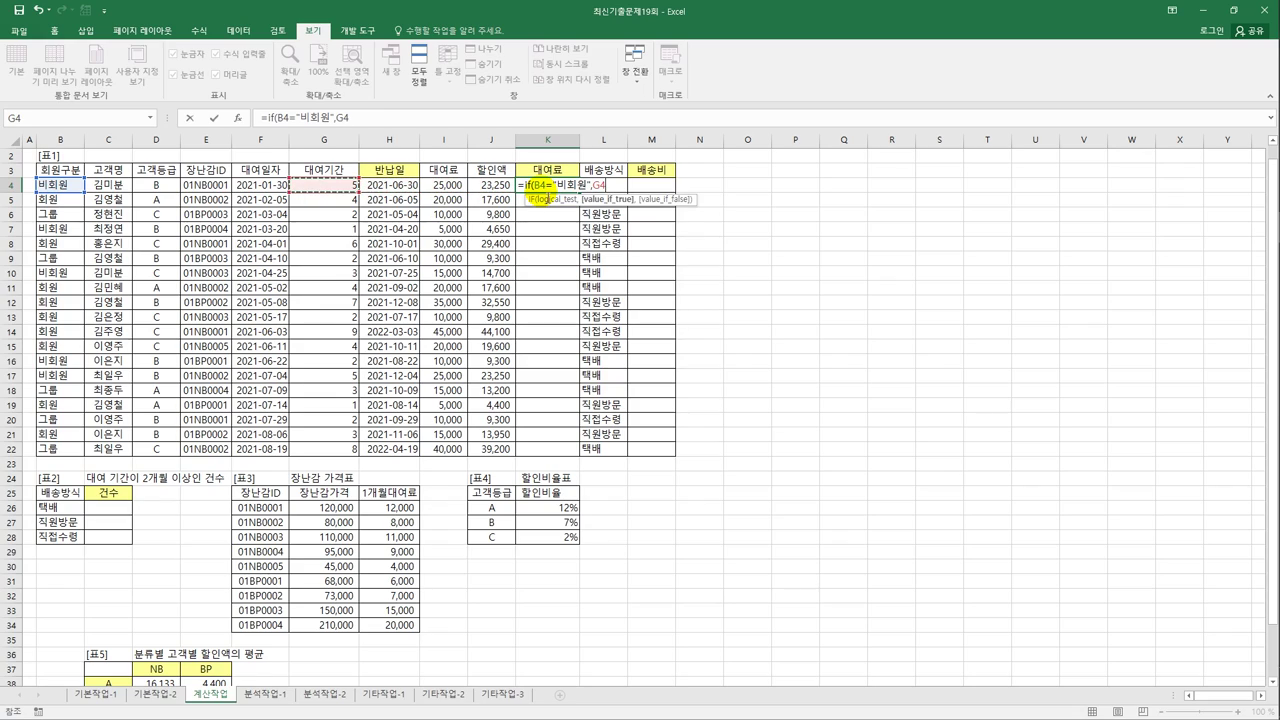
pyautogui.write('*피')
pyautogui.press('BackSpace')
pyautogui.press('Hangul')
pyautogui.write('vloo')
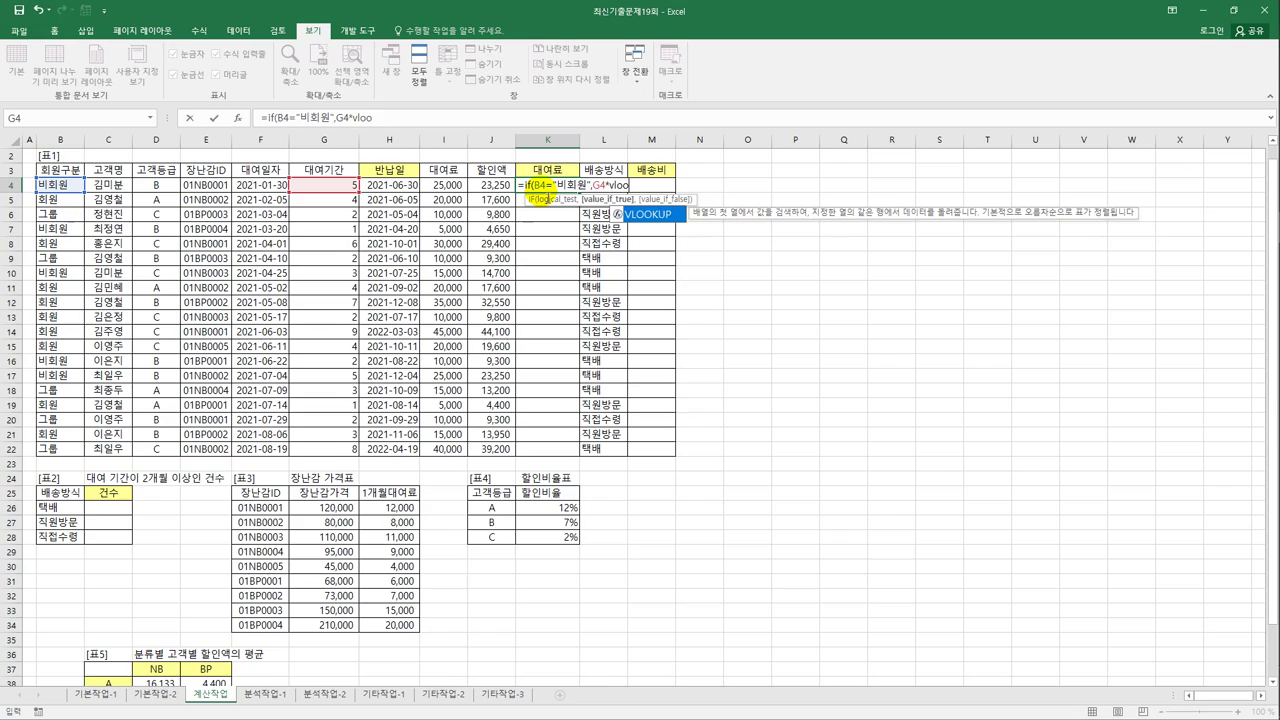
pyautogui.press('Tab')
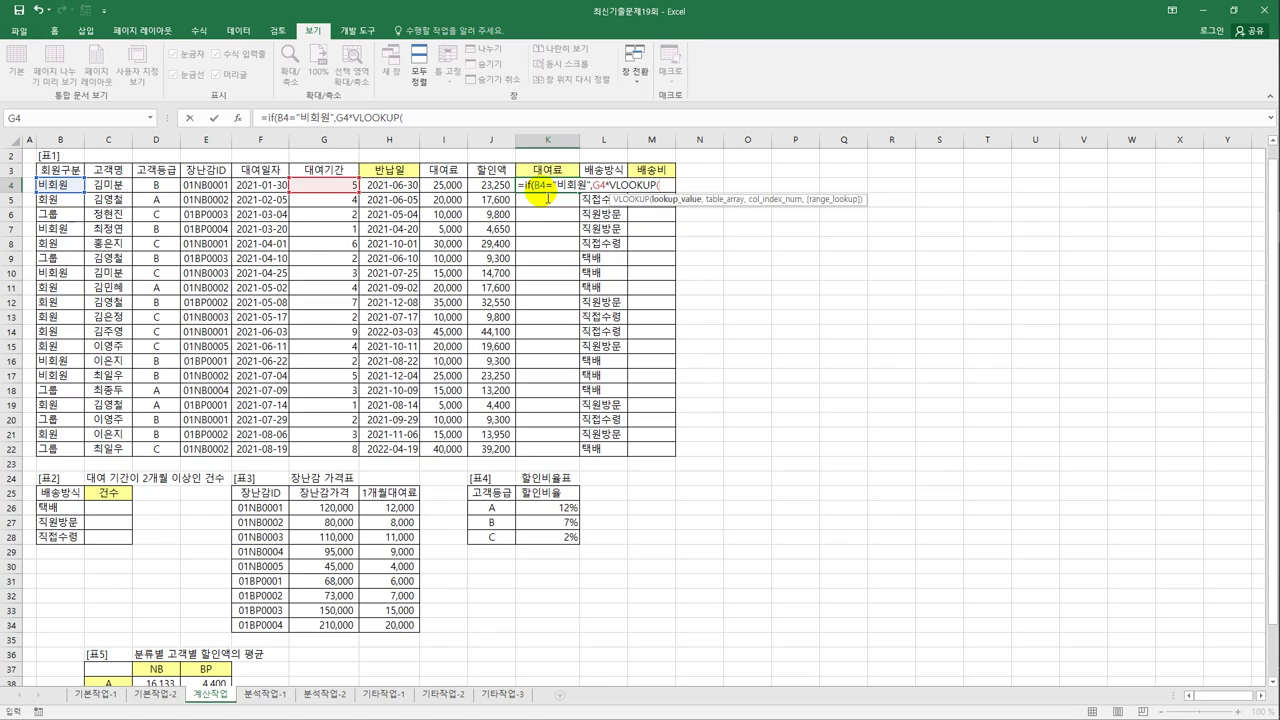
# Step: Look up E4 in $F$26:$H$34 with column 2 and exact match 0, and multiply the result by 20%
pyautogui.click(216, 188)
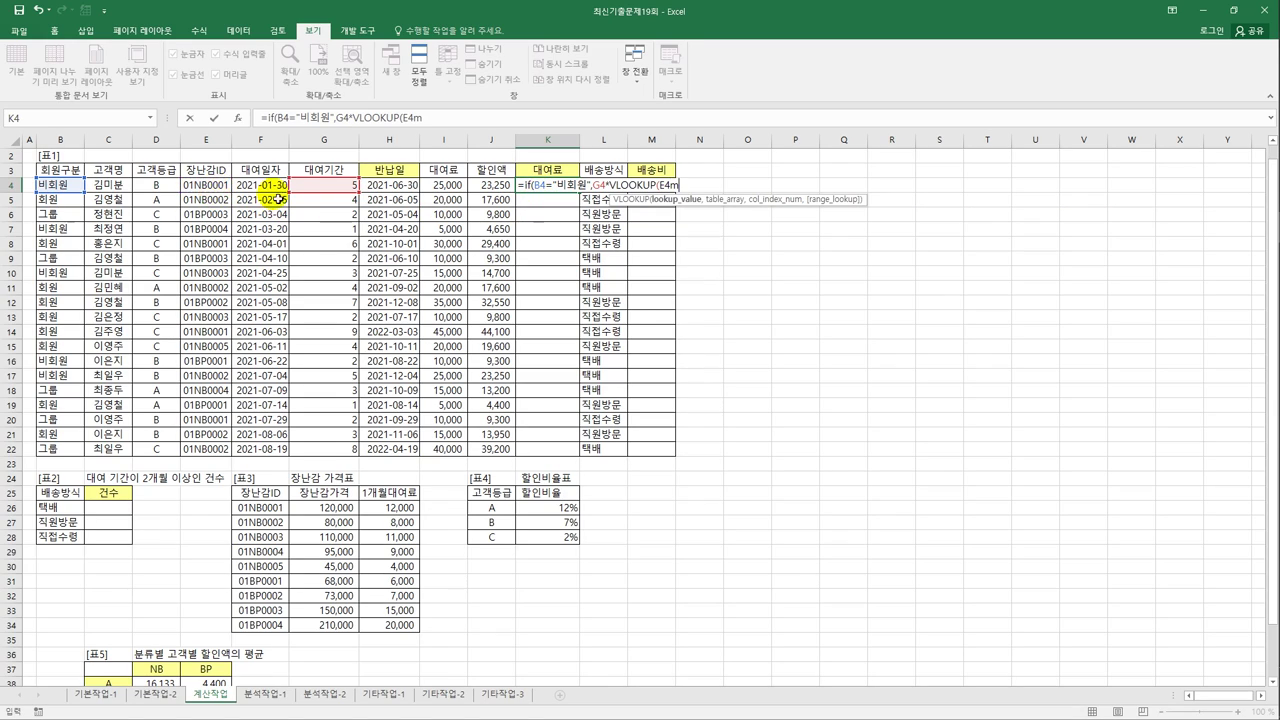
pyautogui.write(',')
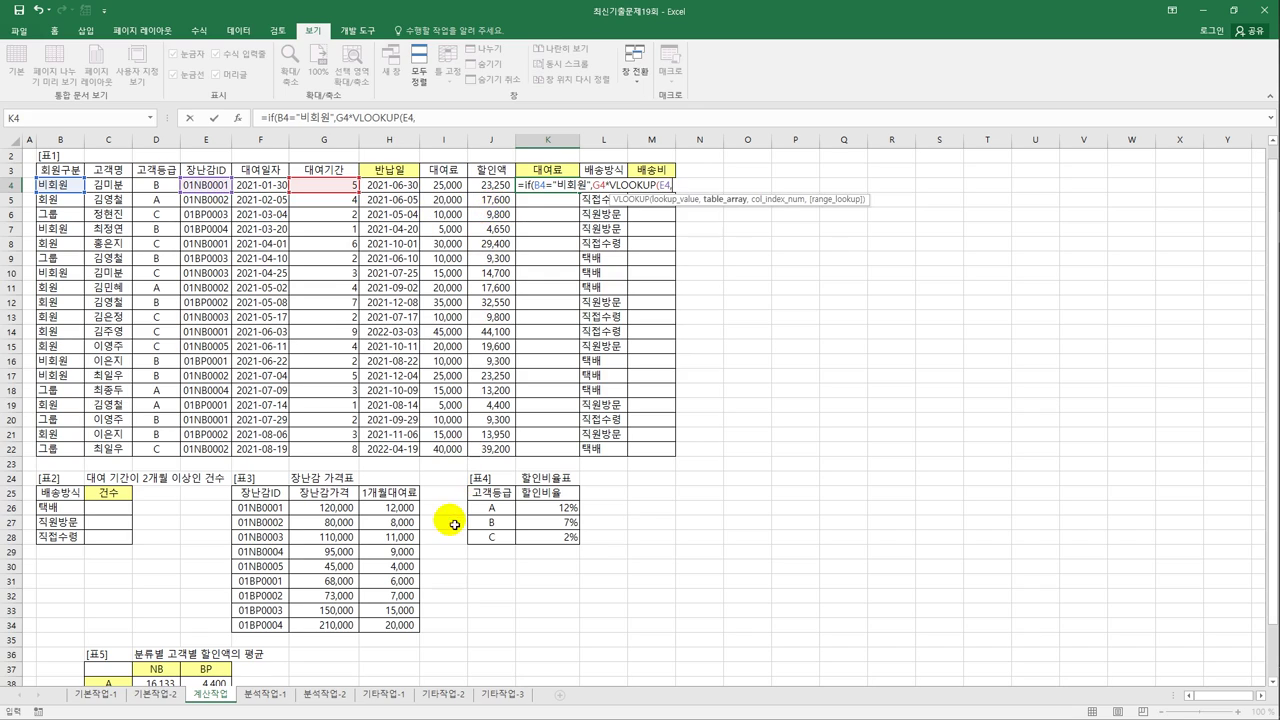
pyautogui.moveTo(268, 507); pyautogui.dragTo(385, 632)
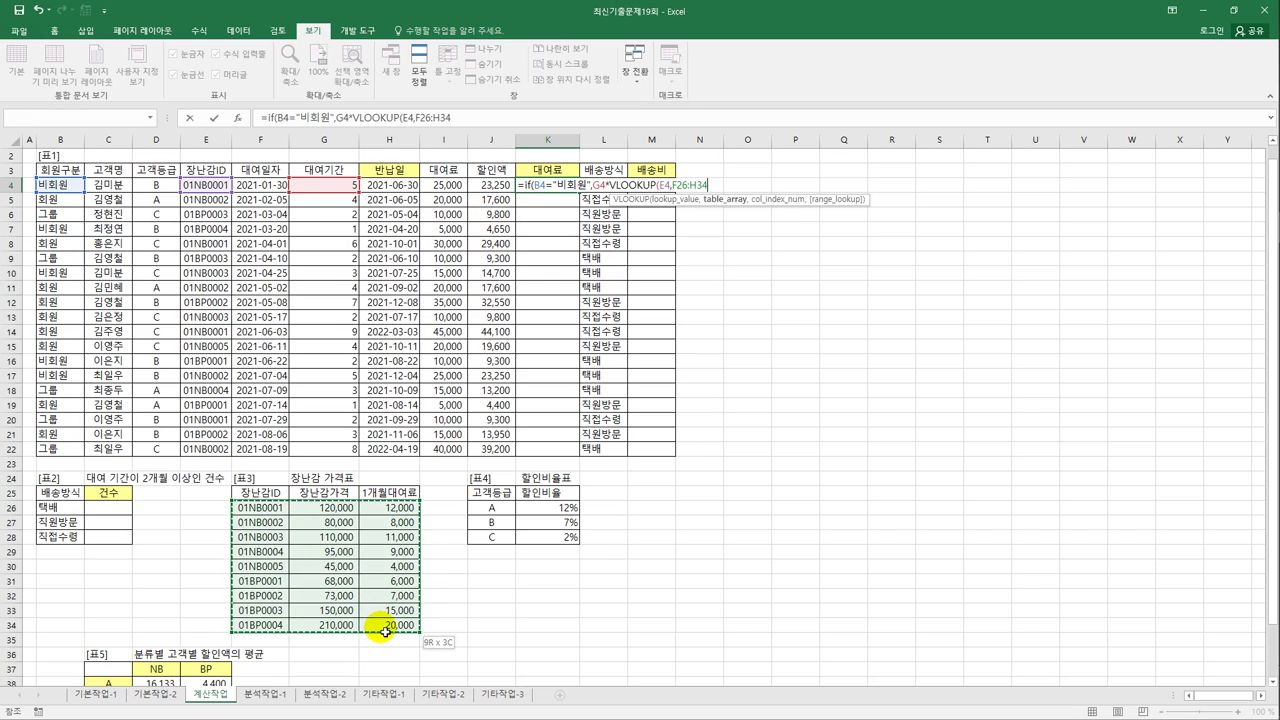
pyautogui.press('F4')
pyautogui.write(',')
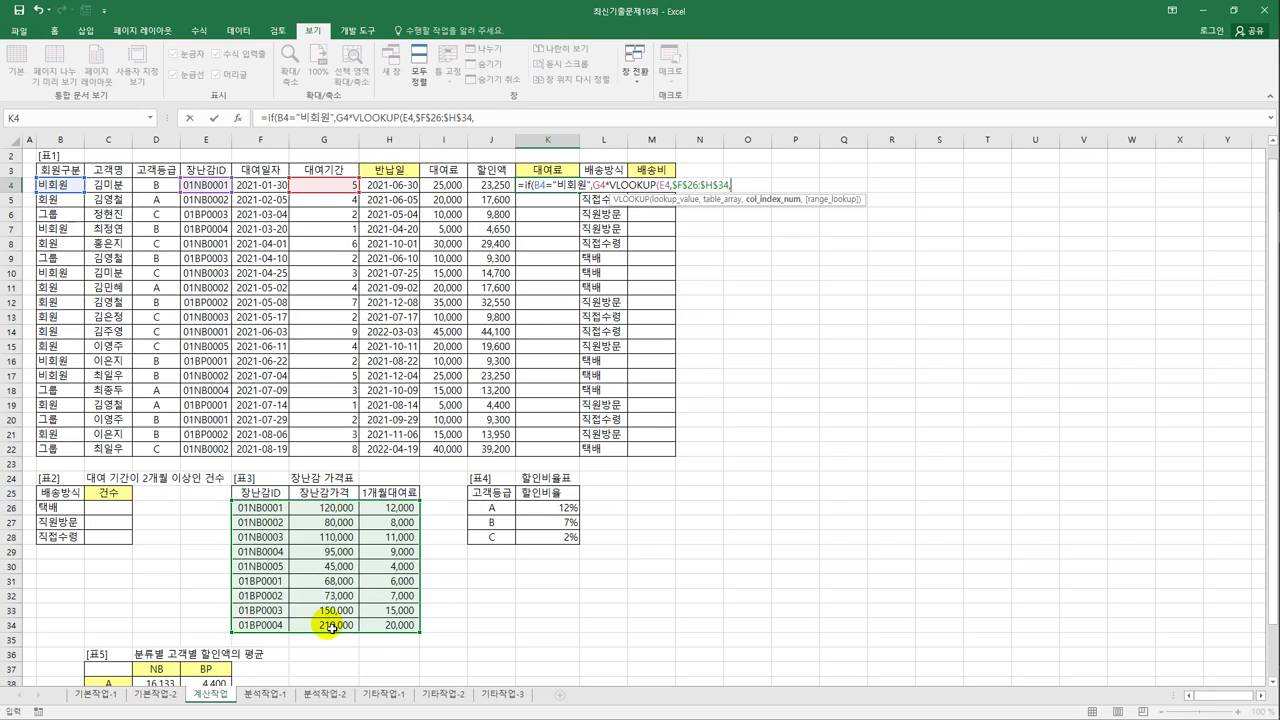
pyautogui.write('2,0')
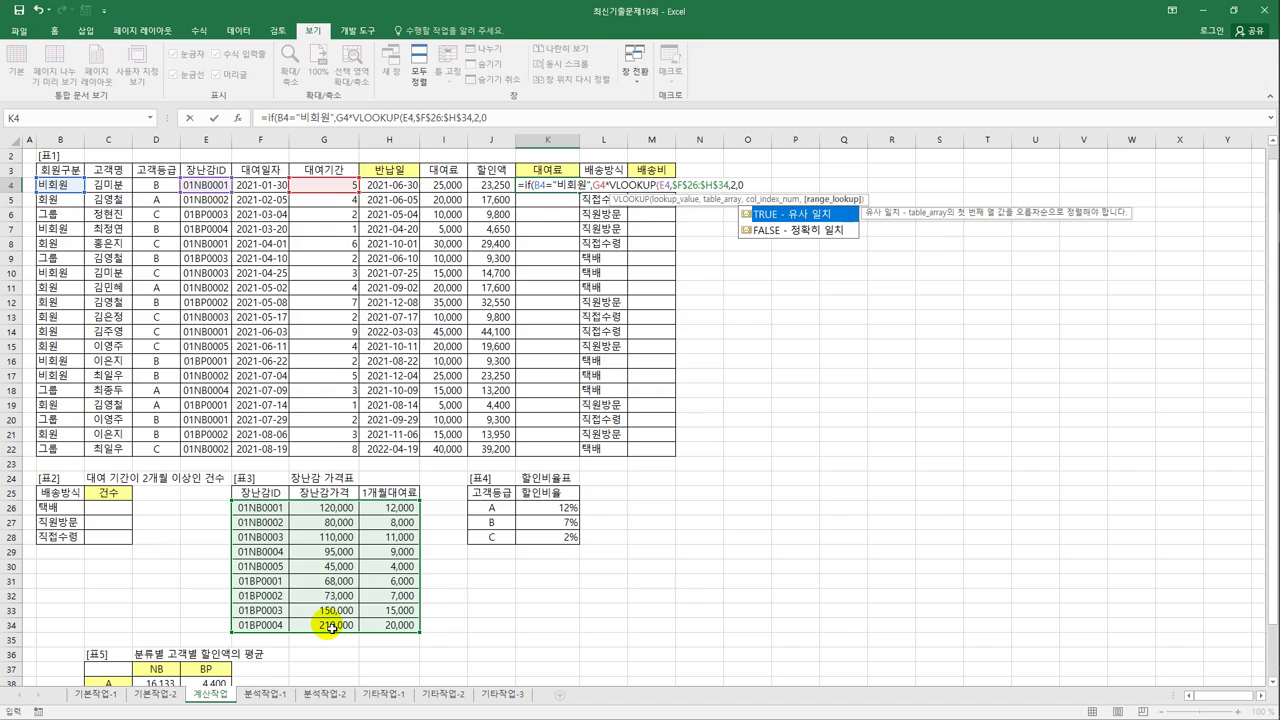
pyautogui.write(')*')
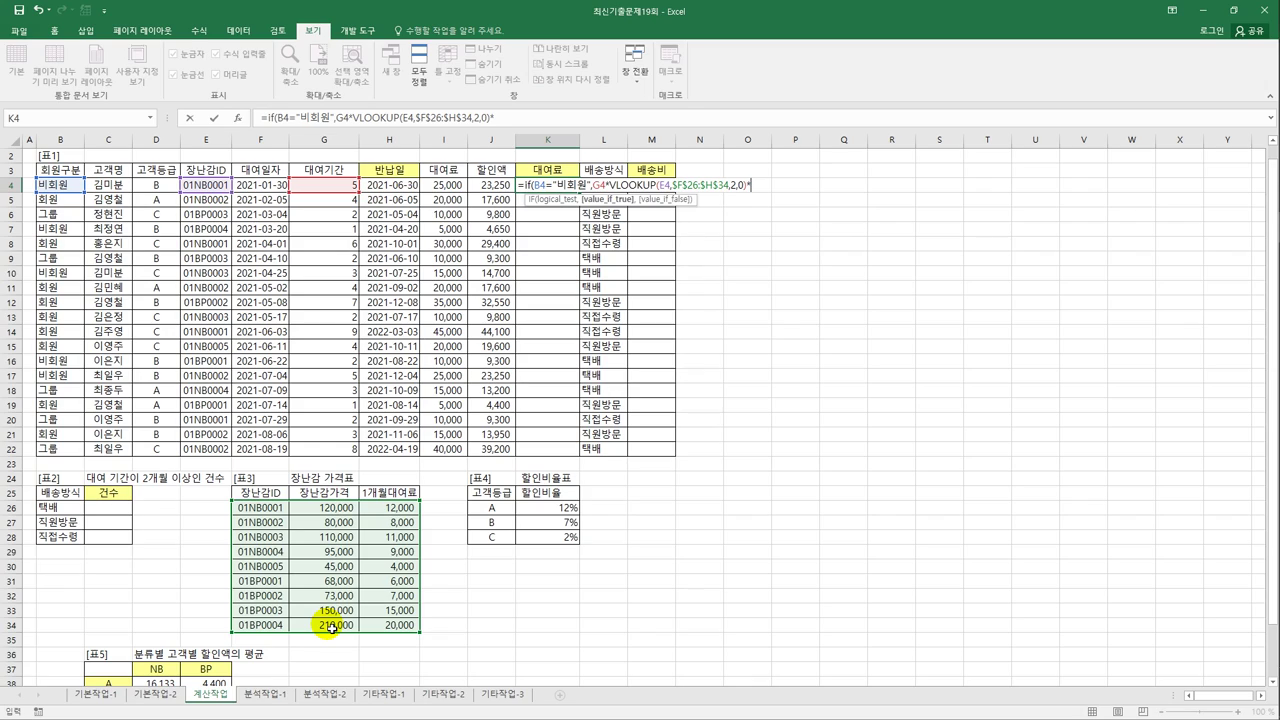
pyautogui.write('20%,')
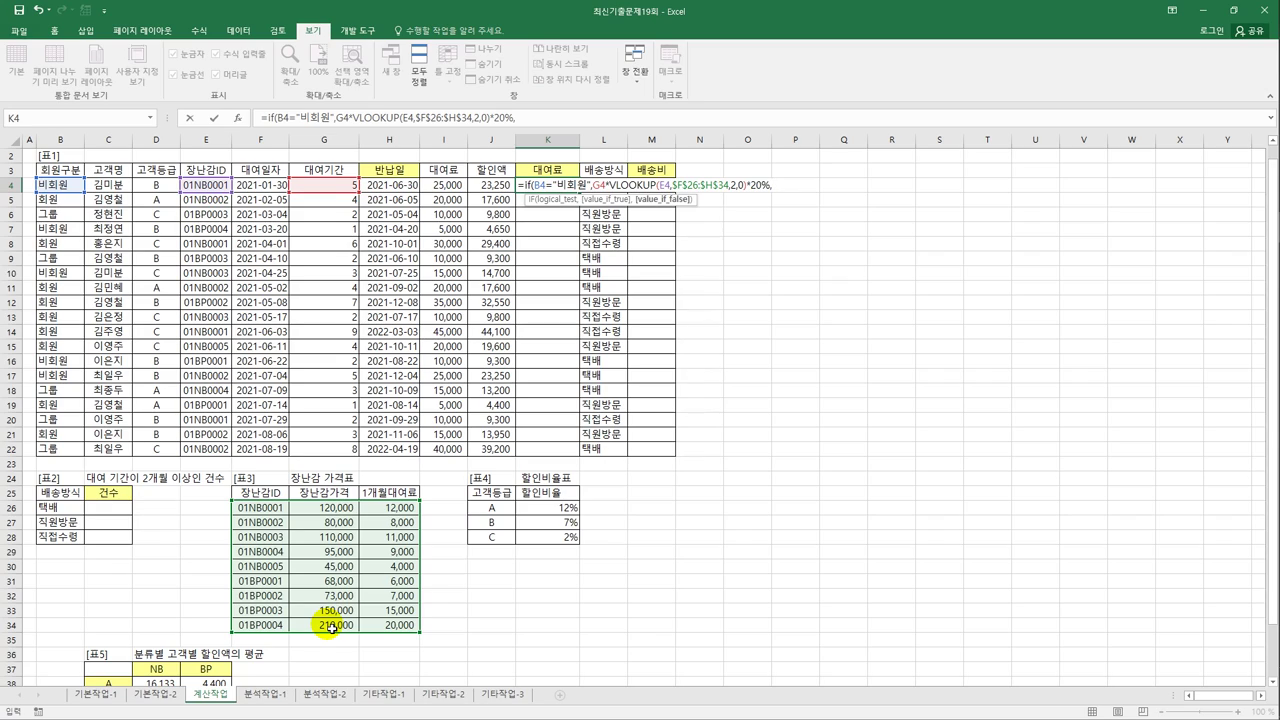
# Step: Begin the false result as G4*VLOOKUP with E4 as lookup value and $F$26:$H$34 as the absolute table range
pyautogui.click(325, 188)
pyautogui.write('*vloo')
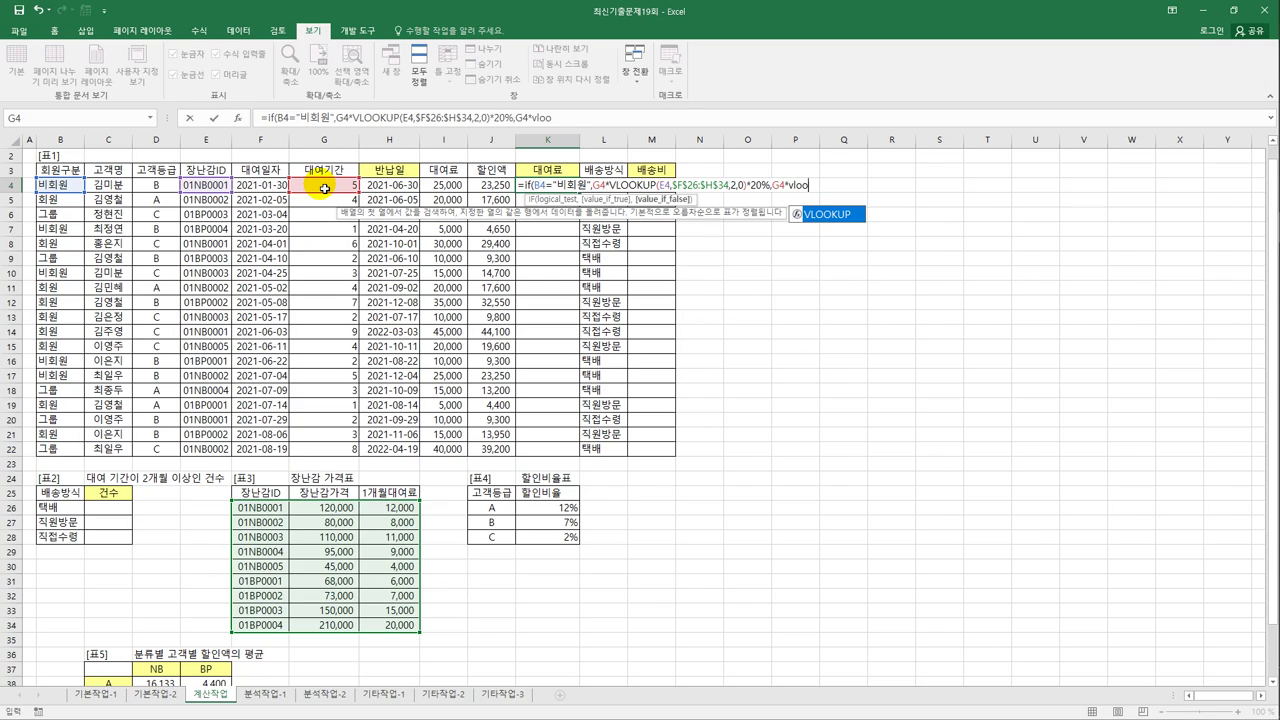
pyautogui.press('Tab')
pyautogui.click(193, 188)
pyautogui.write(',')
pyautogui.moveTo(275, 514); pyautogui.dragTo(391, 631)
pyautogui.press('F4')
pyautogui.write(',')
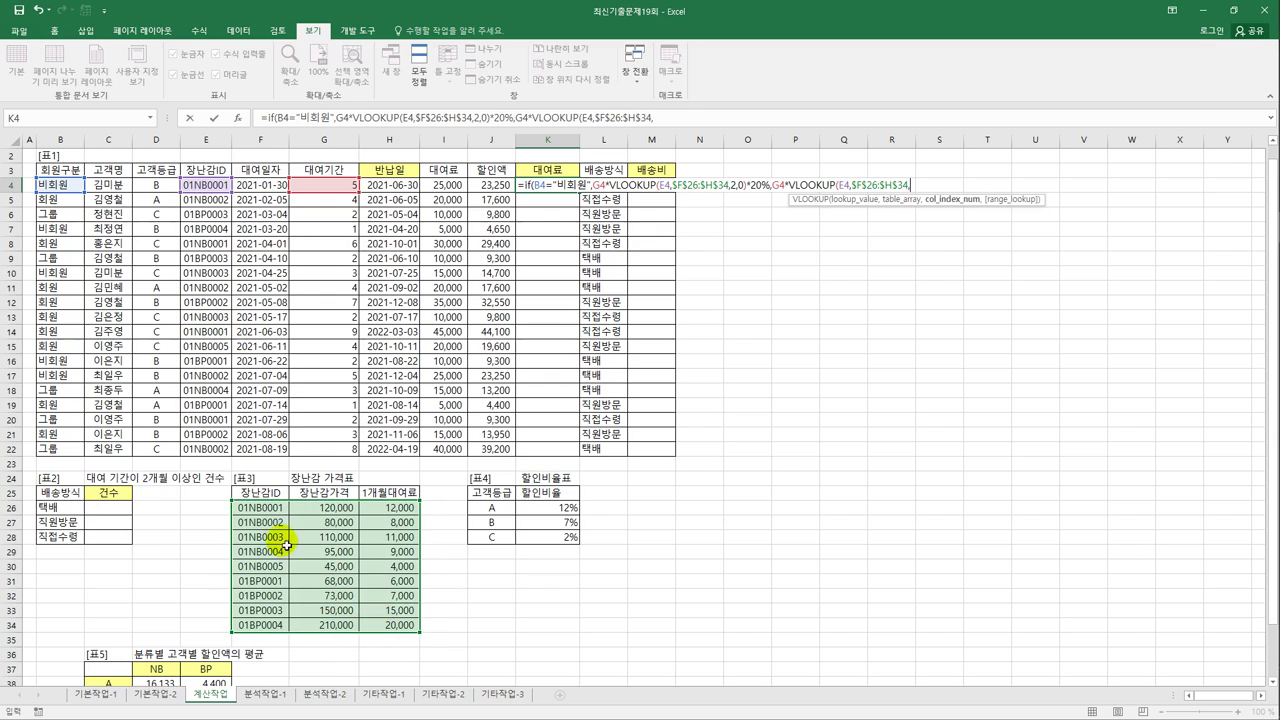
# Step: Complete the second VLOOKUP with column 3 and match 0, close the IF formula, and fill it down K4:K22
pyautogui.write('3,0')
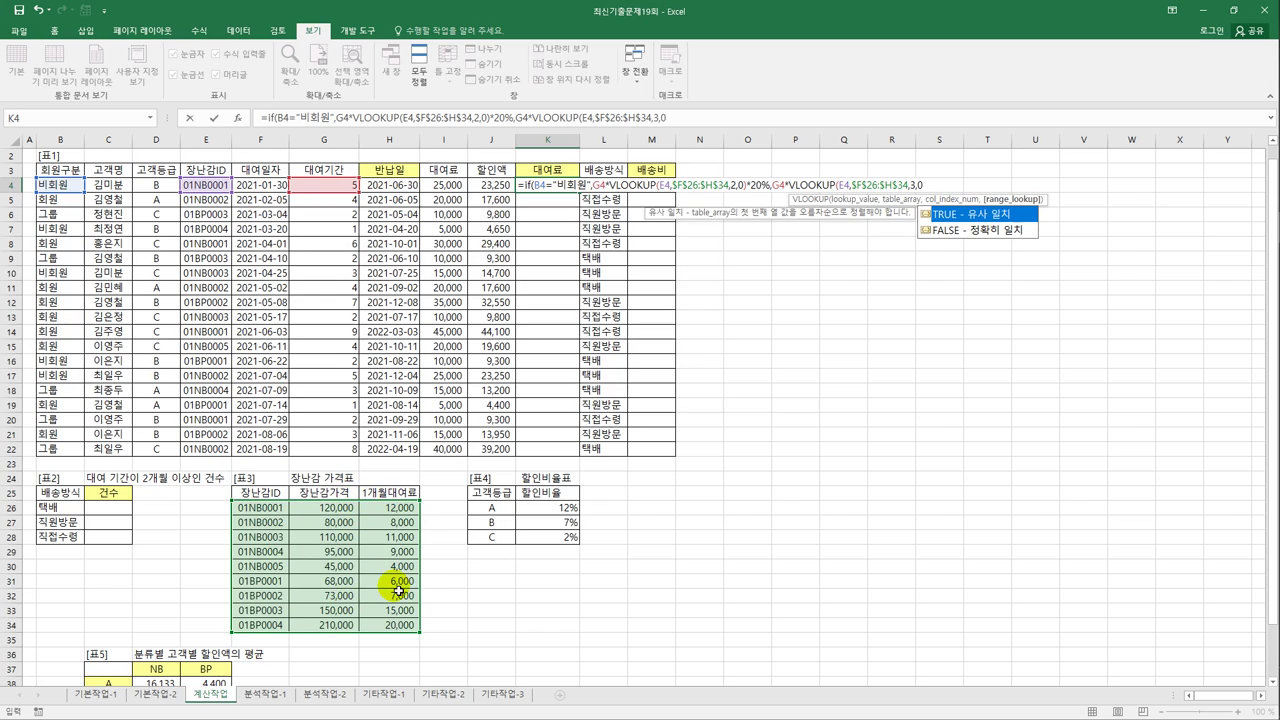
pyautogui.write(')')
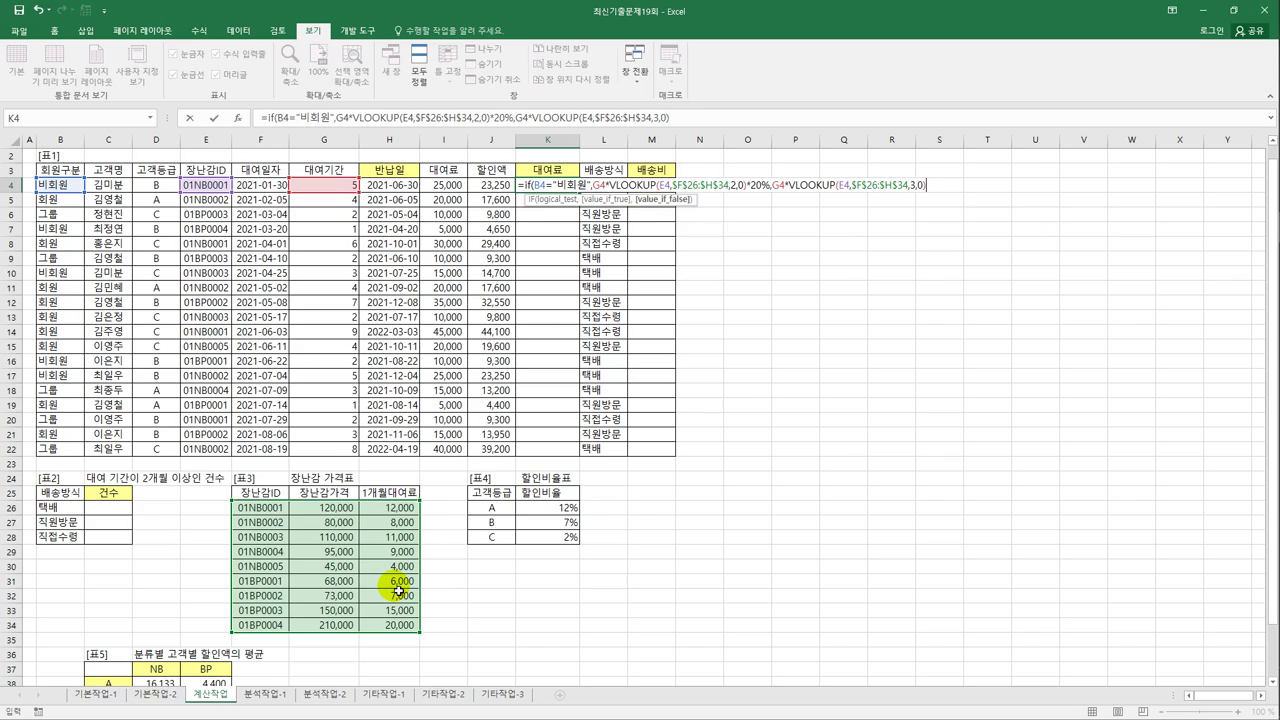
pyautogui.write(')')
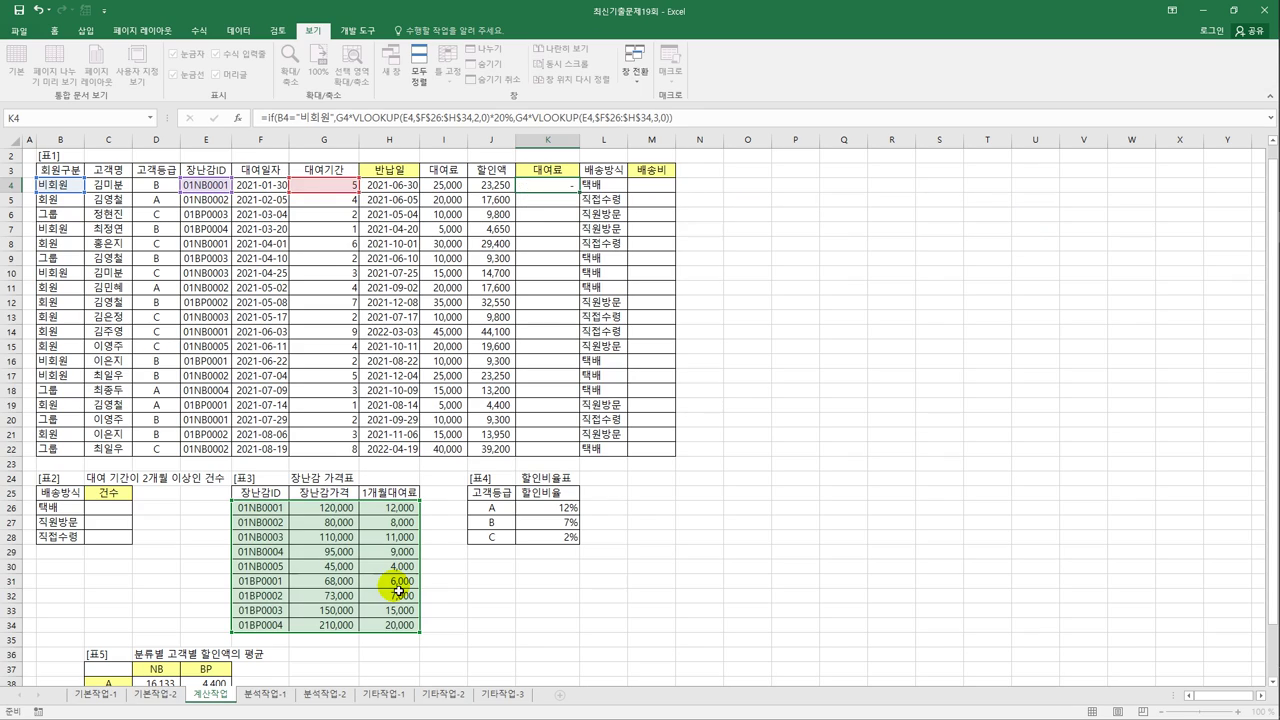
pyautogui.hotkey('ctrl', 'Return')
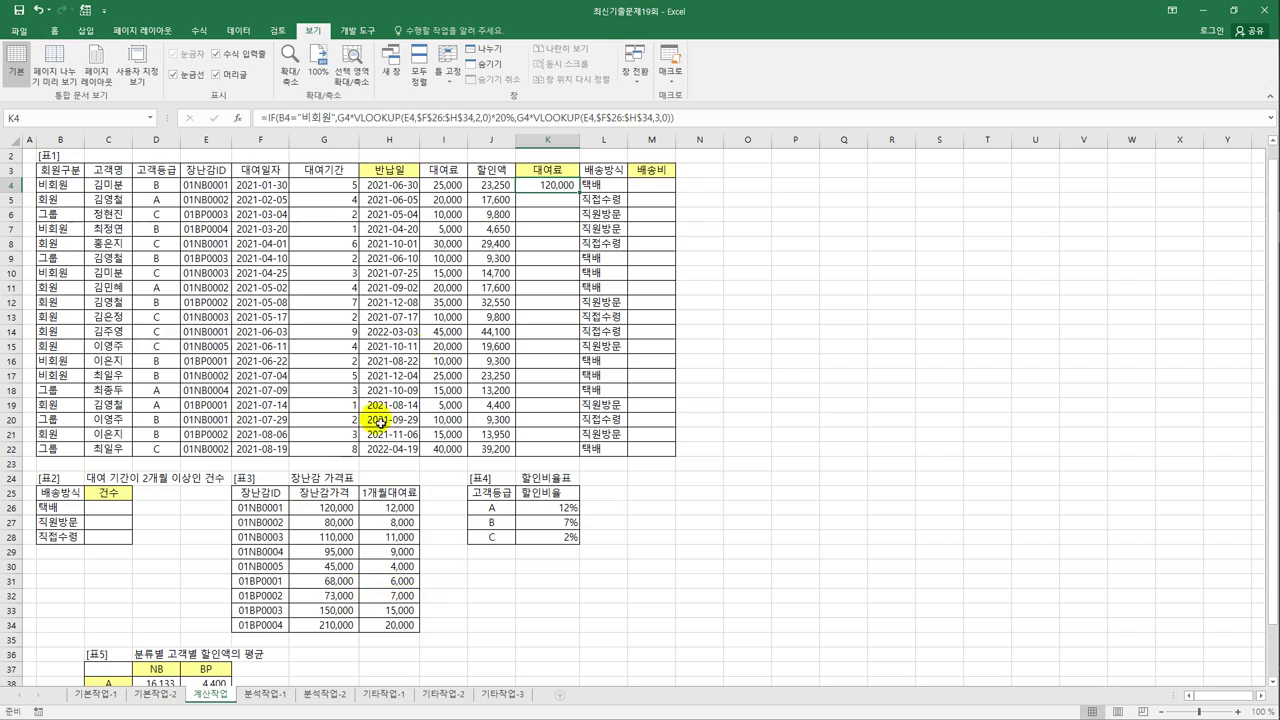
pyautogui.moveTo(580, 192); pyautogui.dragTo(570, 460)
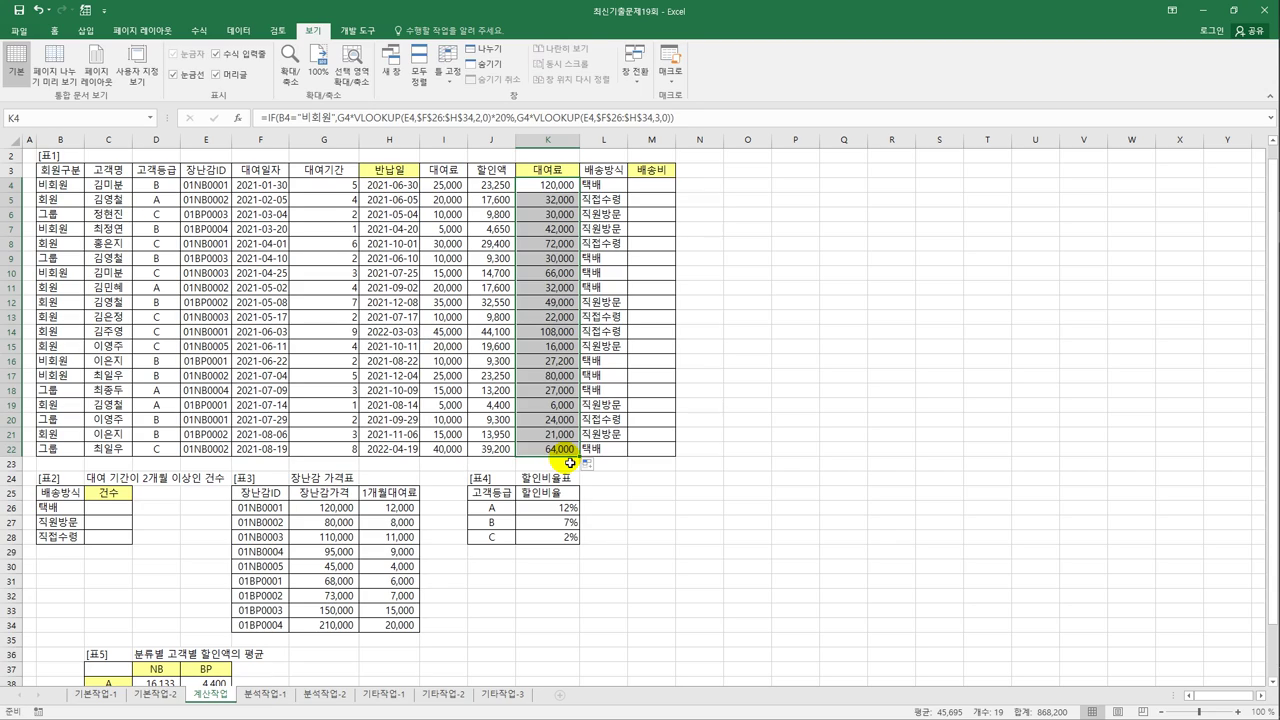
# Step: Select the first 배송비 cell M4 and open the Visual Basic editor
pyautogui.click(659, 186)
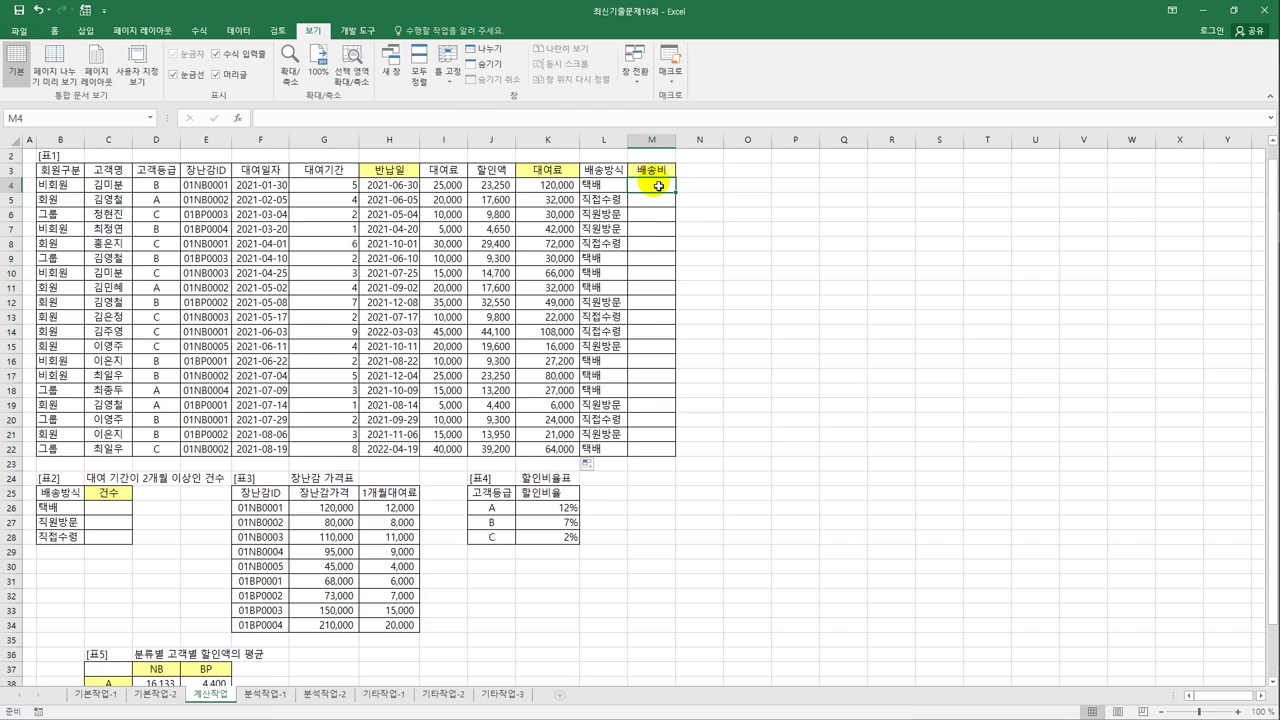
pyautogui.click(356, 31)
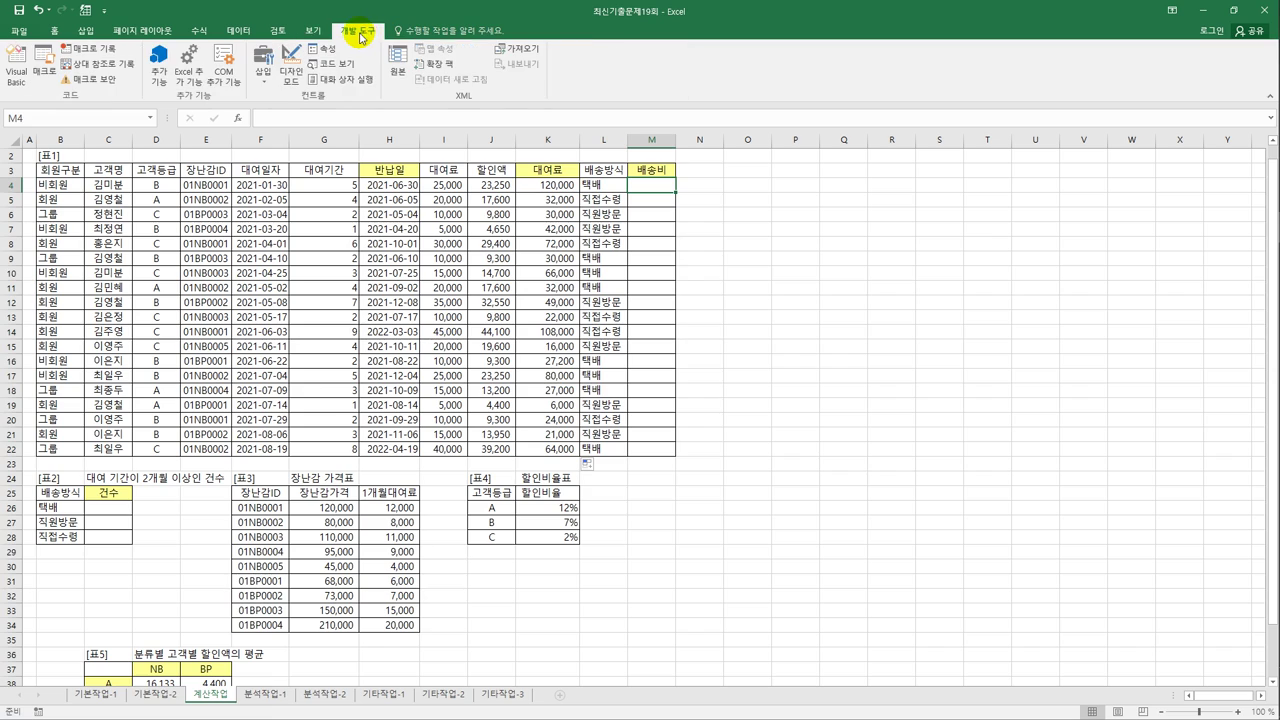
pyautogui.click(16, 64)
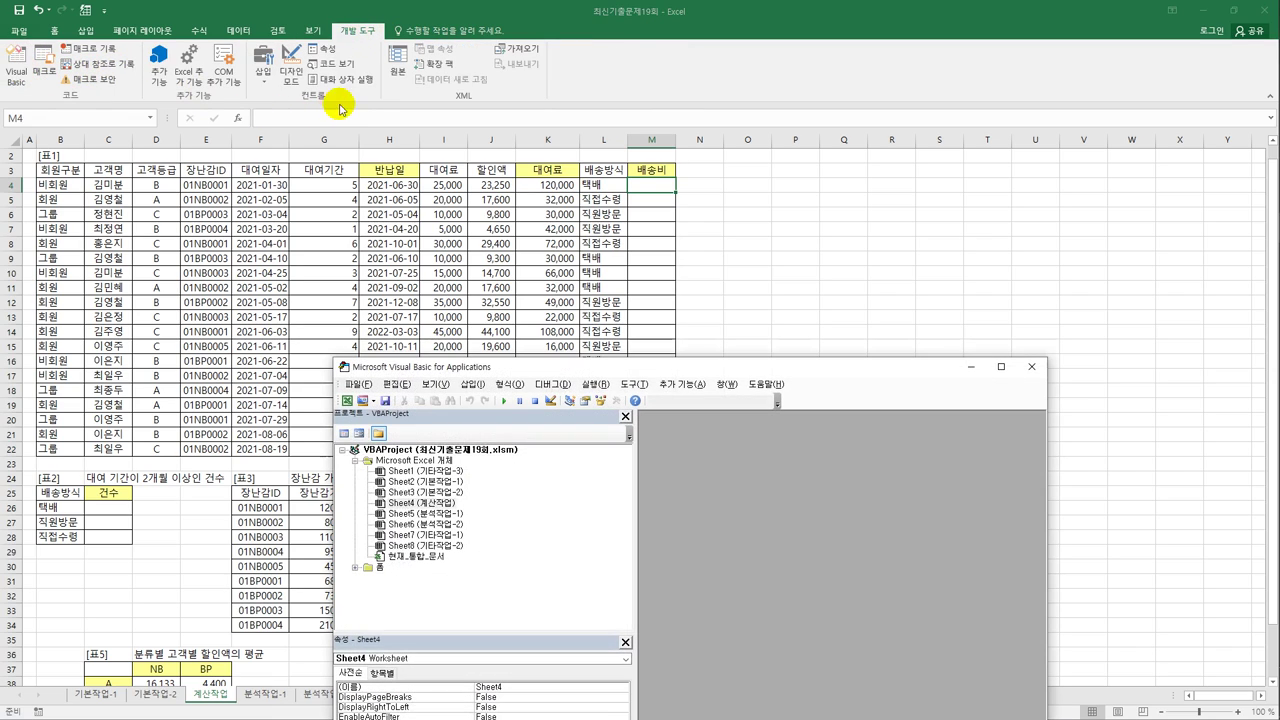
# Step: Insert a new standard module into the workbook's VBA project
pyautogui.moveTo(512, 367); pyautogui.dragTo(594, 93)
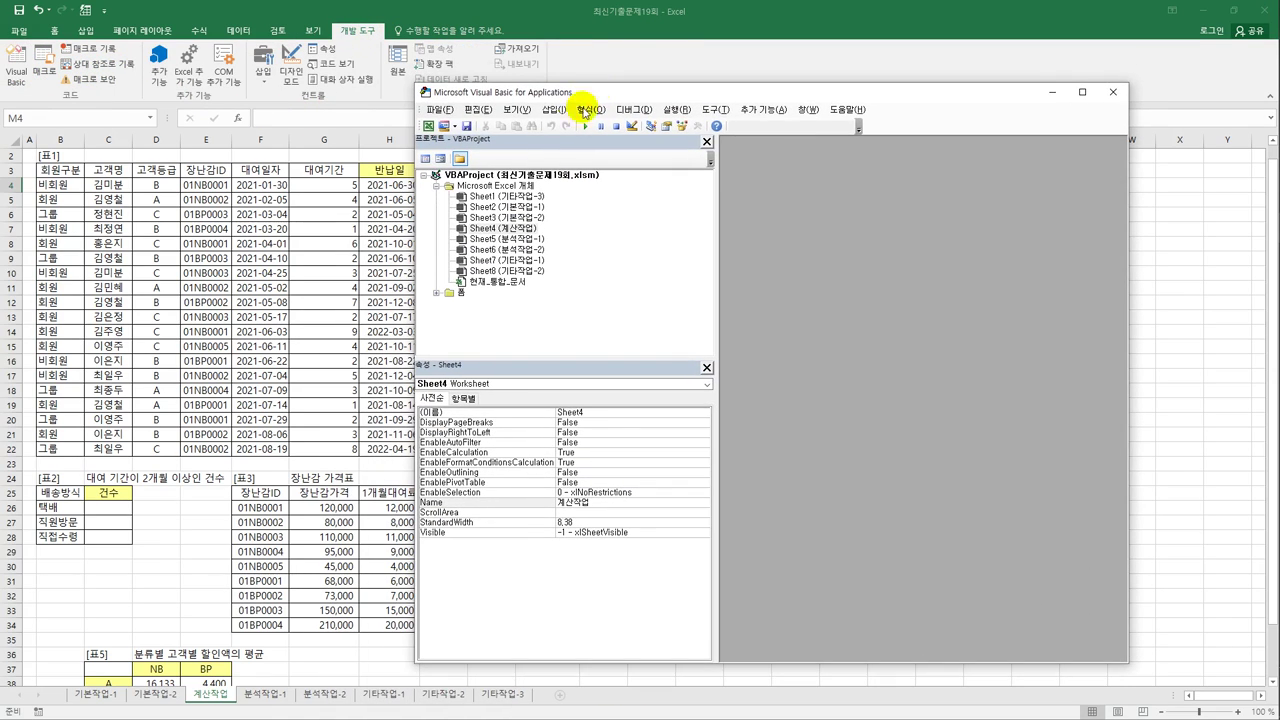
pyautogui.click(553, 112)
pyautogui.click(572, 164)
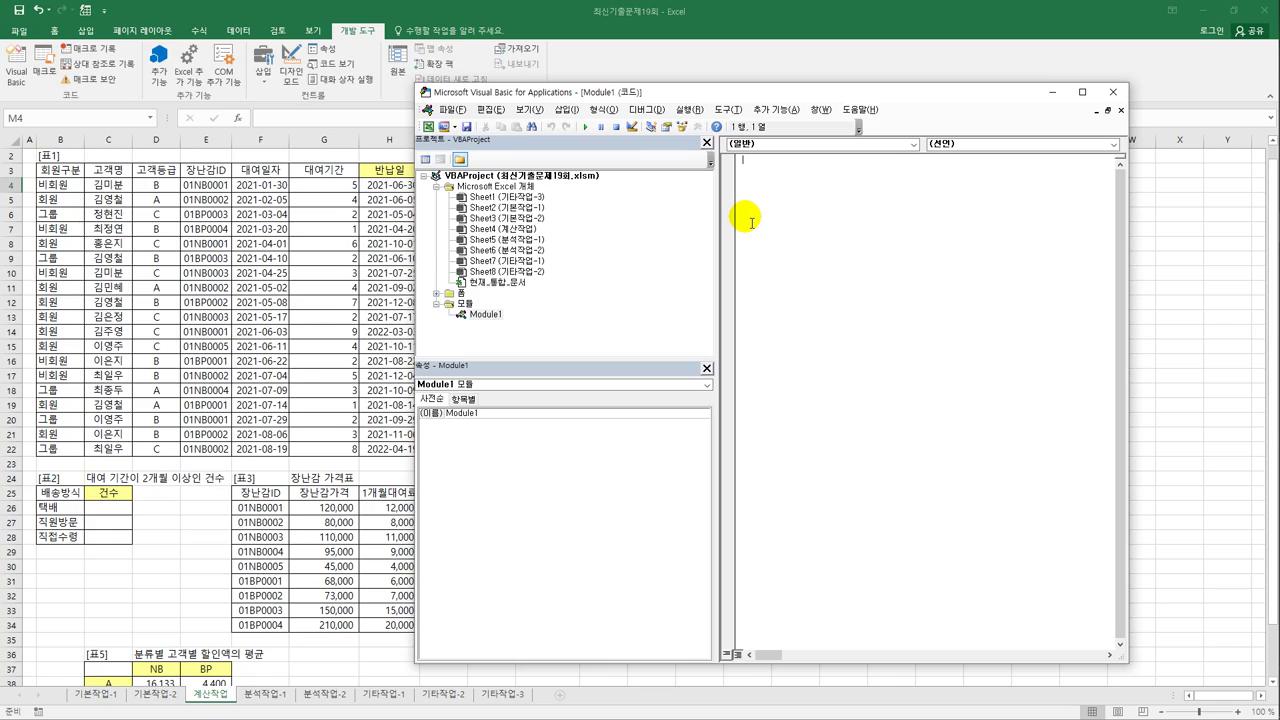
# Step: Declare the public function fn배송비 with the arguments 고객등급 and 배송방식
pyautogui.write('publ')
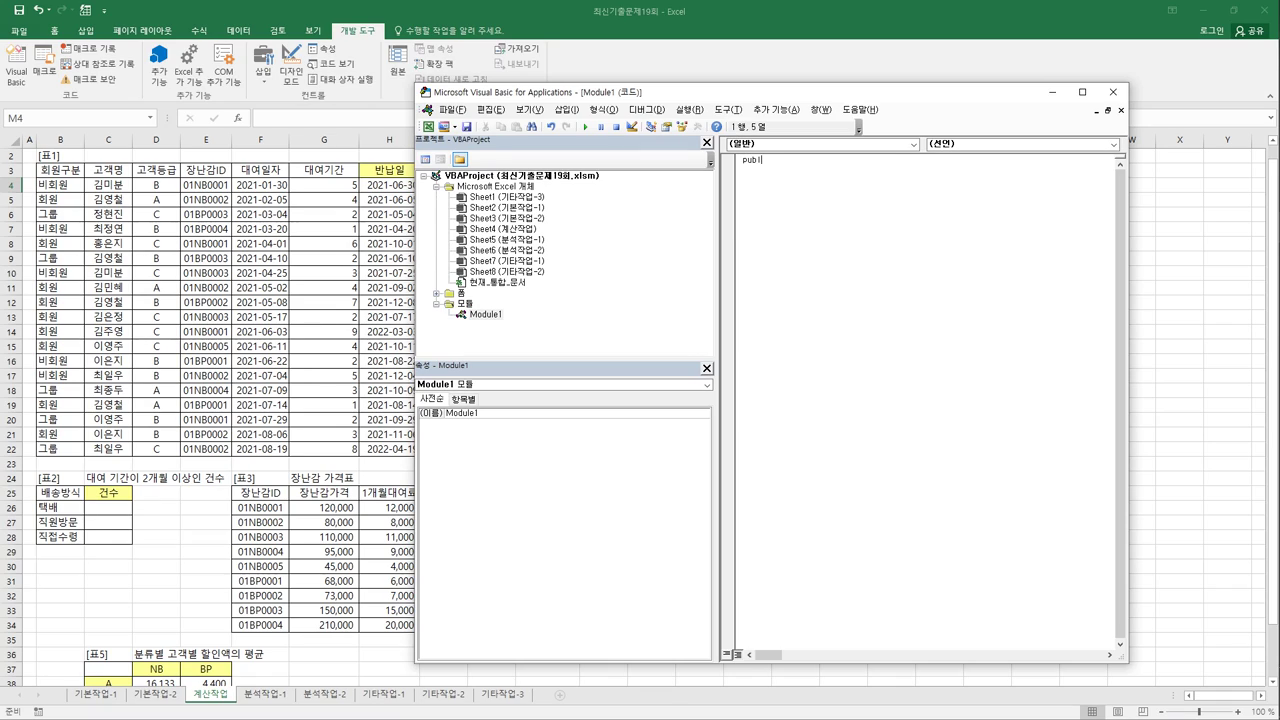
pyautogui.write('ic function ')
pyautogui.write('fn배송비(')
pyautogui.write('고객등ㄱ')
pyautogui.write('급,')
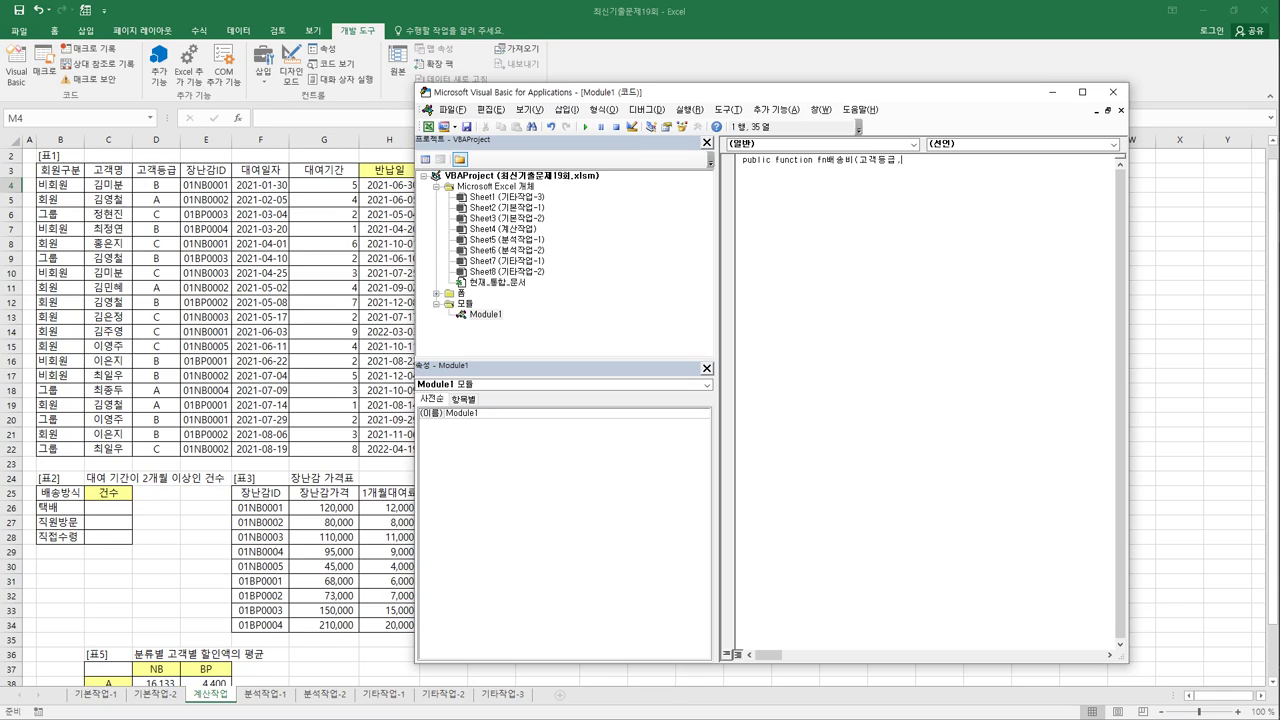
pyautogui.write(' 배송방식)')
pyautogui.press('Return')
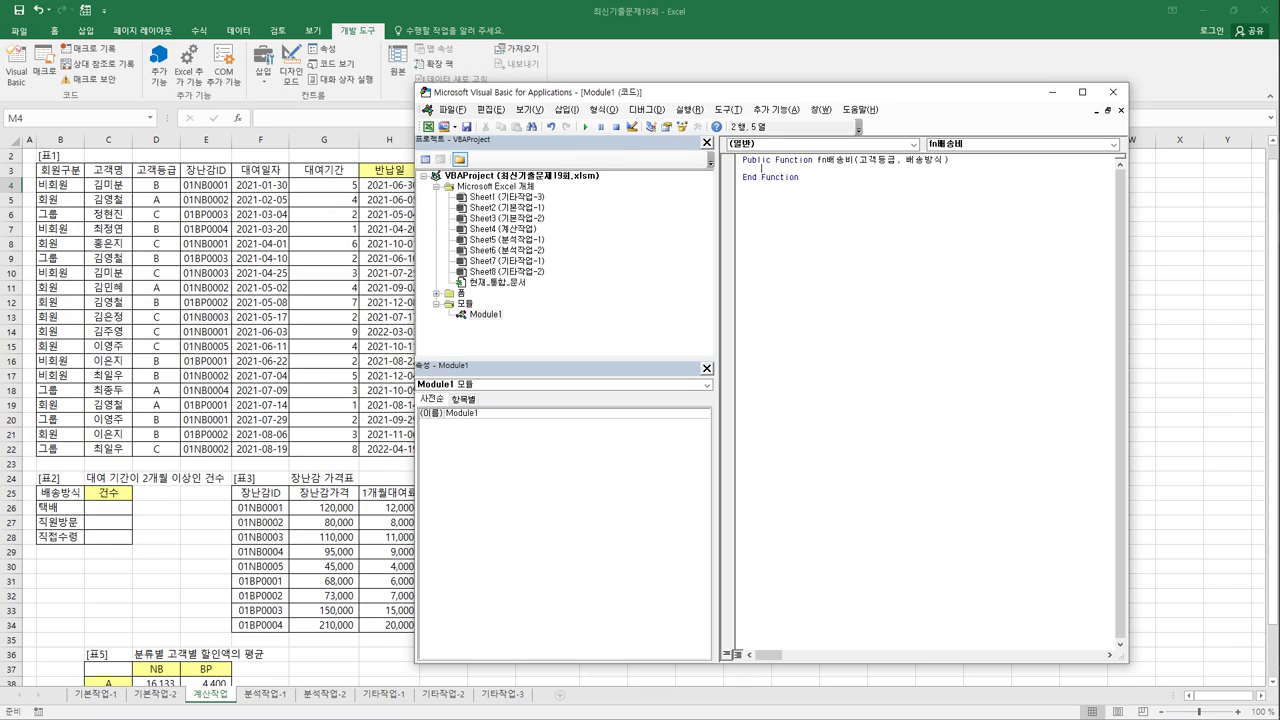
# Step: Write the function's return line as fn배송비 = 기본배송비 * (1 - 할인비율)
pyautogui.press('Return')
pyautogui.write('fno')
pyautogui.write('배송비 =')
pyautogui.write('기본')
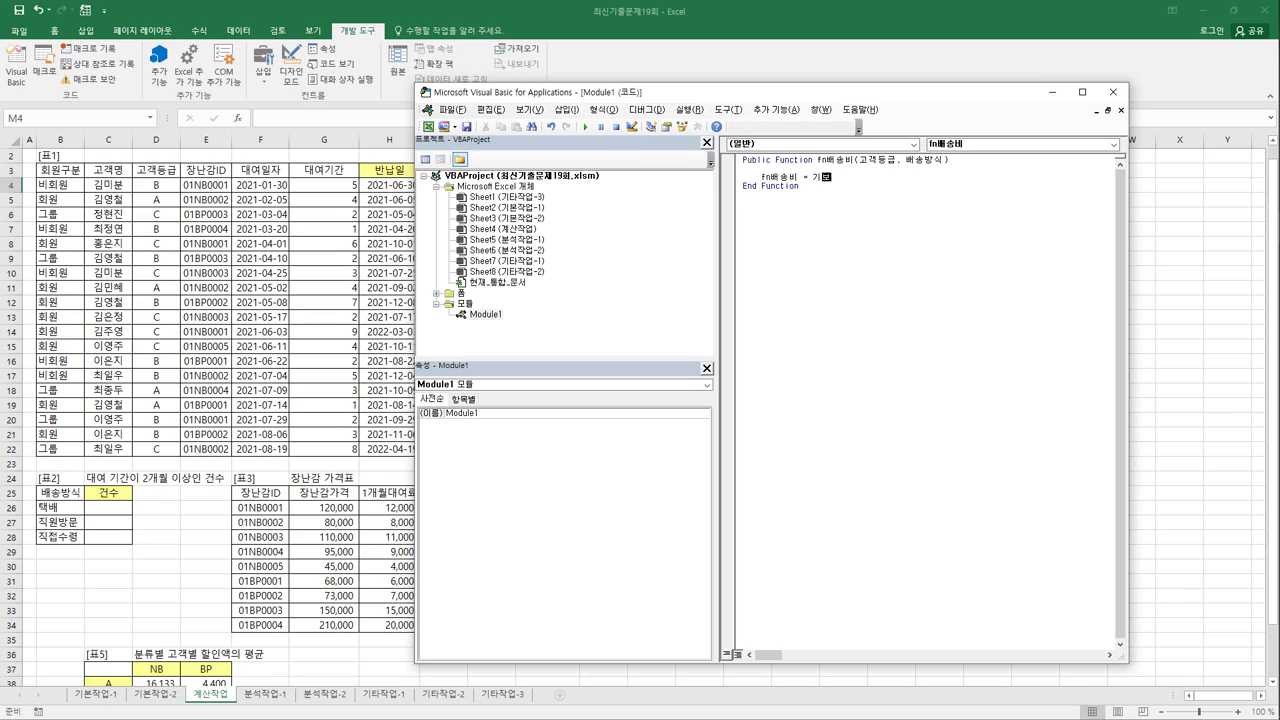
pyautogui.write('배송비 ')
pyautogui.write('* (1-')
pyautogui.write('할ㅇ')
pyautogui.write('비율)')
pyautogui.press('Return')
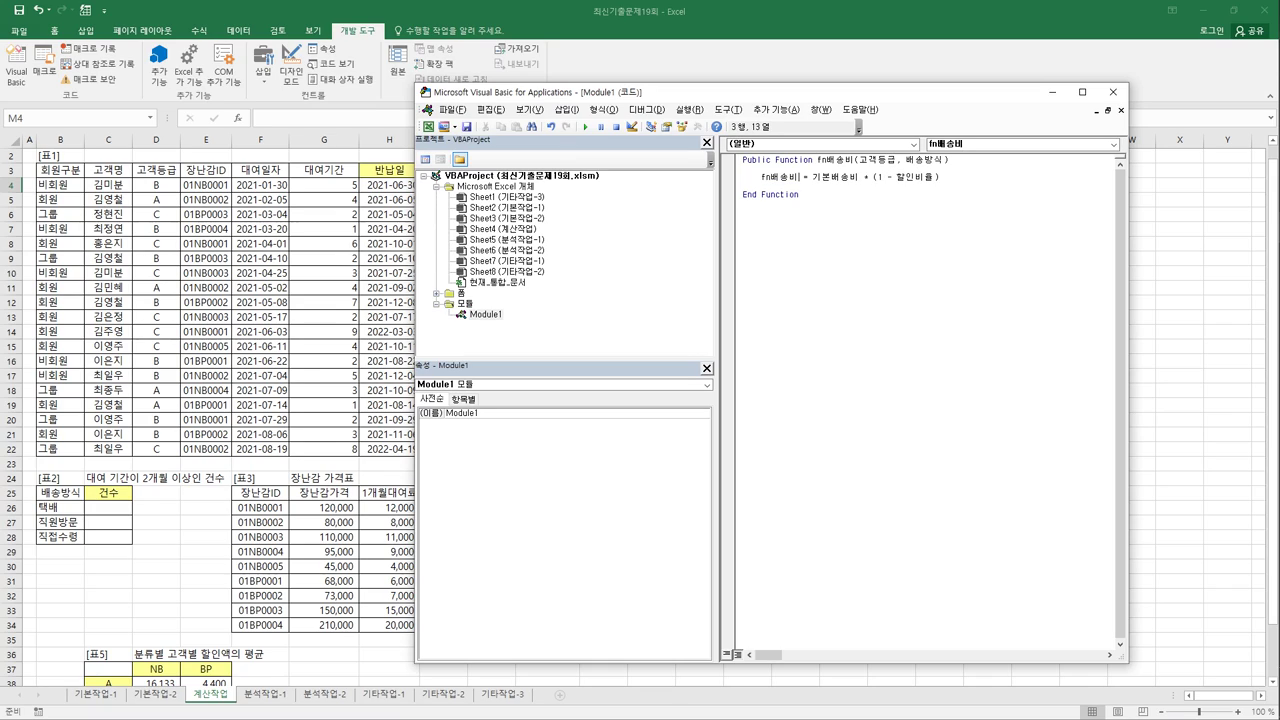
# Step: Above the return line, start an If block that sets 기본배송비 to 3000 when 배송방식 is "택배"
pyautogui.click(812, 177)
pyautogui.click(762, 167)
pyautogui.press('Return')
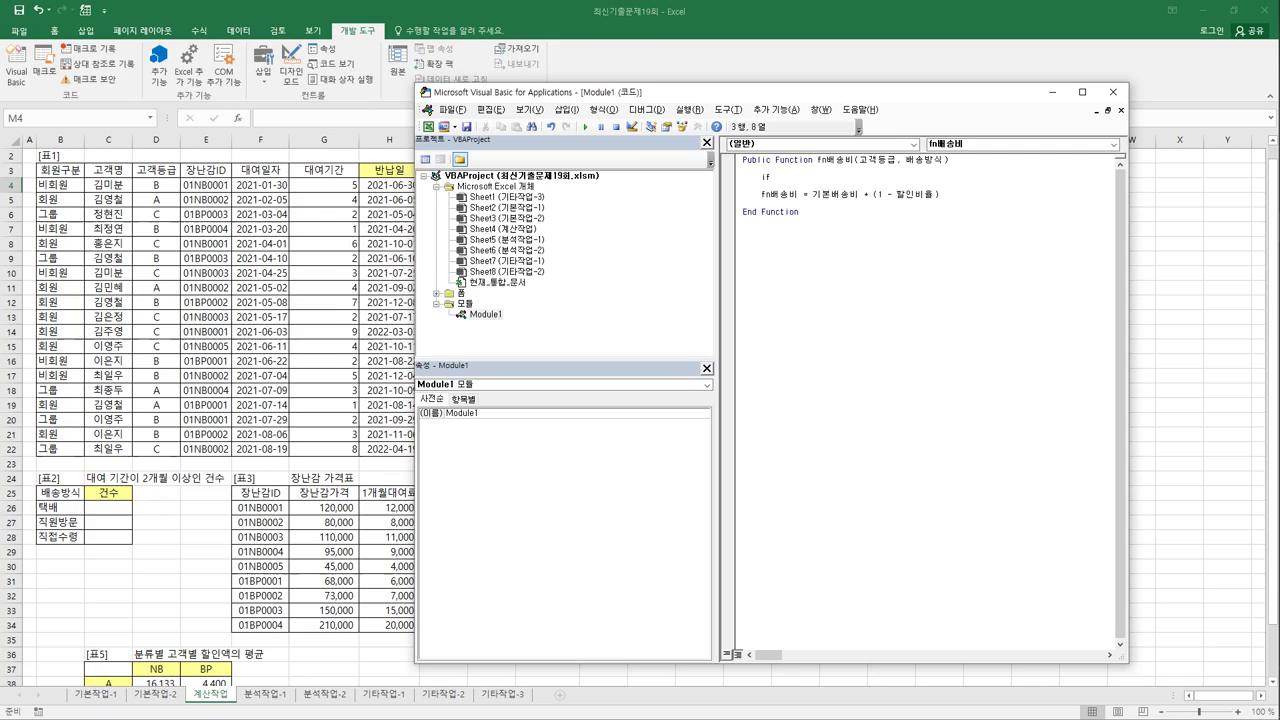
pyautogui.write('if 배송방식 = "택배" Then')
pyautogui.press('Return')
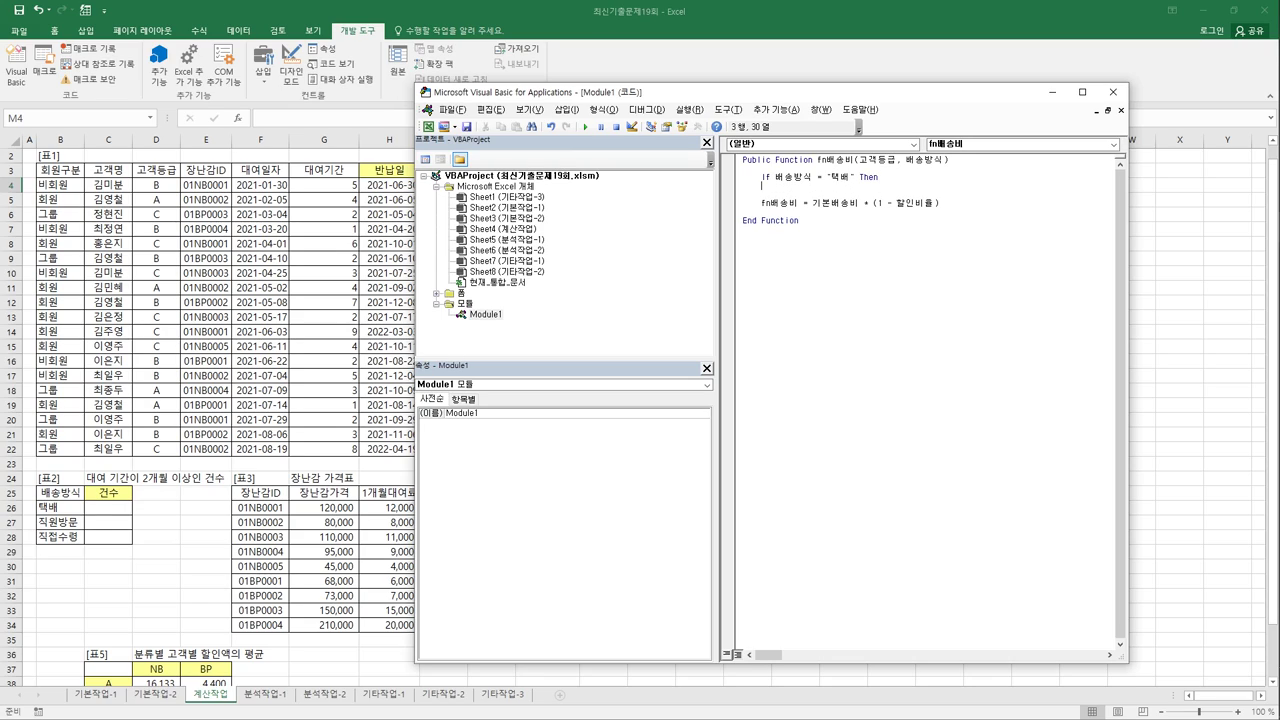
pyautogui.write('기본배송비 = 3000')
pyautogui.press('Return')
# Step: Duplicate the 택배 condition and its assignment below, and turn the copied If into ElseIf
pyautogui.click(743, 185)
pyautogui.hotkey('shift', 'Down')
pyautogui.hotkey('shift', 'Down')
pyautogui.hotkey('ctrl', 'c')
pyautogui.click(782, 194)
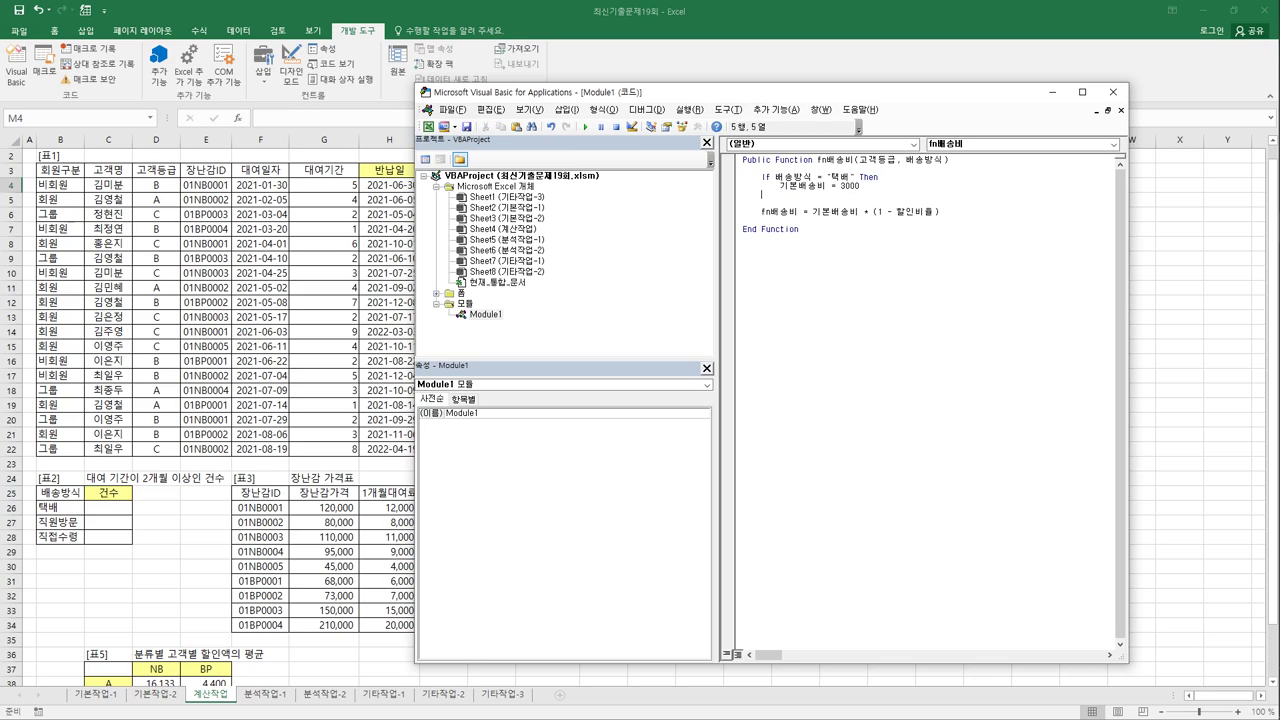
pyautogui.hotkey('ctrl', 'v')
pyautogui.click(782, 194)
pyautogui.hotkey('shift', 'Tab')
pyautogui.press('Delete')
pyautogui.press('Delete')
pyautogui.write('elseif')
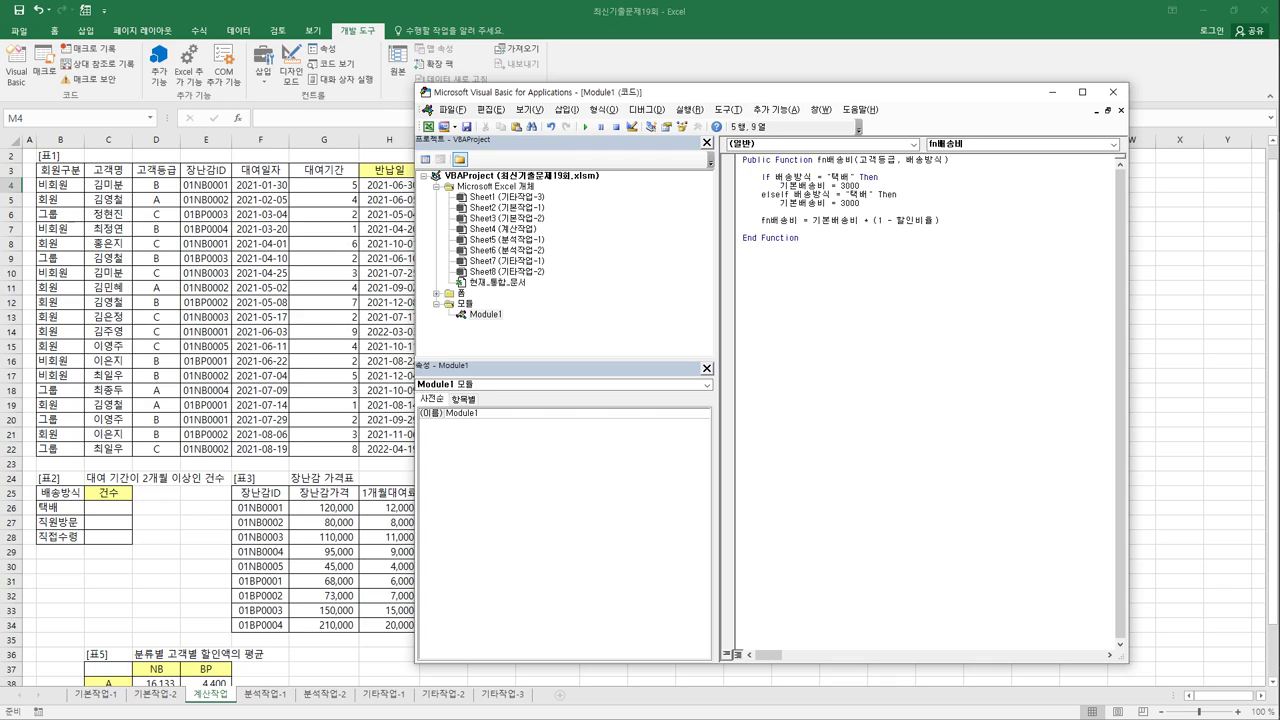
# Step: Change the ElseIf condition to "직원방문" and set its 기본배송비 to 5000
pyautogui.click(832, 194)
pyautogui.press('Right')
pyautogui.press('Right')
pyautogui.write('직원방문')
pyautogui.press('Delete')
pyautogui.press('Delete')
pyautogui.press('End')
pyautogui.press('Return')
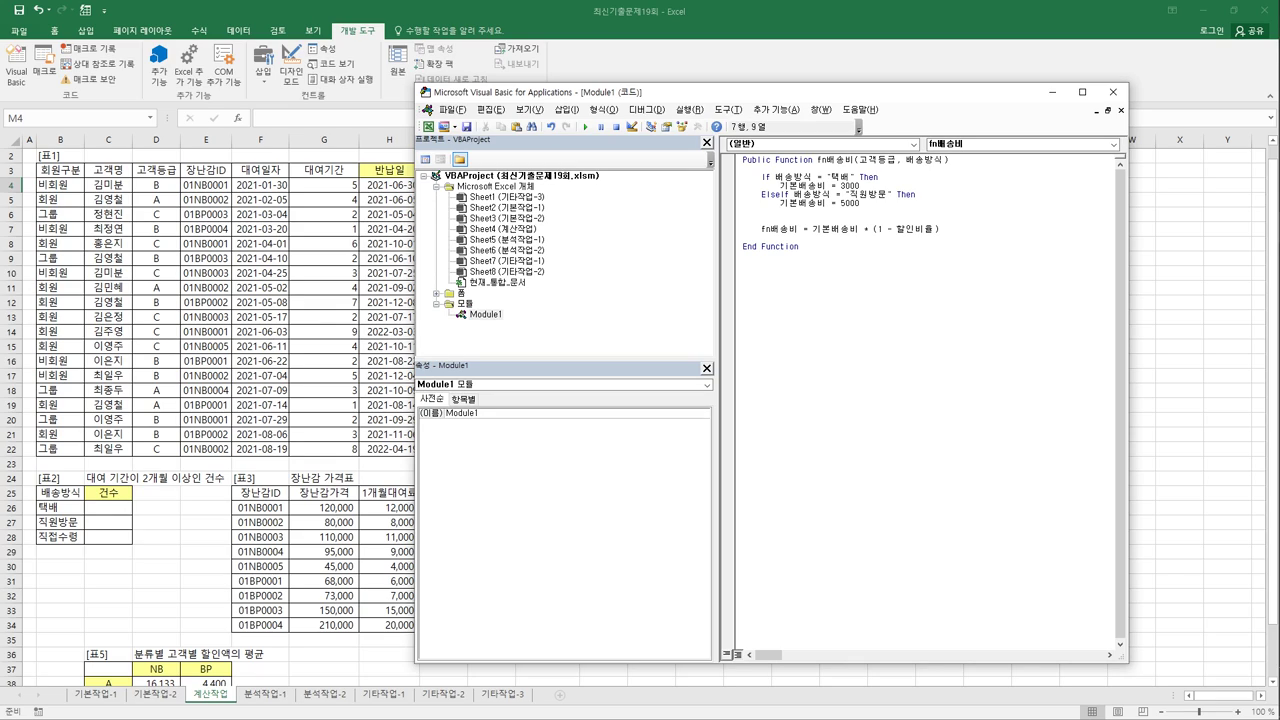
# Step: Paste the copied condition lines below the 직원방문 branch and replace the pasted If line with Else
pyautogui.write('el')
pyautogui.press('BackSpace')
pyautogui.press('BackSpace')
pyautogui.press('Tab')
pyautogui.hotkey('ctrl', 'v')
pyautogui.press('BackSpace')
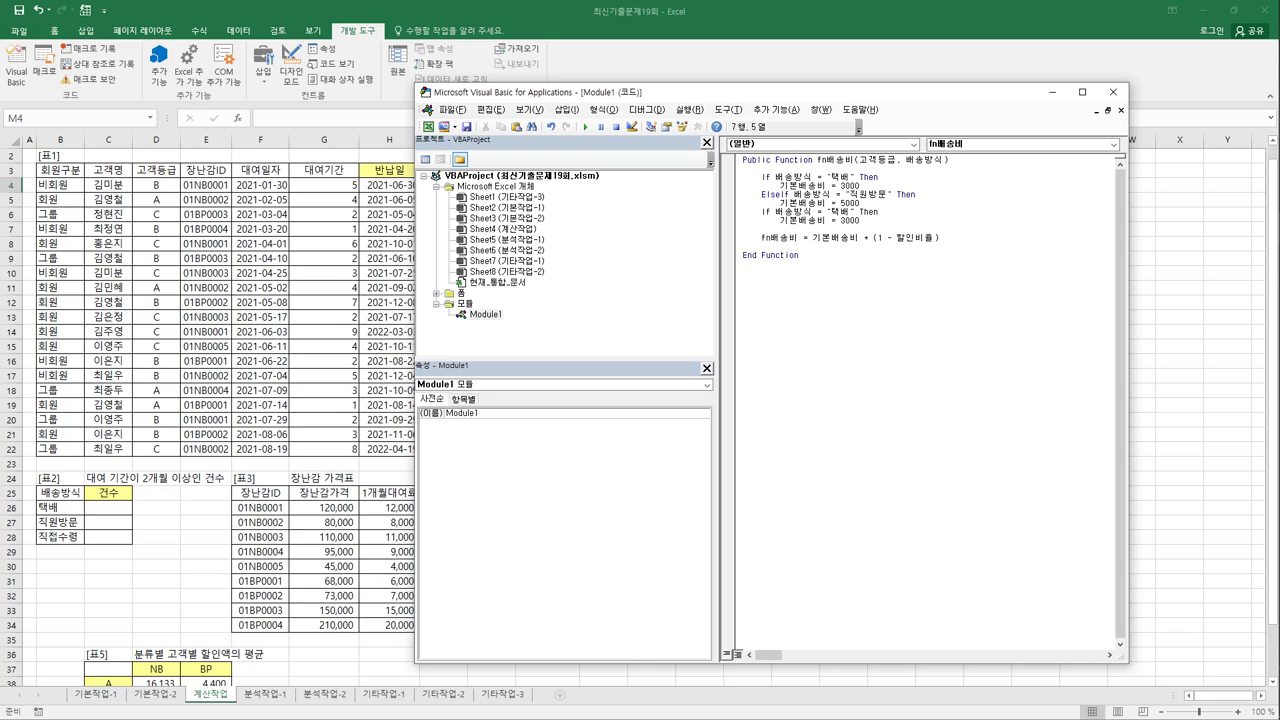
pyautogui.write('Else')
pyautogui.hotkey('shift', 'End')
pyautogui.press('Delete')
# Step: Set 기본배송비 to 0 in the Else branch and close the block with End If
pyautogui.press('Down')
pyautogui.press('End')
pyautogui.press('Left')
pyautogui.press('Left')
pyautogui.press('Left')
pyautogui.hotkey('shift', 'Right')
pyautogui.hotkey('shift', 'Right')
pyautogui.hotkey('shift', 'Right')
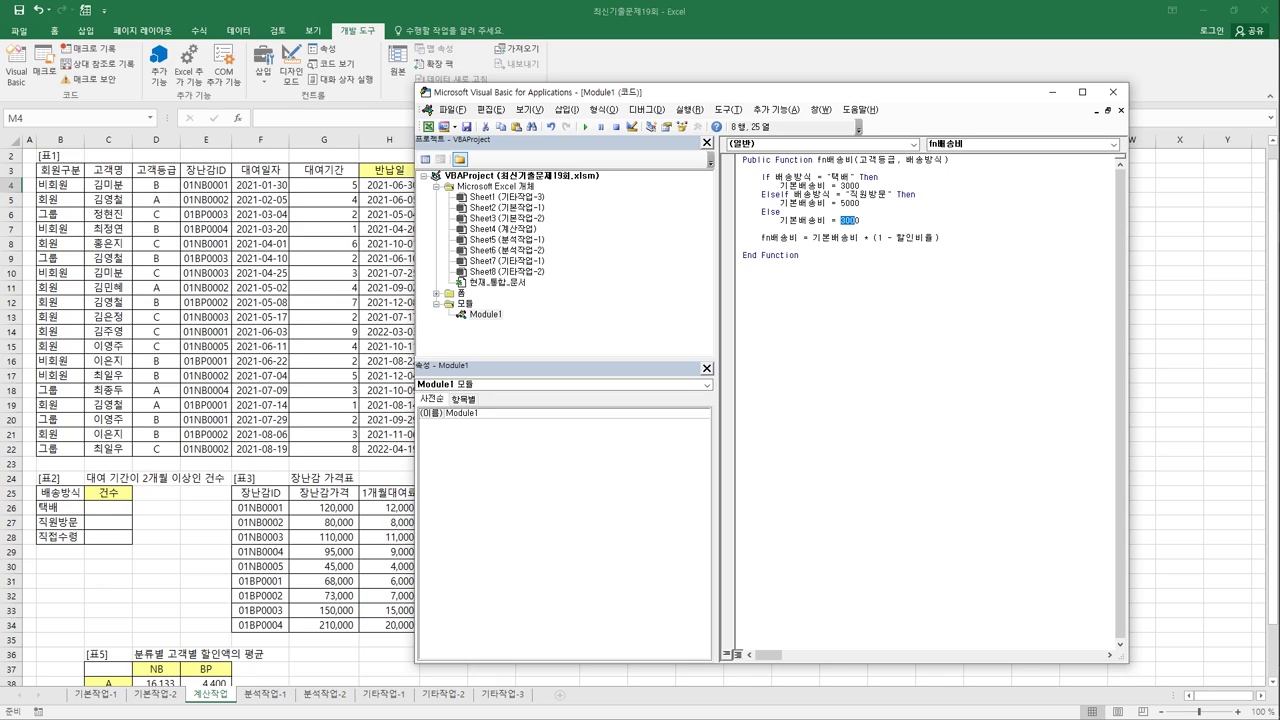
pyautogui.press('Delete')
pyautogui.press('End')
pyautogui.press('Return')
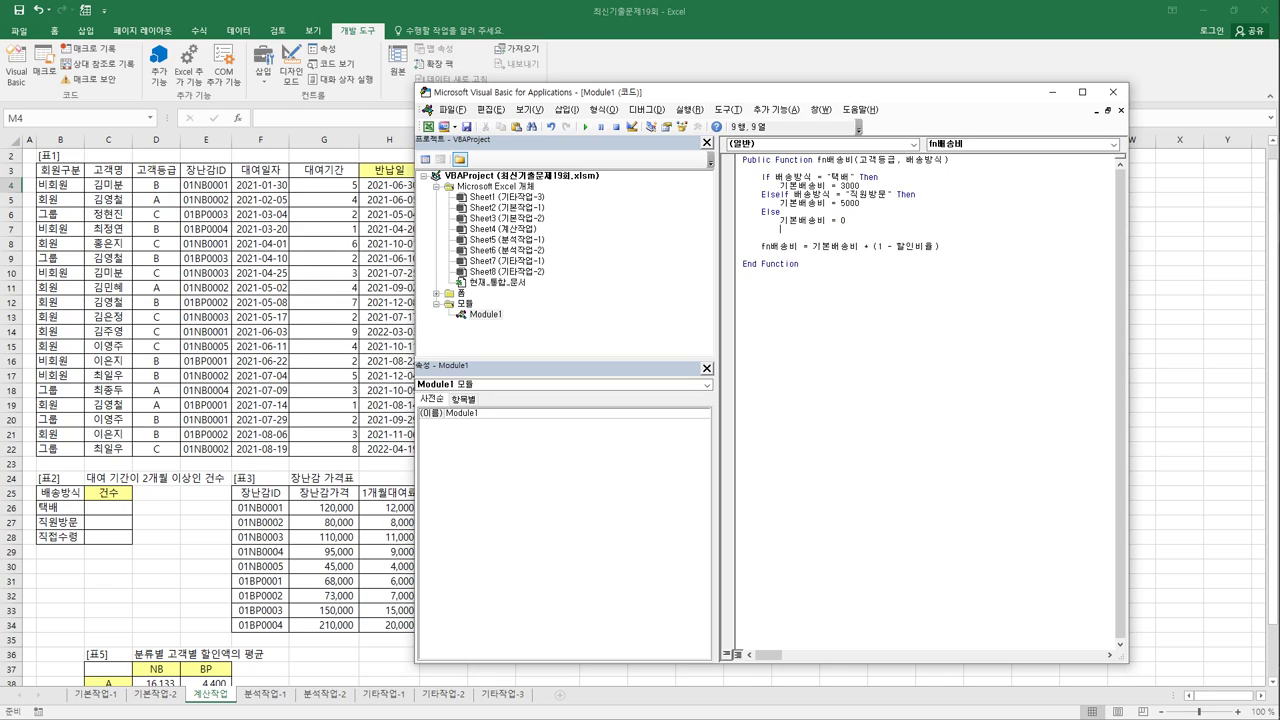
pyautogui.write('End If')
pyautogui.press('Down')
pyautogui.press('Down')
# Step: Before the return line, start a second If block that sets 할인비율 to 0.12 when 고객등급 is "A"
pyautogui.click(806, 247)
pyautogui.moveTo(812, 246); pyautogui.dragTo(858, 246)
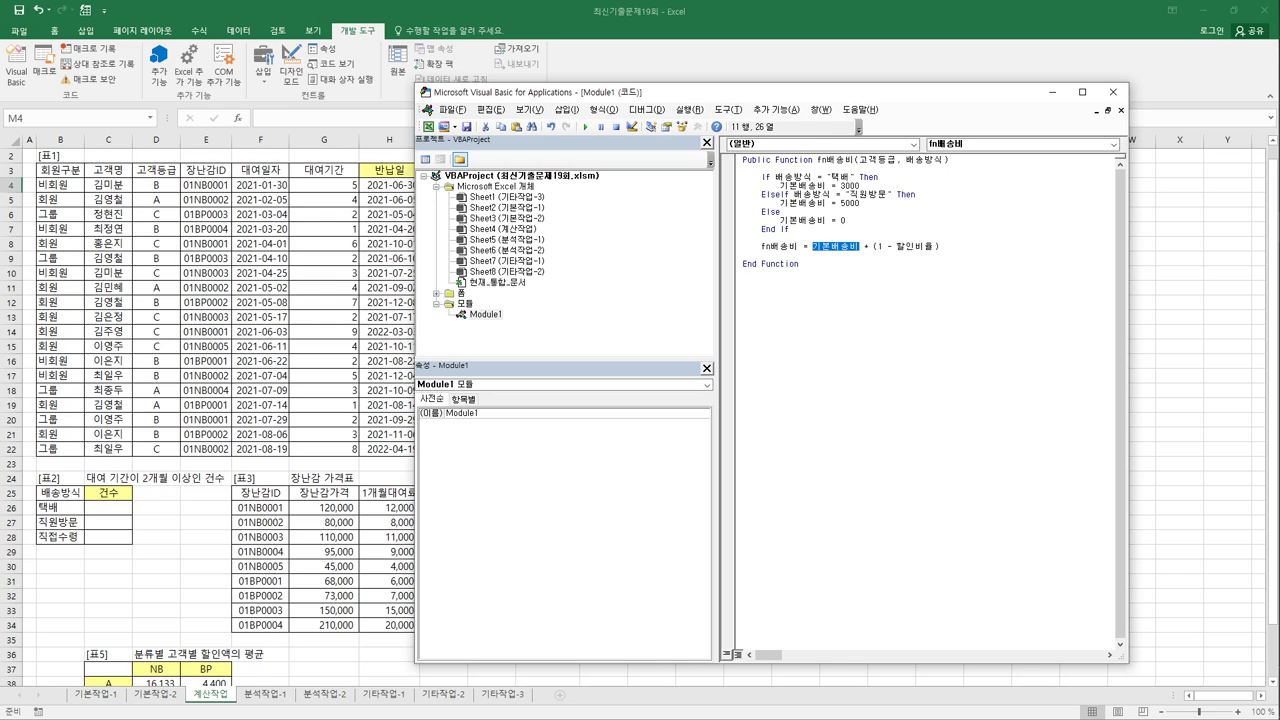
pyautogui.press('Home')
pyautogui.press('Return')
pyautogui.press('Up')
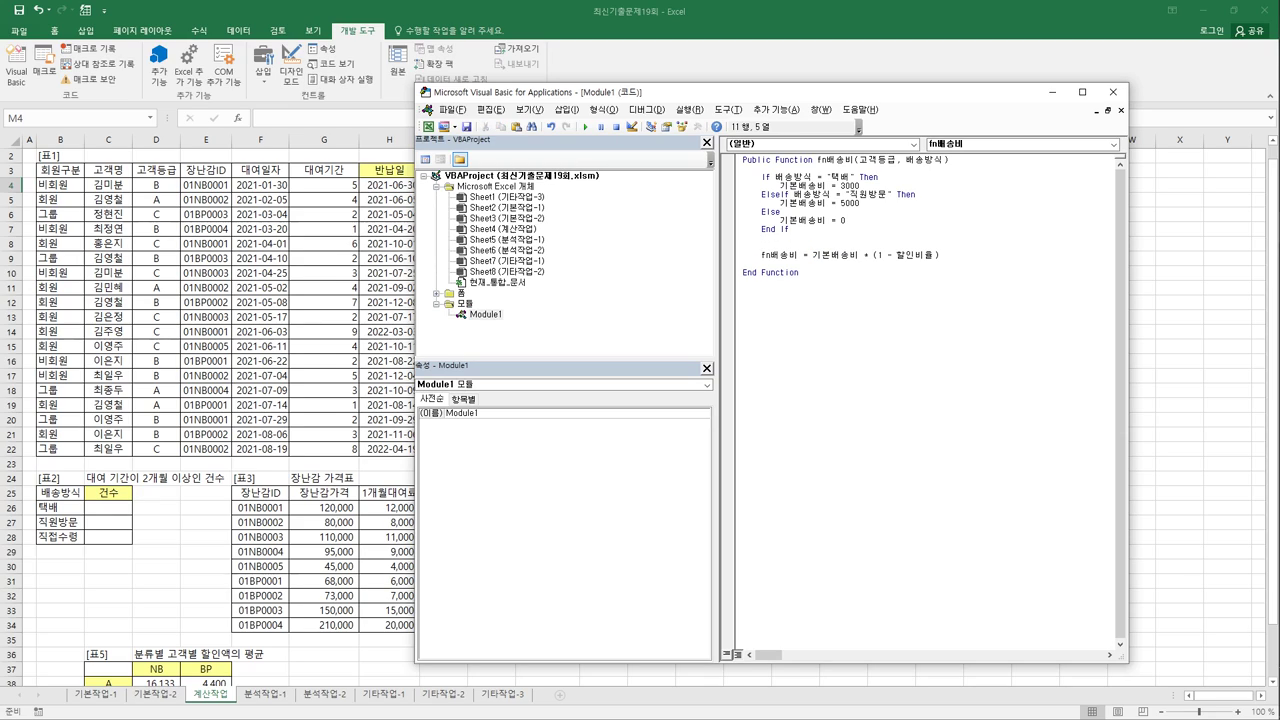
pyautogui.write('if')
pyautogui.moveTo(685, 95); pyautogui.dragTo(818, 95)
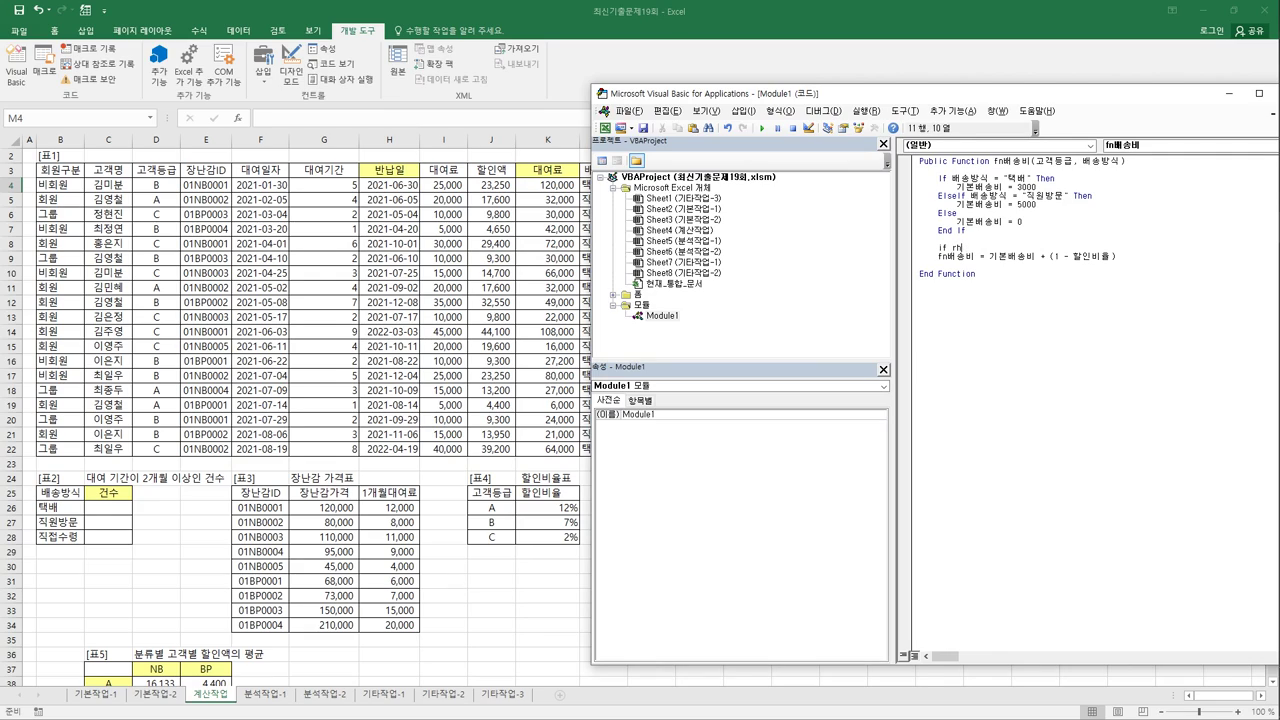
pyautogui.write('고객등급 ="A" then')
pyautogui.press('Return')
pyautogui.press('Tab')
pyautogui.write('할인비율 = 0.12')
pyautogui.press('Return')
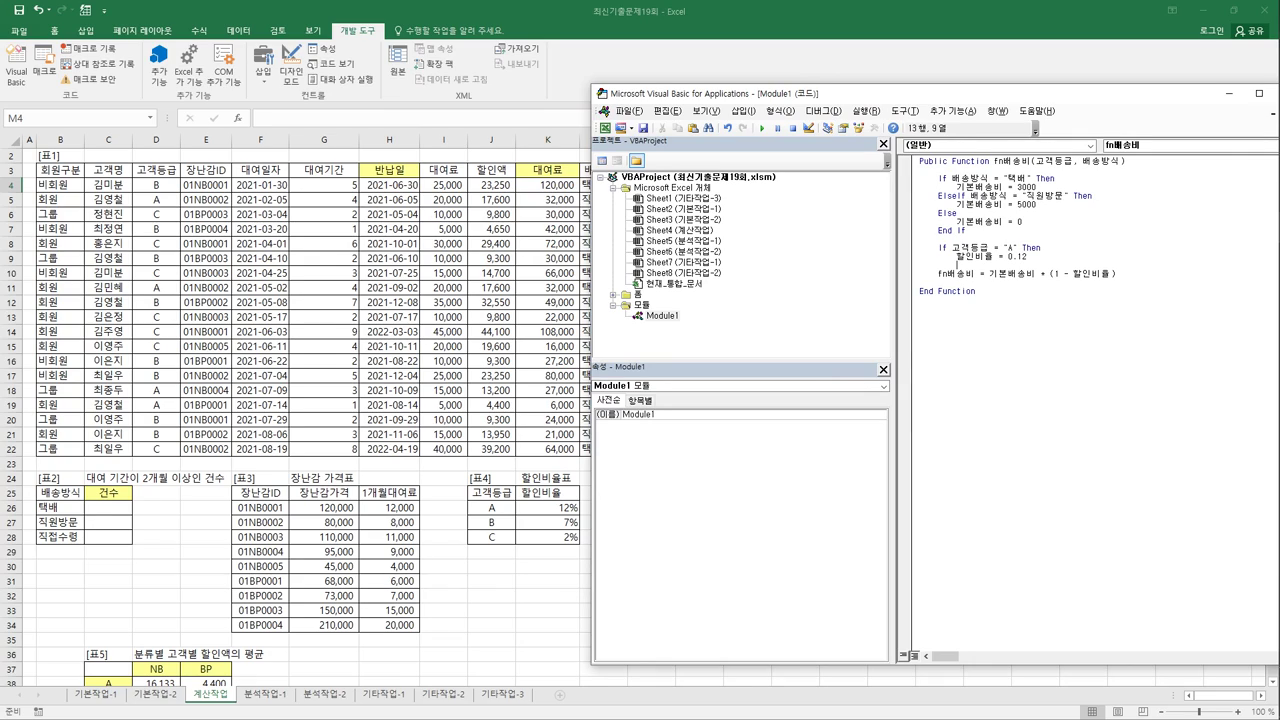
# Step: Duplicate the 고객등급 "A" condition and its 할인비율 line directly below
pyautogui.hotkey('shift', 'Down')
pyautogui.hotkey('shift', 'End')
pyautogui.hotkey('ctrl', 'c')
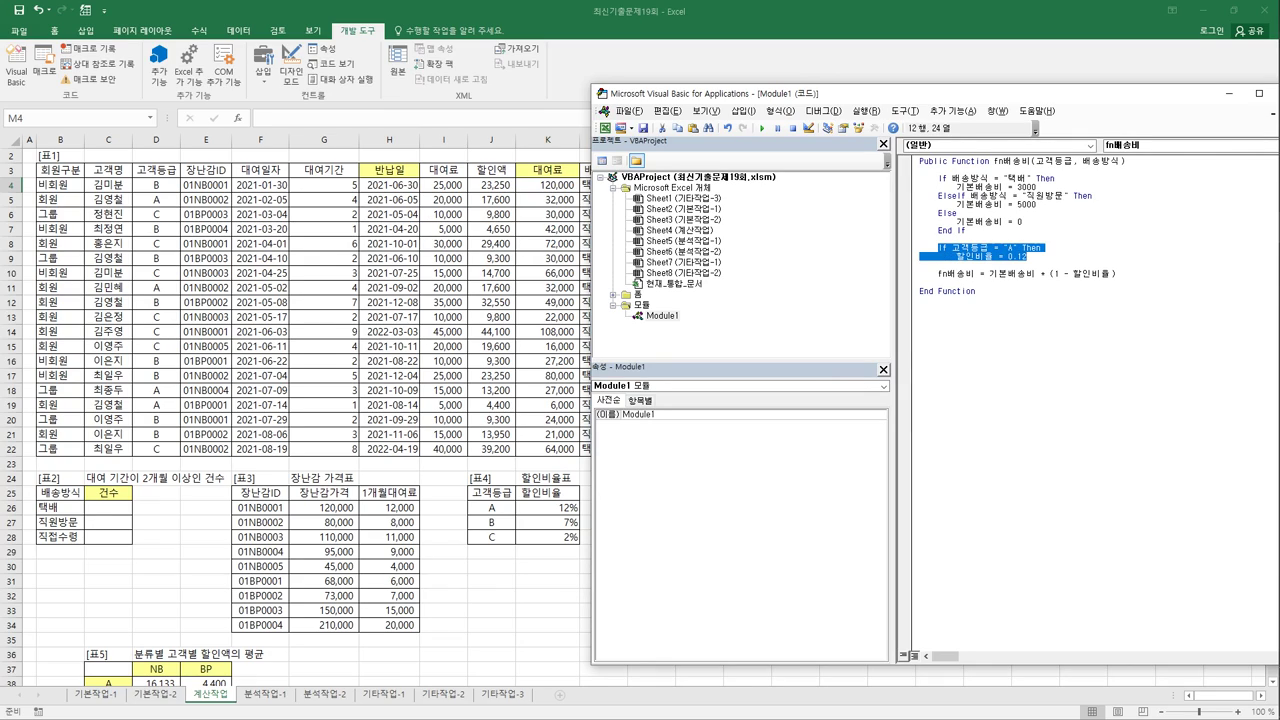
pyautogui.click(938, 264)
pyautogui.hotkey('ctrl', 'v')
pyautogui.press('Return')
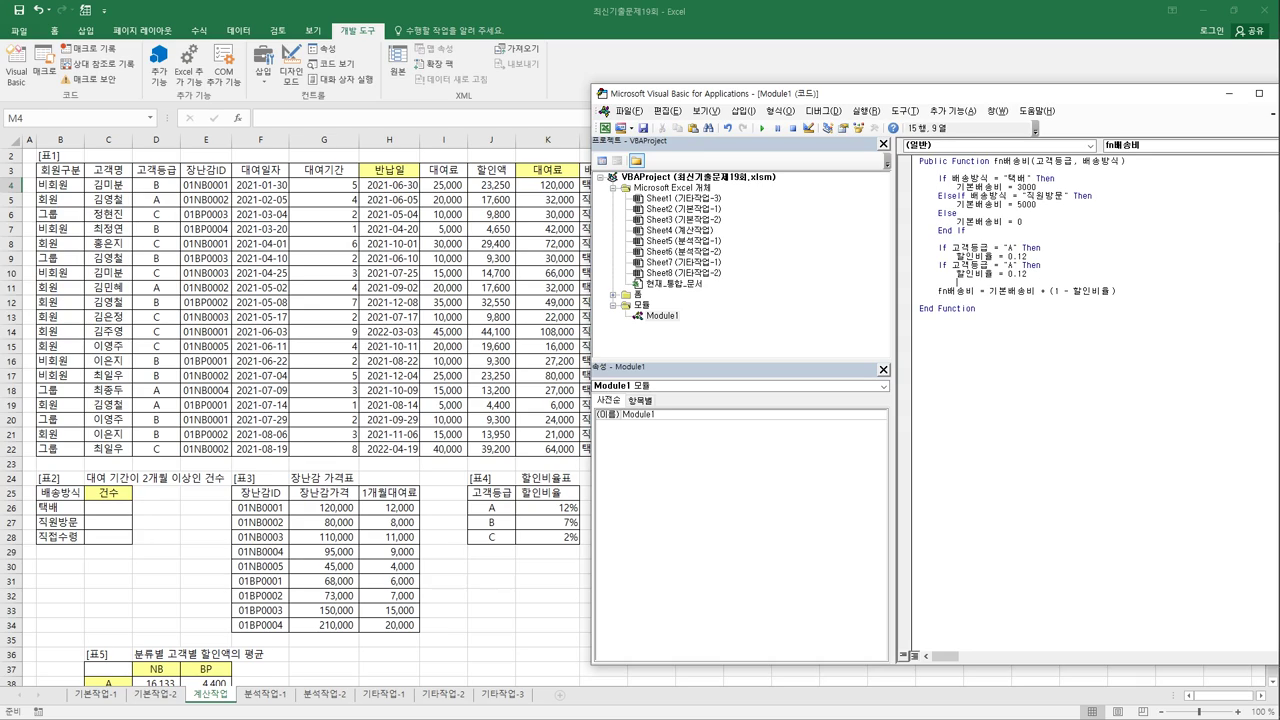
# Step: Turn the duplicated condition into ElseIf 고객등급 = "B" with 할인비율 set to 0.07
pyautogui.press('End')
pyautogui.click(1016, 265)
pyautogui.write('B')
pyautogui.press('Delete')
pyautogui.press('BackSpace')
pyautogui.press('Delete')
pyautogui.write('07')
pyautogui.click(938, 265)
pyautogui.write('else')
pyautogui.press('End')
# Step: Add an Else branch below the grade B branch and paste a copy of the 할인비율 line into it
pyautogui.press('Return')
pyautogui.press('BackSpace')
pyautogui.write('else')
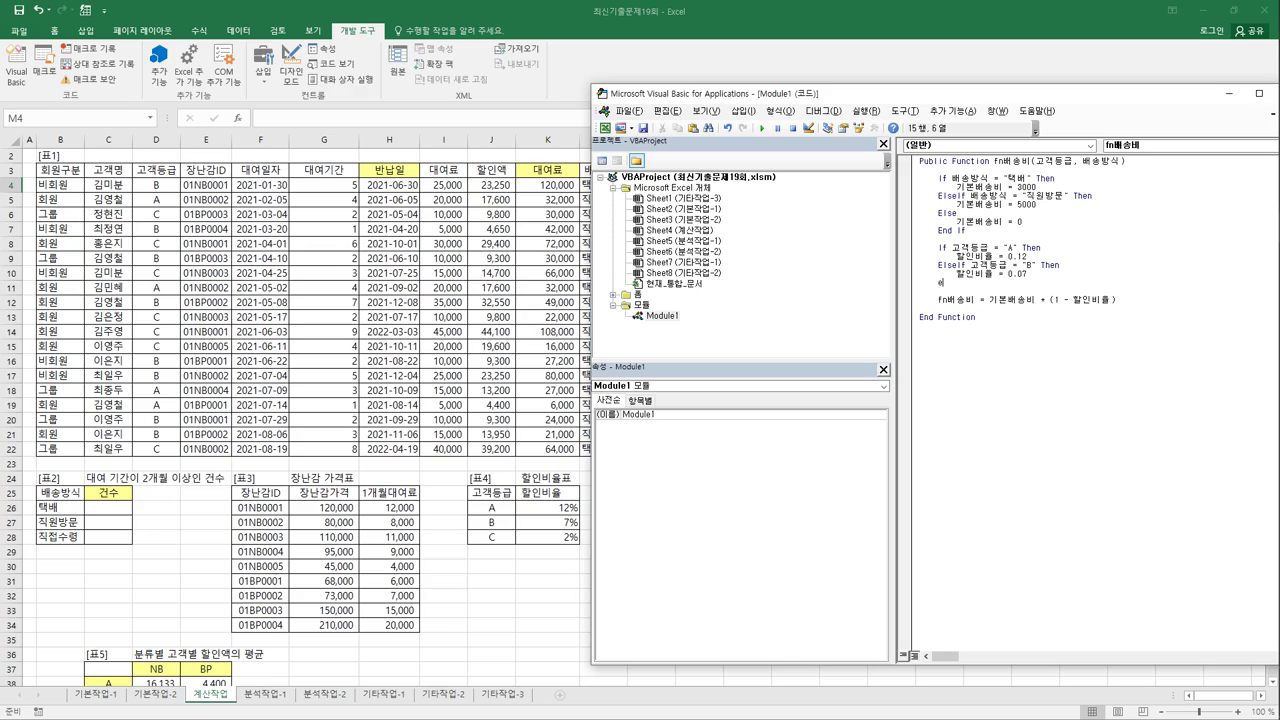
pyautogui.press('Return')
pyautogui.hotkey('shift', 'End')
pyautogui.hotkey('ctrl', 'c')
pyautogui.press('Down')
pyautogui.press('Down')
pyautogui.hotkey('ctrl', 'v')
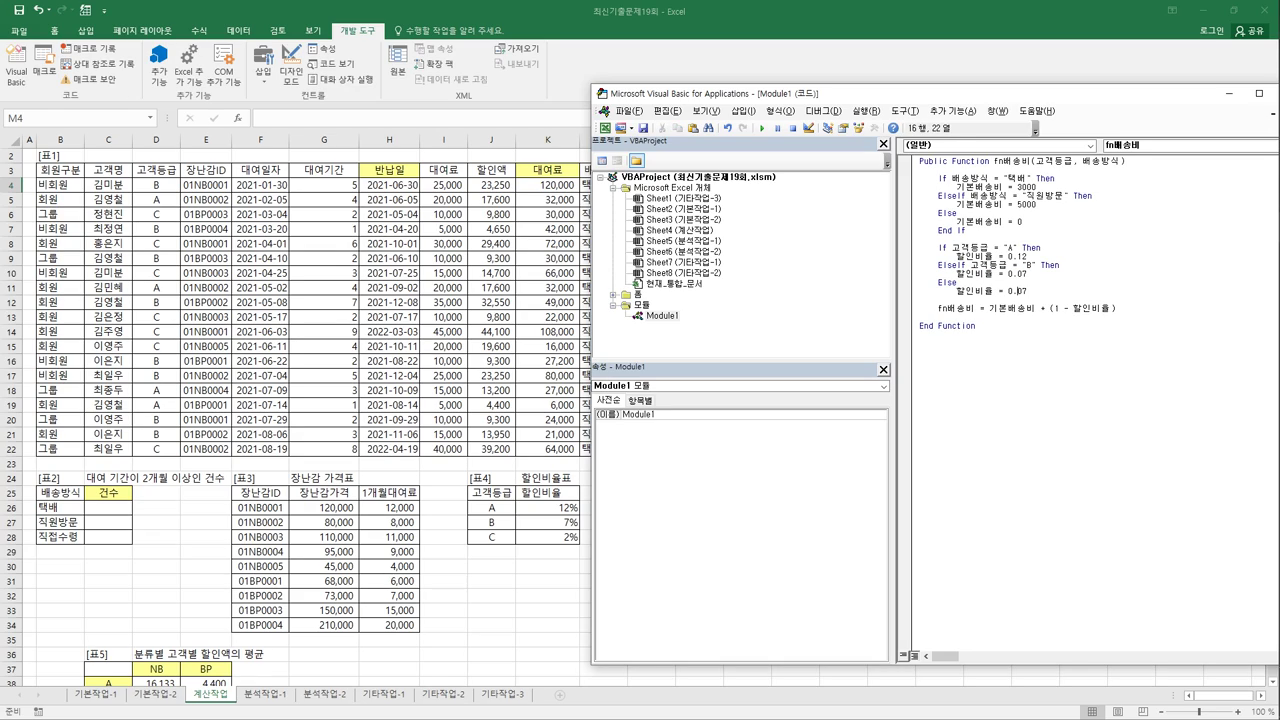
# Step: Set 할인비율 to 0.02 in the Else branch and close the block with End If
pyautogui.hotkey('shift', 'Right')
pyautogui.press('Delete')
pyautogui.write('2')
pyautogui.press('Return')
pyautogui.write('endIf')
pyautogui.press('Down')
pyautogui.press('Down')
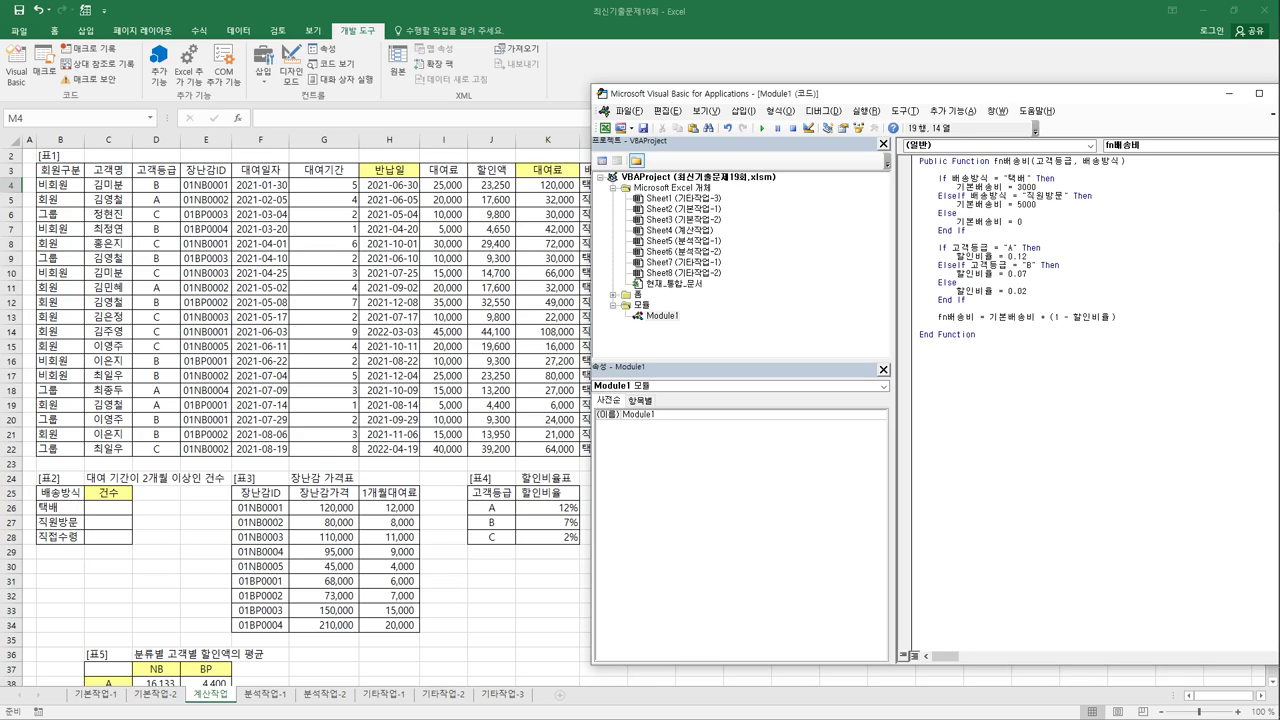
# Step: Close the Visual Basic editor and insert the user-defined (사용자 정의) function fn배송비 in M4
pyautogui.moveTo(913, 95); pyautogui.dragTo(631, 86)
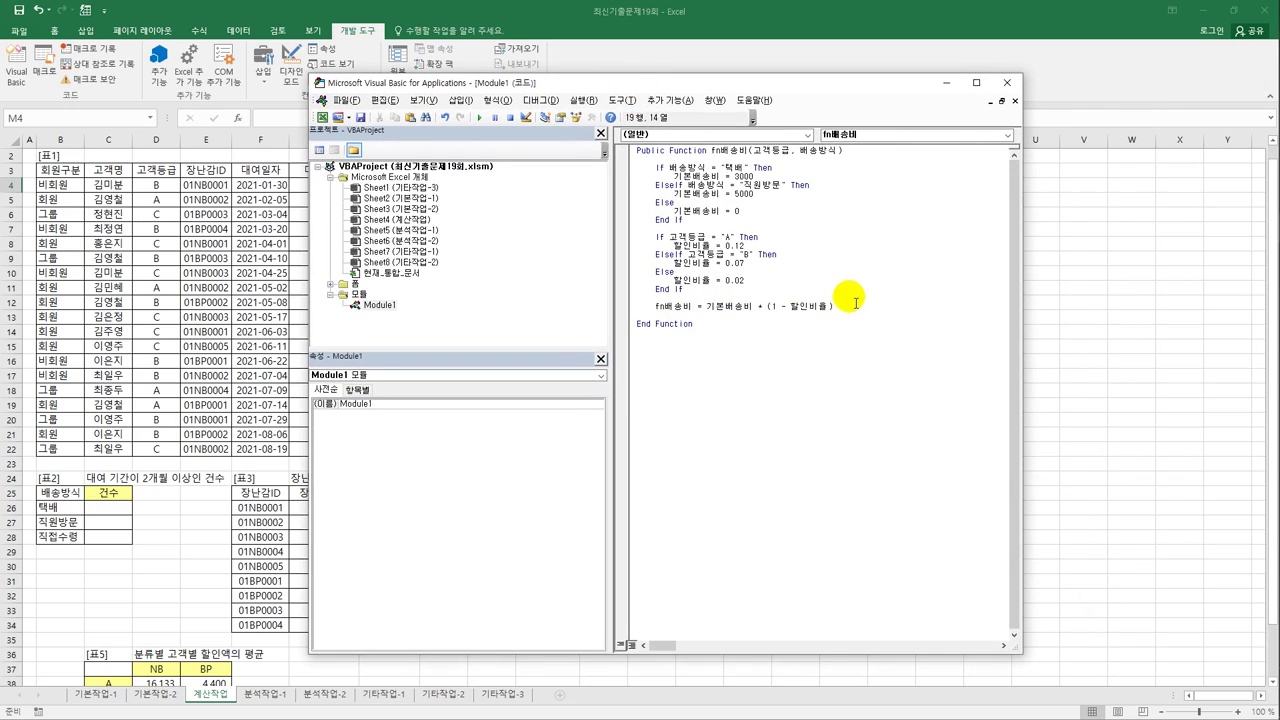
pyautogui.click(1007, 82)
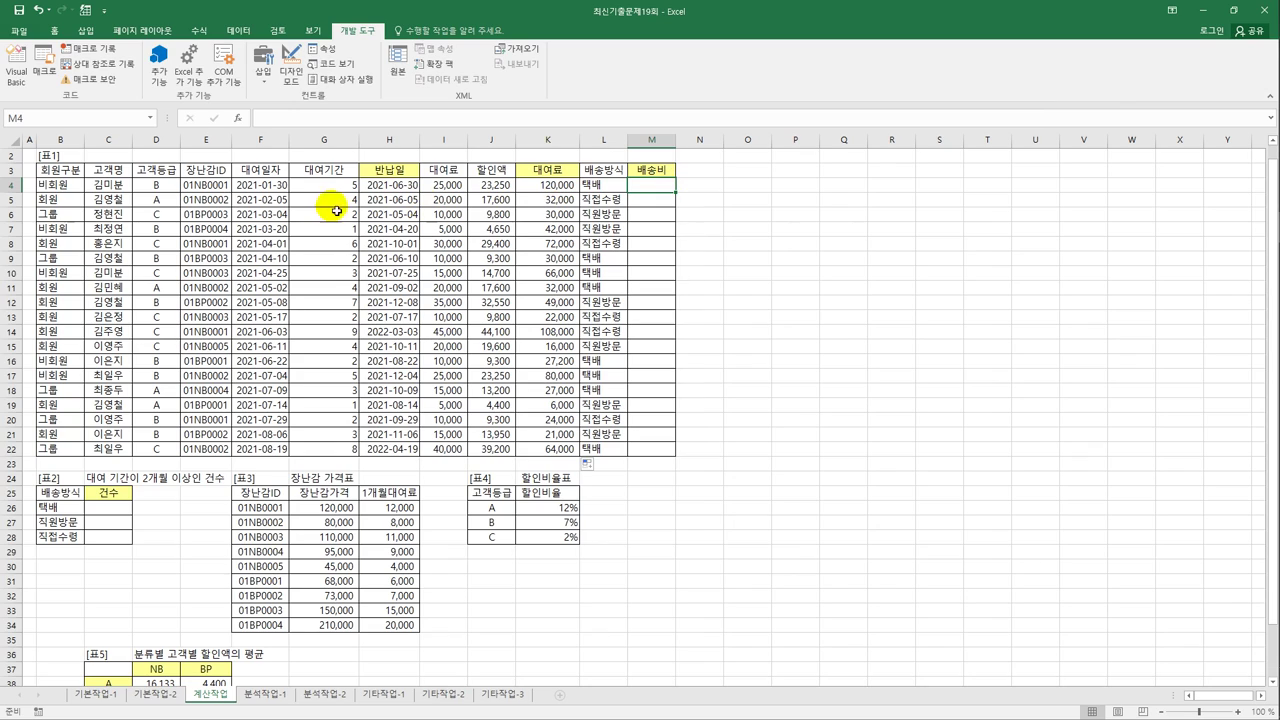
pyautogui.click(237, 118)
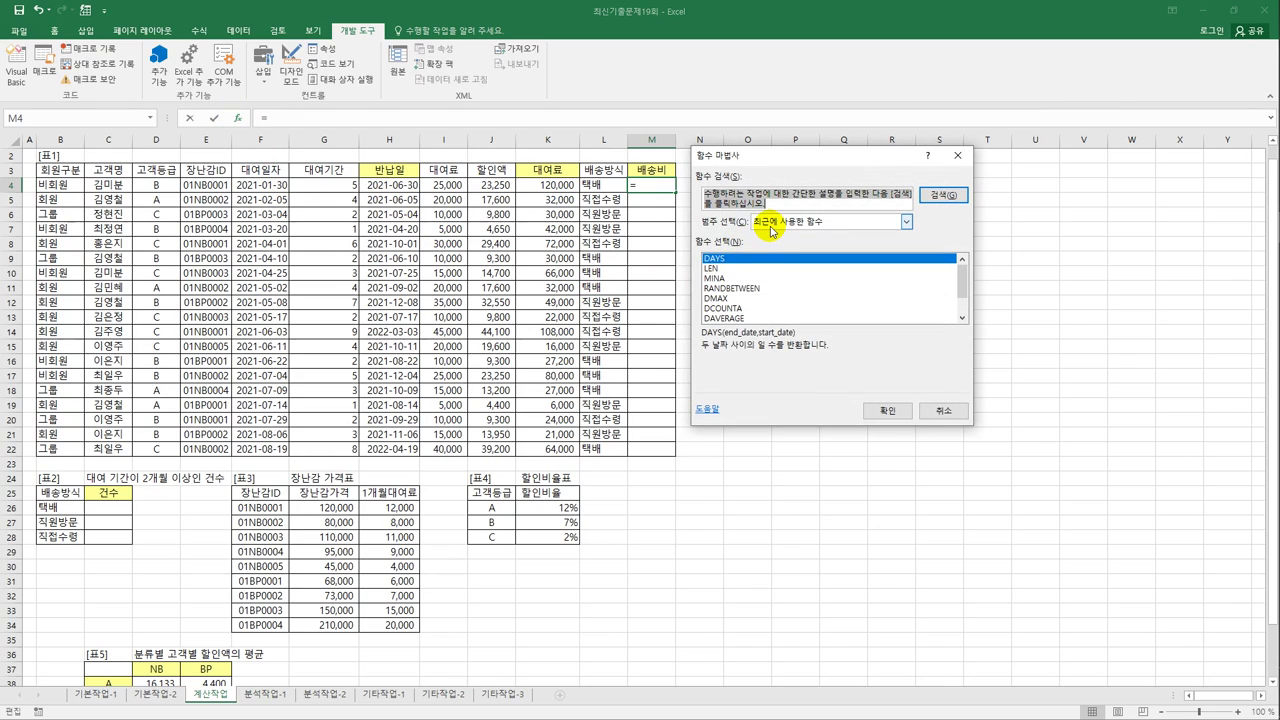
pyautogui.click(771, 222)
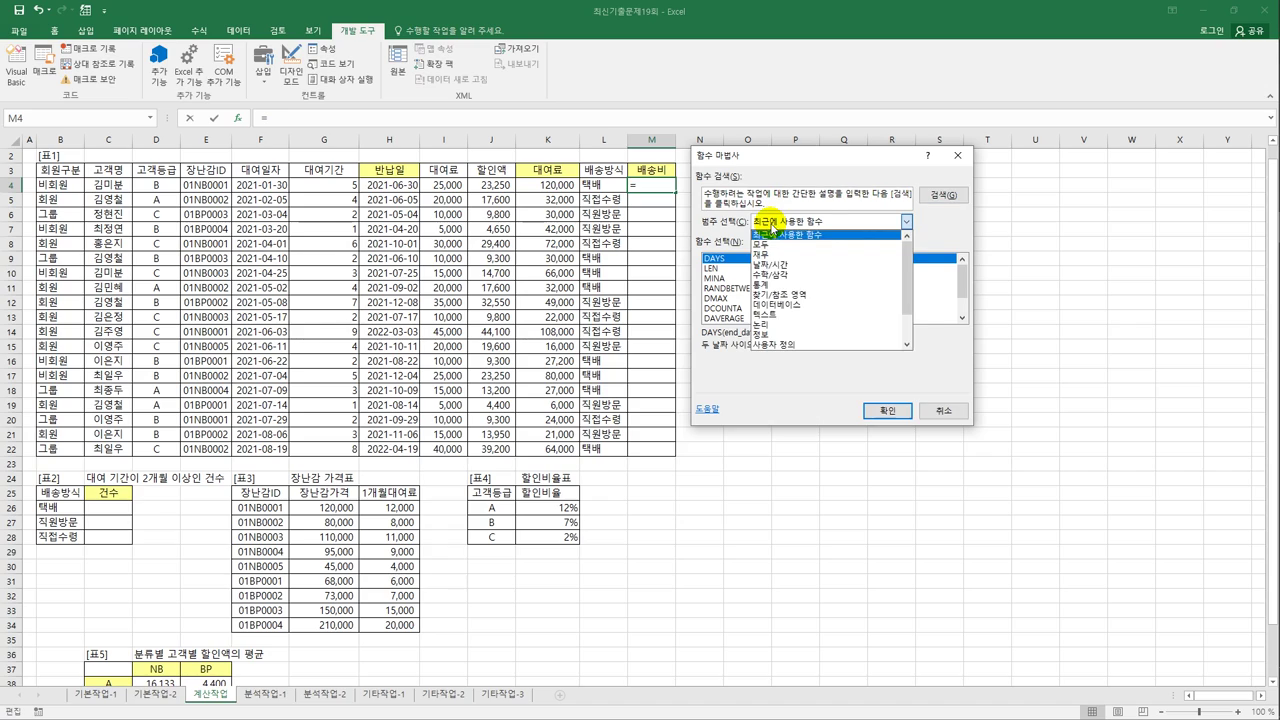
pyautogui.click(775, 350)
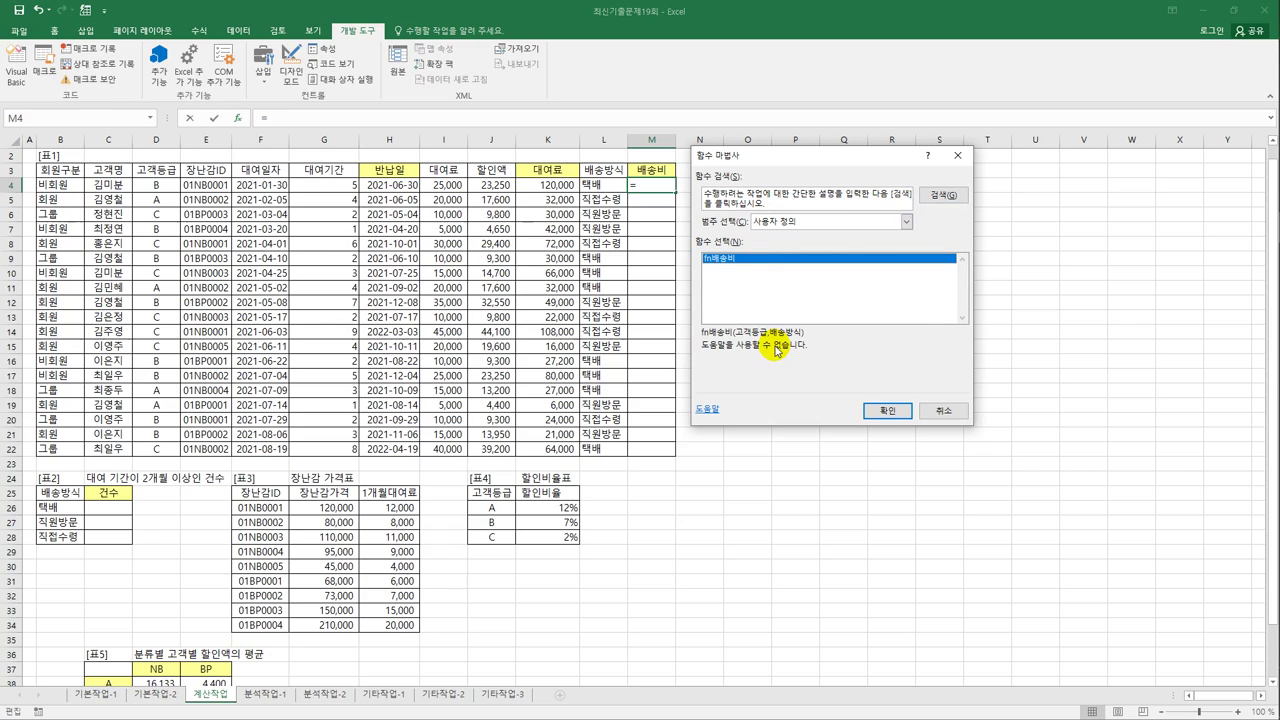
pyautogui.click(887, 410)
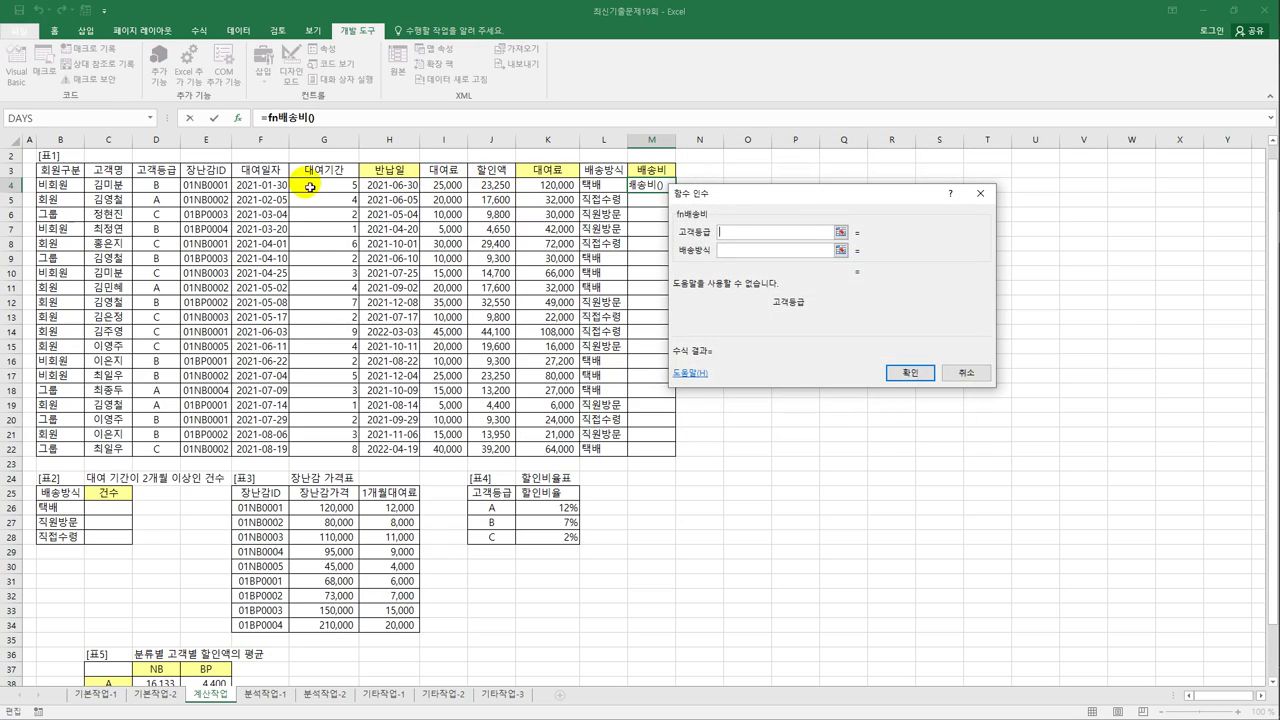
# Step: Set 고객등급 to D4 and 배송방식 to L4, confirm the function, and fill it down M4:M22
pyautogui.click(150, 185)
pyautogui.click(740, 251)
pyautogui.click(617, 187)
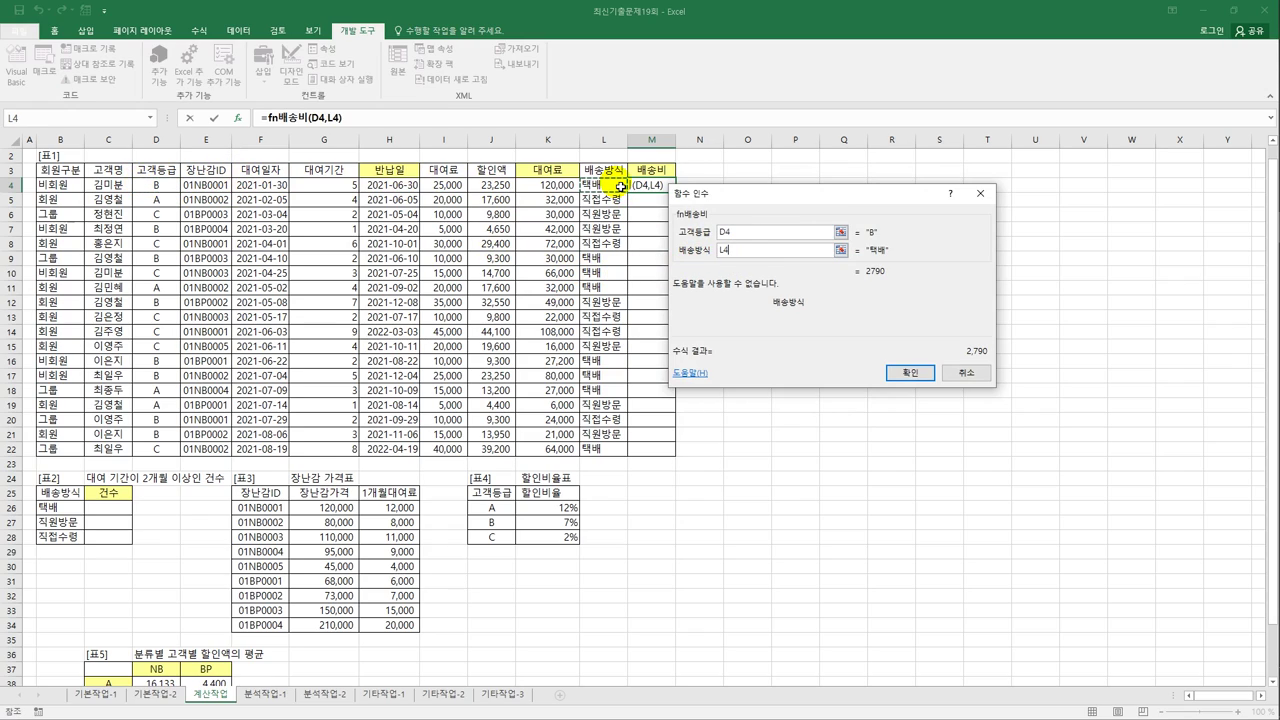
pyautogui.click(912, 373)
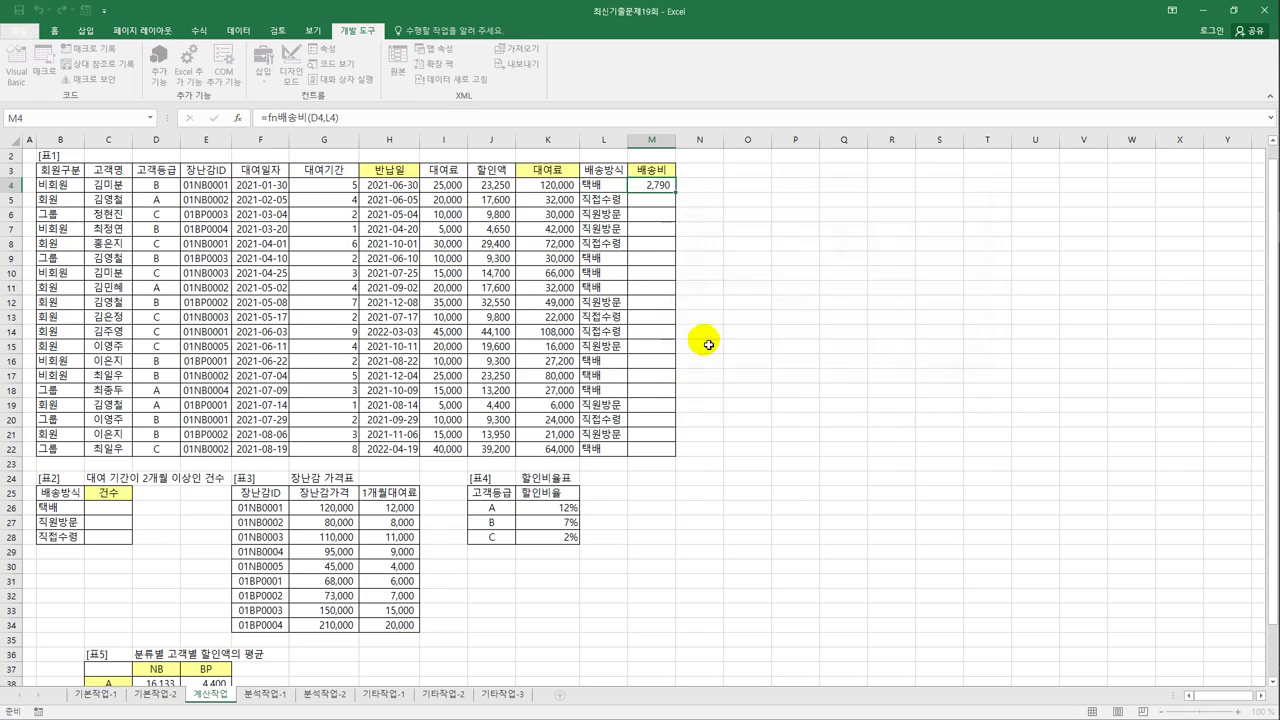
pyautogui.doubleClick(678, 194)
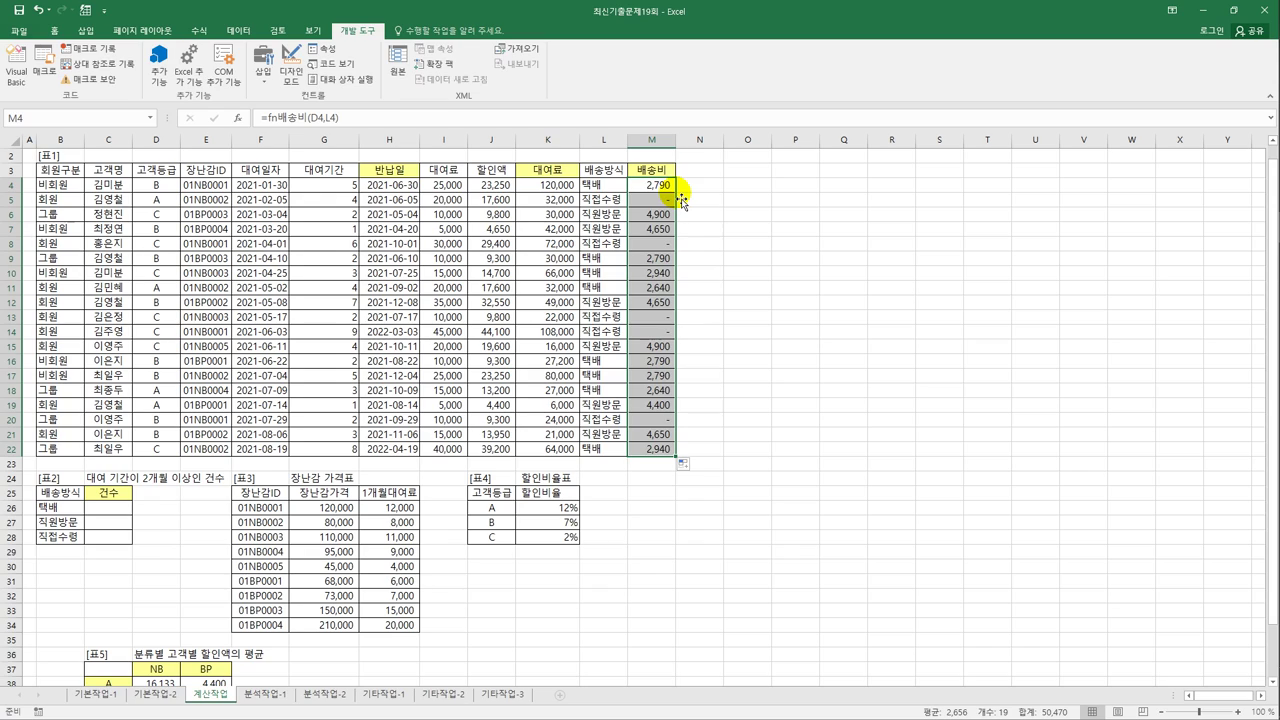
# Step: In C26 start a SUM(IF( formula whose first condition compares the absolute range $L$4:$L$22 with B26
pyautogui.click(109, 512)
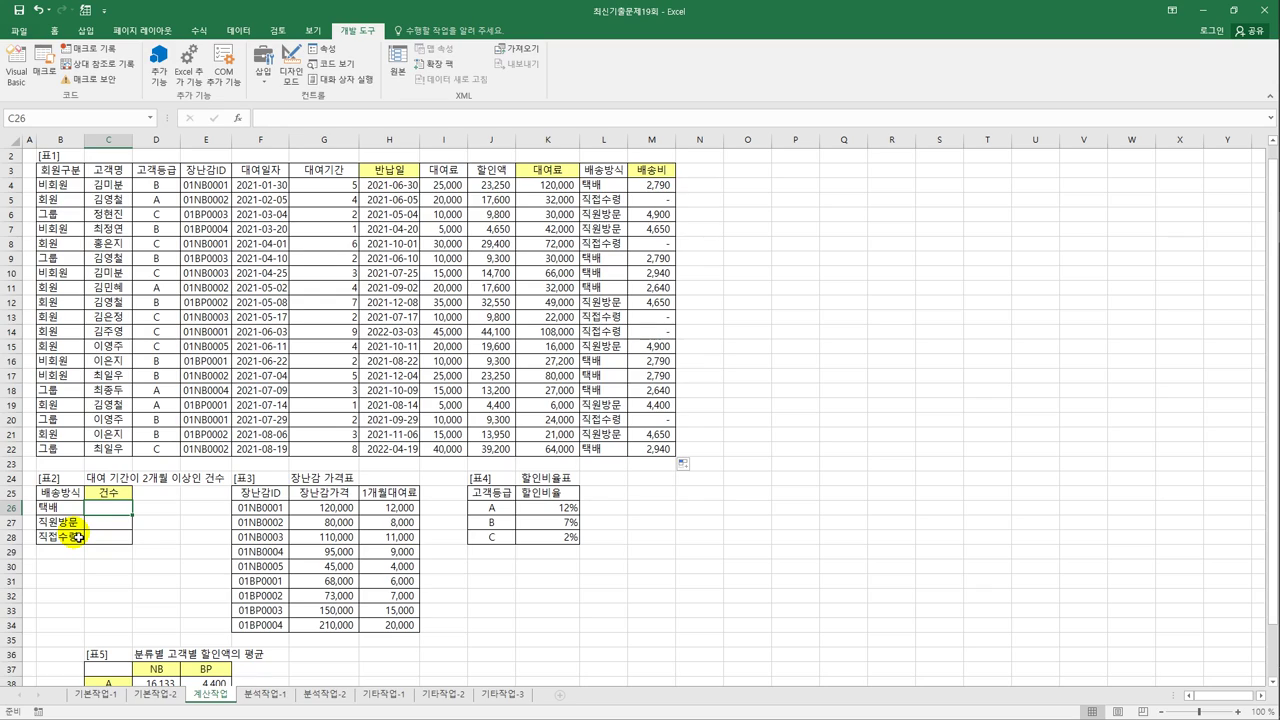
pyautogui.write('=su')
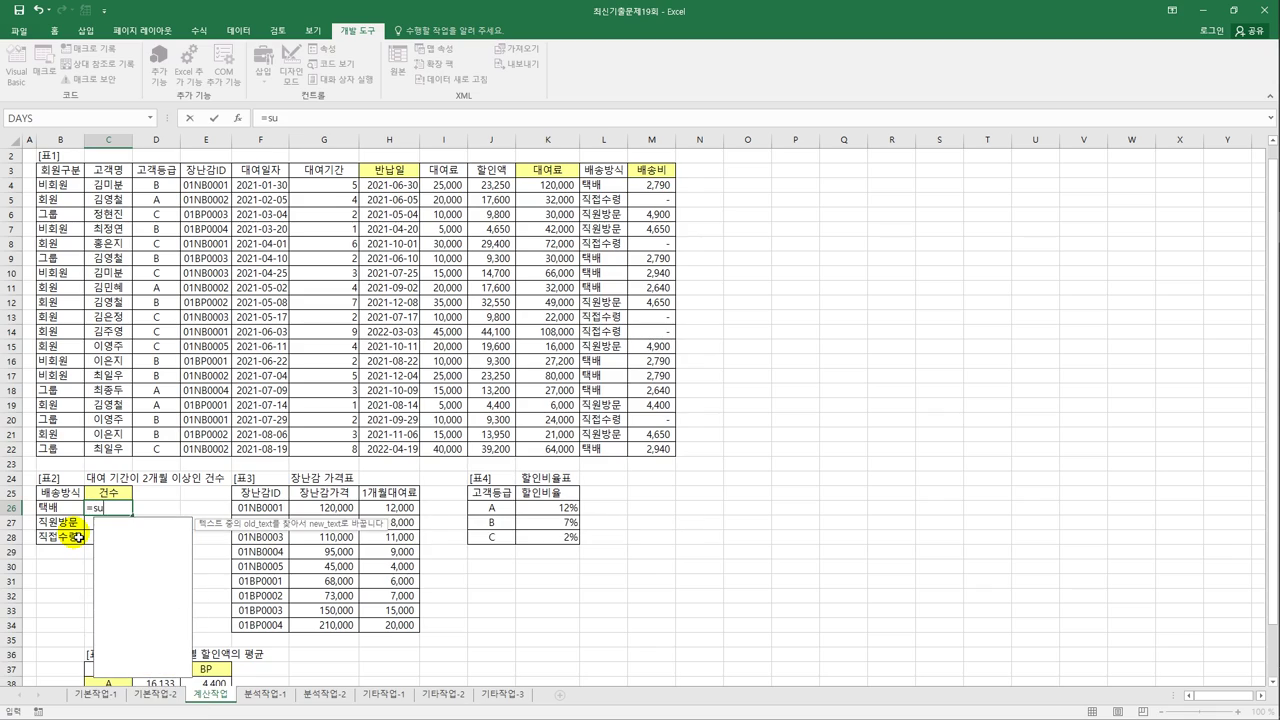
pyautogui.write('m(if(')
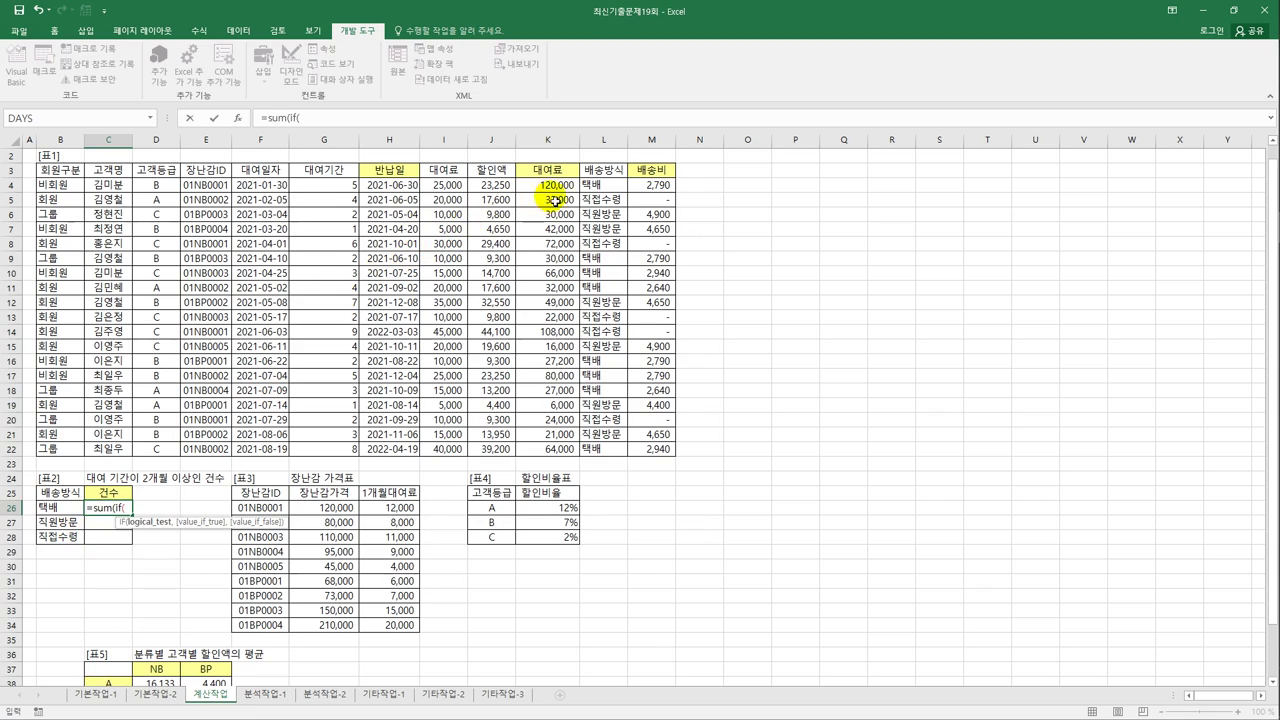
pyautogui.write('(')
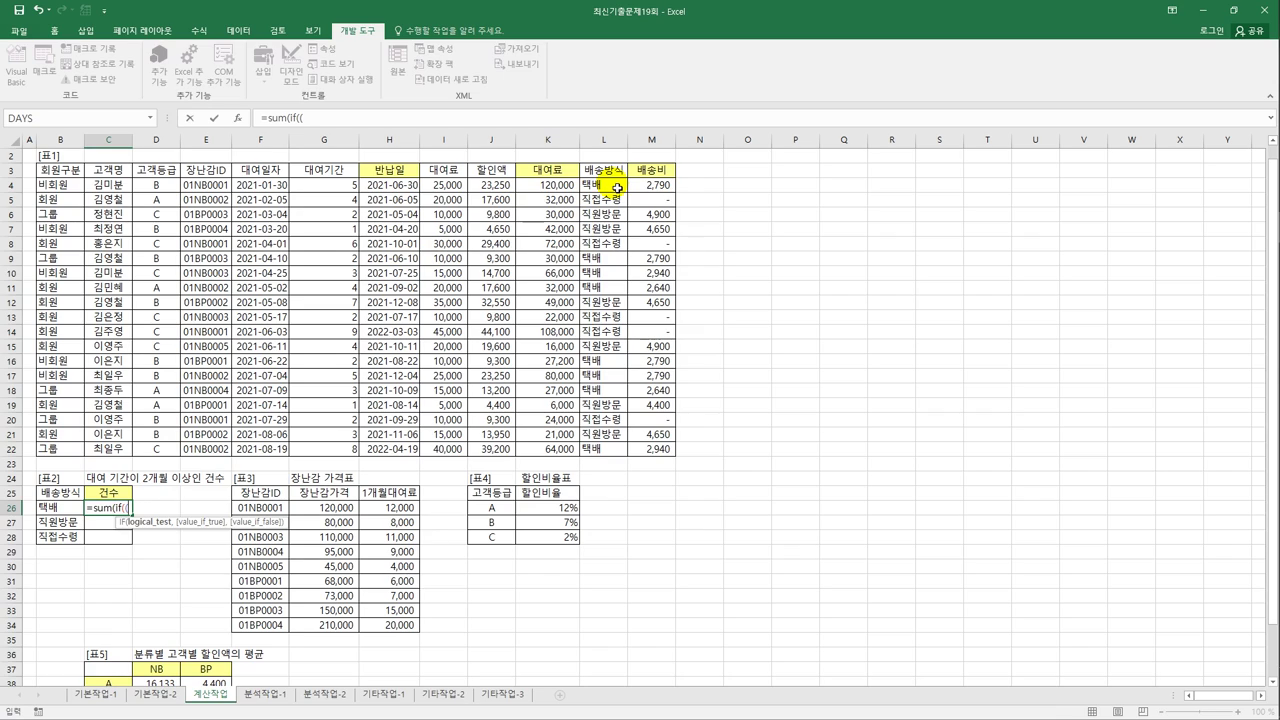
pyautogui.moveTo(617, 188); pyautogui.dragTo(605, 457)
pyautogui.press('F4')
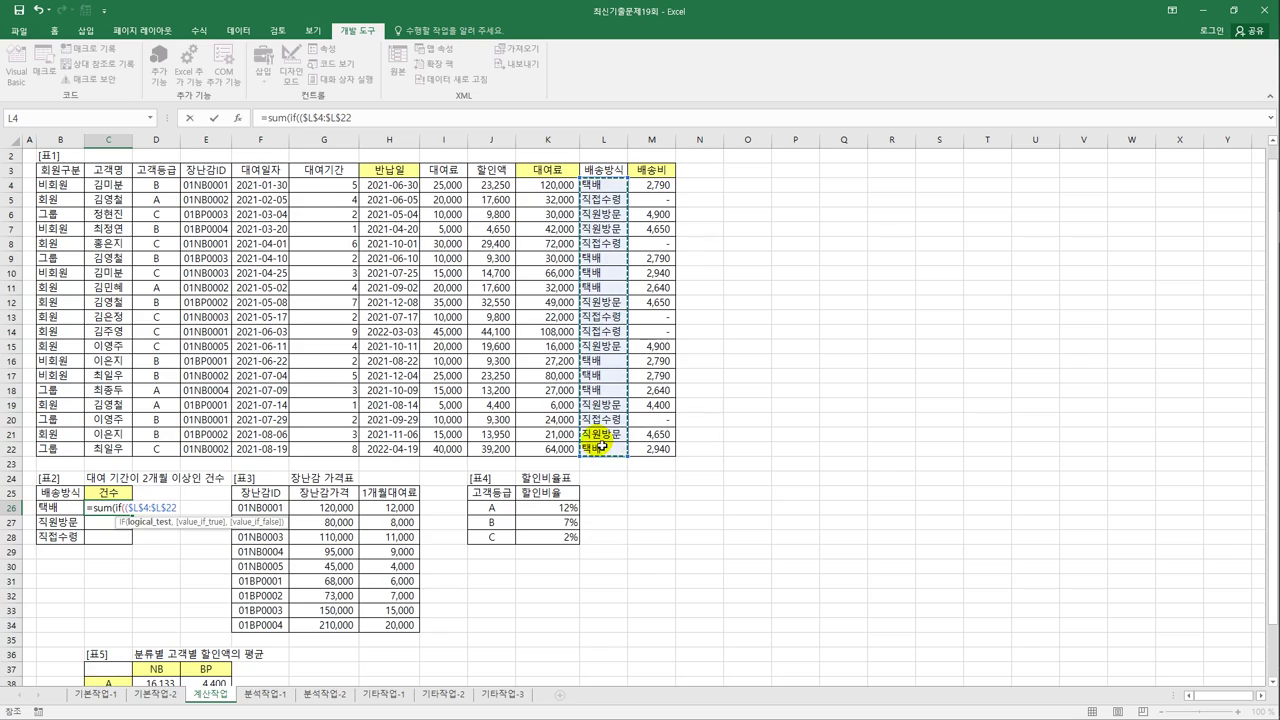
pyautogui.write('=')
pyautogui.press('Left')
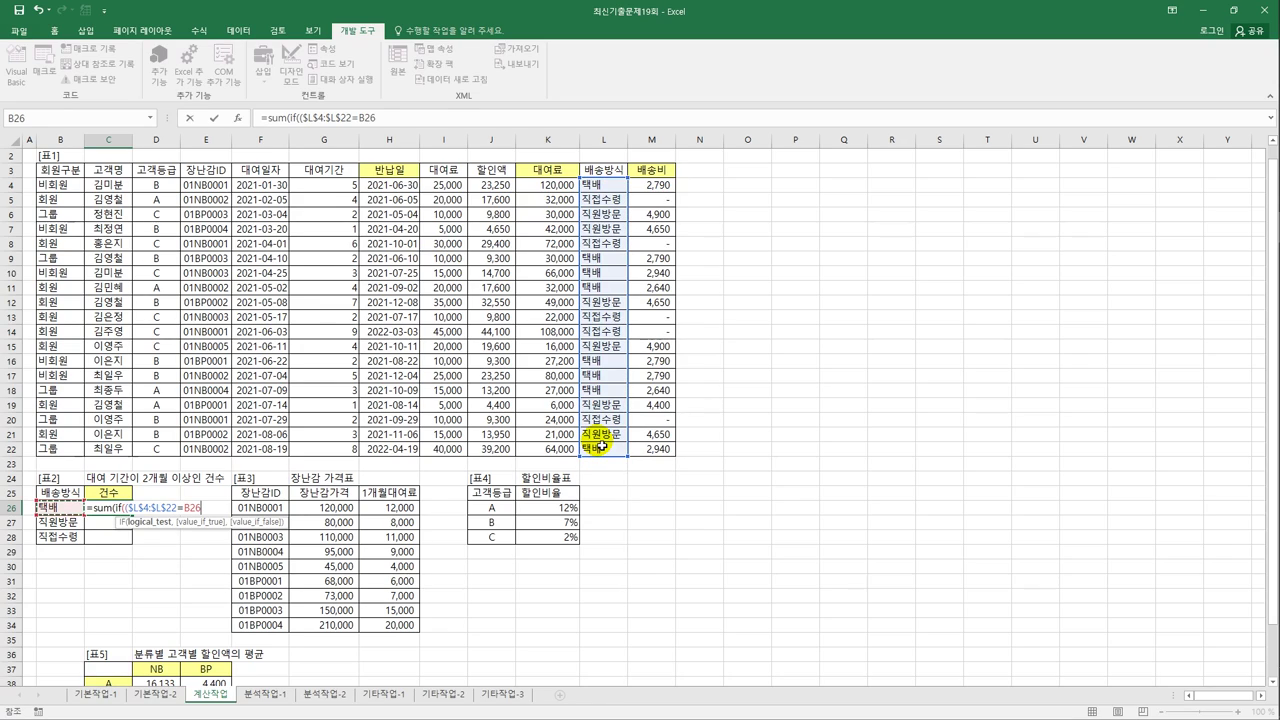
# Step: Complete the formula with *($G$4:$G$22>=2),1,0)), enter it as an array formula, and fill it down to C28
pyautogui.write(')*(')
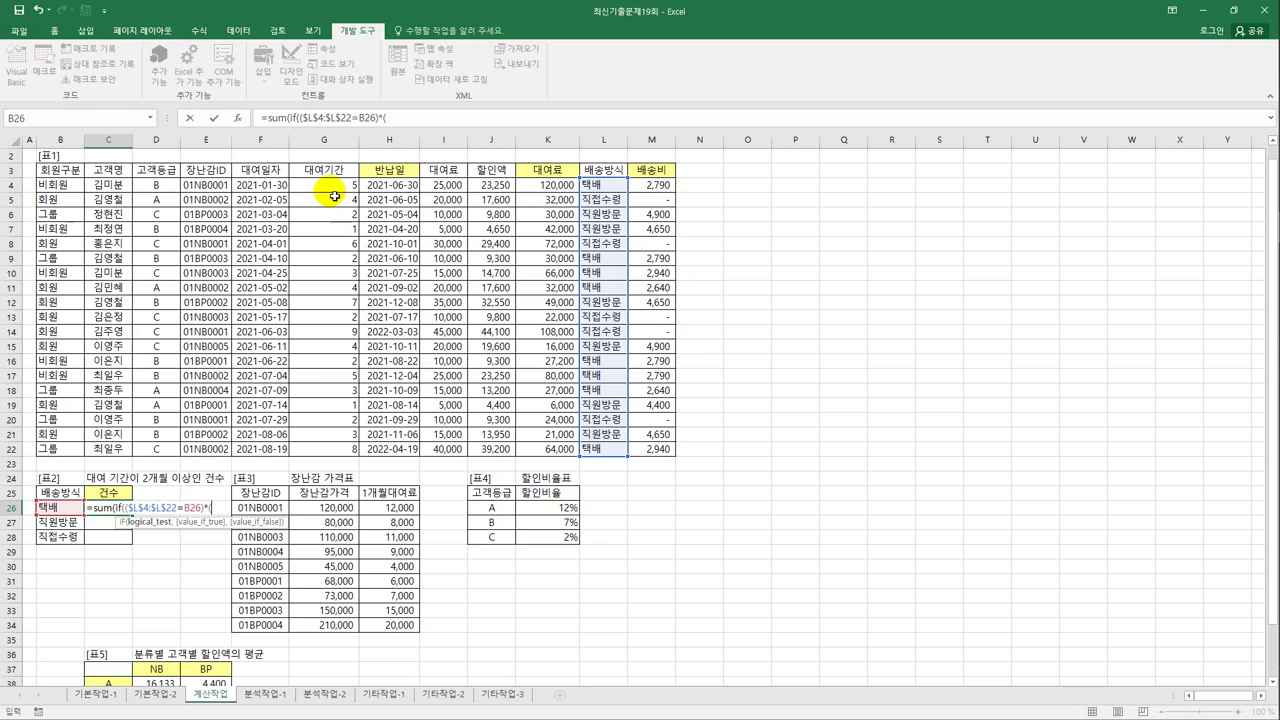
pyautogui.moveTo(335, 187); pyautogui.dragTo(351, 449)
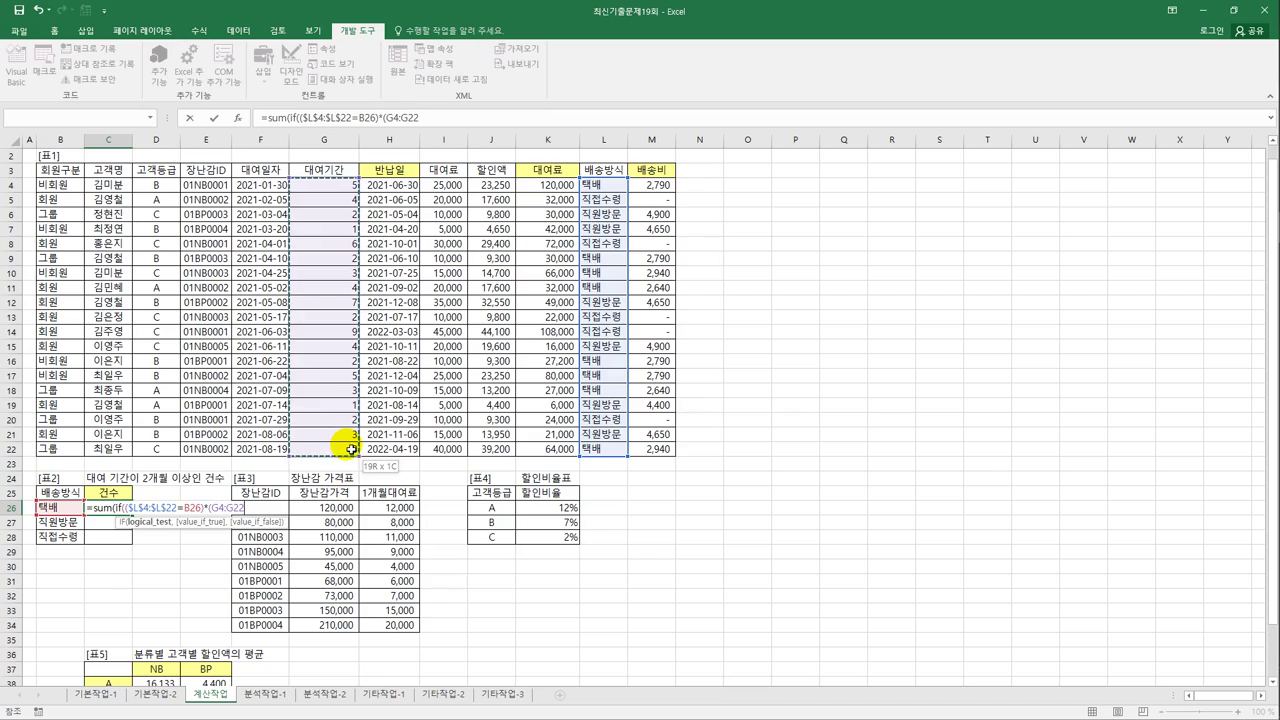
pyautogui.press('F4')
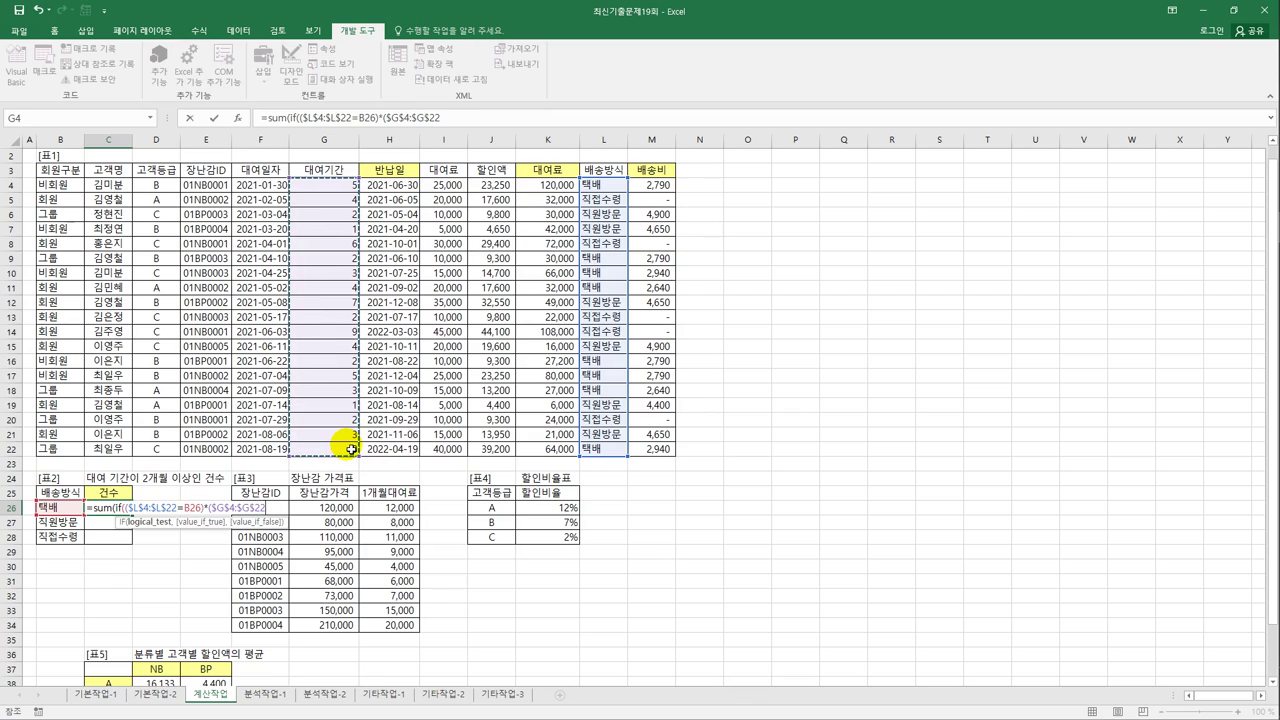
pyautogui.write('>=2),')
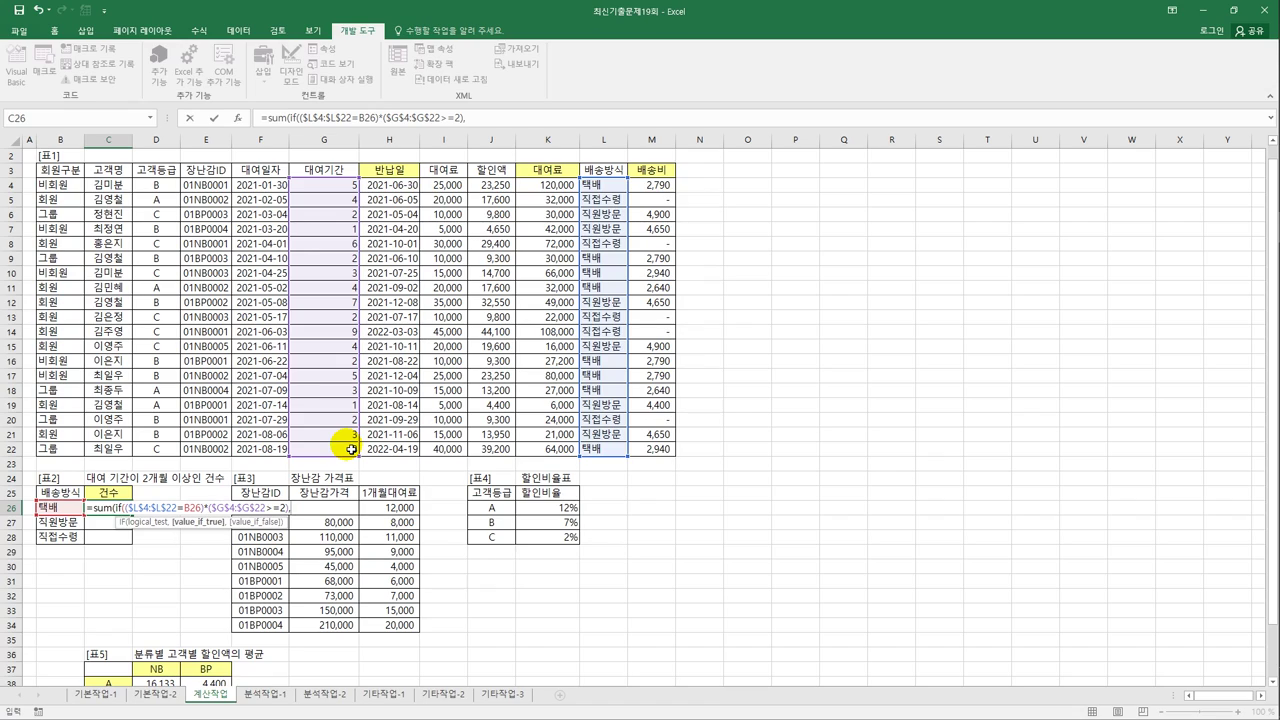
pyautogui.write('1,0')
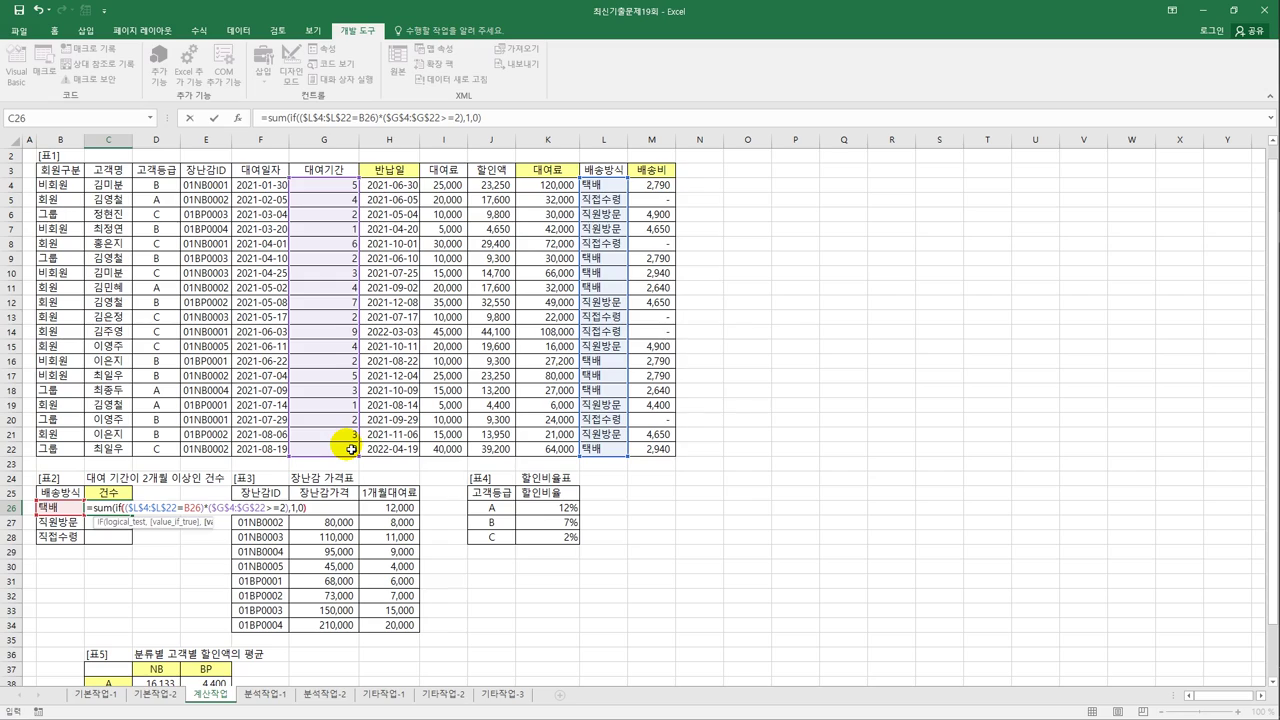
pyautogui.write('))')
pyautogui.hotkey('ctrl', 'shift', 'Return')
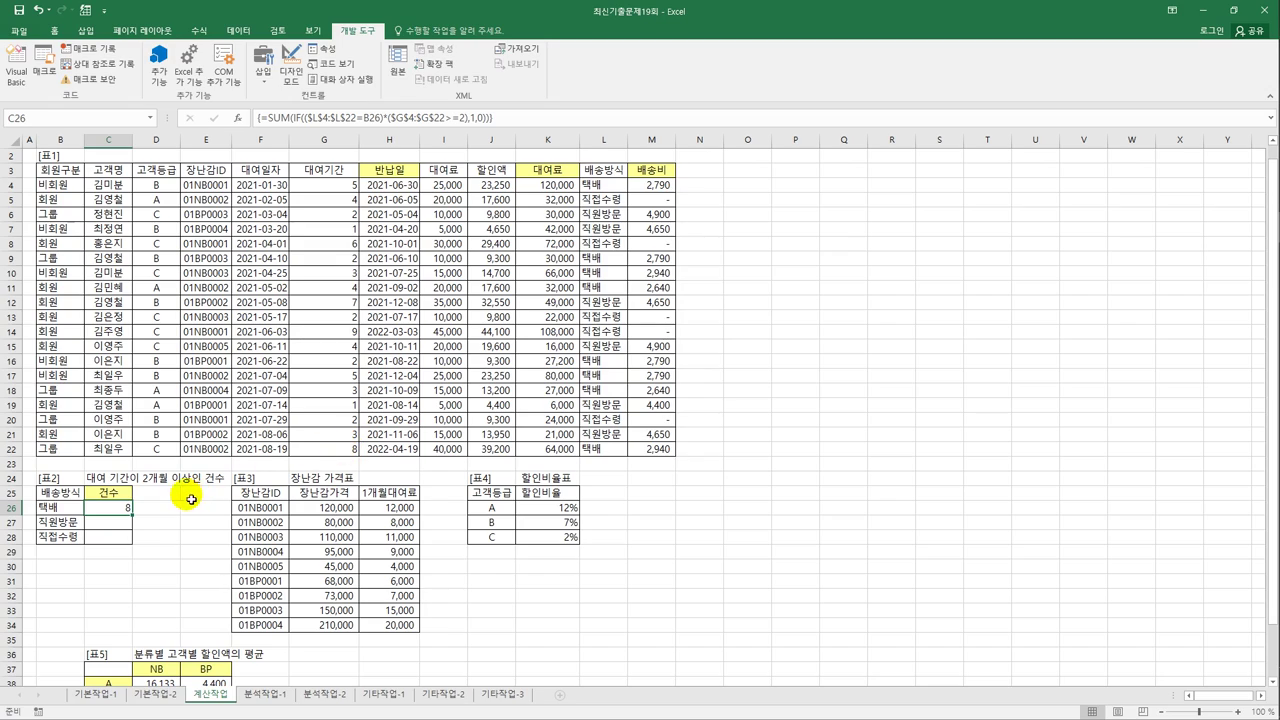
pyautogui.moveTo(132, 515); pyautogui.dragTo(129, 545)
pyautogui.click(119, 542)
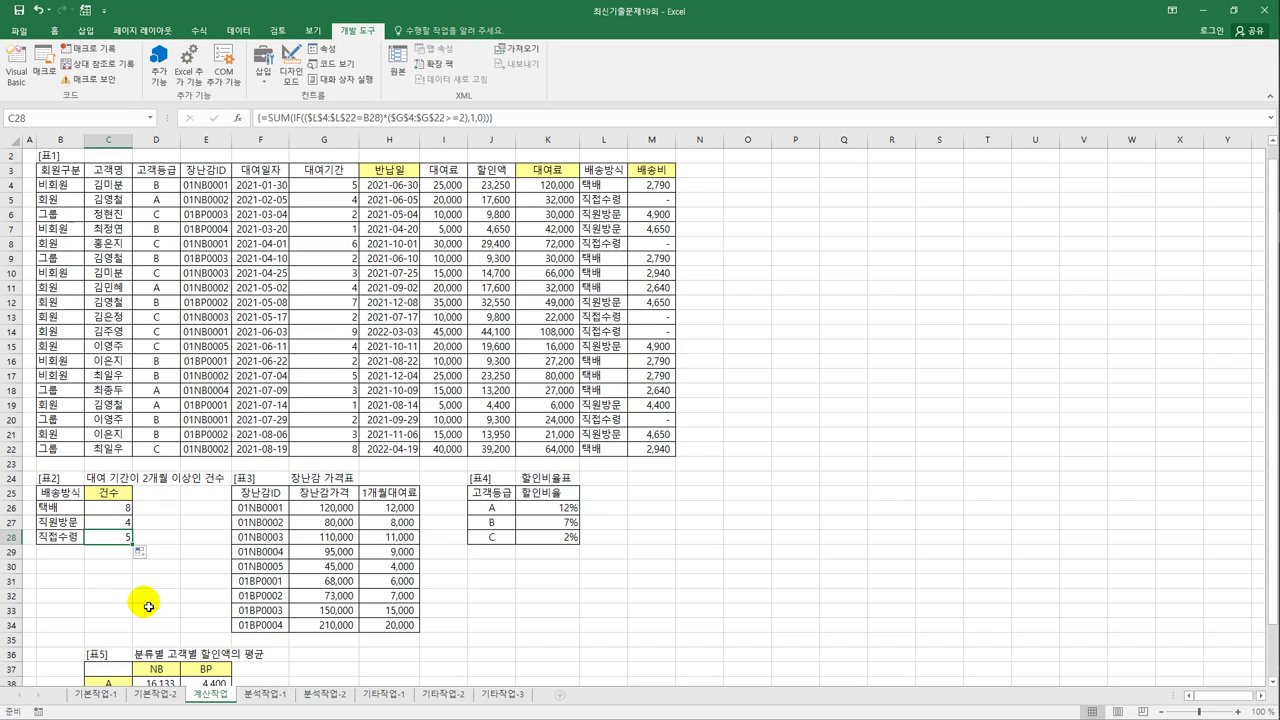
# Step: On the 분석작업-1 sheet, start a Microsoft Query import at B4 with MS Access Database* as the data source
pyautogui.click(260, 695)
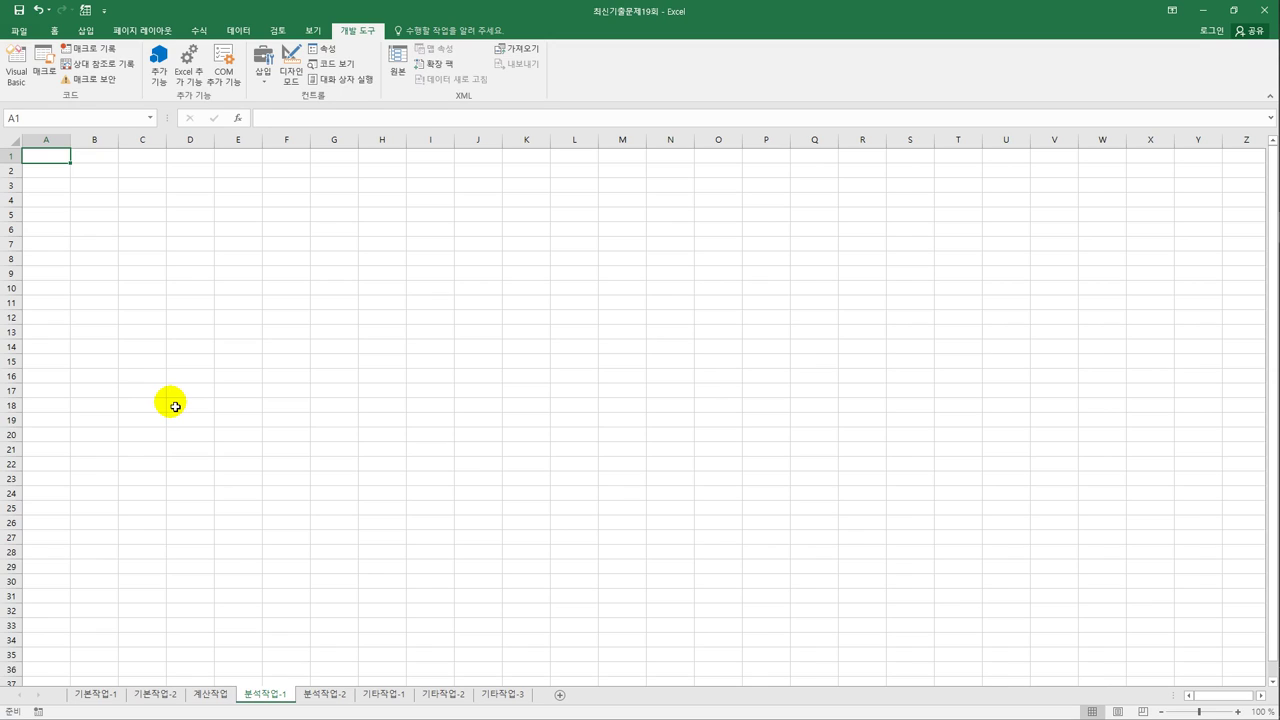
pyautogui.click(112, 213)
pyautogui.click(110, 204)
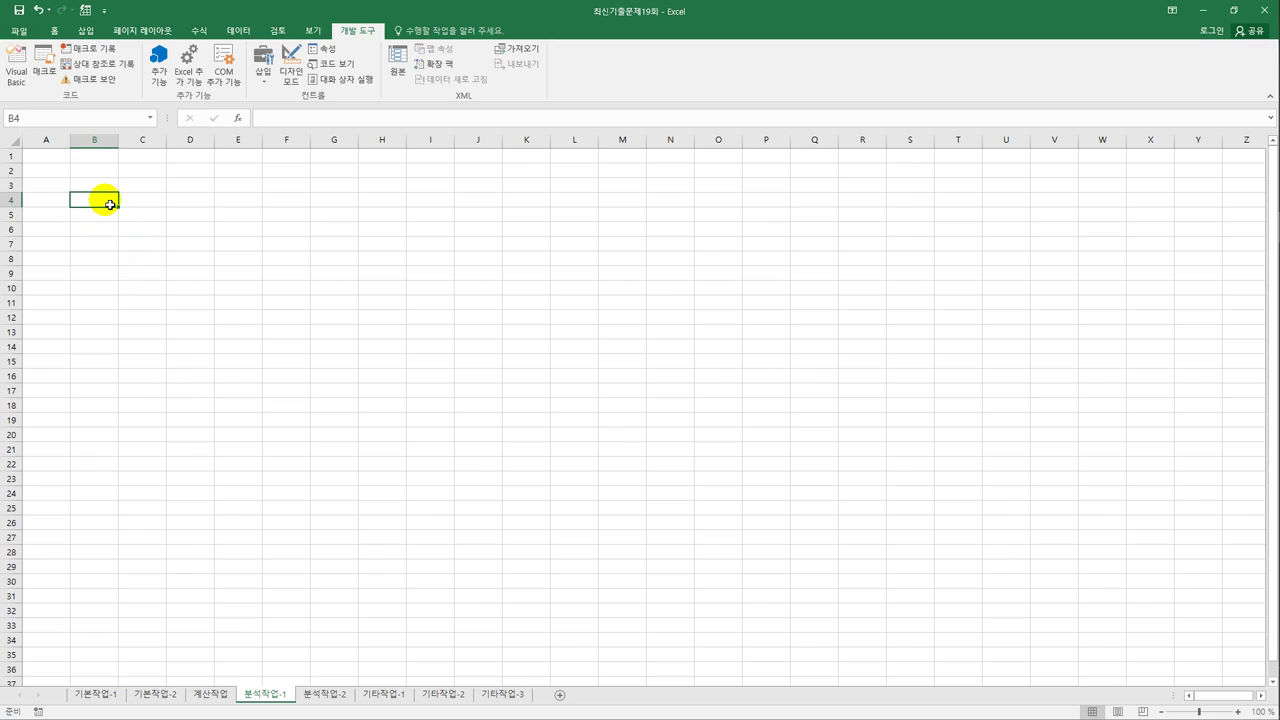
pyautogui.click(234, 31)
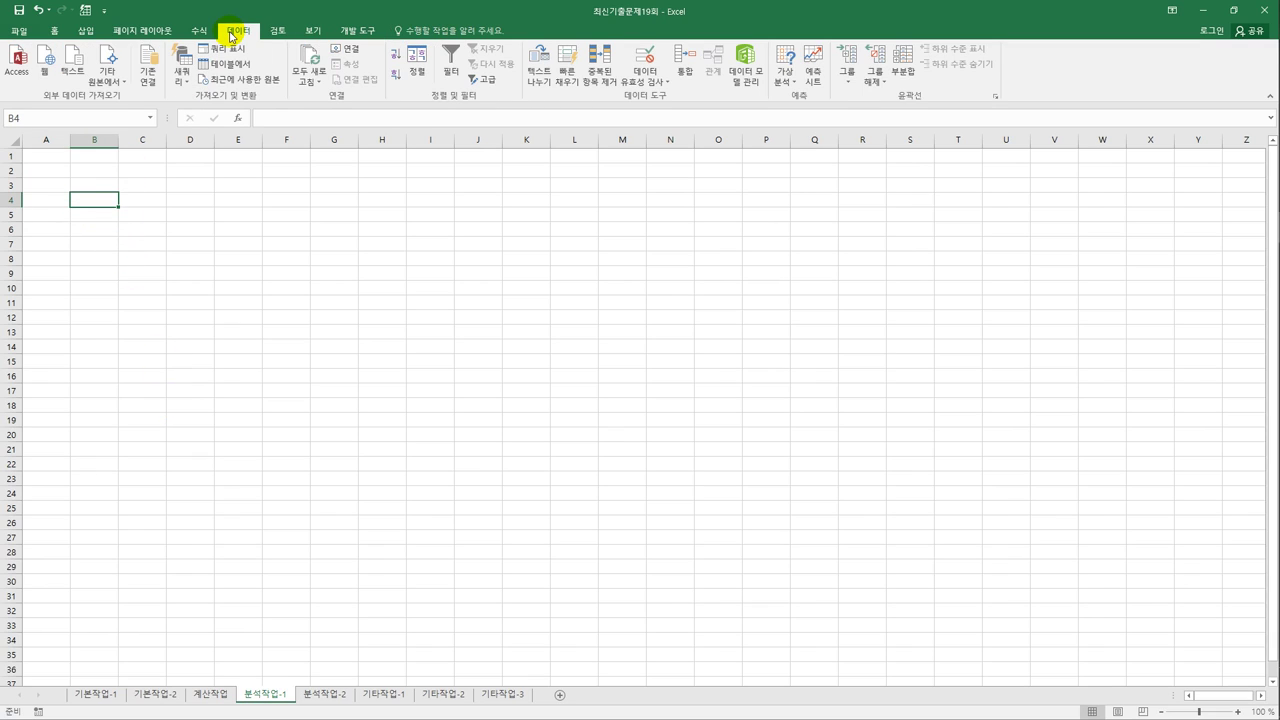
pyautogui.click(106, 76)
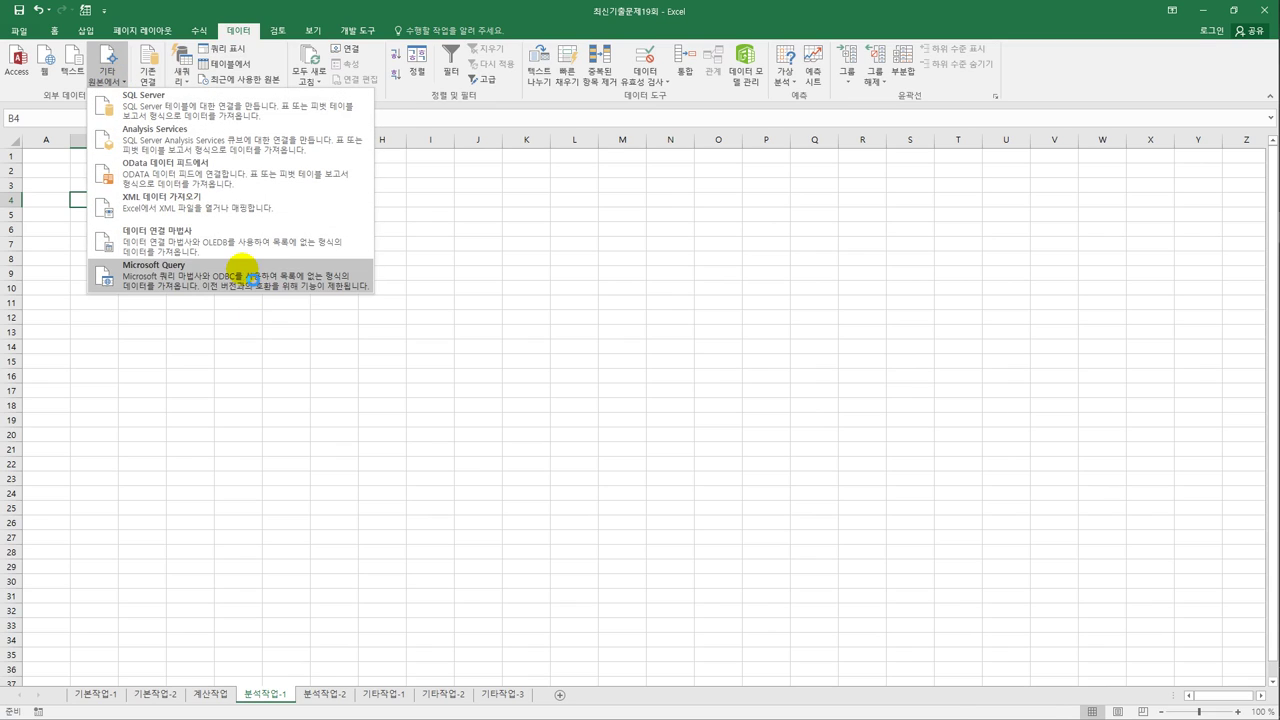
pyautogui.click(243, 275)
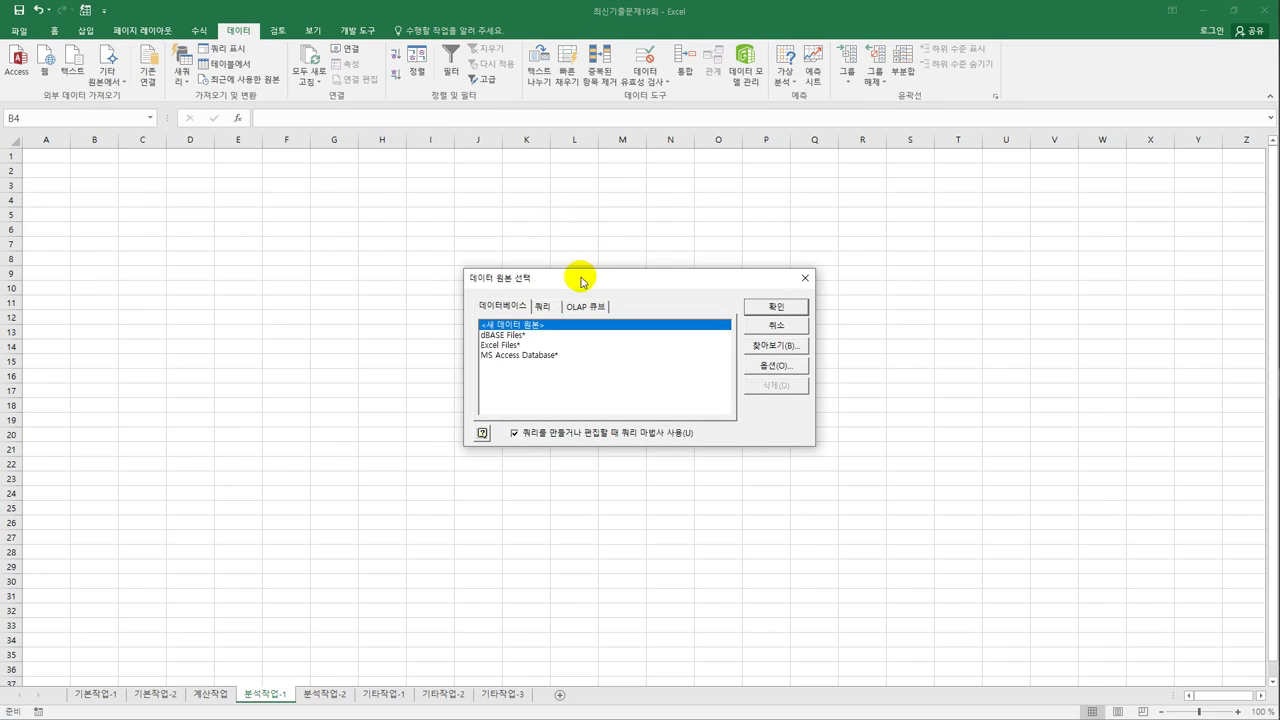
pyautogui.click(505, 327)
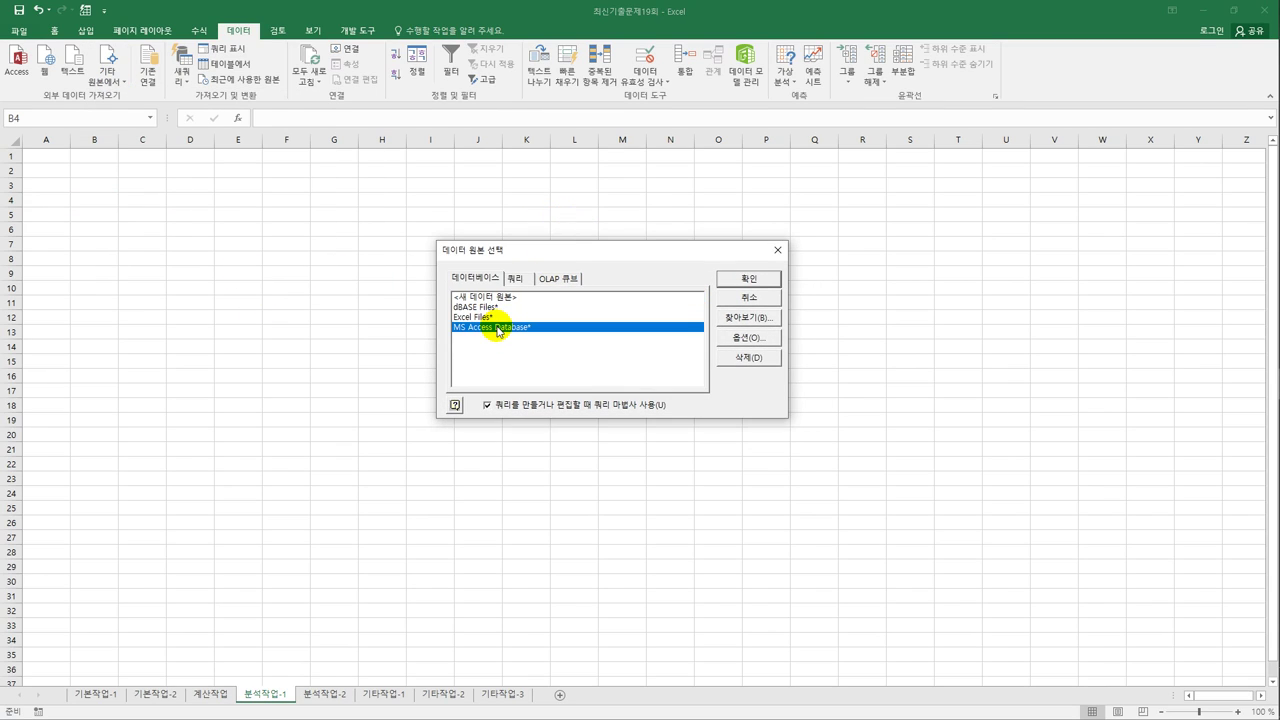
pyautogui.click(745, 281)
# Step: Select 장난감렌탈.accdb in the 기출문제 folder as the database for the query
pyautogui.moveTo(163, 17); pyautogui.dragTo(482, 124)
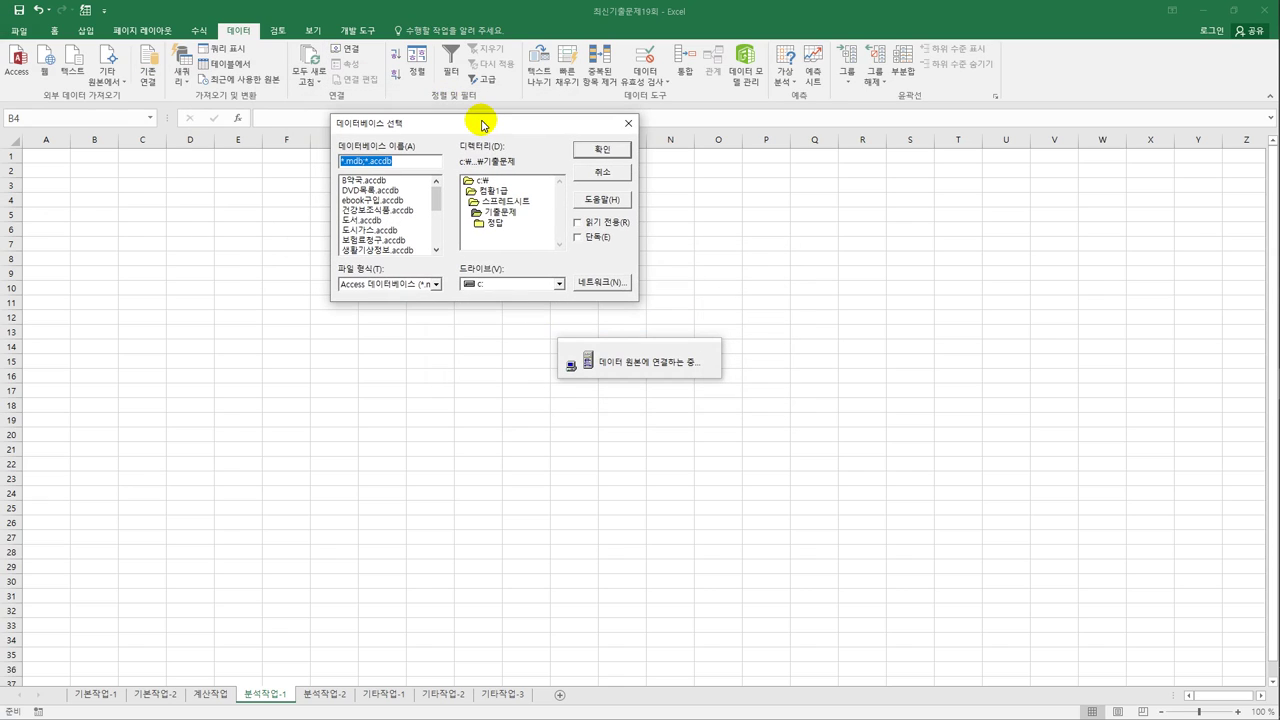
pyautogui.moveTo(435, 200); pyautogui.dragTo(437, 234)
pyautogui.click(398, 230)
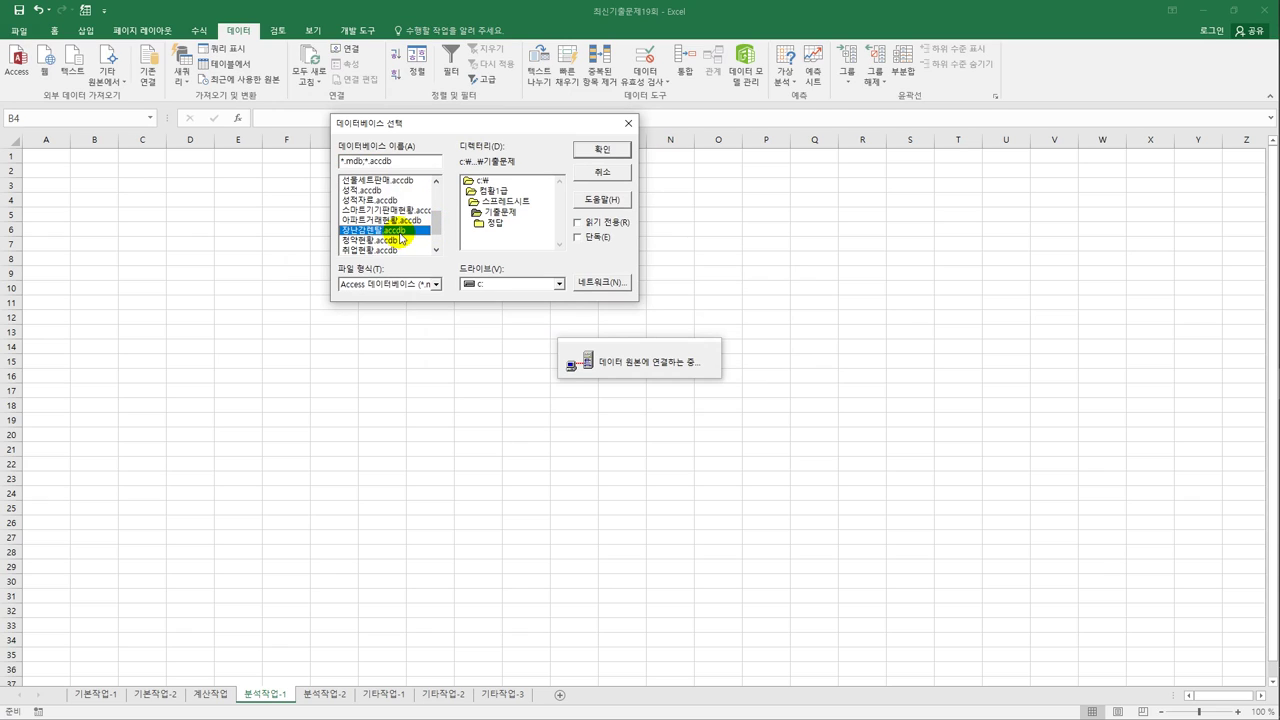
pyautogui.click(612, 150)
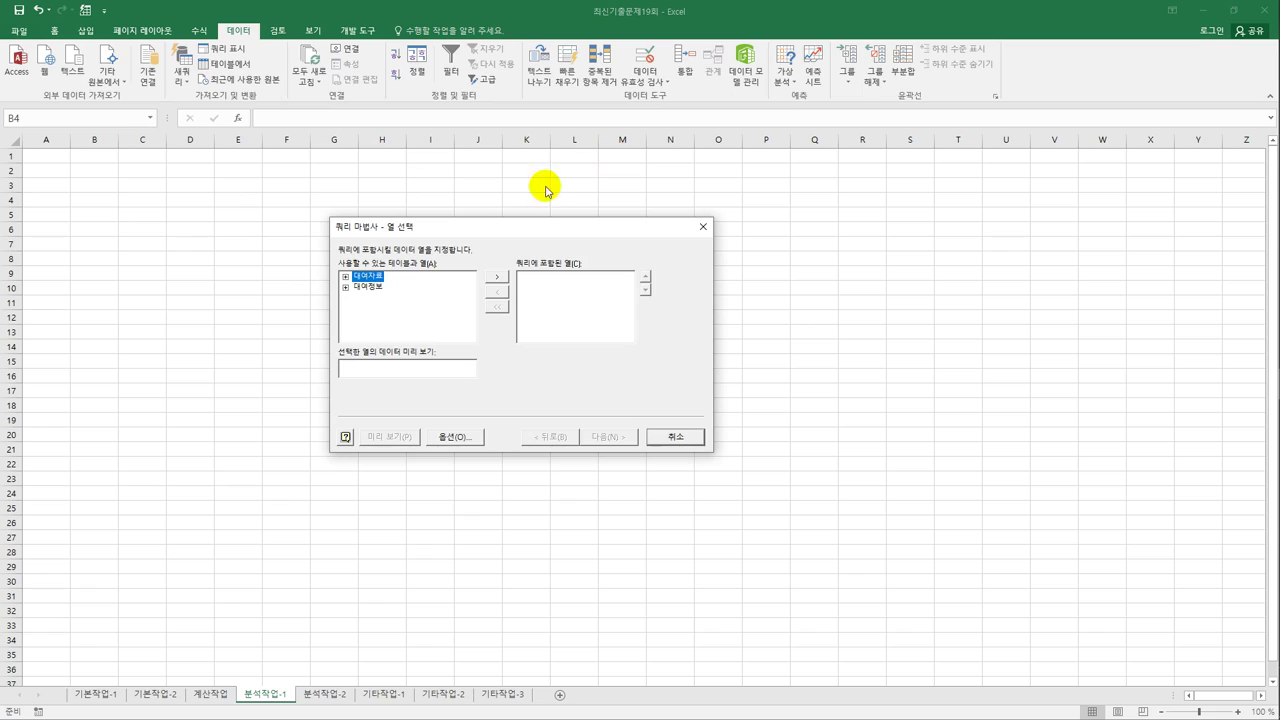
# Step: Add the columns 회원구분, 대여일자, 분류명 and 총대여료 from the 대여정보 table to the query
pyautogui.doubleClick(370, 287)
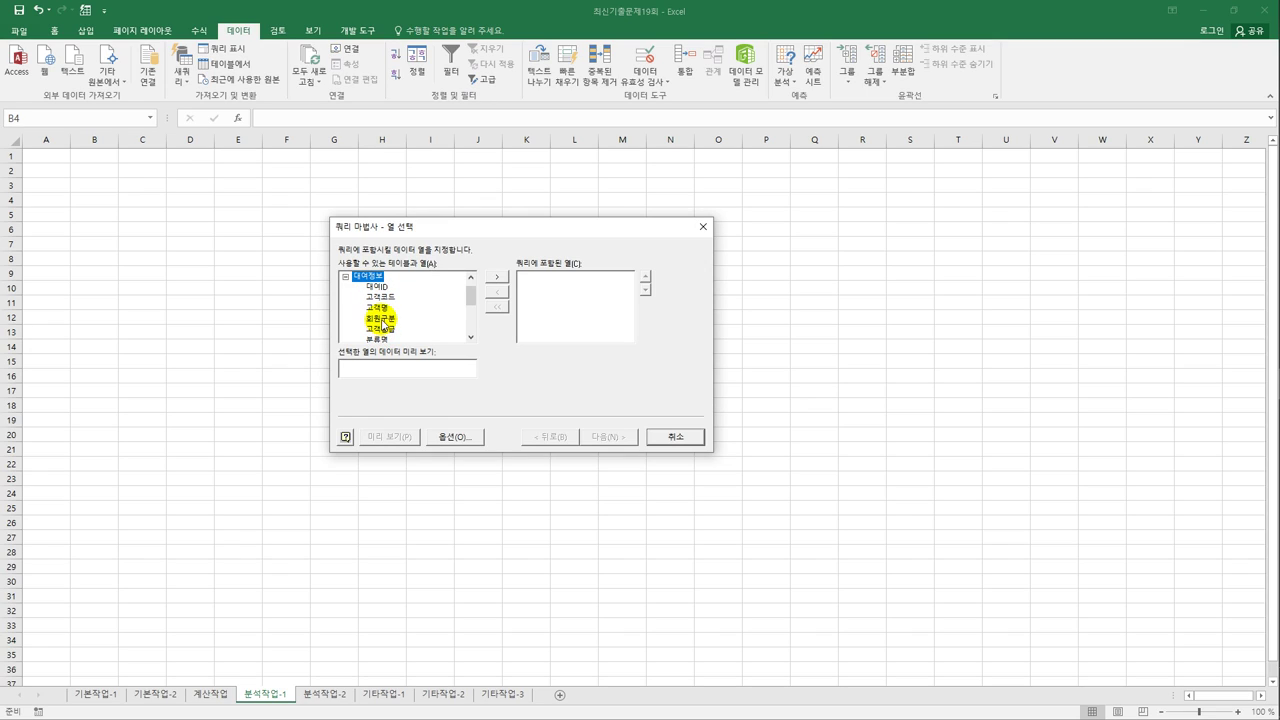
pyautogui.doubleClick(383, 320)
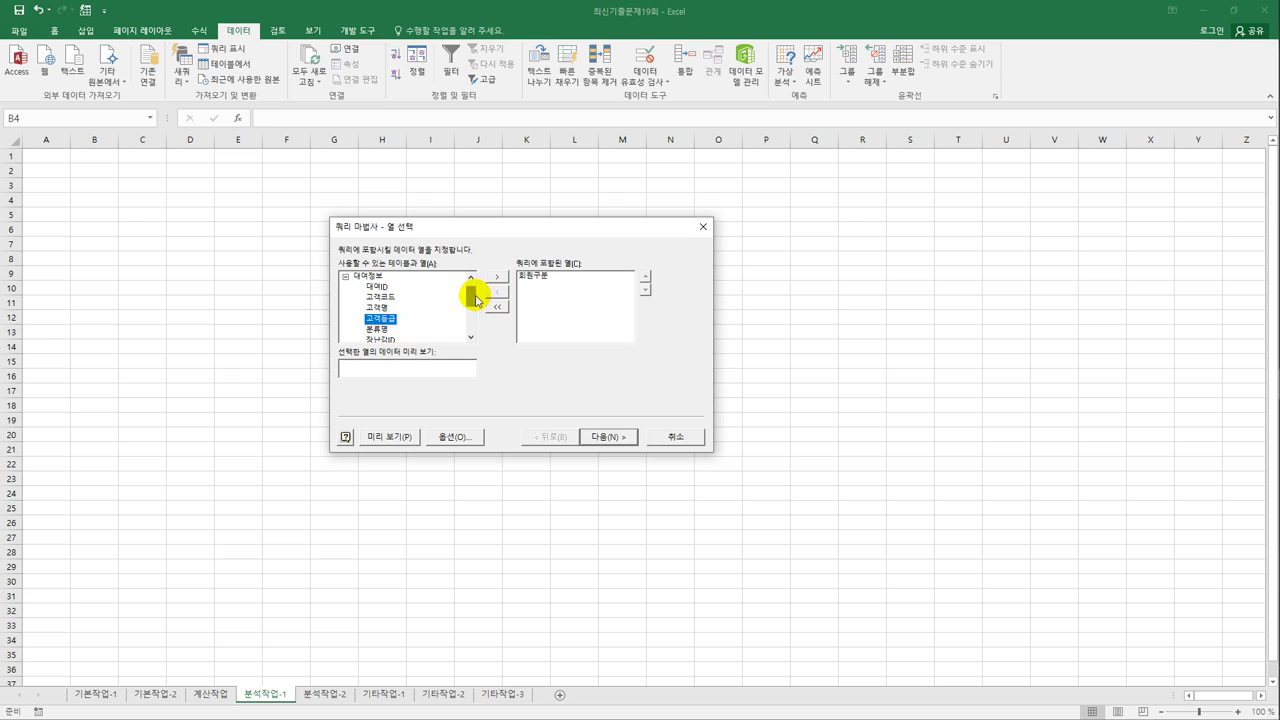
pyautogui.click(470, 307)
pyautogui.doubleClick(376, 320)
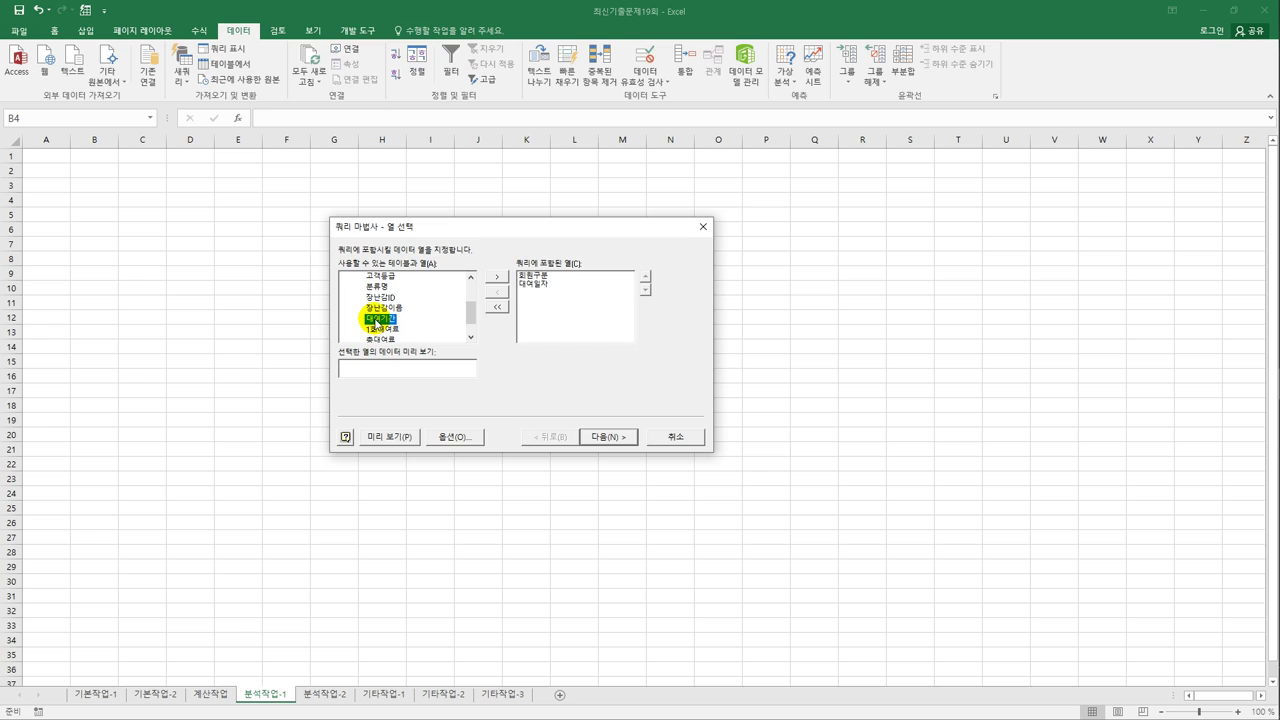
pyautogui.doubleClick(379, 287)
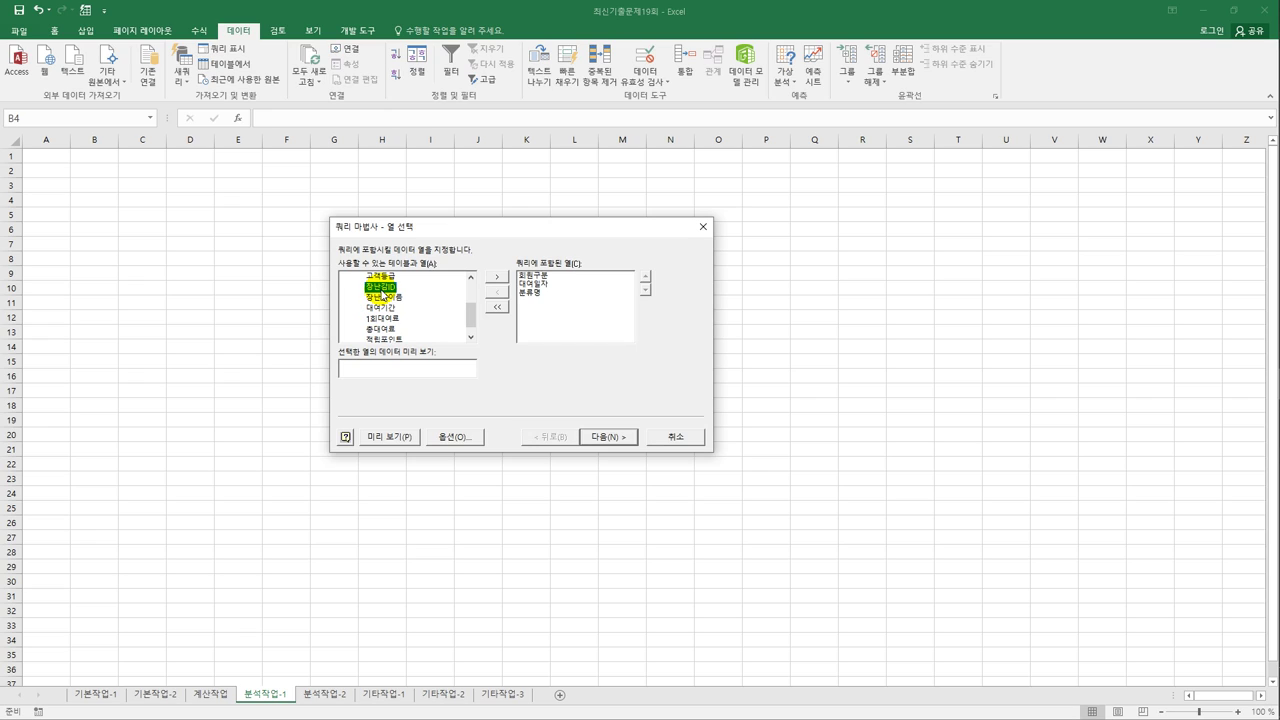
pyautogui.doubleClick(384, 330)
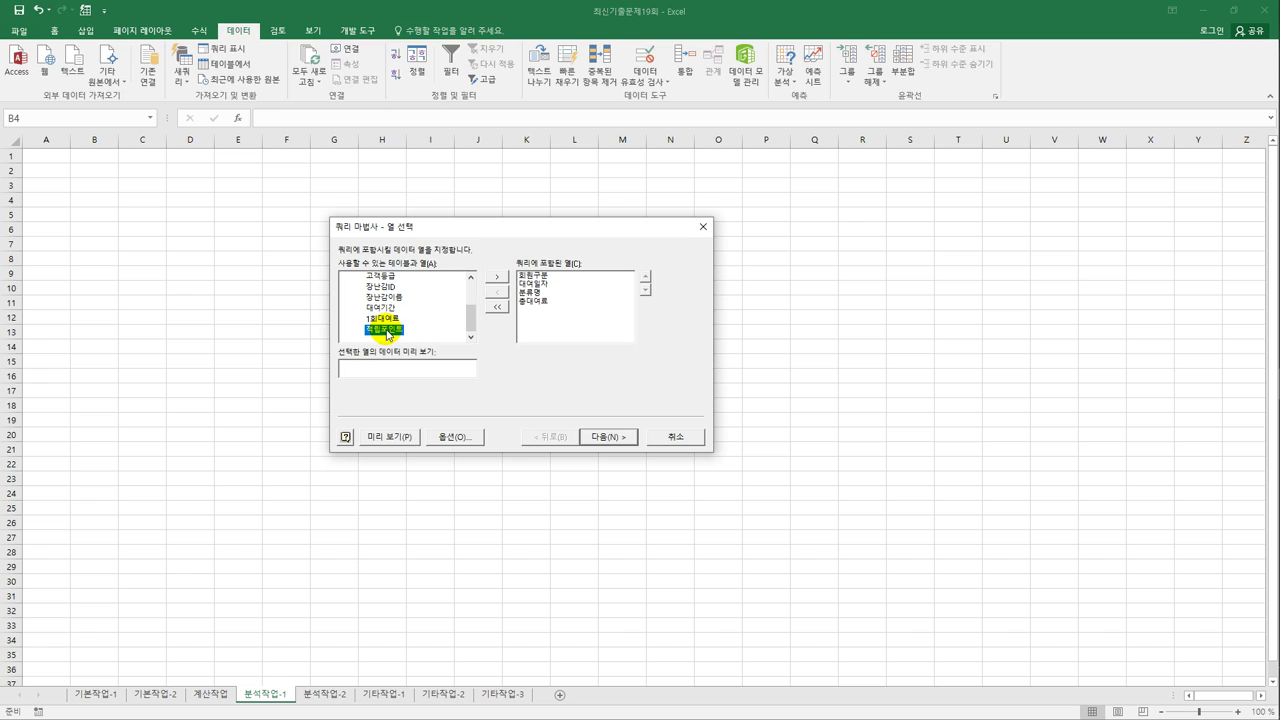
# Step: Finish the query without filtering or sorting and return the data as a PivotTable report (피벗 테이블 보고서) at $B$4 of the existing worksheet
pyautogui.click(600, 437)
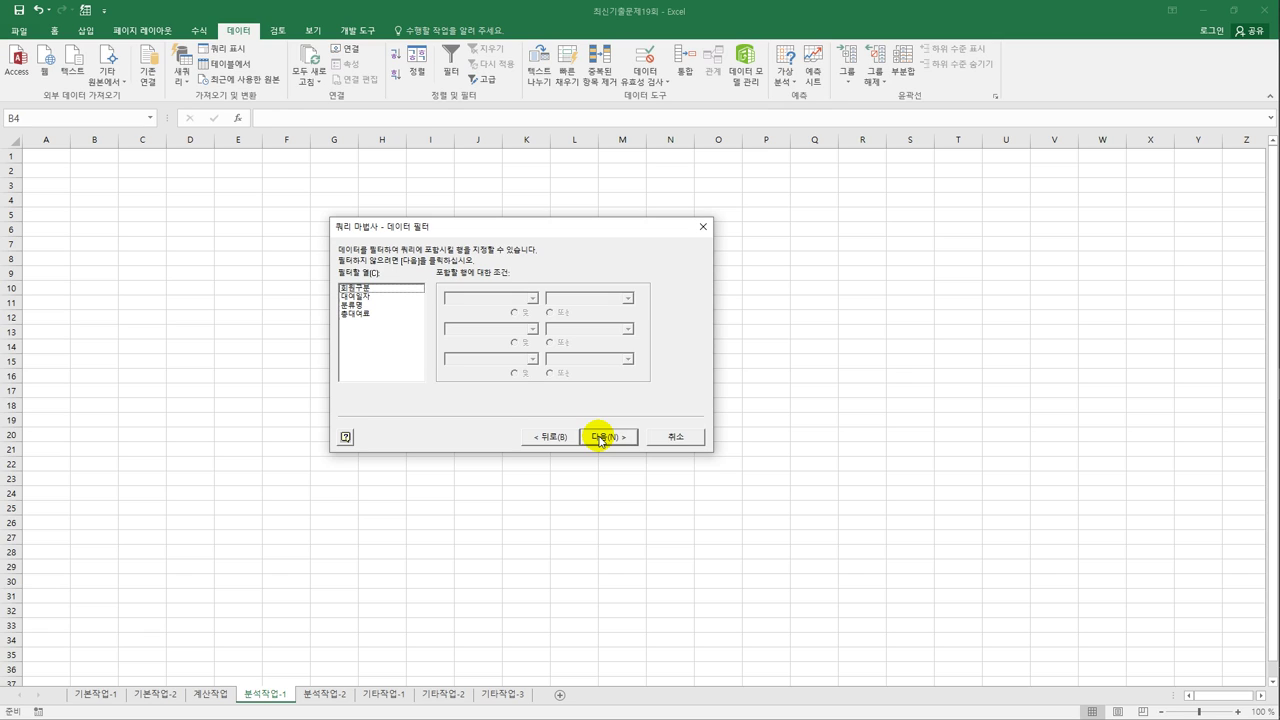
pyautogui.click(601, 437)
pyautogui.click(601, 437)
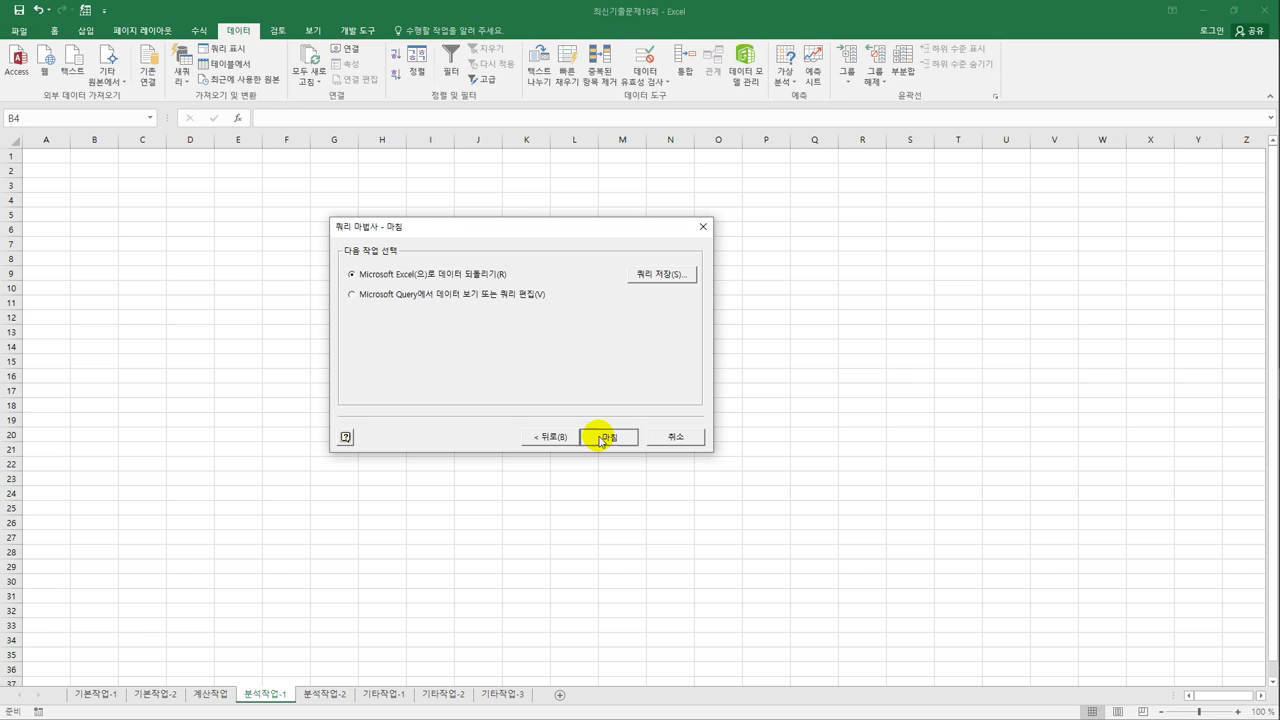
pyautogui.click(601, 437)
pyautogui.click(757, 241)
pyautogui.moveTo(781, 190); pyautogui.dragTo(523, 238)
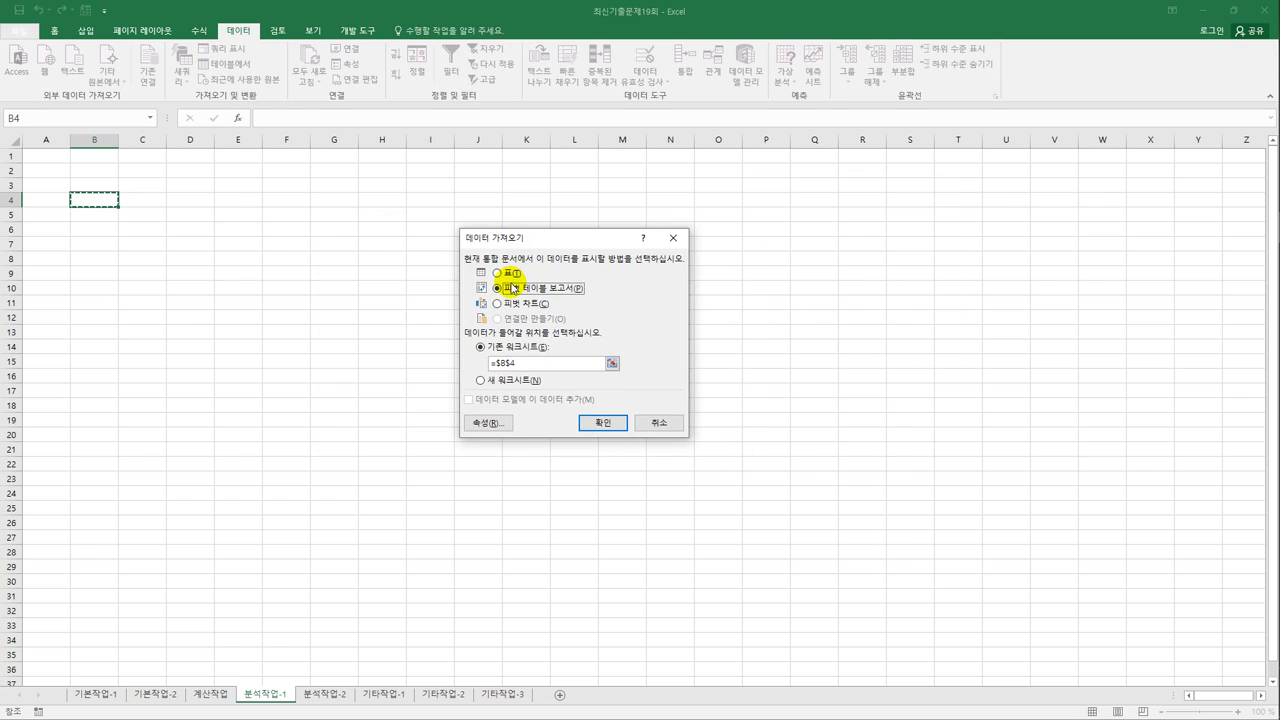
pyautogui.click(598, 423)
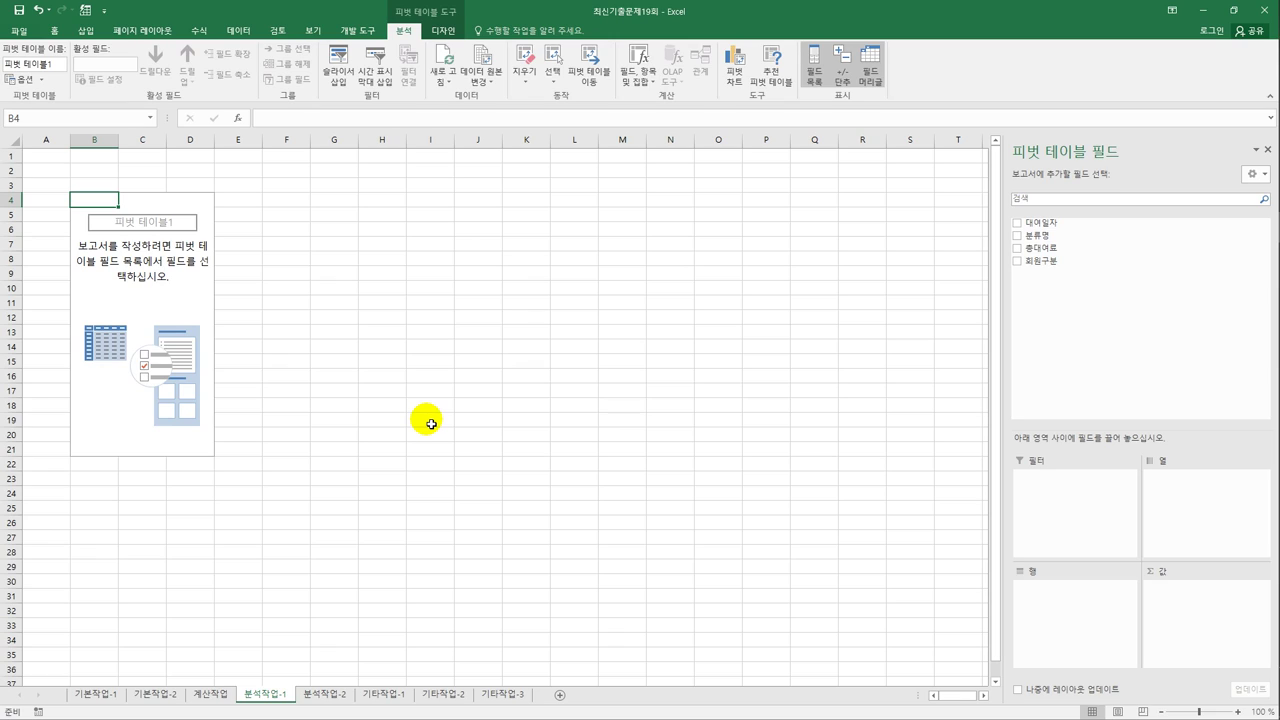
# Step: Place 회원구분 in the PivotTable's filters, 대여일자 in rows, 분류명 in columns and 총대여료 in values
pyautogui.moveTo(1060, 261); pyautogui.dragTo(1050, 512)
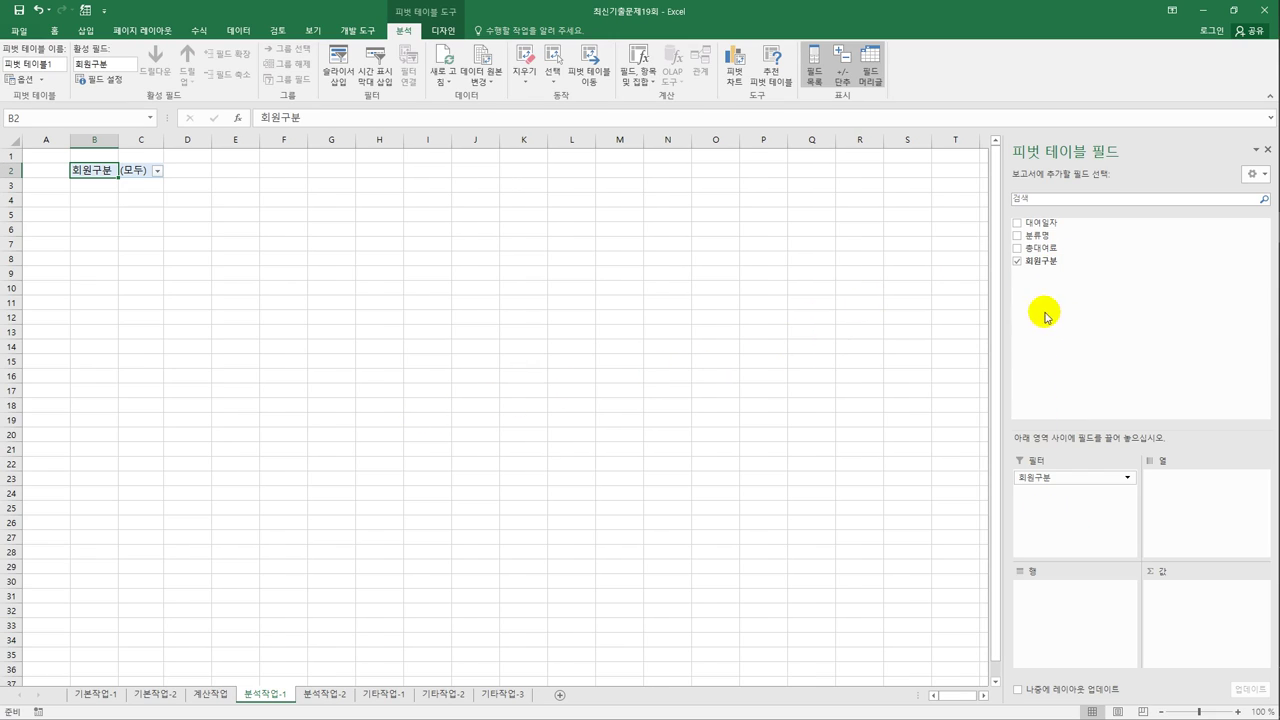
pyautogui.moveTo(1050, 225); pyautogui.dragTo(1064, 606)
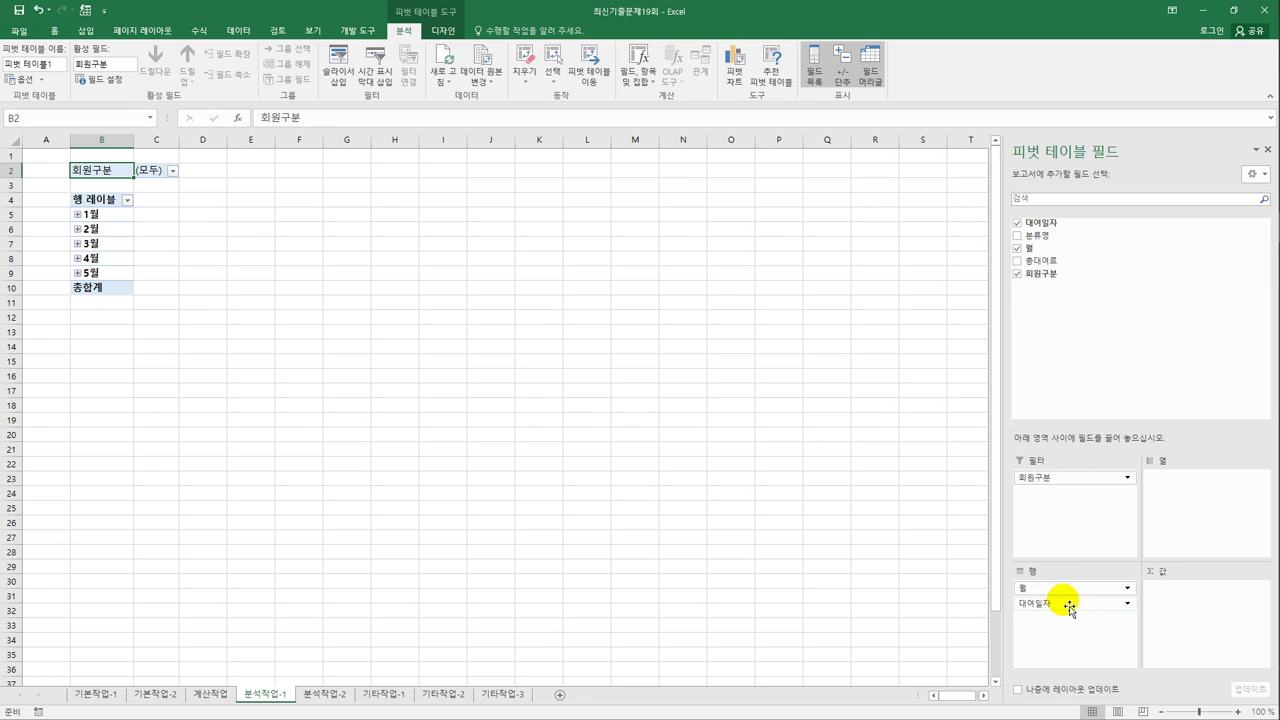
pyautogui.moveTo(1043, 237); pyautogui.dragTo(1180, 503)
pyautogui.moveTo(1038, 262); pyautogui.dragTo(1182, 610)
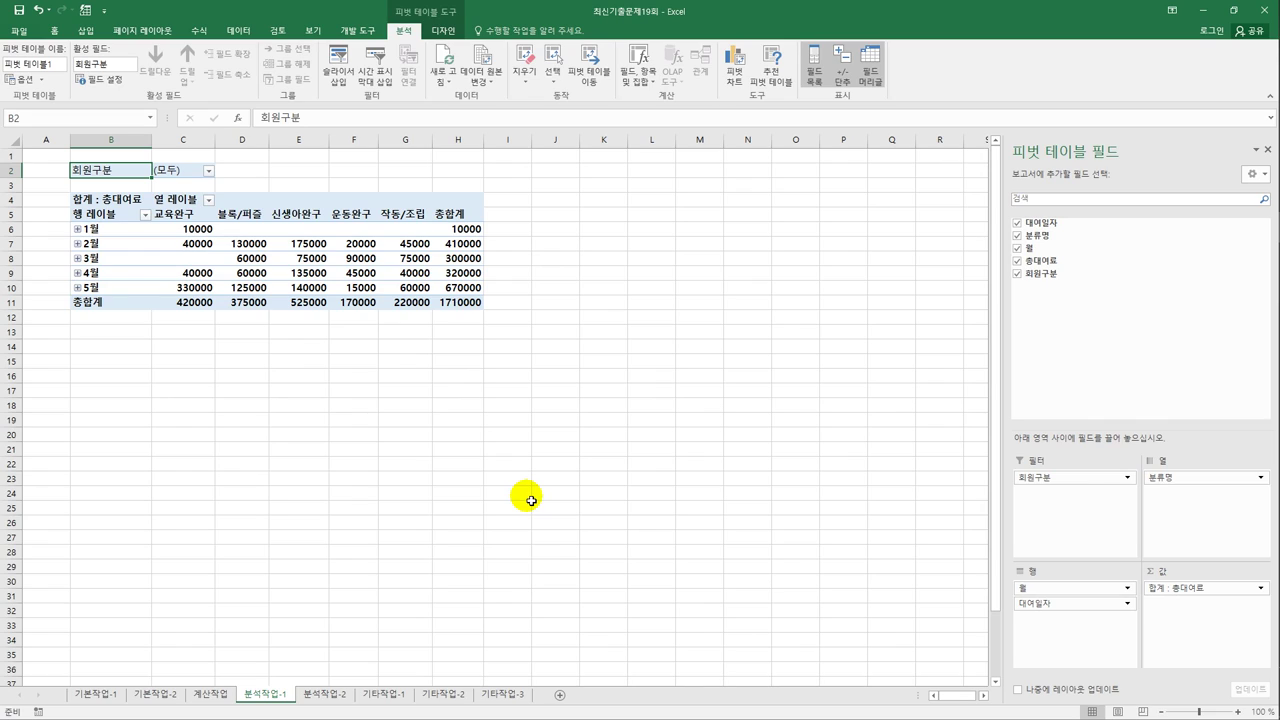
# Step: Change the PivotTable's report layout to outline form (개요 형식으로 표시)
pyautogui.click(443, 30)
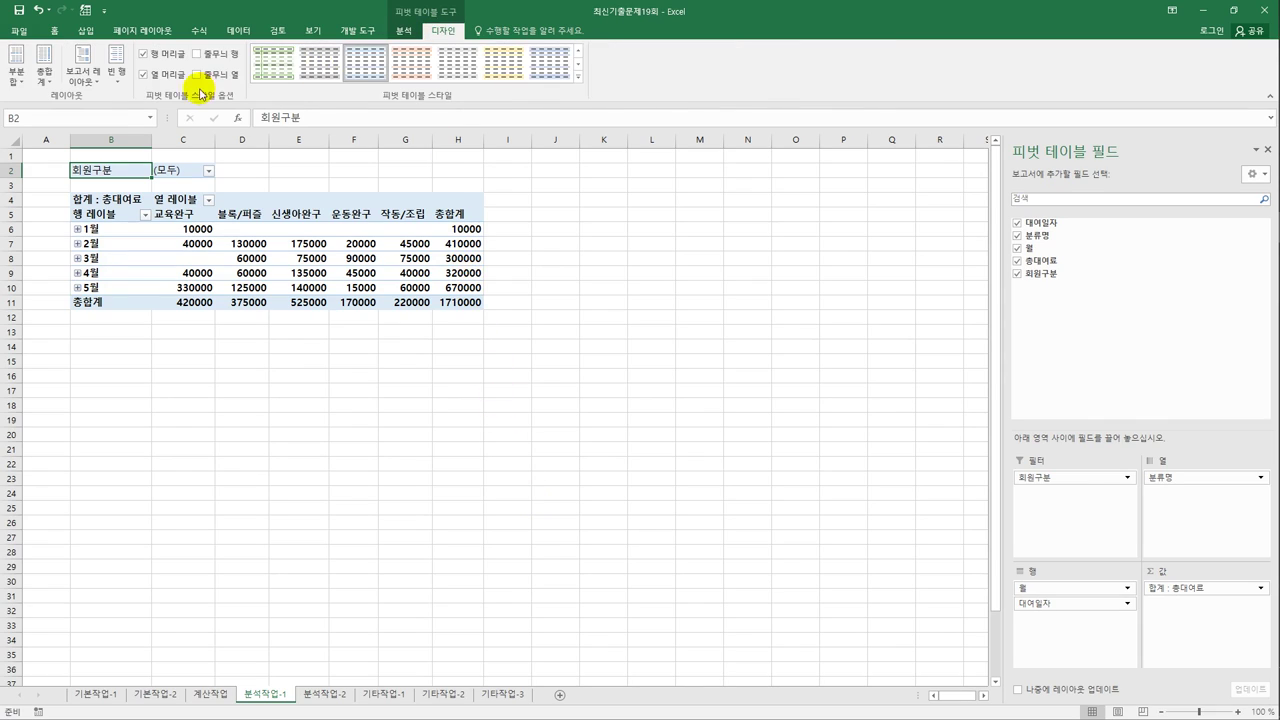
pyautogui.click(83, 70)
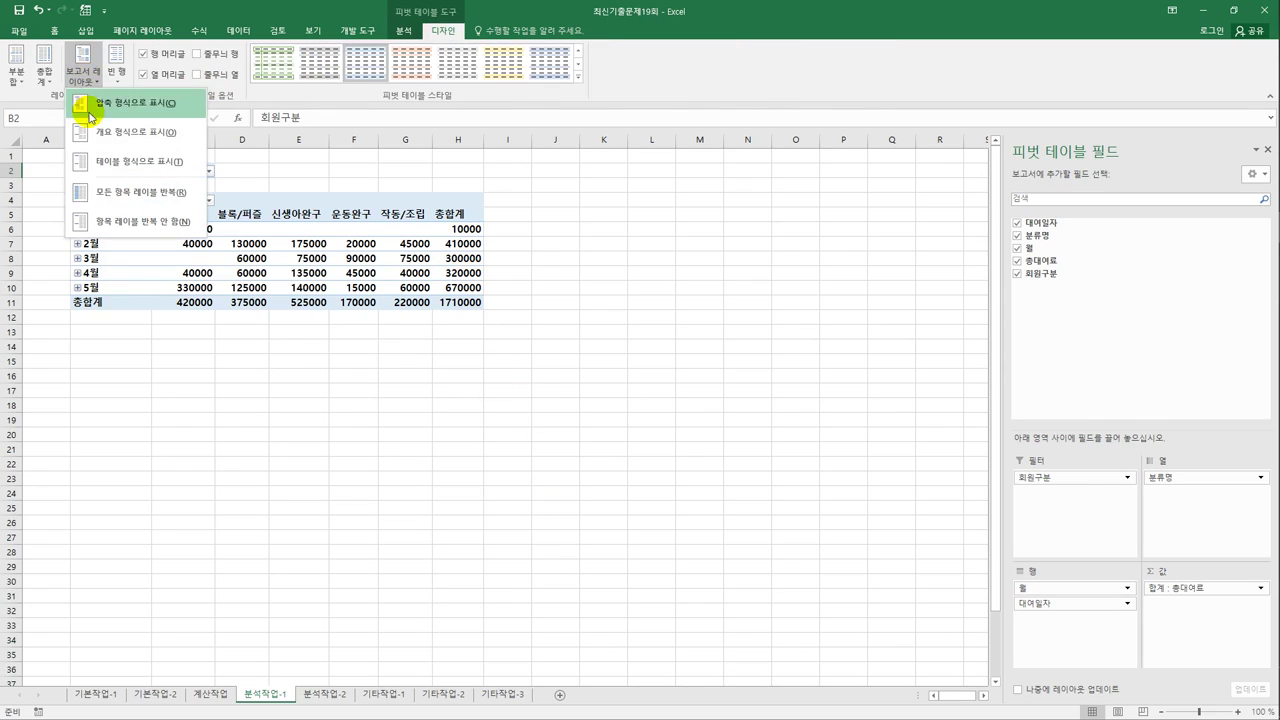
pyautogui.click(106, 141)
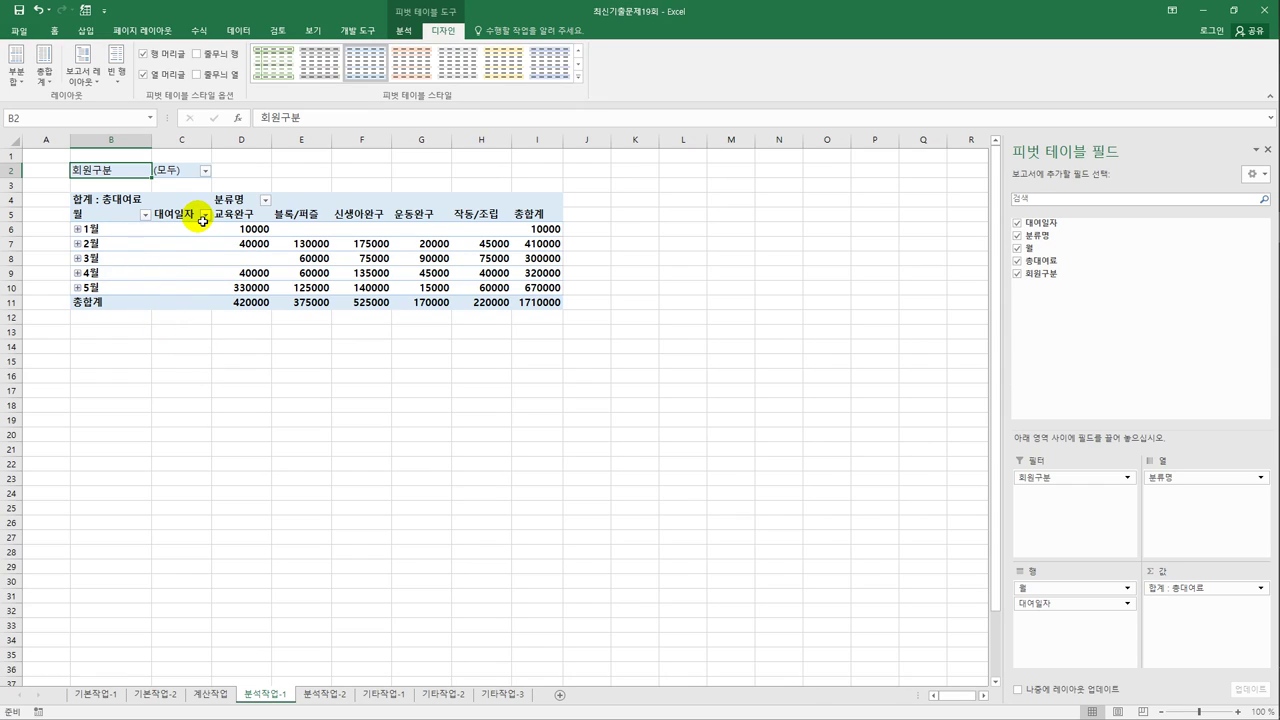
# Step: Group the PivotTable's 대여일자 row dates by month (월) only, without days
pyautogui.click(115, 233)
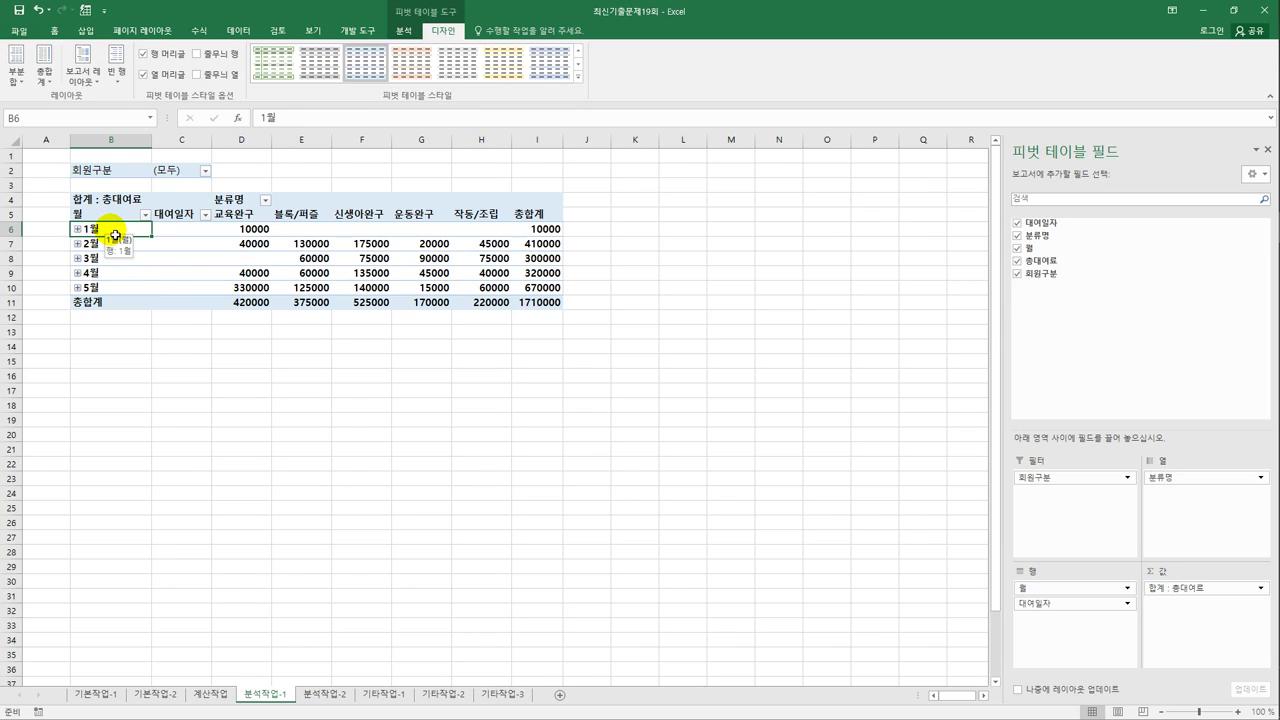
pyautogui.rightClick(115, 235)
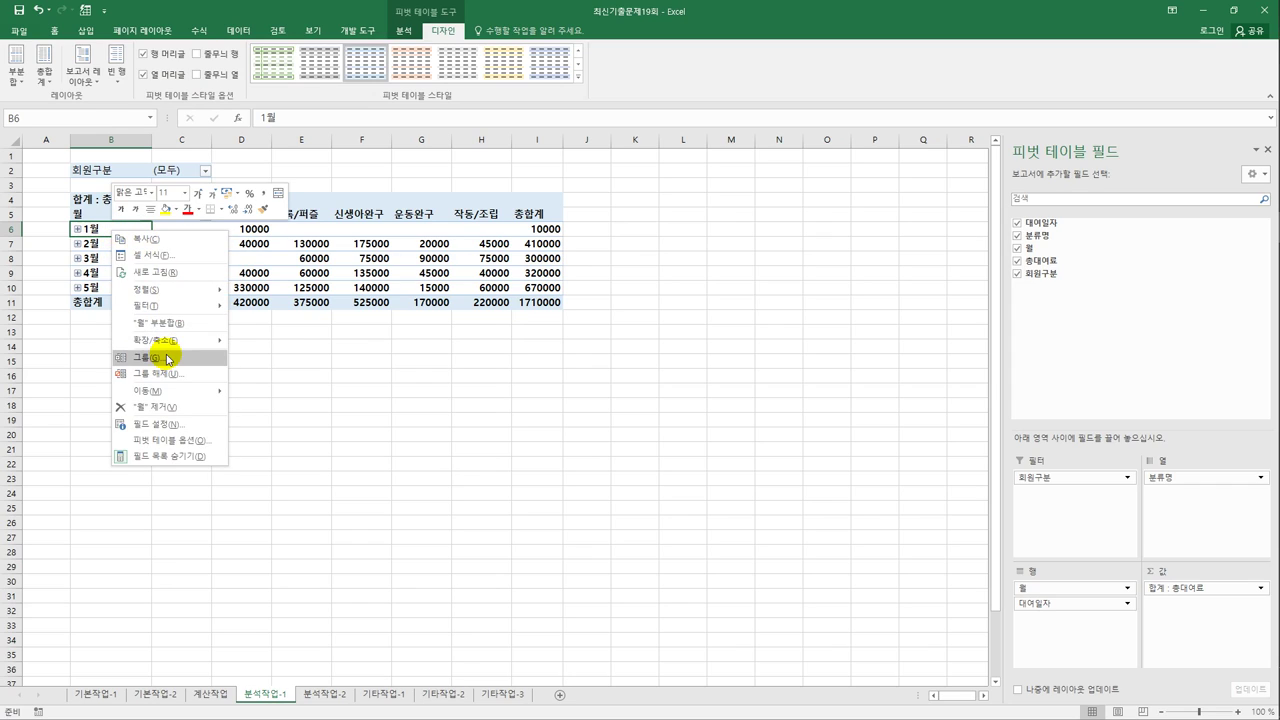
pyautogui.click(165, 346)
pyautogui.moveTo(157, 237); pyautogui.dragTo(363, 270)
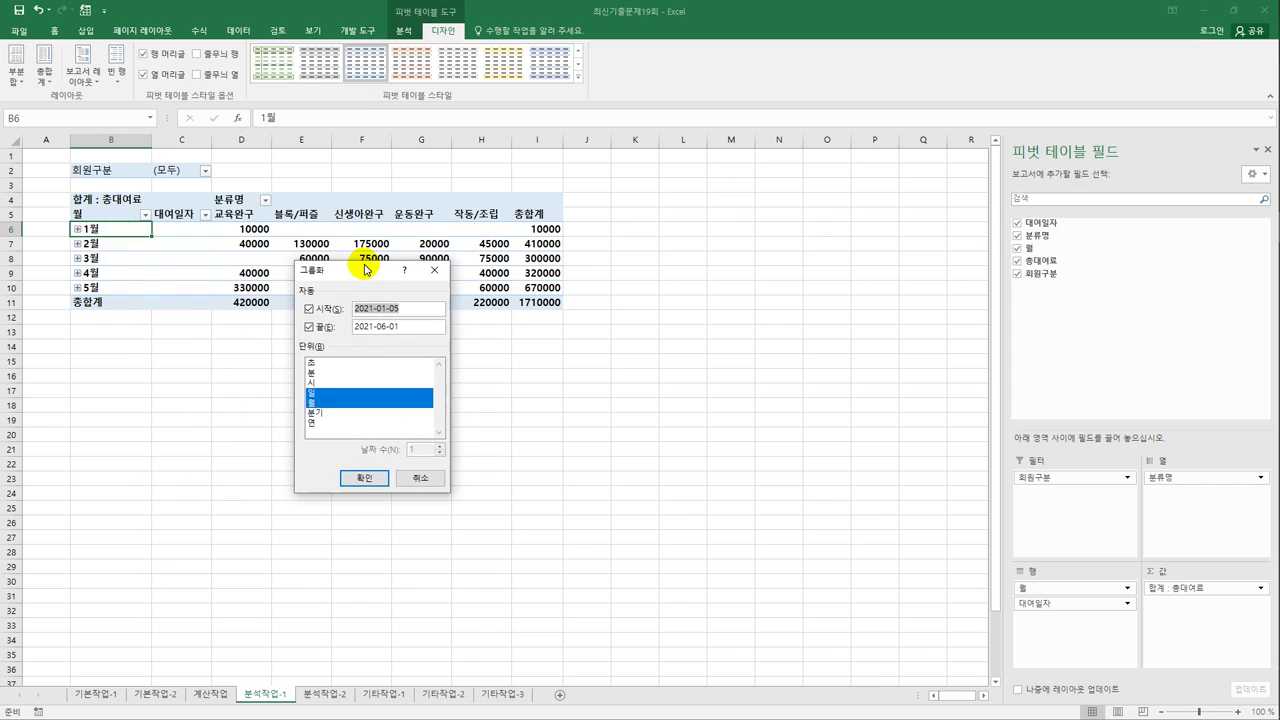
pyautogui.click(323, 394)
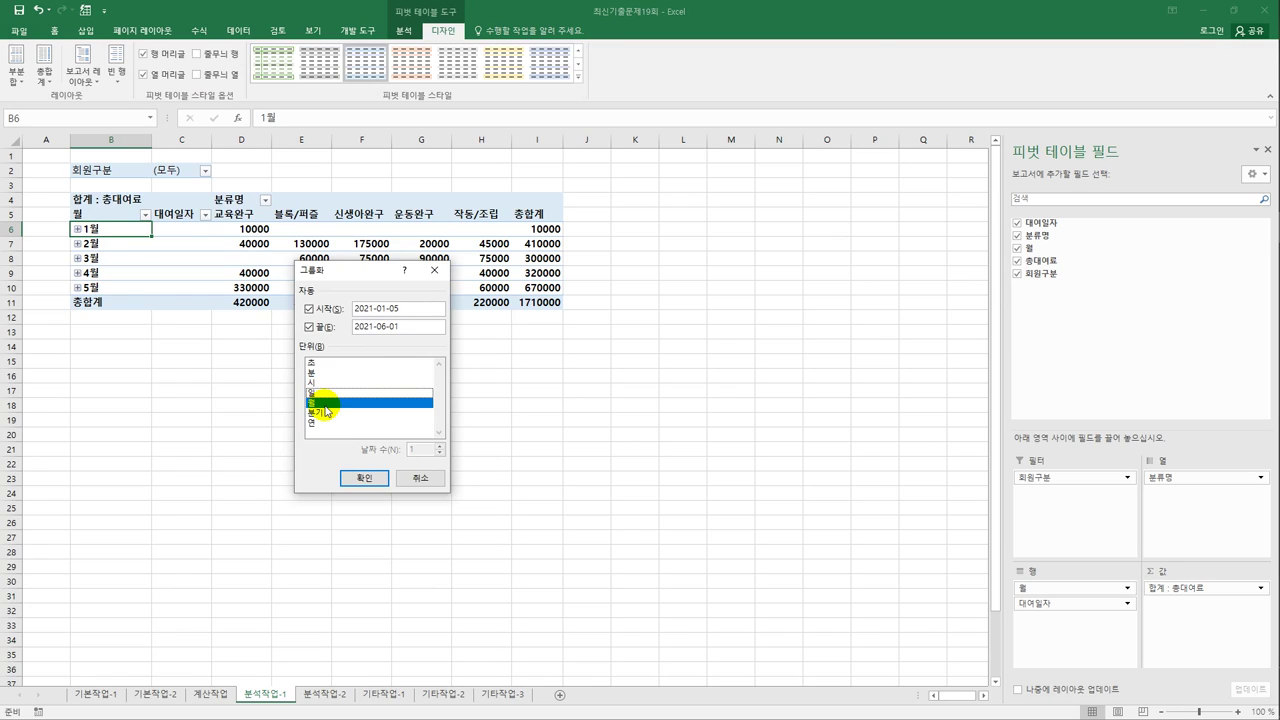
pyautogui.click(357, 478)
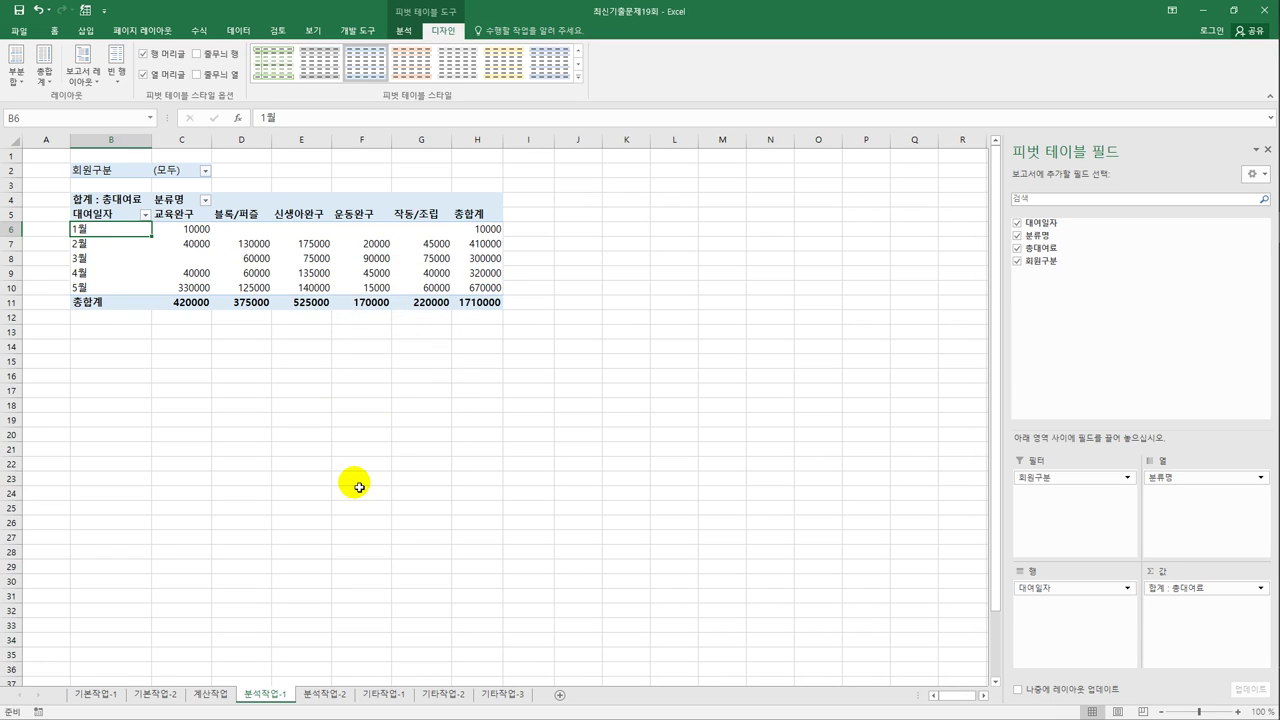
# Step: Format the 합계 : 총대여료 value field as a number (숫자) with 0 decimals and the 1000 separator
pyautogui.click(129, 204)
pyautogui.click(124, 203)
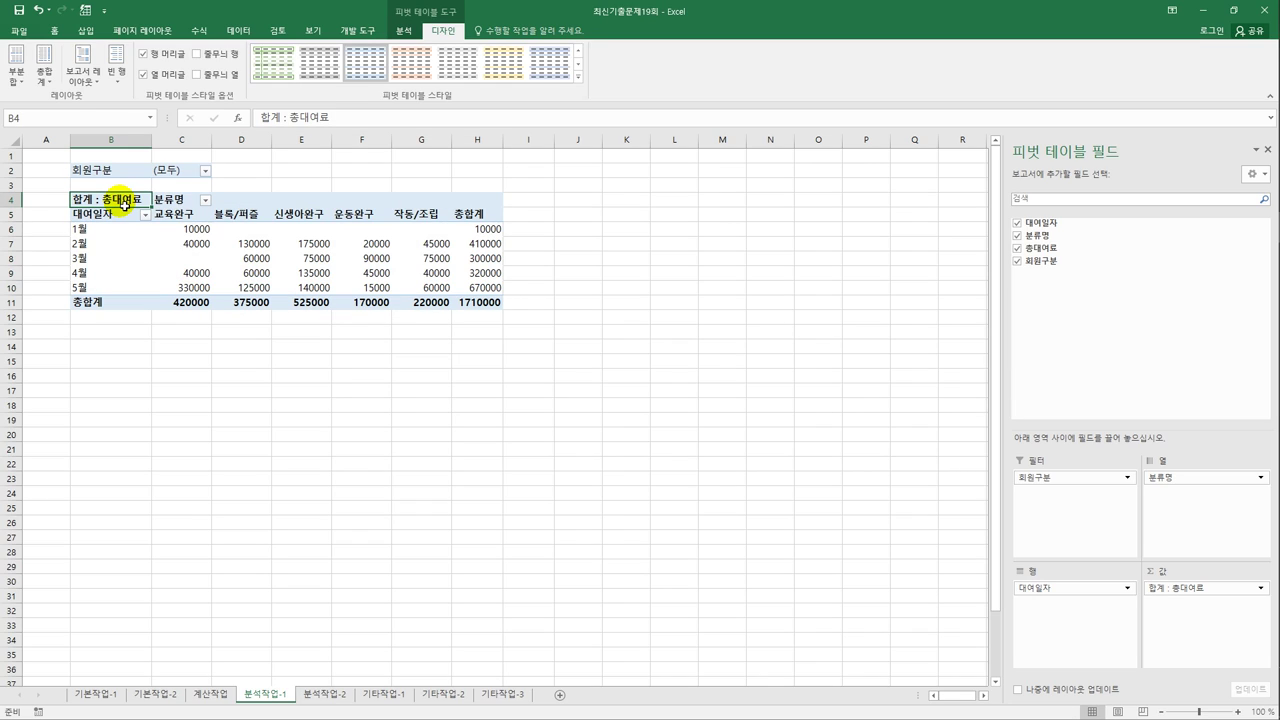
pyautogui.rightClick(124, 203)
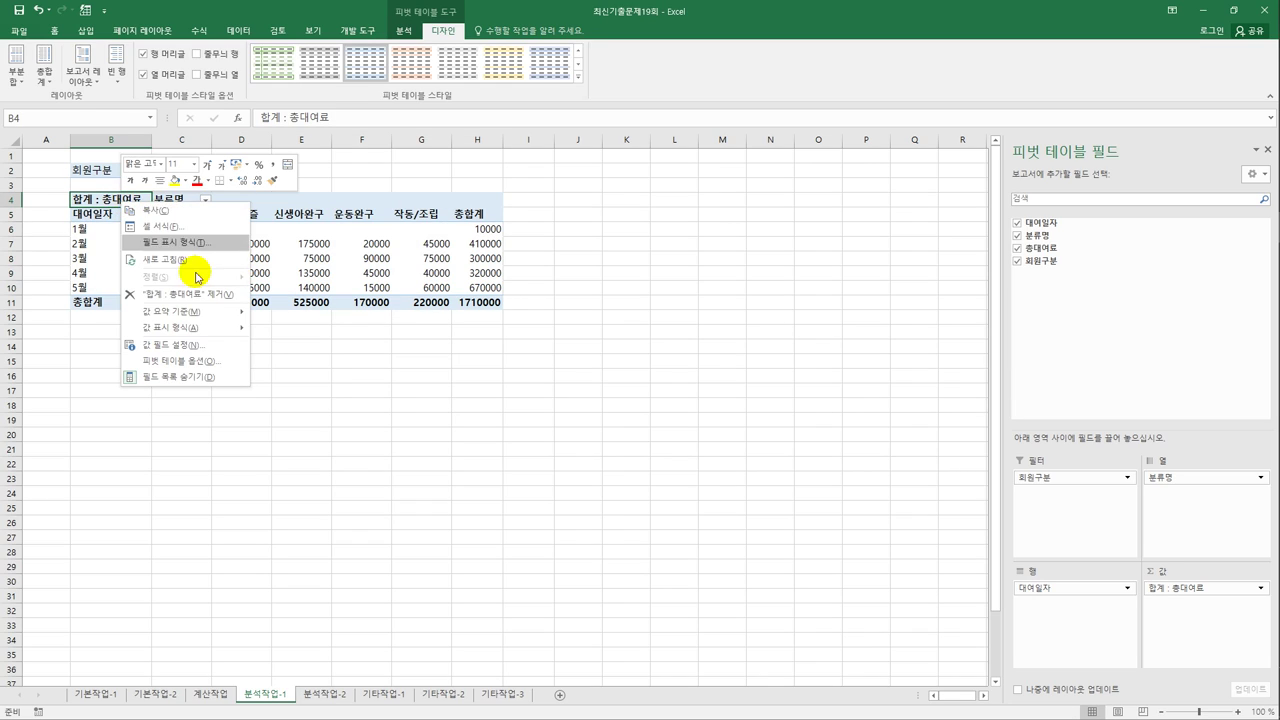
pyautogui.click(177, 346)
pyautogui.moveTo(235, 220); pyautogui.dragTo(620, 244)
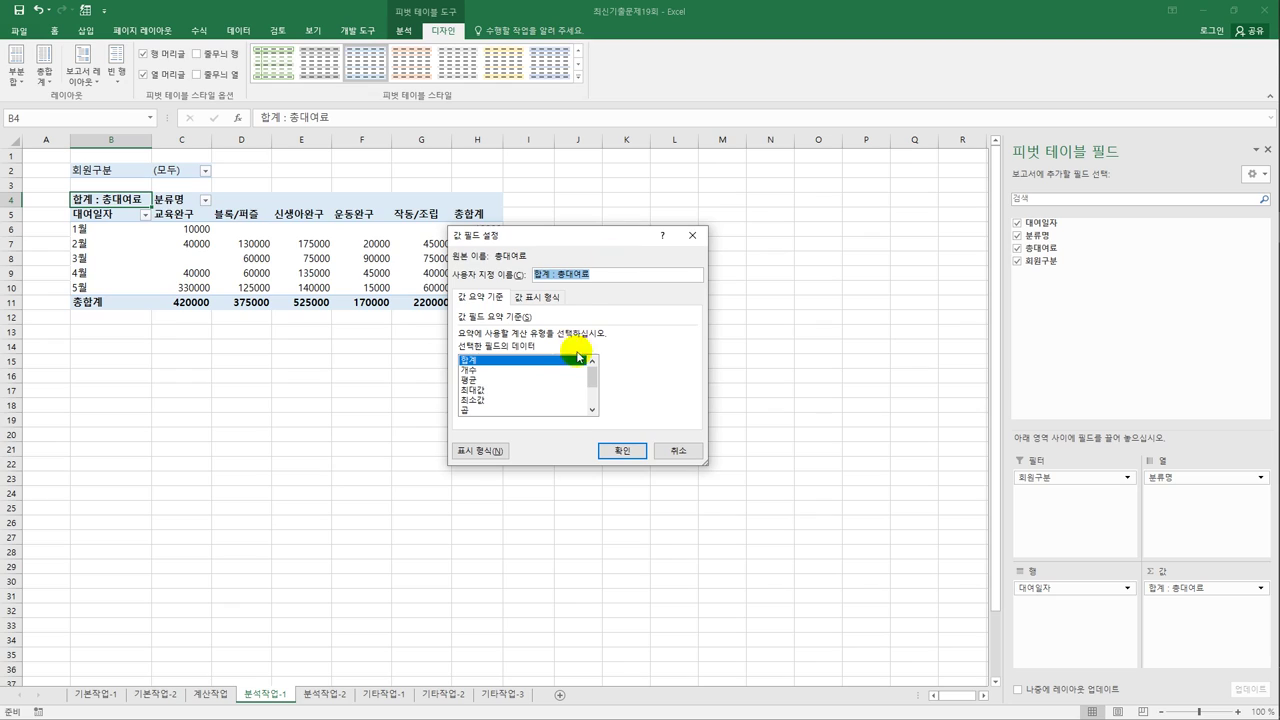
pyautogui.click(481, 450)
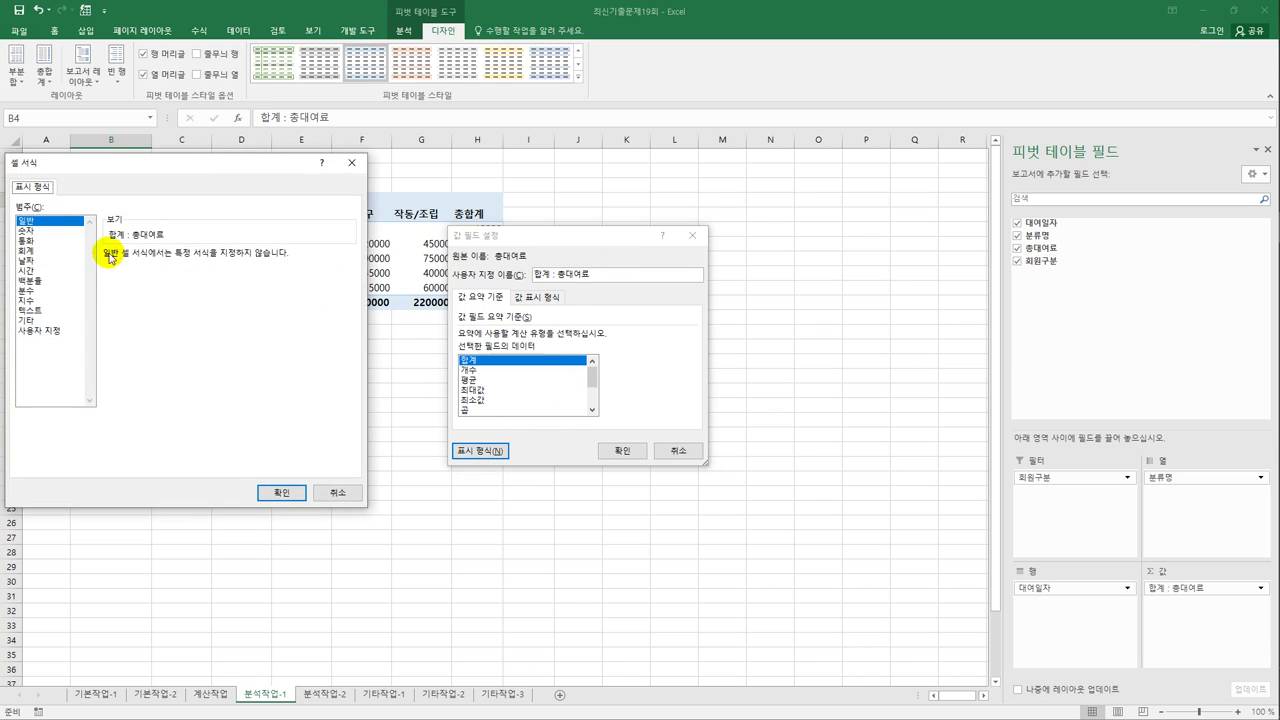
pyautogui.click(56, 230)
pyautogui.click(140, 278)
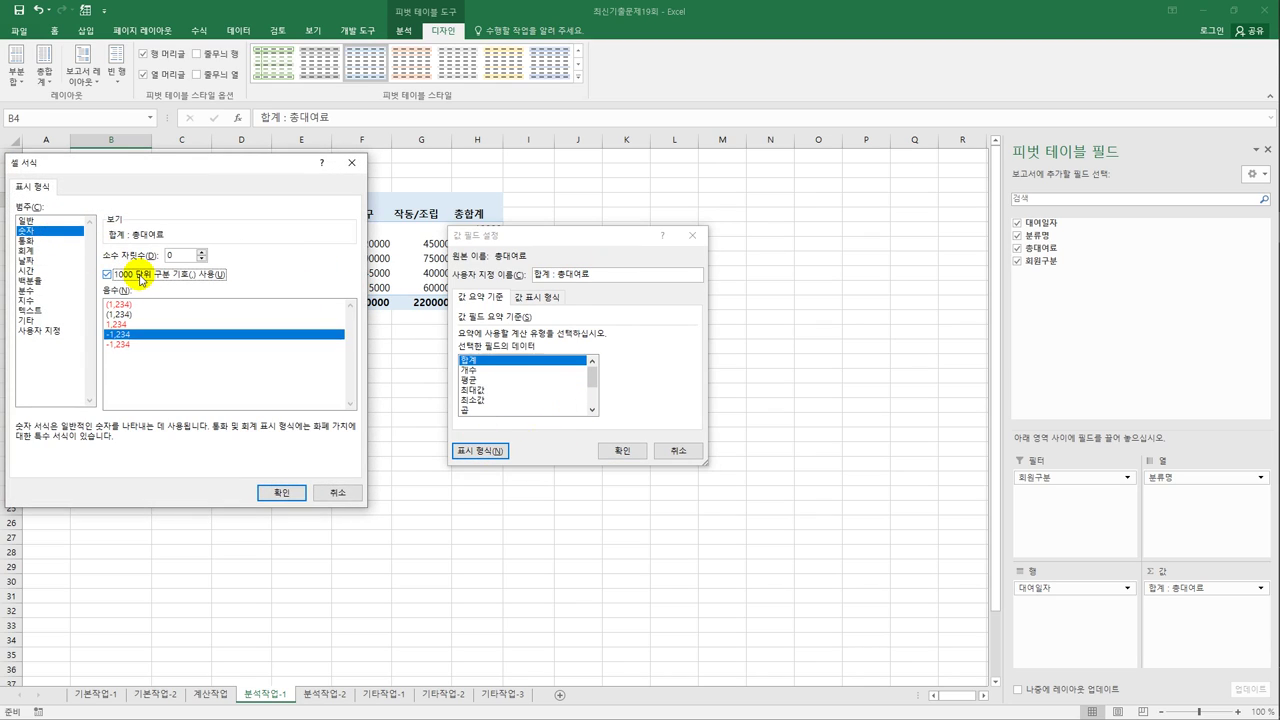
pyautogui.click(279, 493)
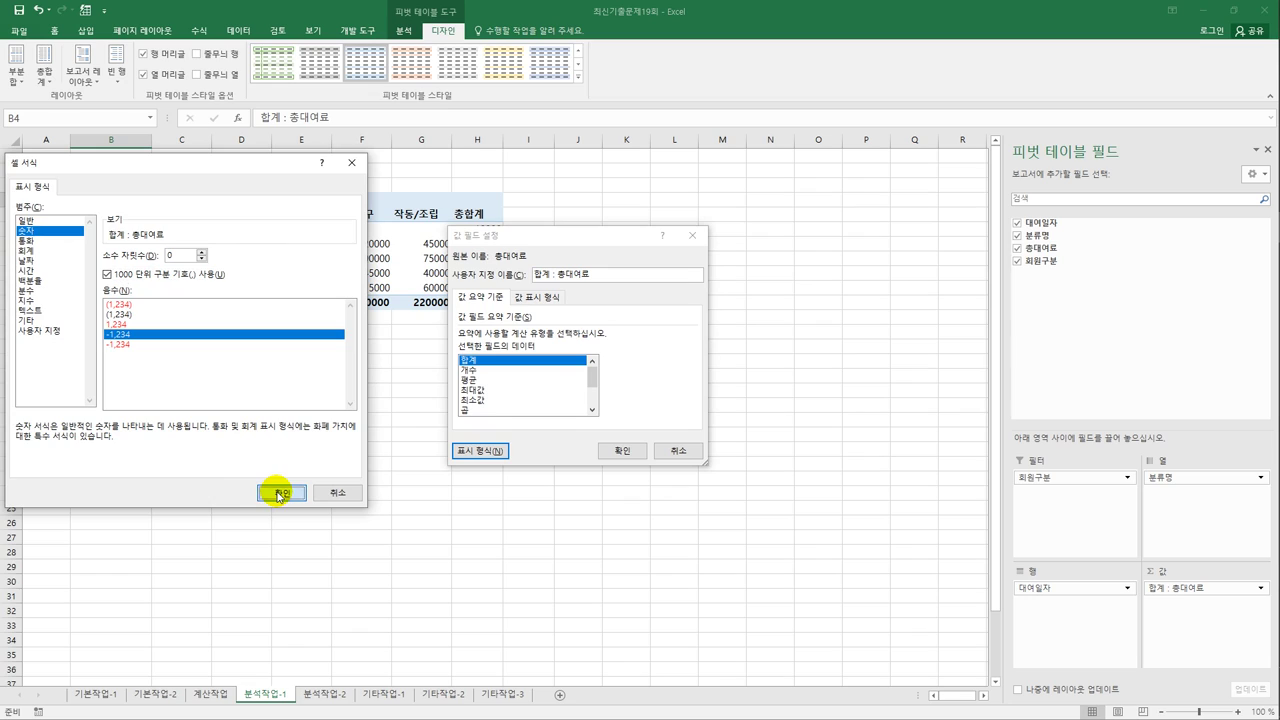
pyautogui.click(612, 451)
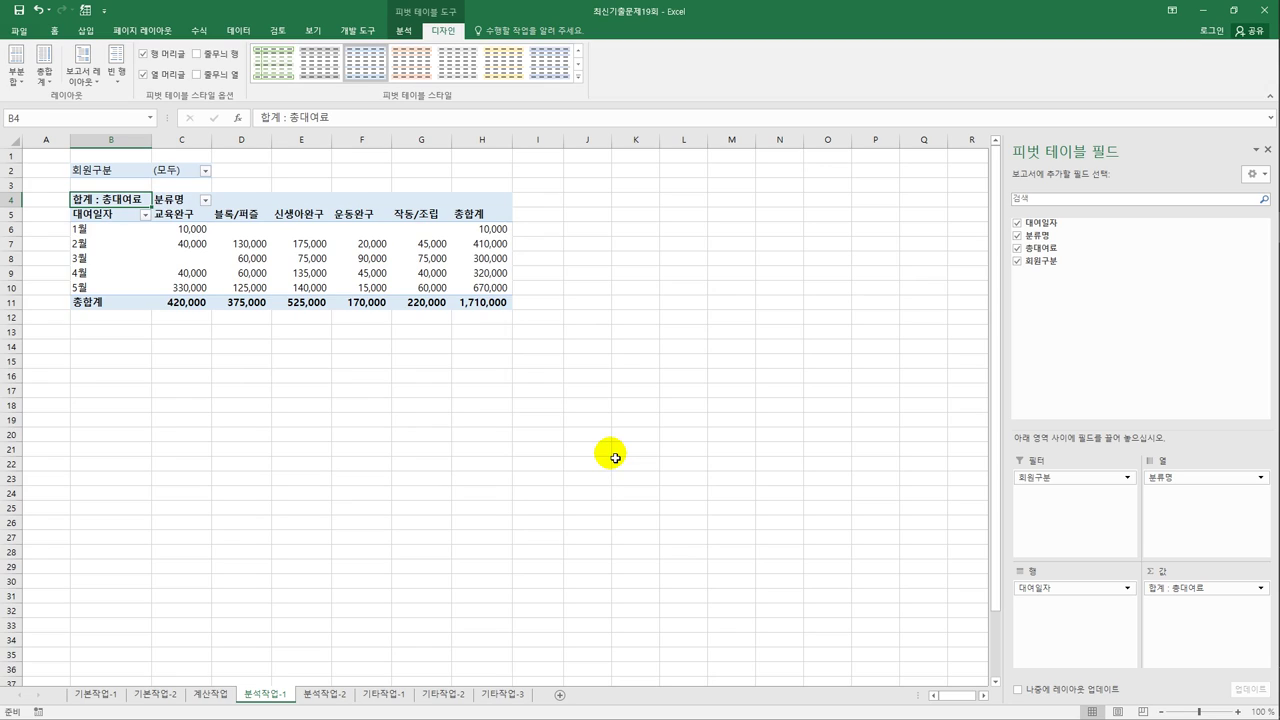
# Step: Set the PivotTable options to merge and center label cells and to show 0 in empty cells
pyautogui.click(404, 30)
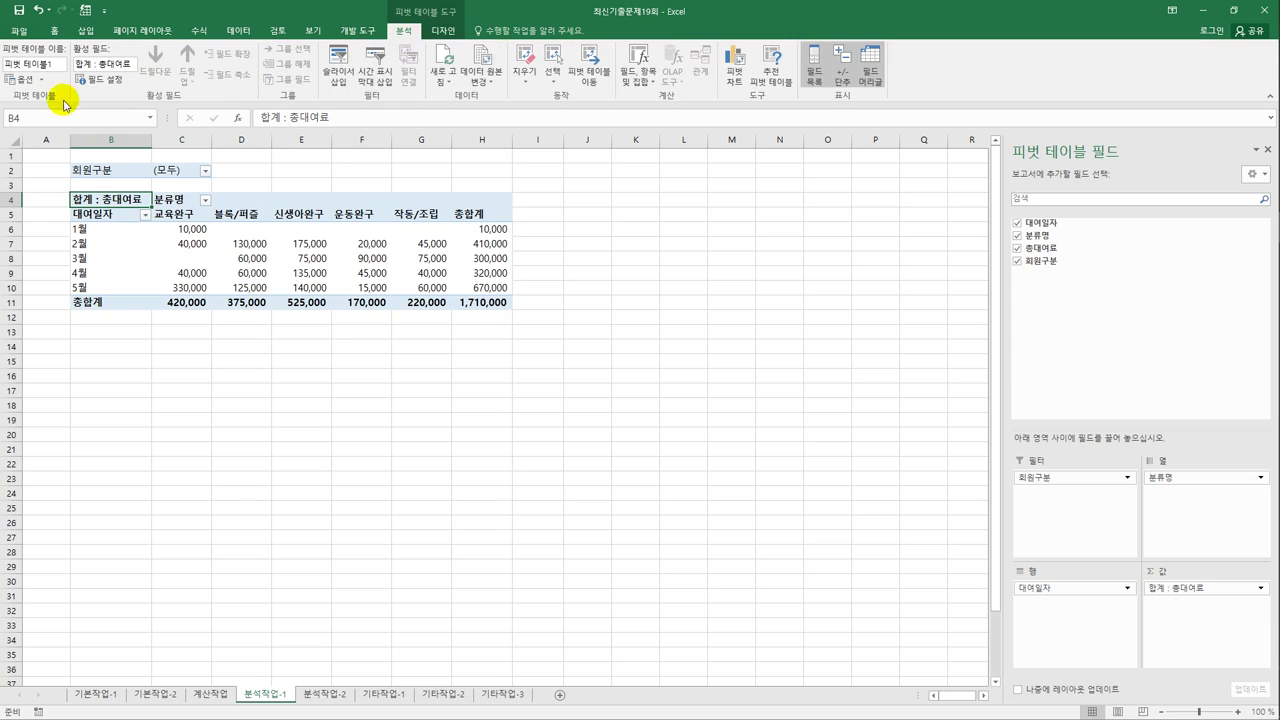
pyautogui.click(22, 80)
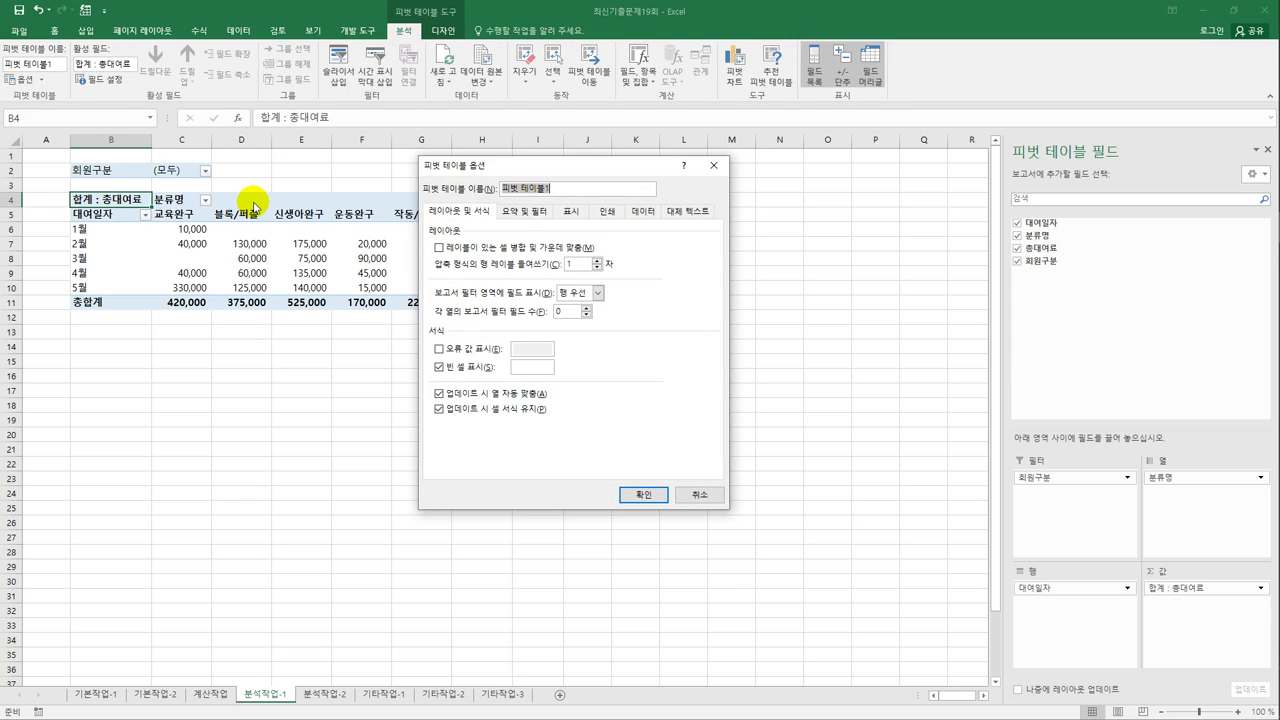
pyautogui.click(439, 247)
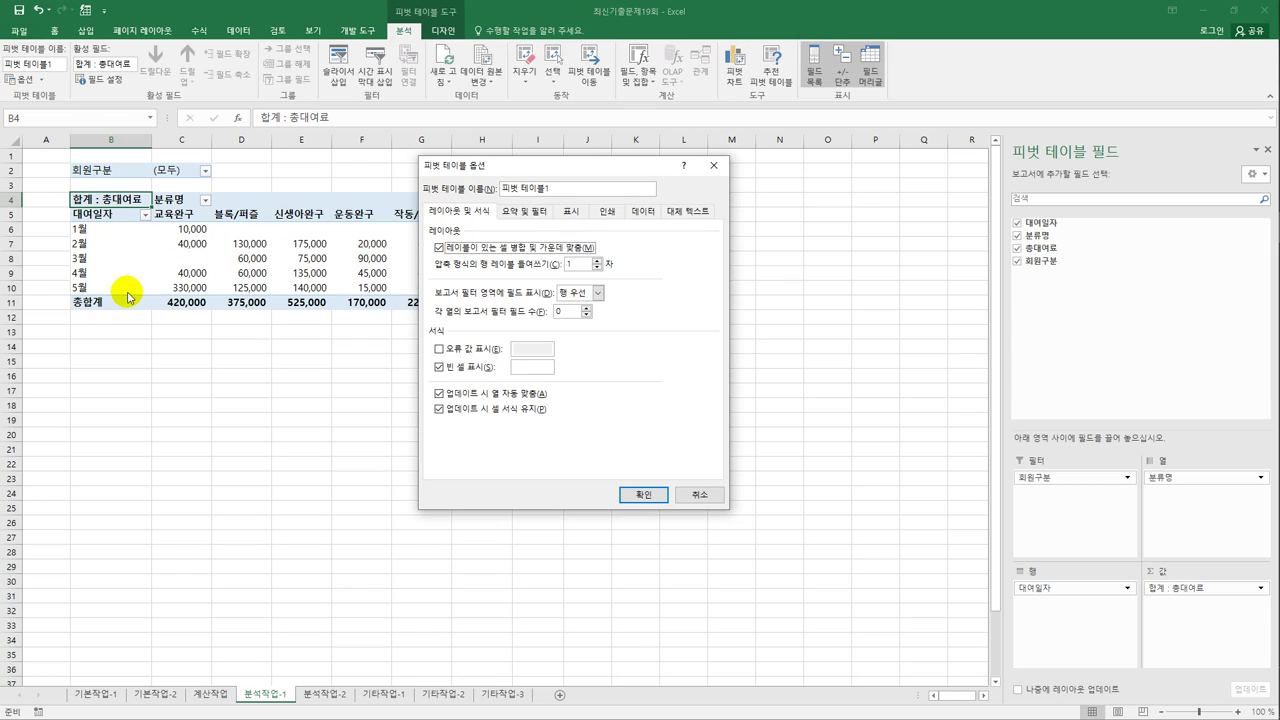
pyautogui.click(524, 370)
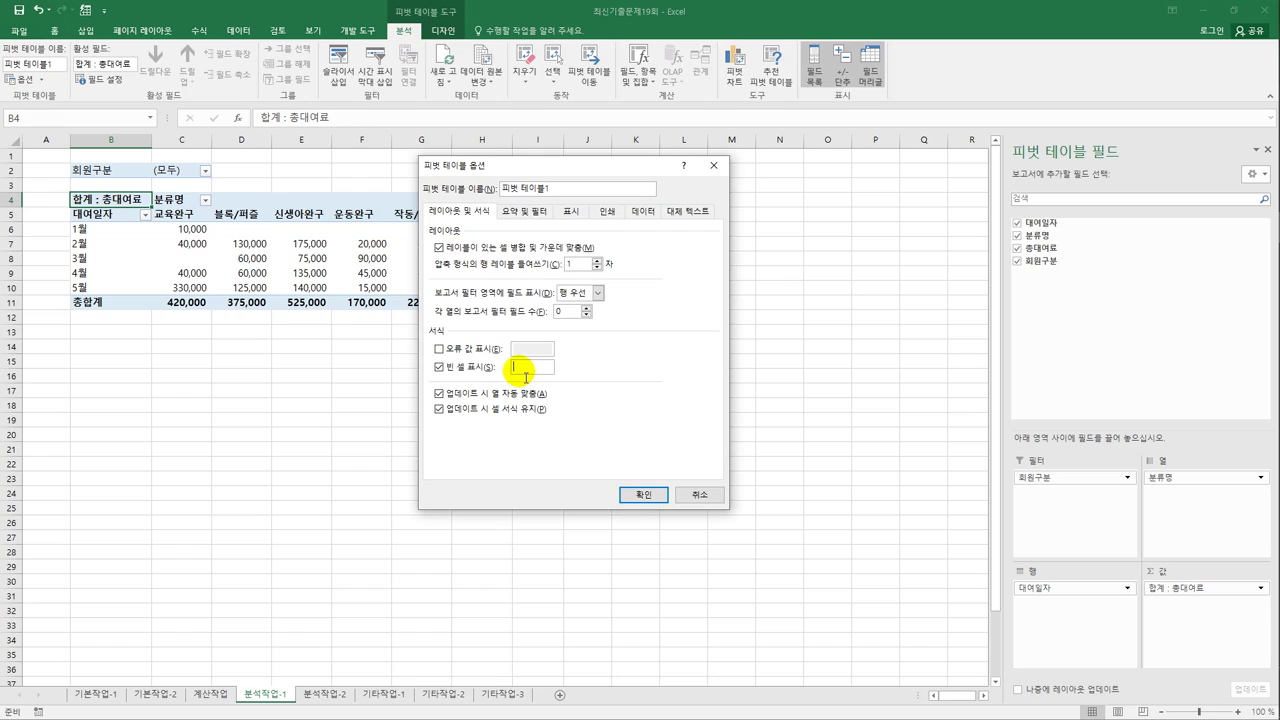
pyautogui.write('0')
pyautogui.click(644, 494)
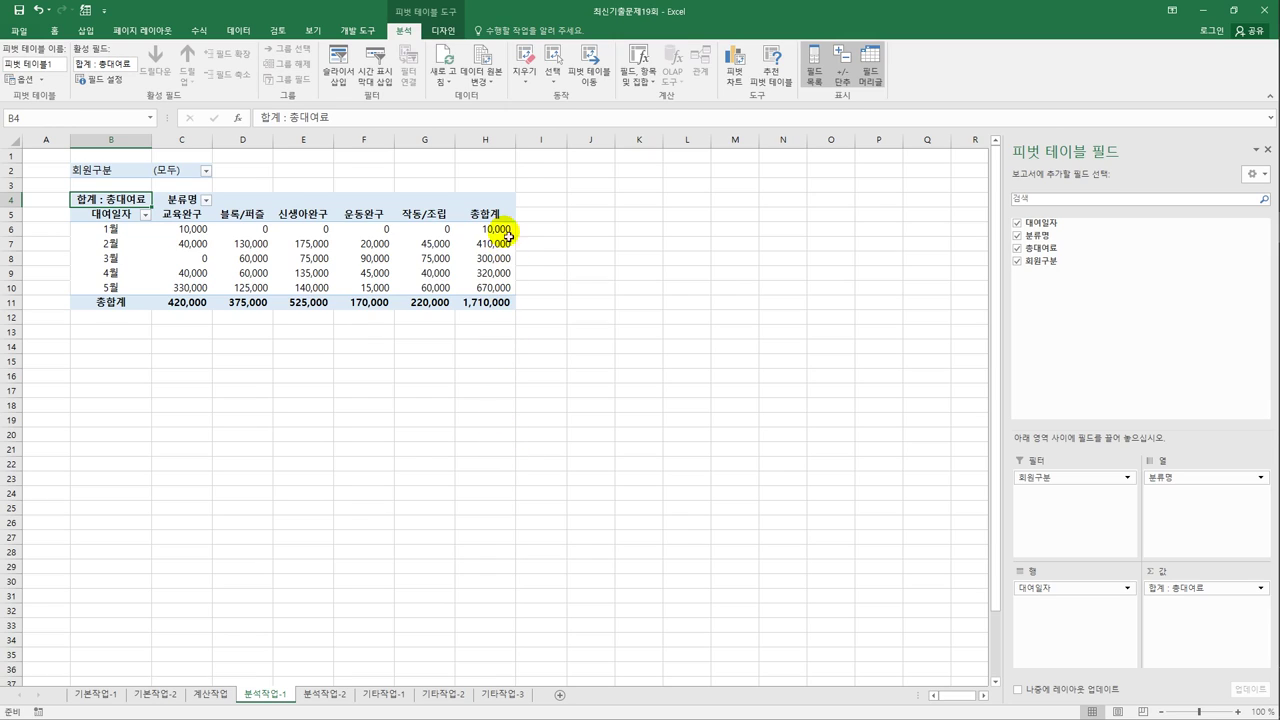
# Step: Apply the light (밝게) PivotTable style with black gridlines and turn on banded columns (줄무늬 열)
pyautogui.click(441, 30)
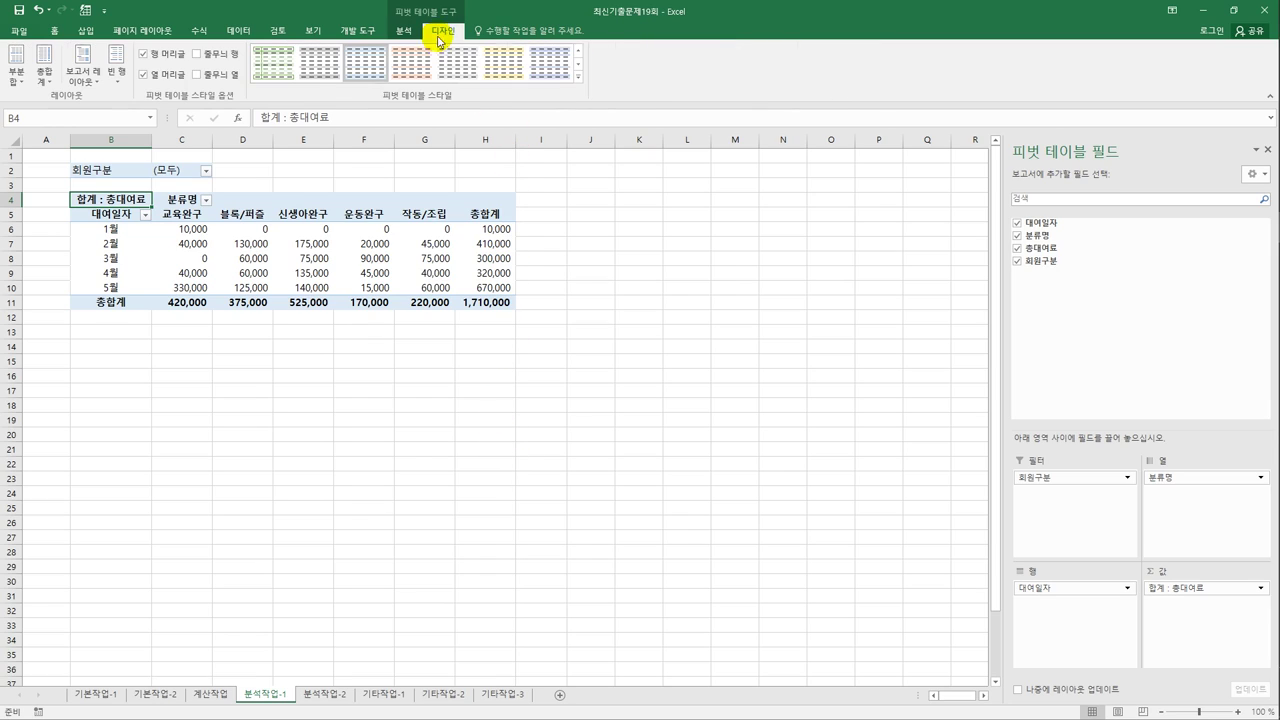
pyautogui.click(577, 77)
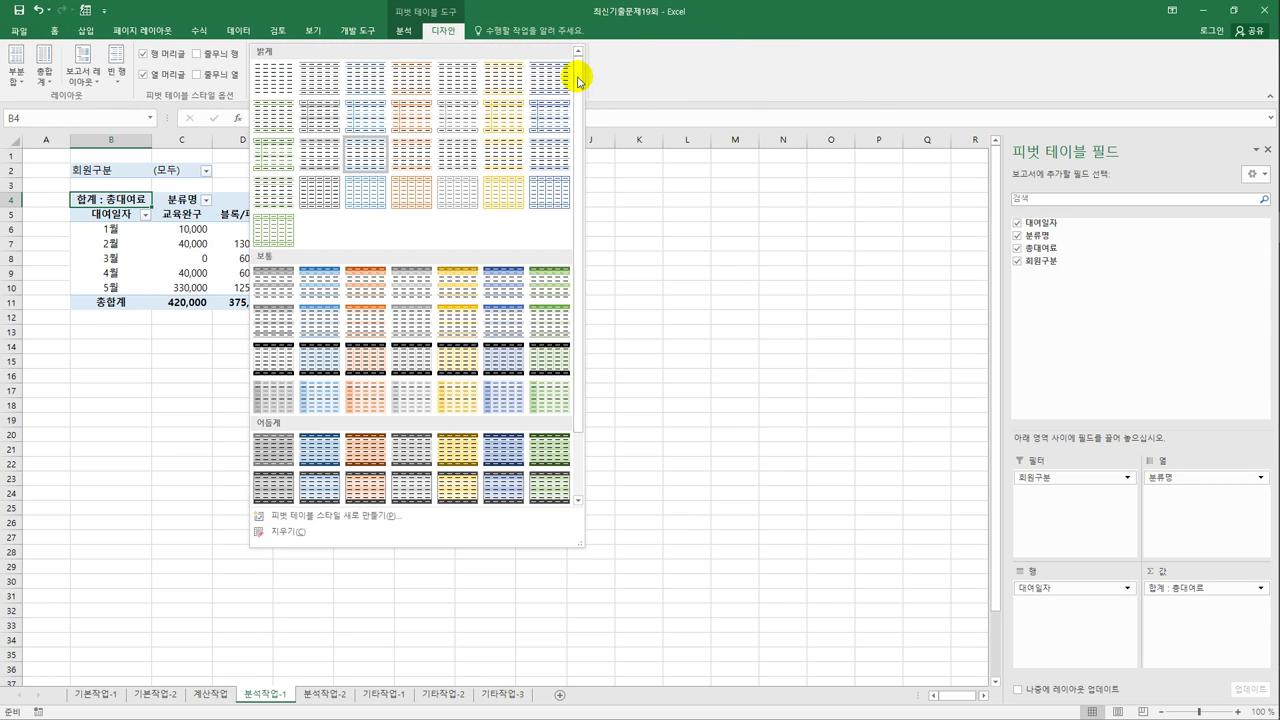
pyautogui.click(330, 198)
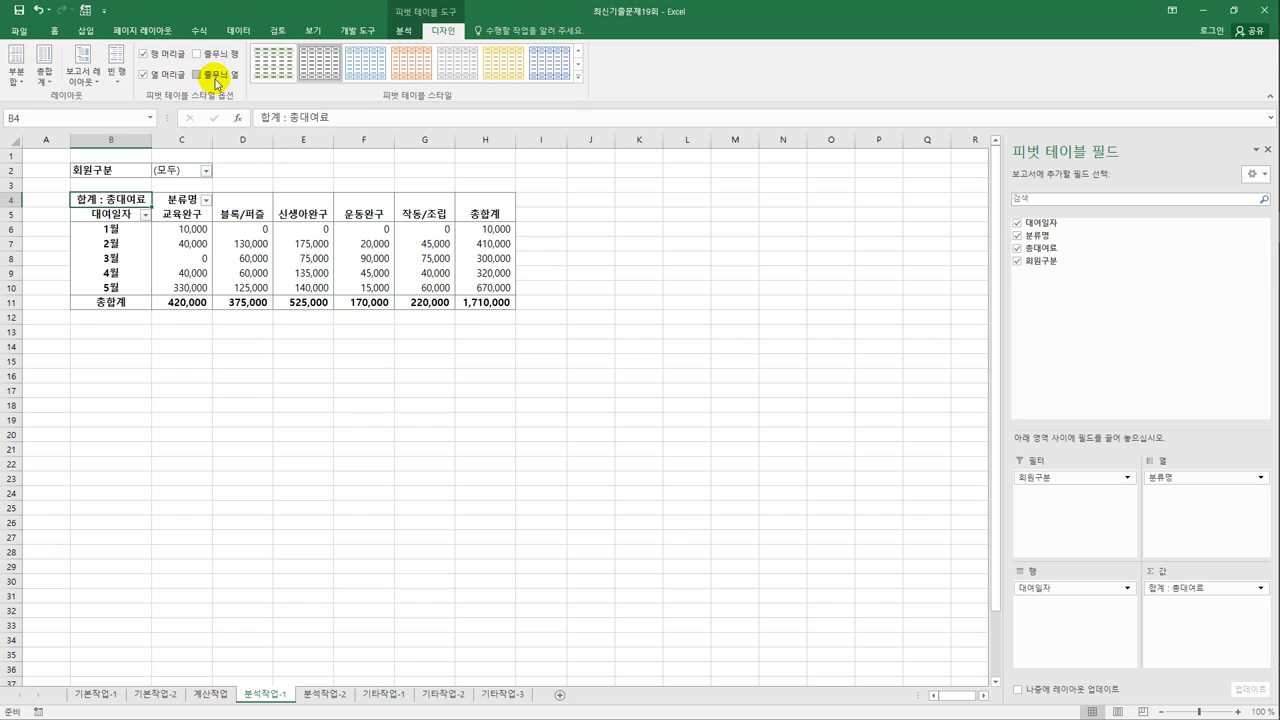
pyautogui.click(215, 78)
pyautogui.click(371, 378)
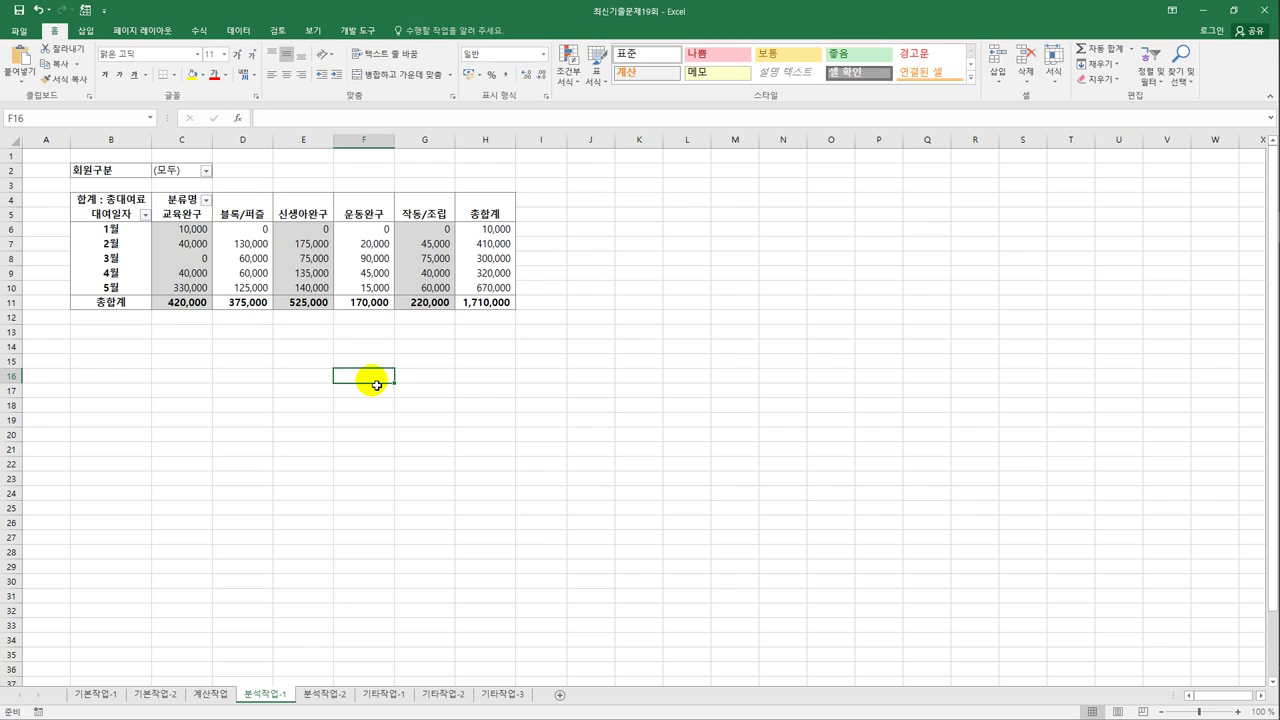
# Step: On the 분석작업-2 sheet, remove the duplicate rows of 표1 based only on 고객명 and 회원구분
pyautogui.click(326, 694)
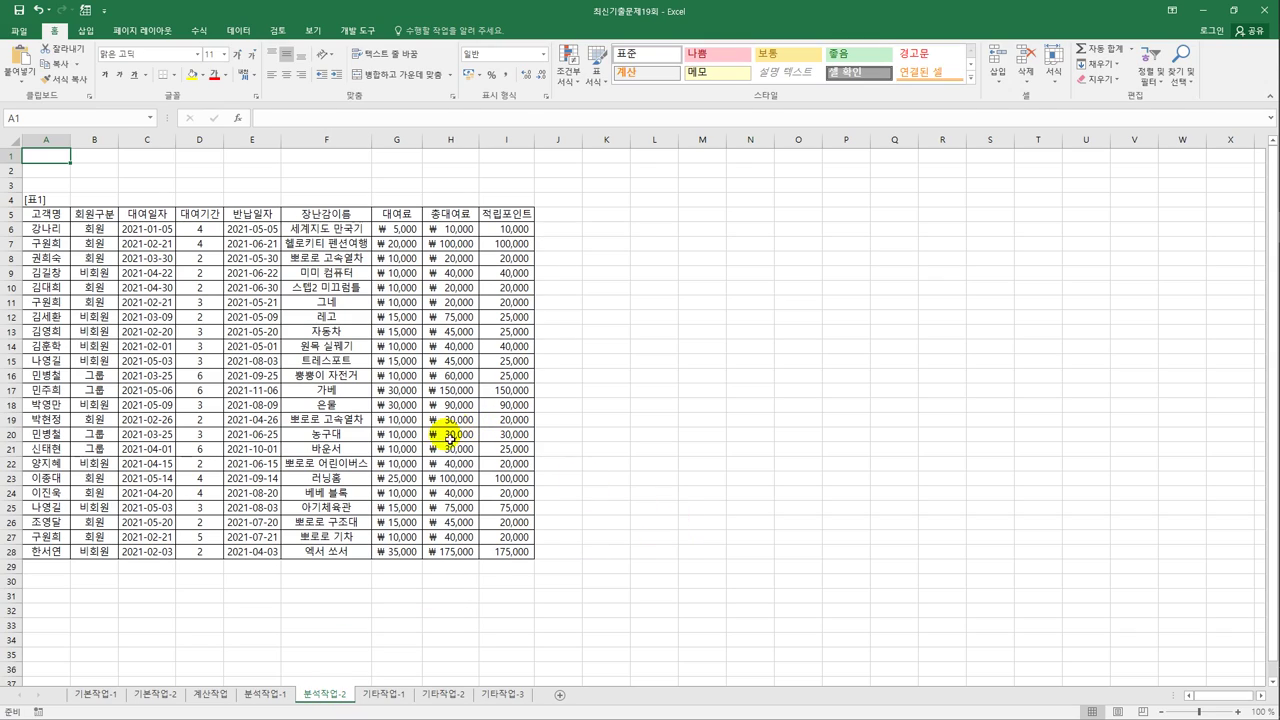
pyautogui.click(206, 260)
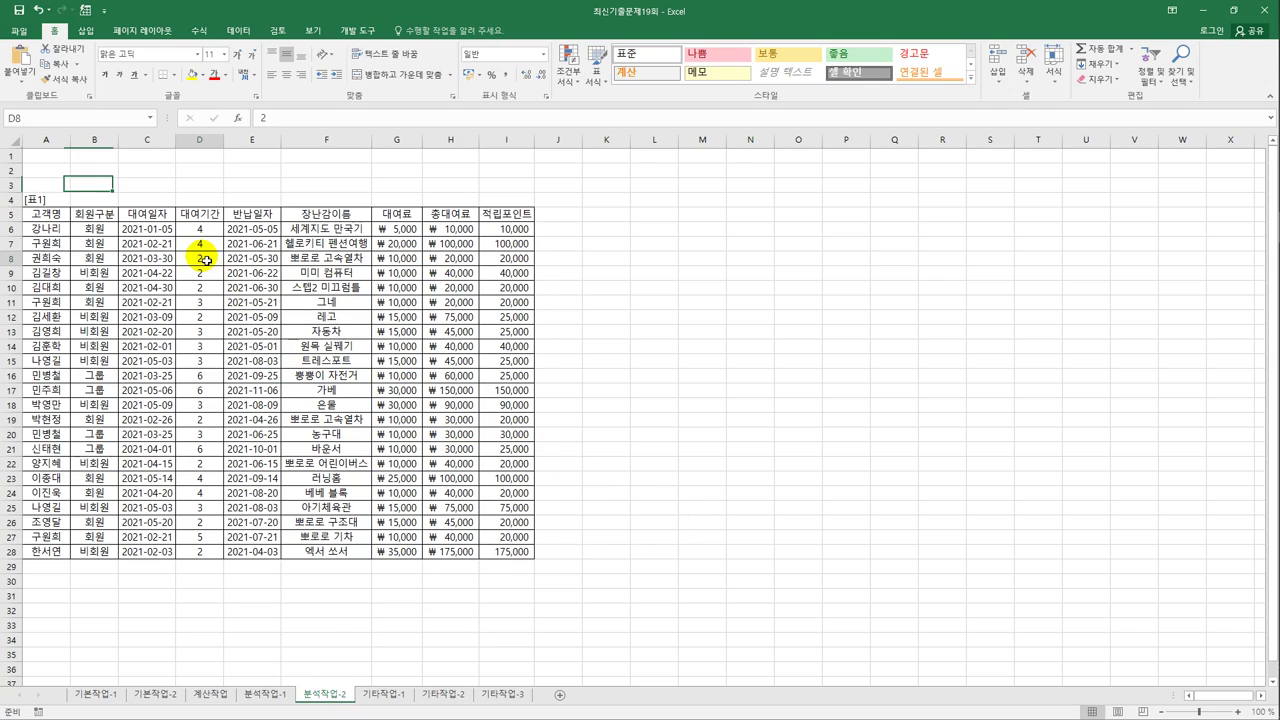
pyautogui.click(239, 31)
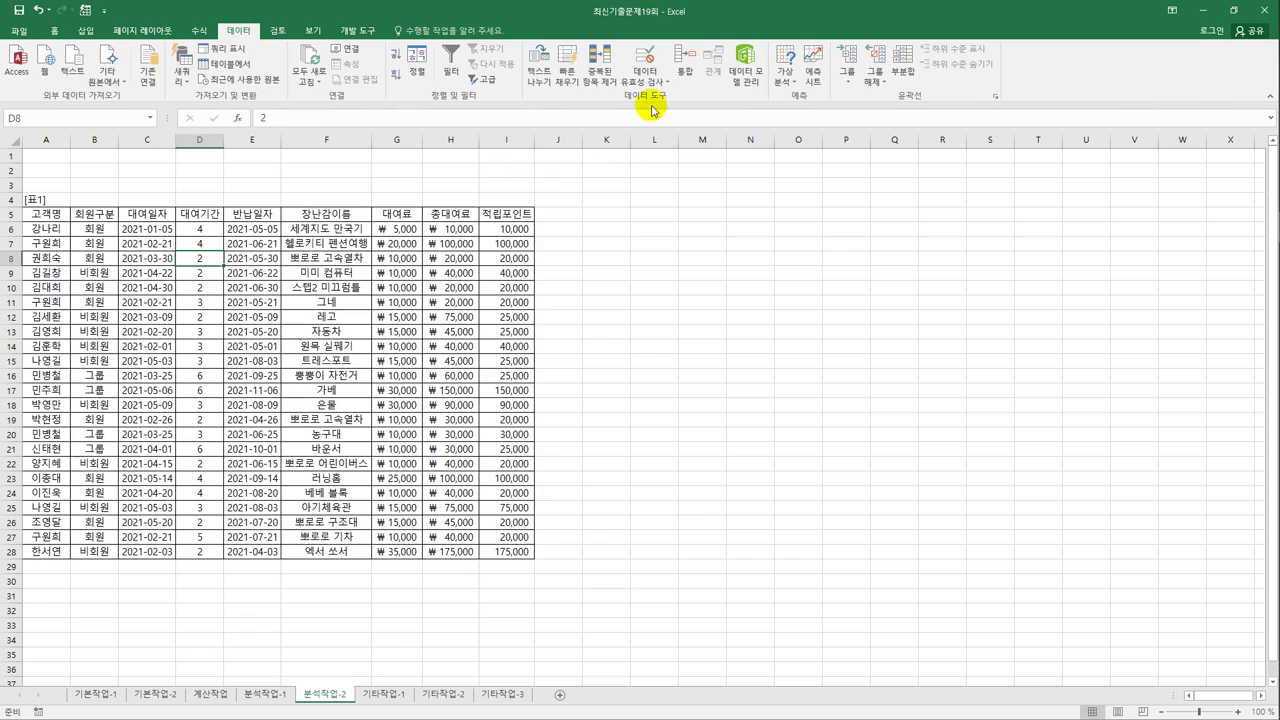
pyautogui.click(594, 72)
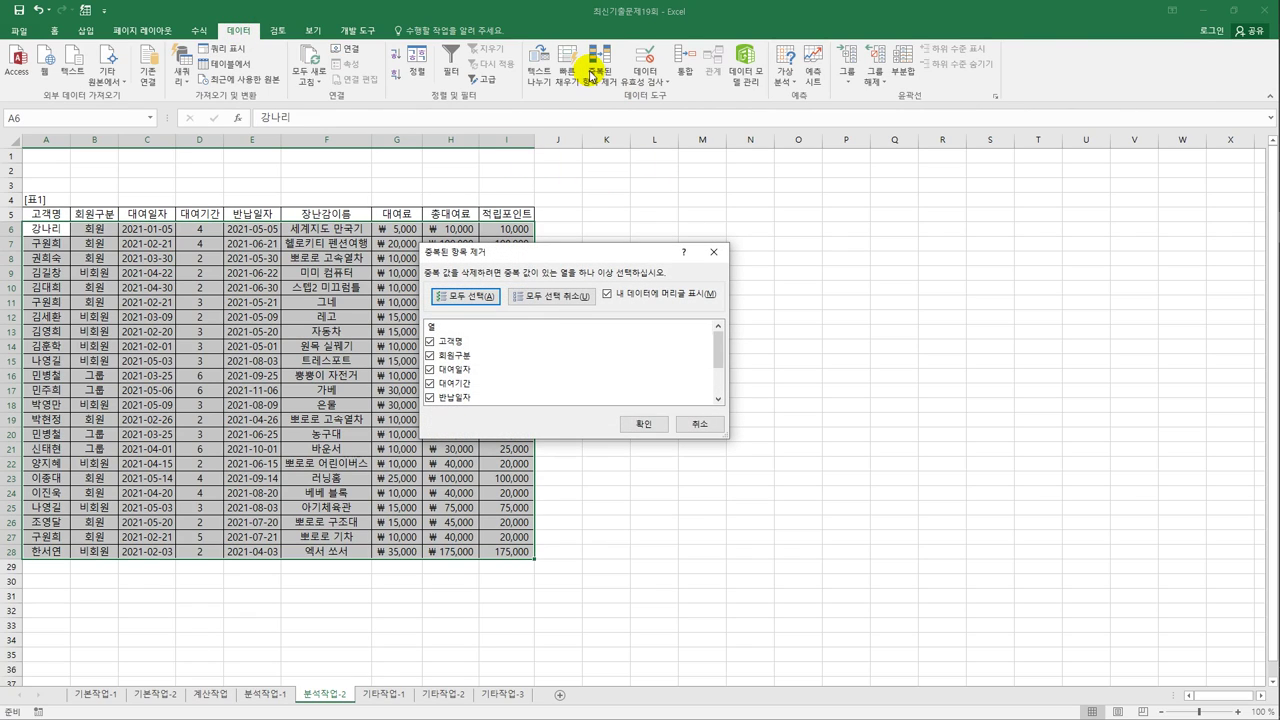
pyautogui.click(560, 305)
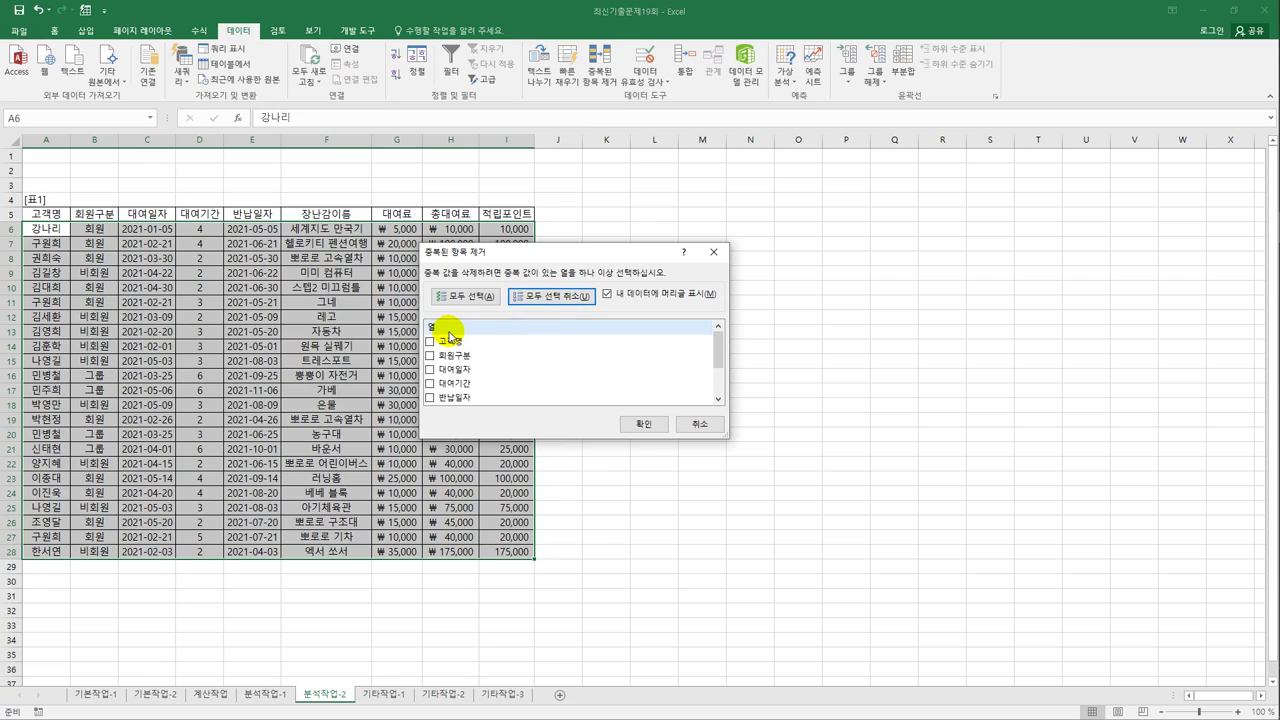
pyautogui.click(449, 341)
pyautogui.click(453, 356)
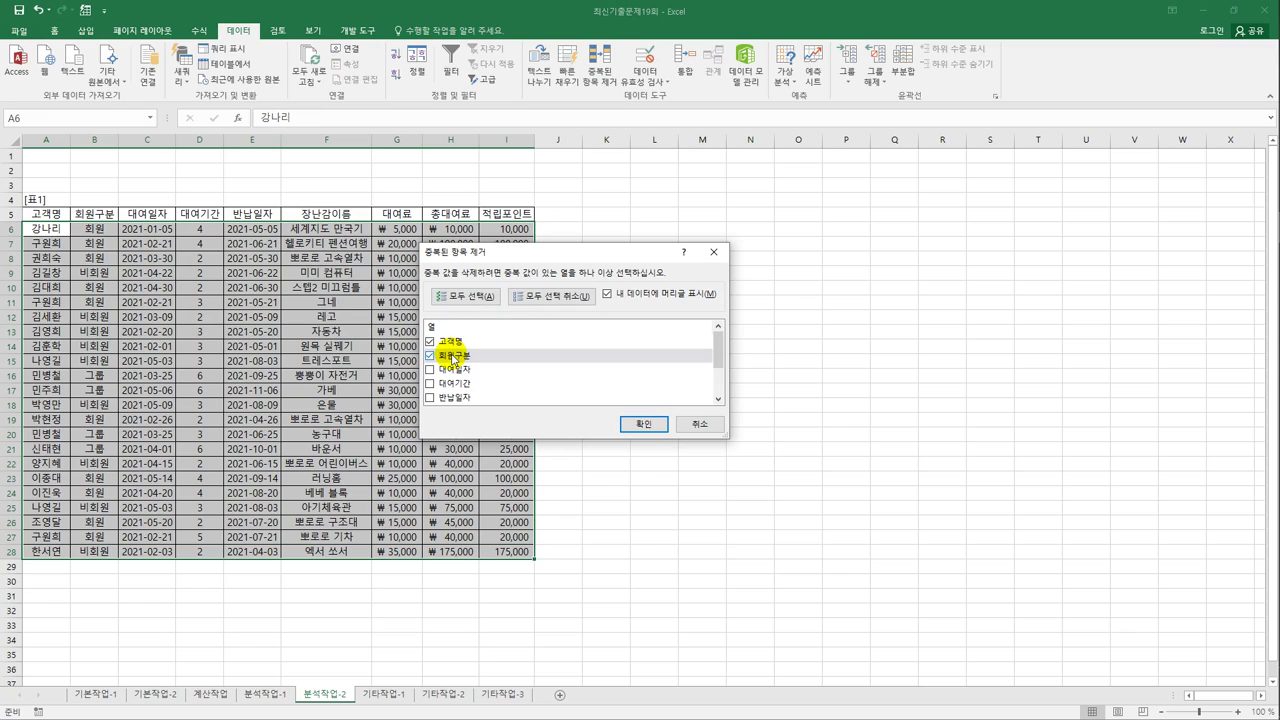
pyautogui.click(641, 425)
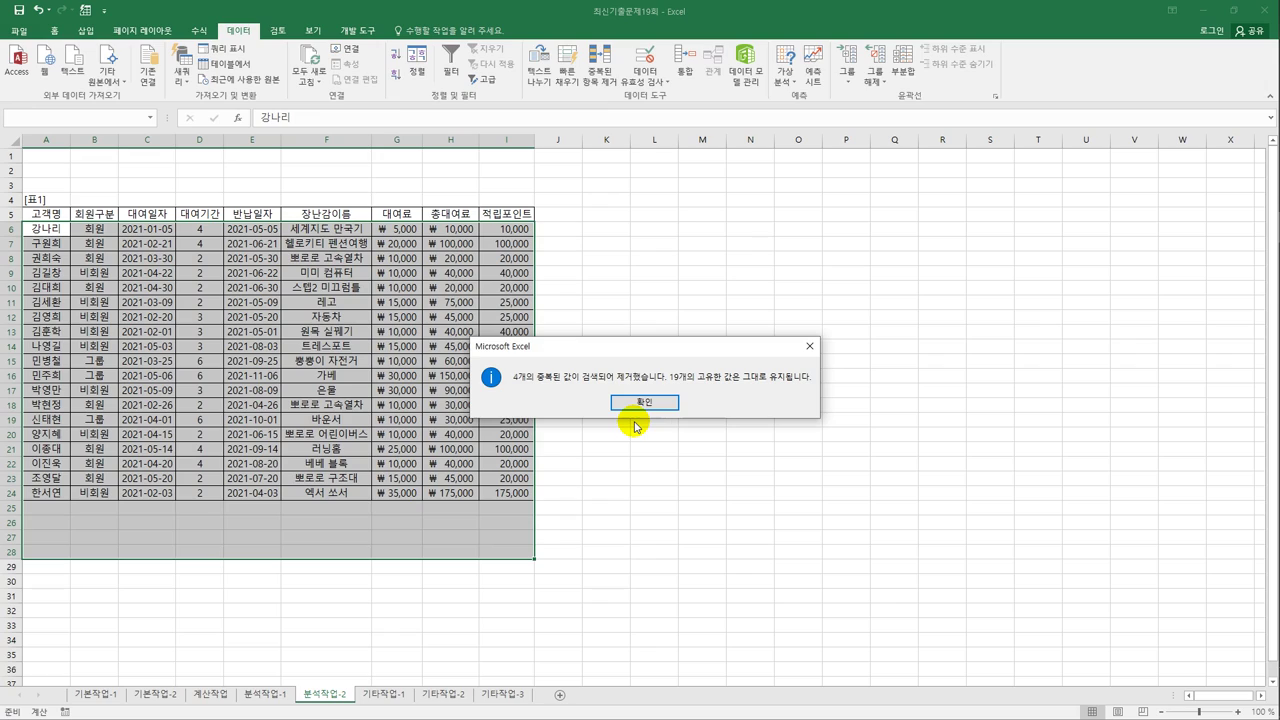
pyautogui.click(640, 404)
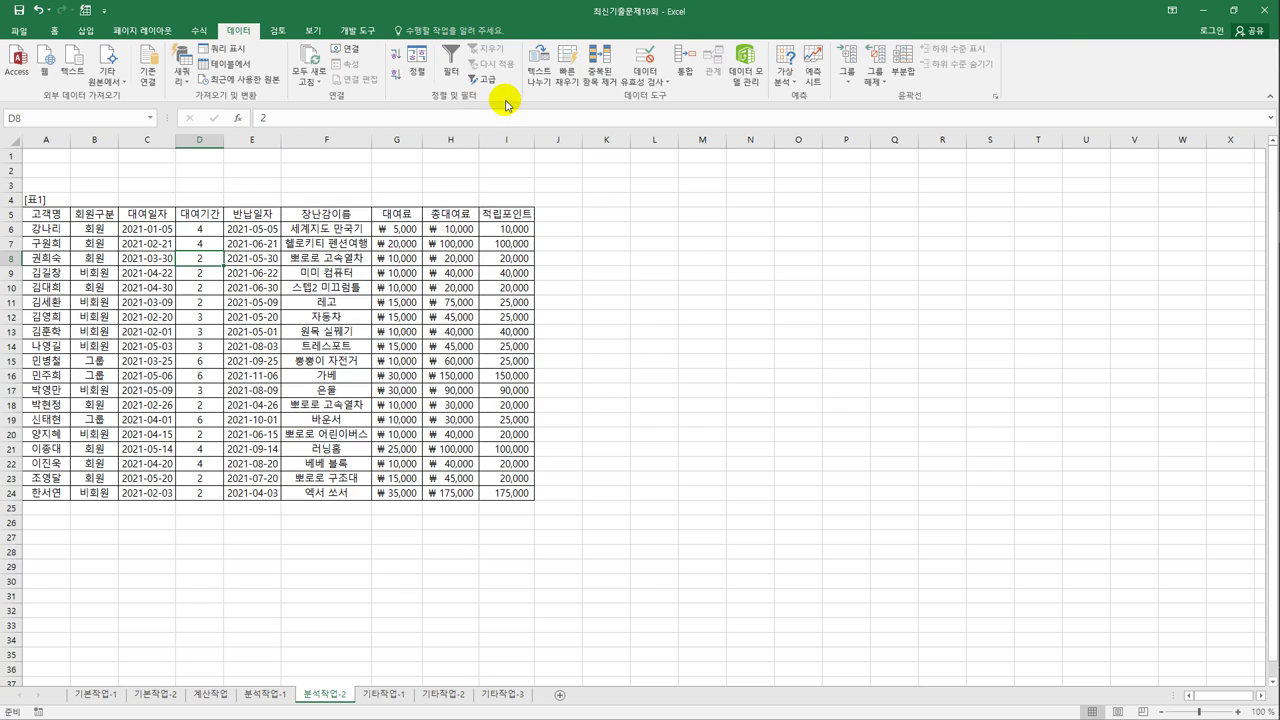
# Step: Sort 표1 by 회원구분 in descending order (내림차순), with 대여기간 in ascending order (오름차순) as the second key
pyautogui.click(418, 62)
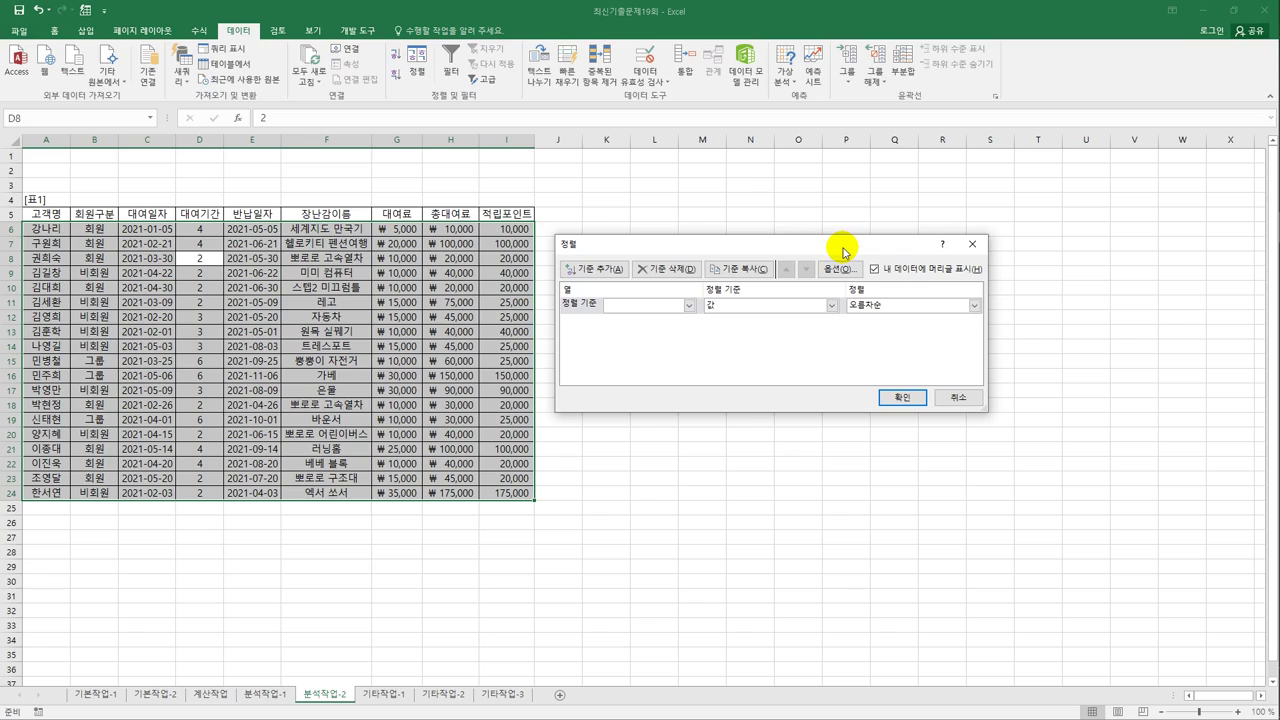
pyautogui.click(689, 305)
pyautogui.click(680, 333)
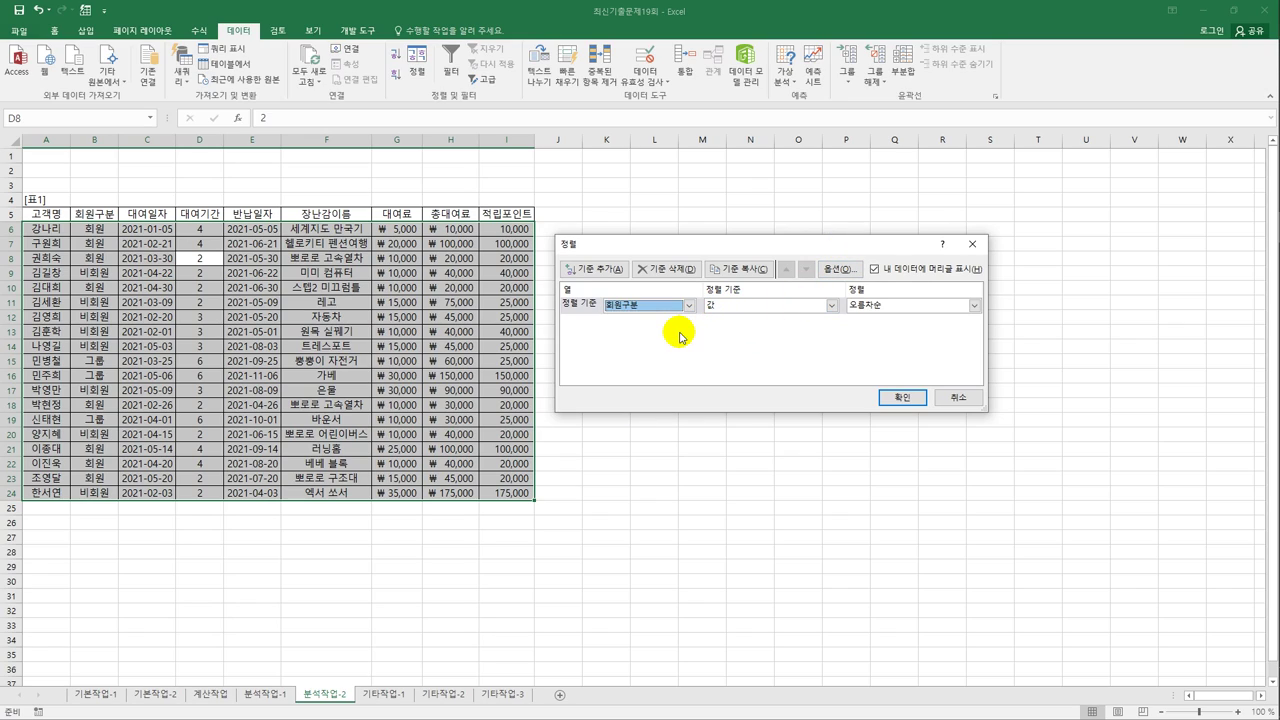
pyautogui.click(887, 306)
pyautogui.click(889, 333)
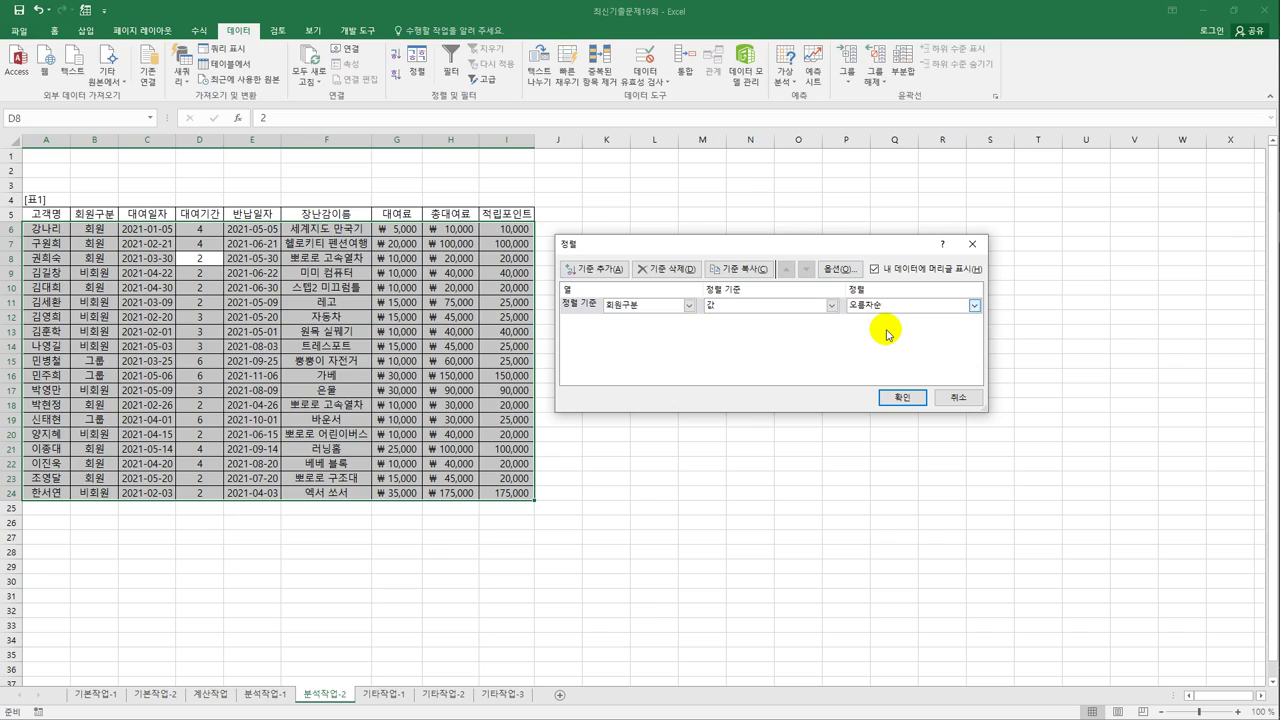
pyautogui.click(600, 268)
pyautogui.click(689, 322)
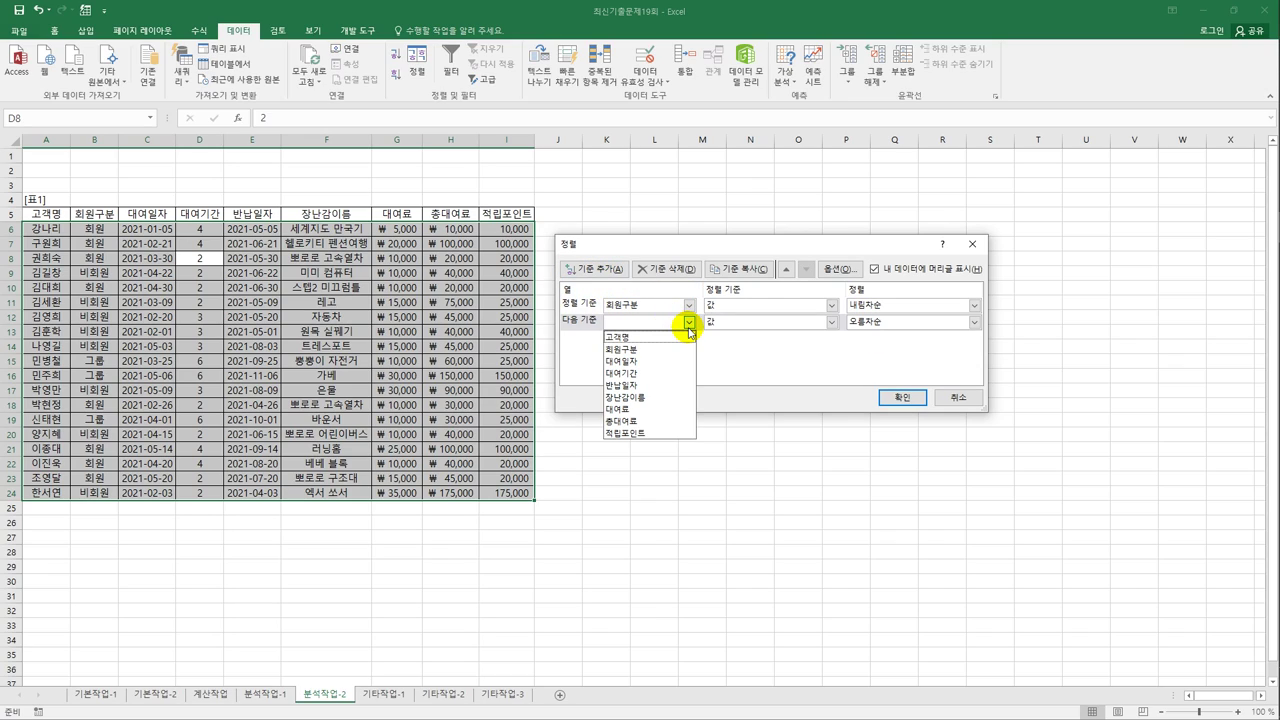
pyautogui.click(664, 374)
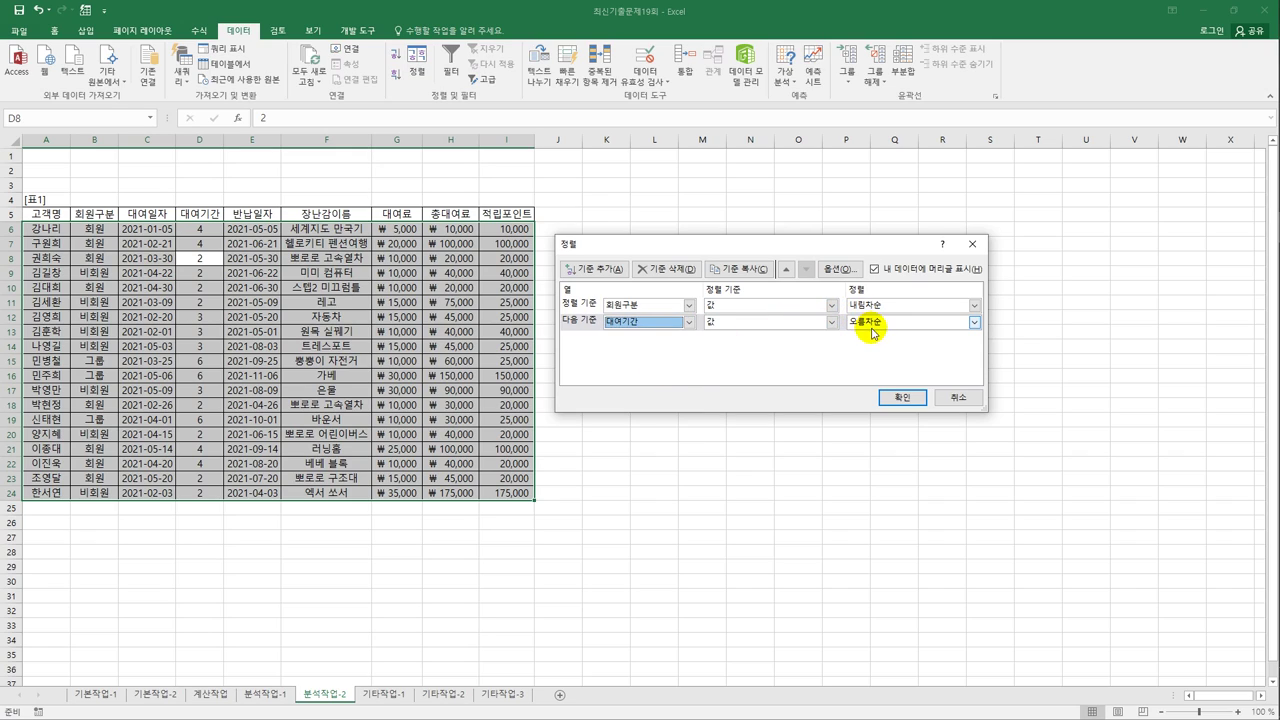
pyautogui.click(884, 398)
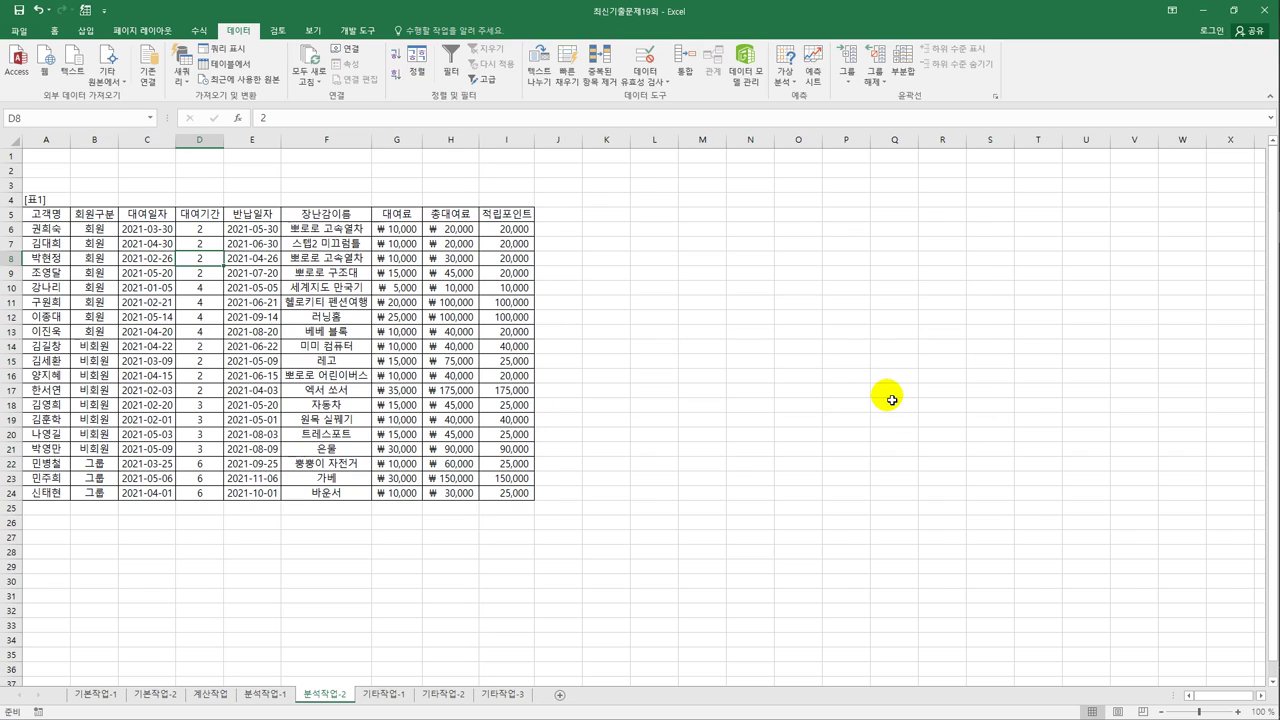
# Step: Add a subtotal to 표1 grouped by 회원구분 that calculates only the average (평균) of 총대여료
pyautogui.click(903, 72)
pyautogui.click(737, 238)
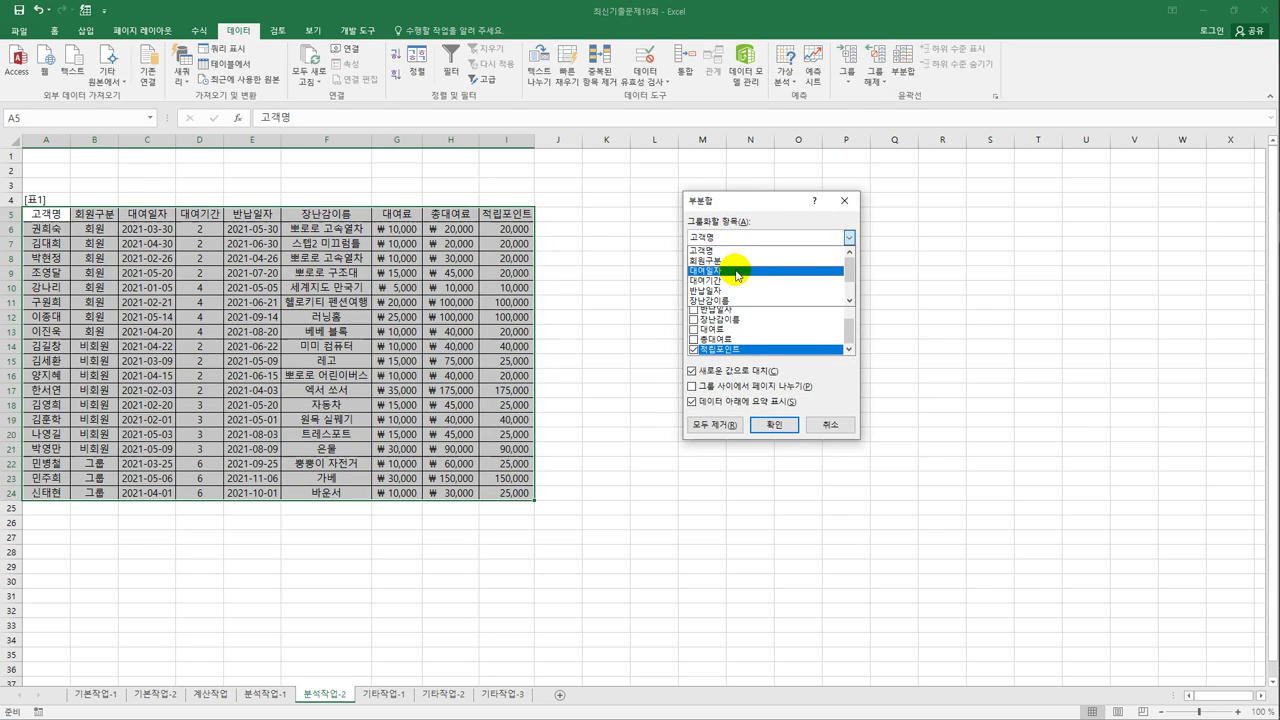
pyautogui.click(733, 260)
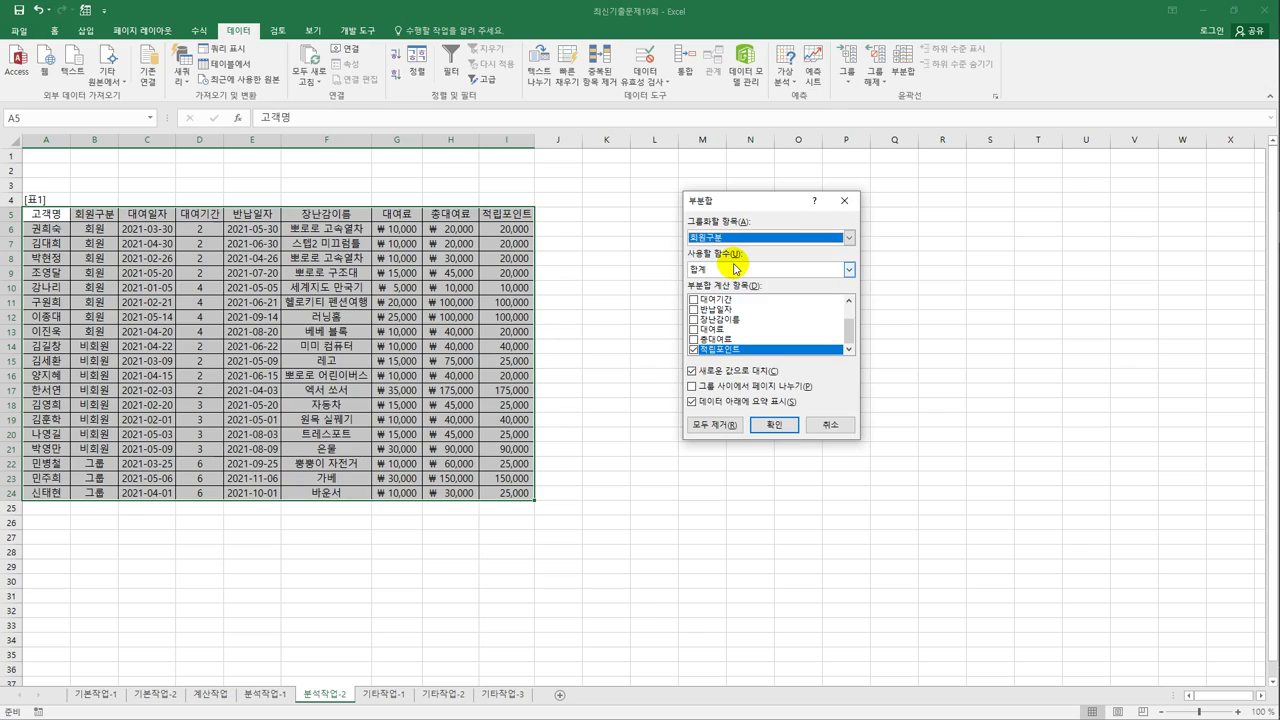
pyautogui.click(693, 340)
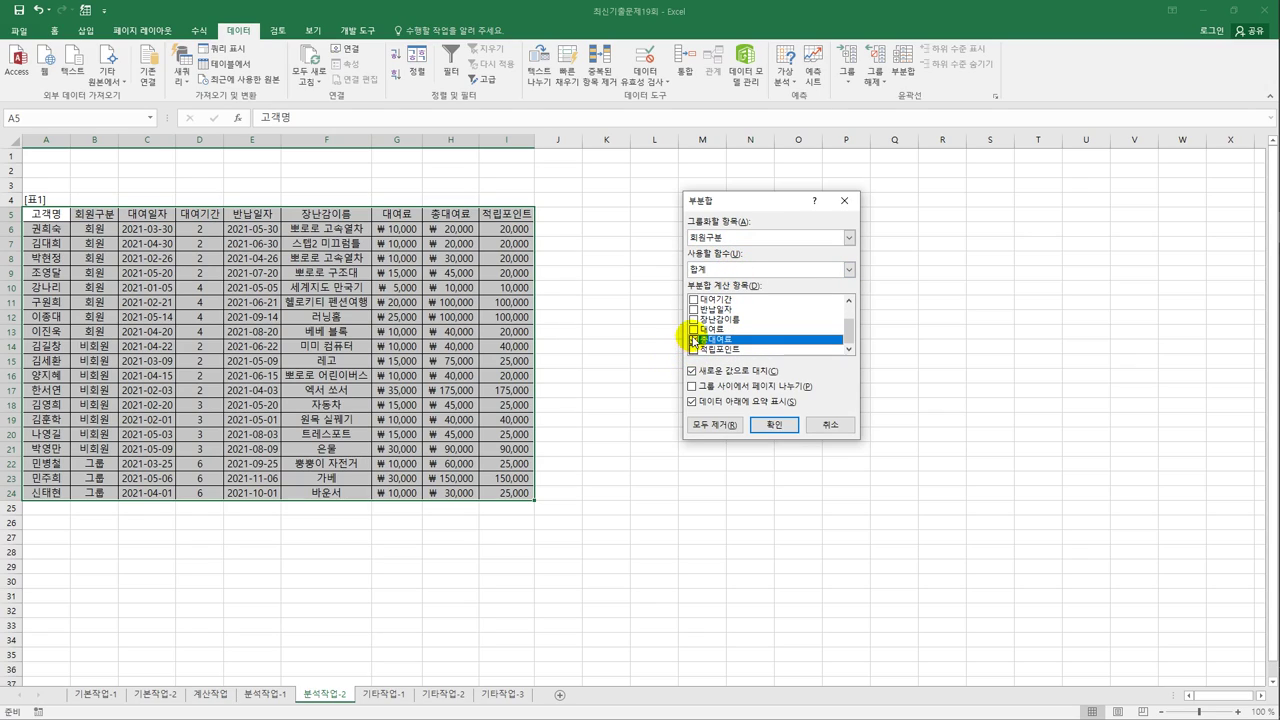
pyautogui.click(726, 268)
pyautogui.click(728, 302)
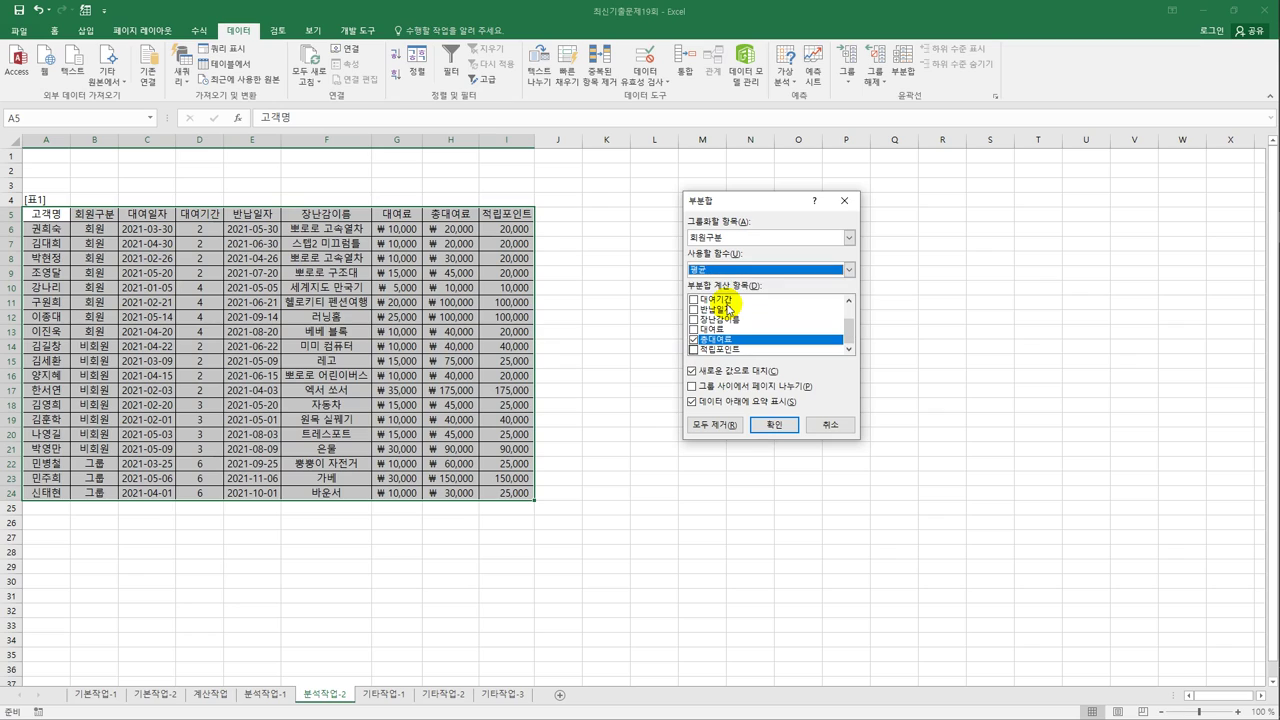
pyautogui.click(765, 423)
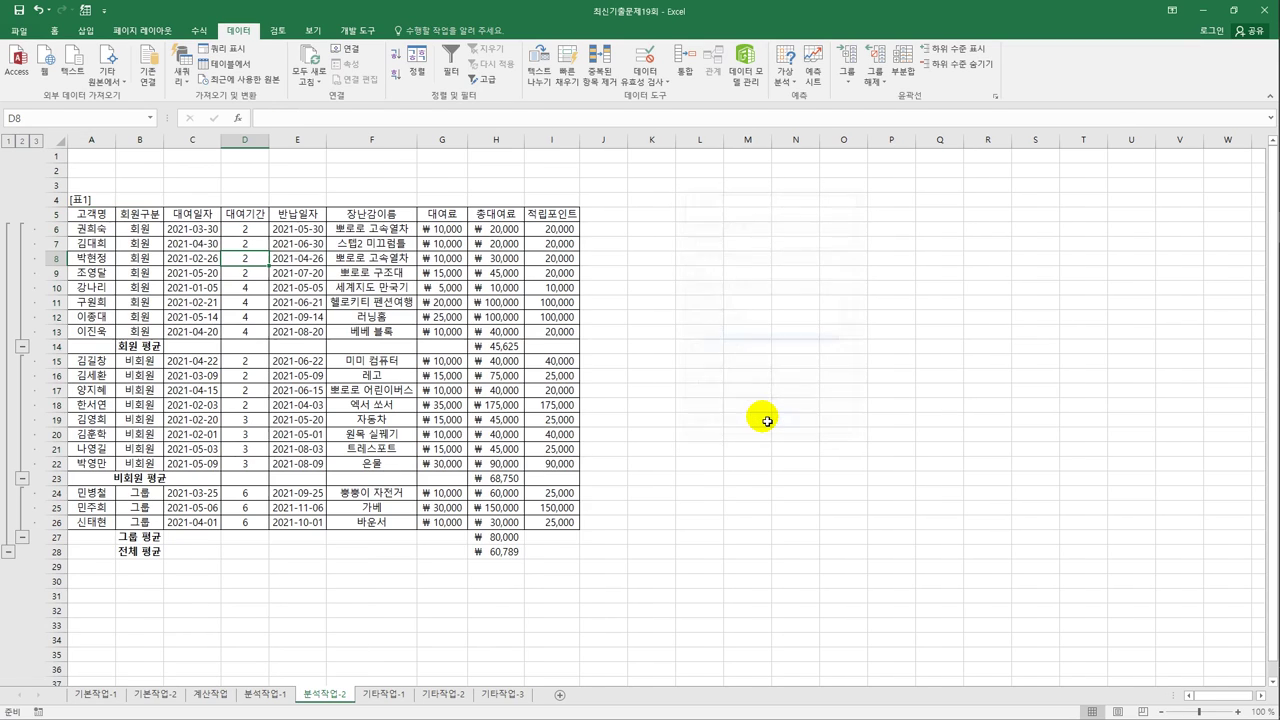
# Step: Add a nested subtotal grouped by 대여기간 that counts (개수) 장난감이름, without replacing the existing subtotals
pyautogui.click(899, 78)
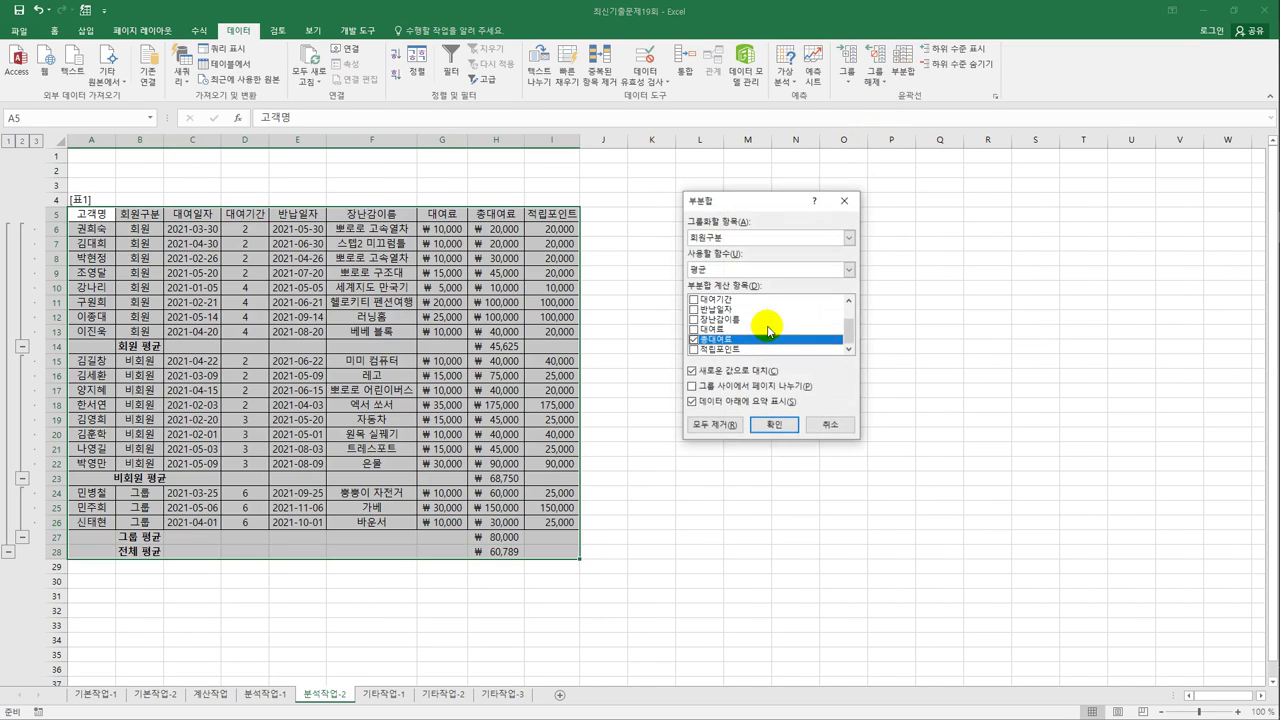
pyautogui.click(741, 240)
pyautogui.click(738, 284)
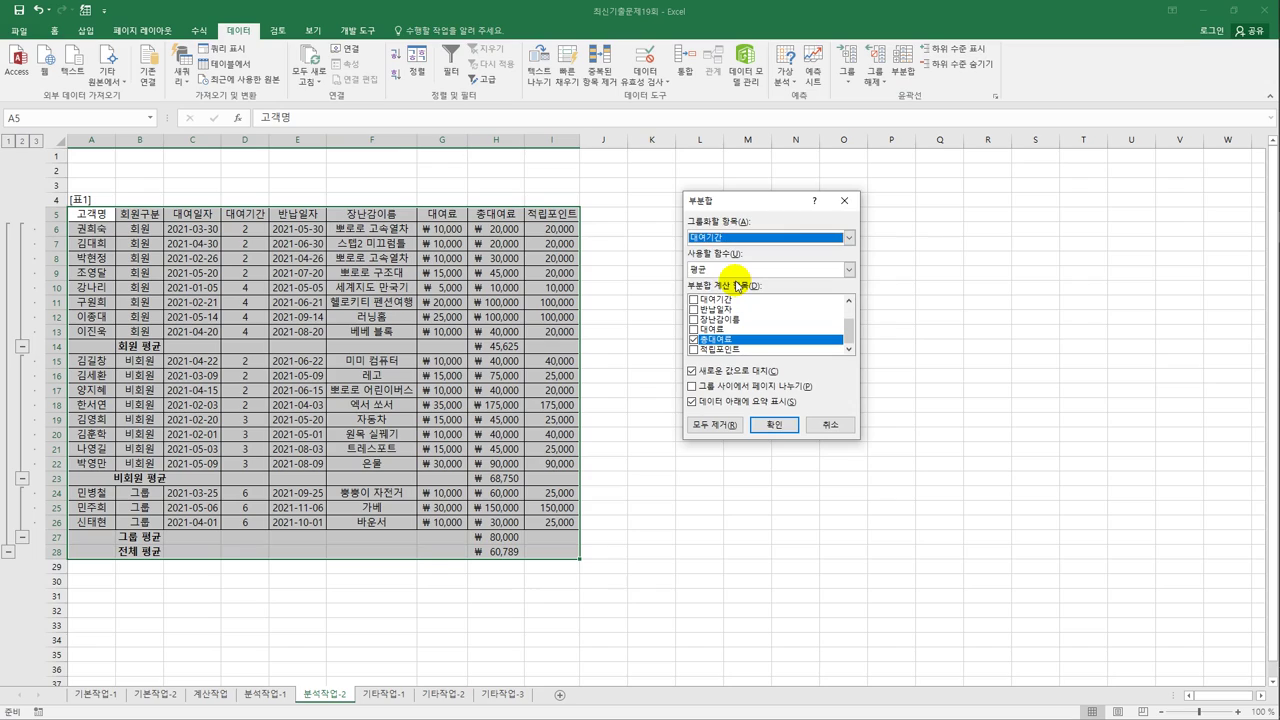
pyautogui.click(693, 339)
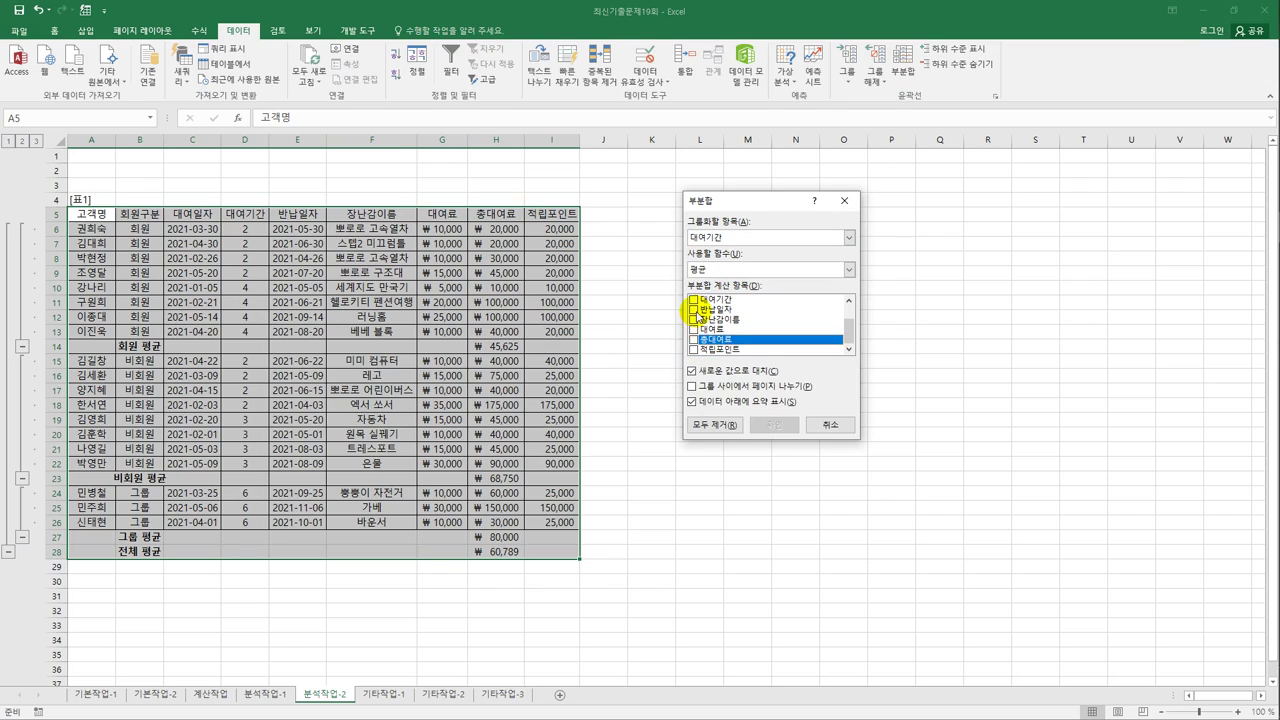
pyautogui.click(694, 322)
pyautogui.click(703, 270)
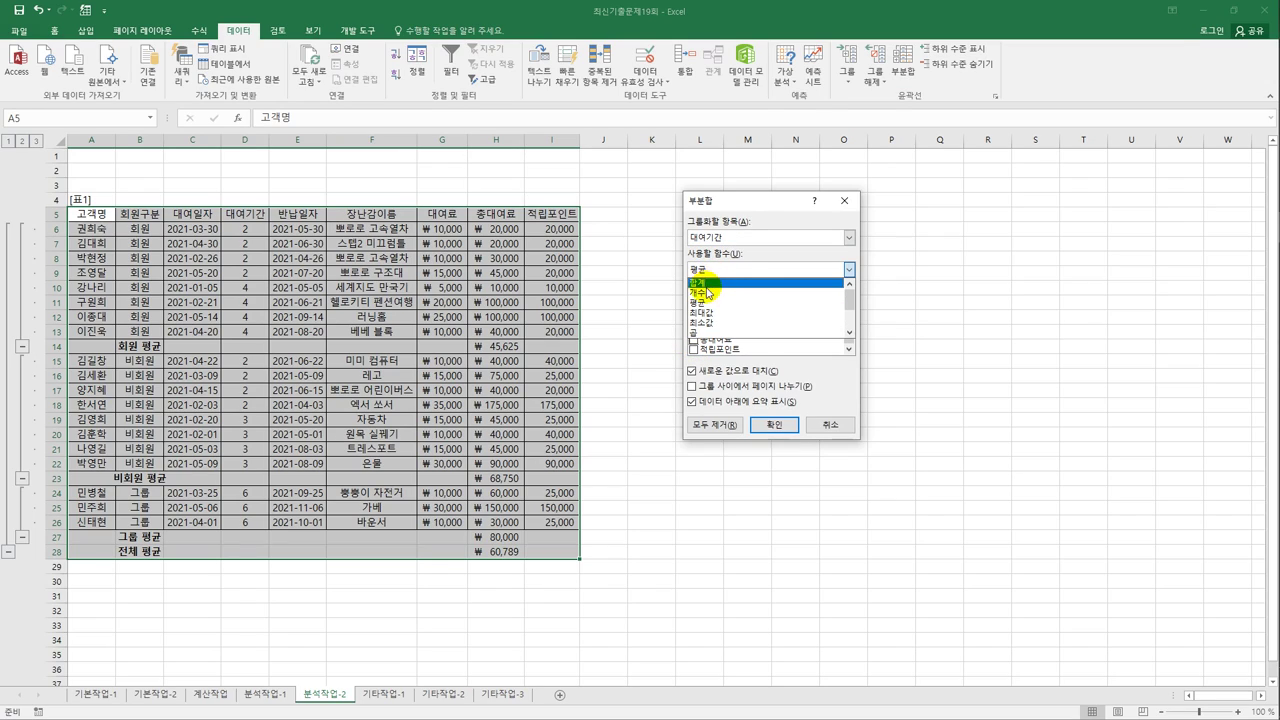
pyautogui.click(705, 291)
pyautogui.click(707, 372)
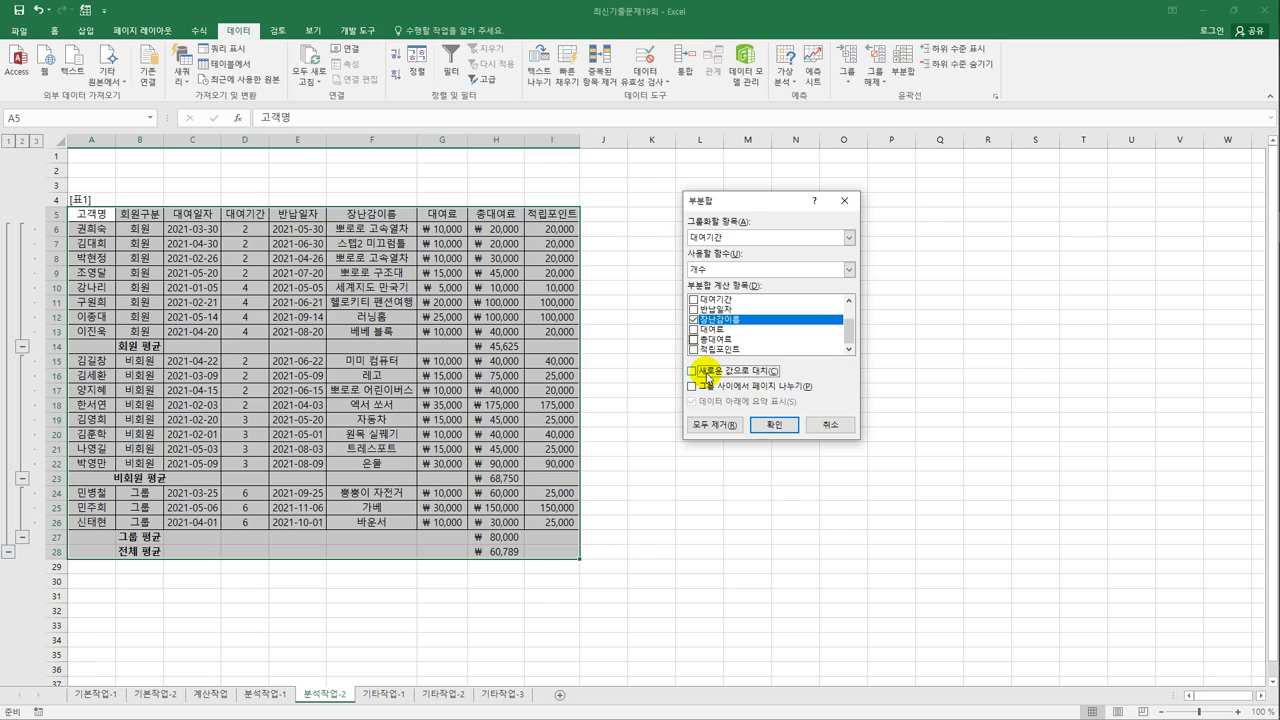
pyautogui.click(774, 424)
pyautogui.click(771, 430)
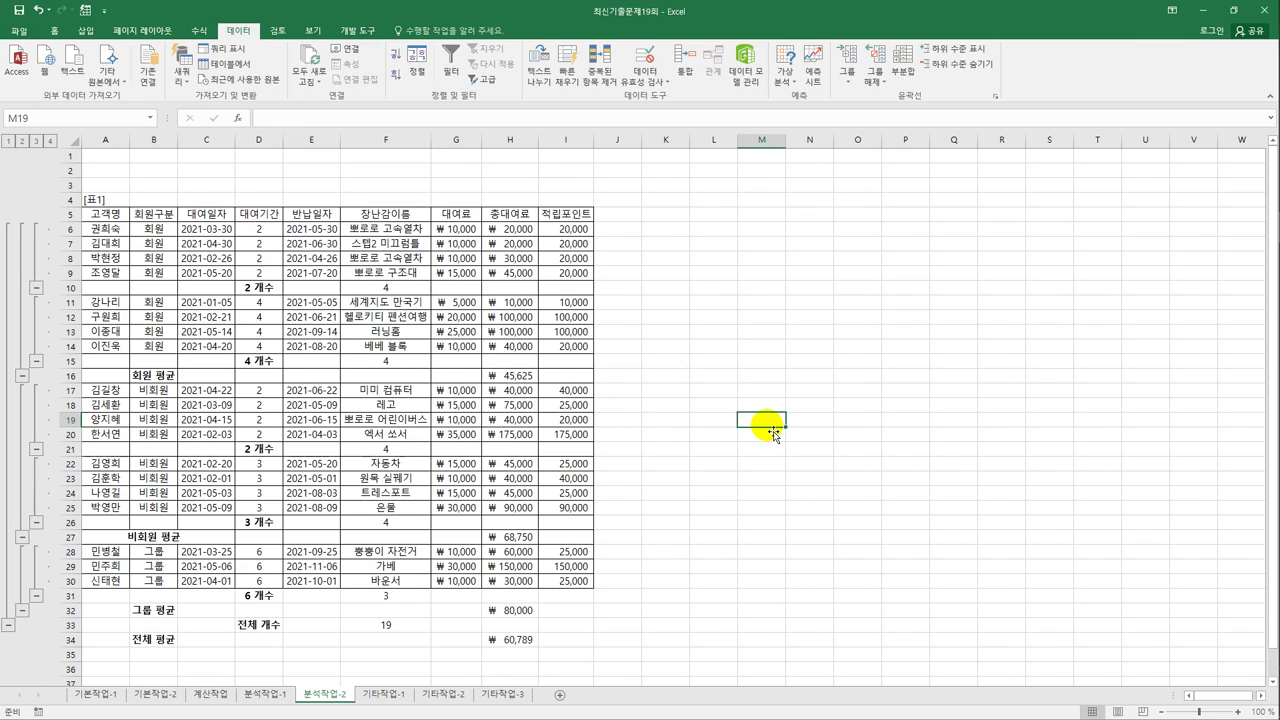
# Step: On the 기타작업-1 sheet, change the chart's 총대여건수 series to clustered column (묶은 세로 막대형) on the secondary axis
pyautogui.click(386, 694)
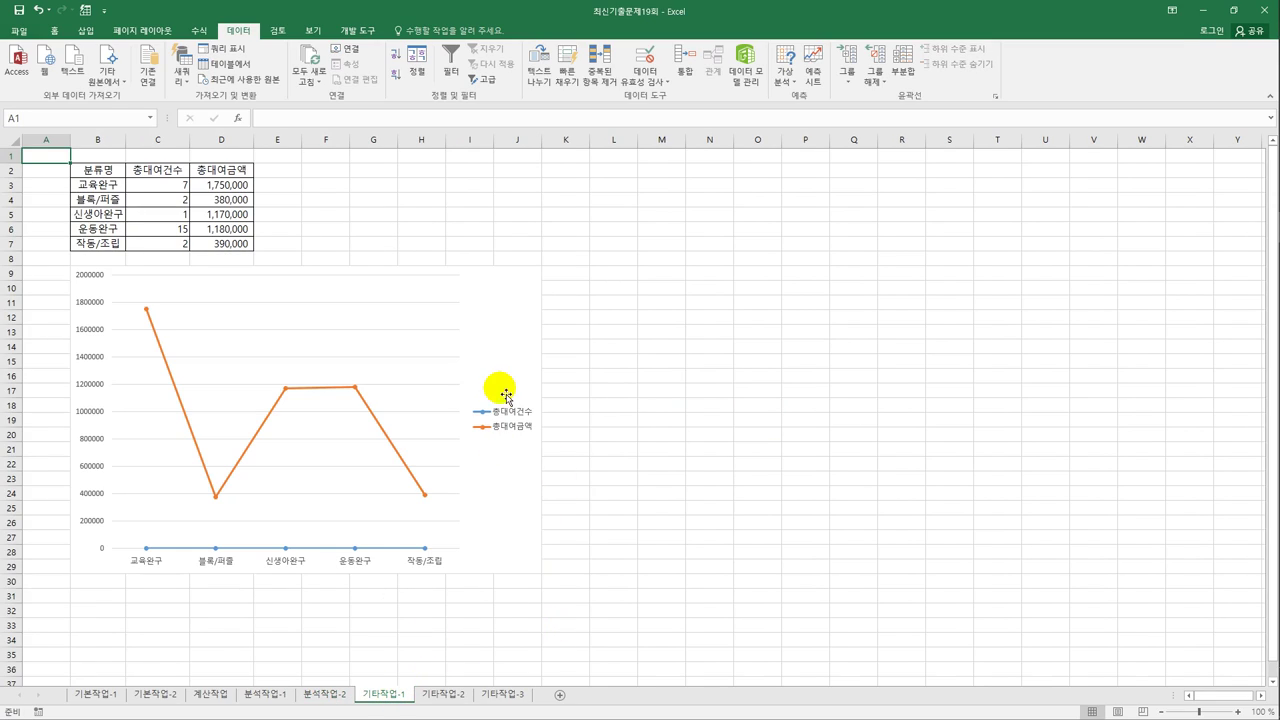
pyautogui.click(520, 338)
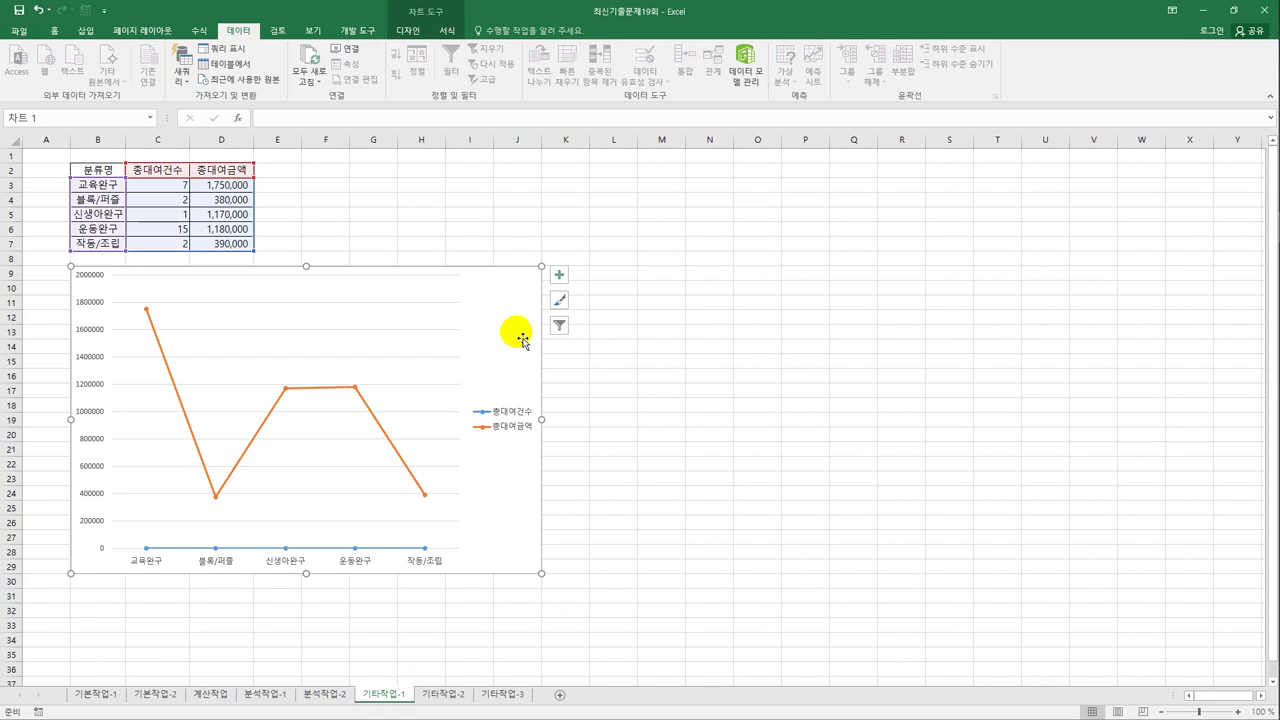
pyautogui.click(354, 549)
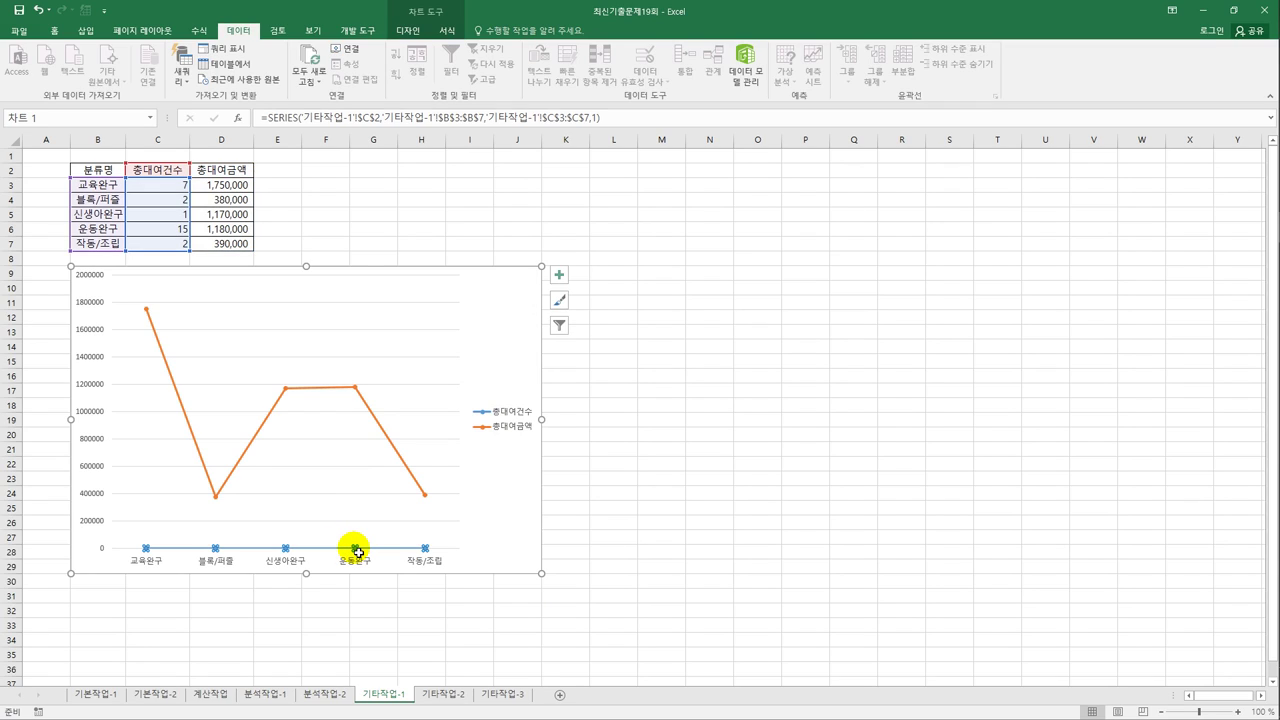
pyautogui.rightClick(357, 551)
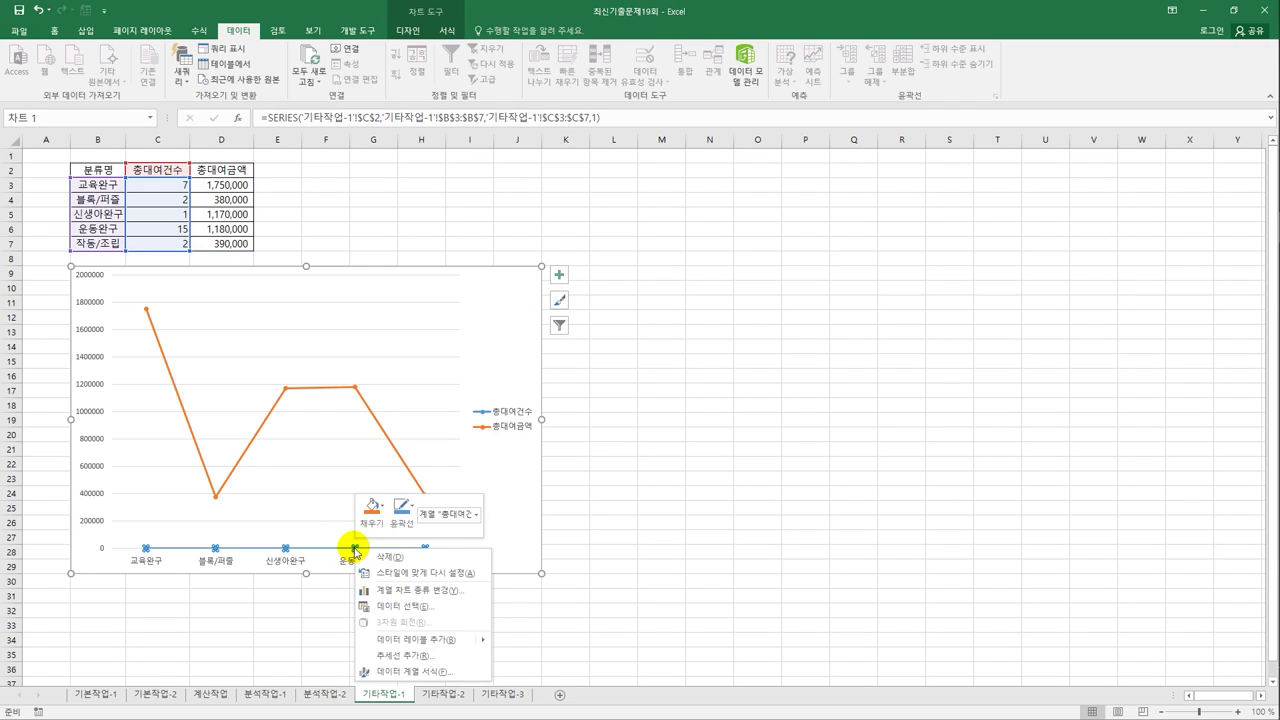
pyautogui.click(440, 592)
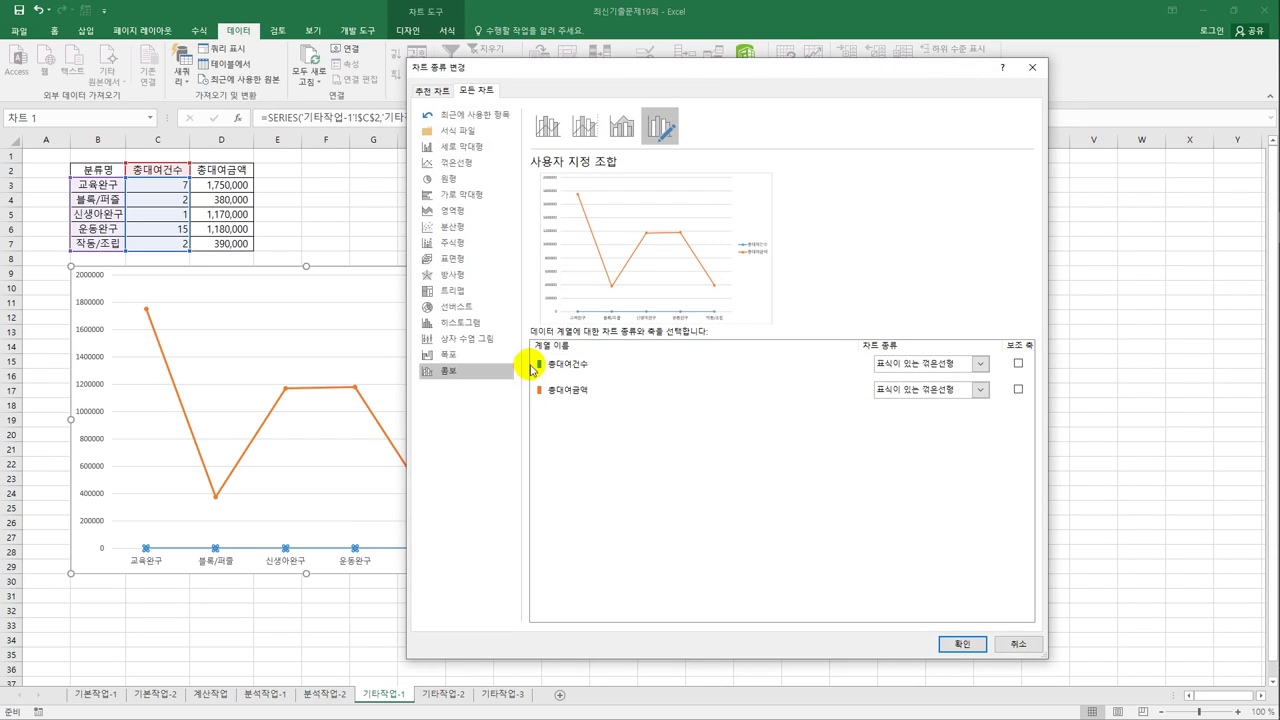
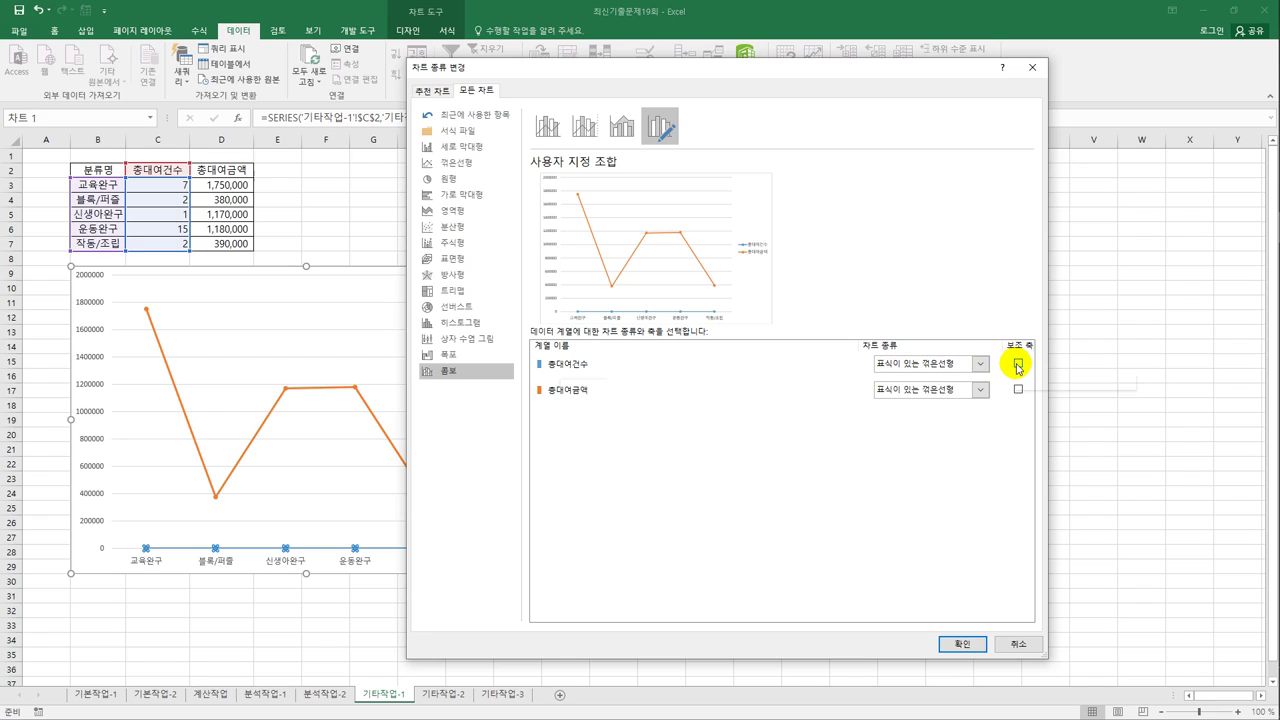
pyautogui.click(1018, 364)
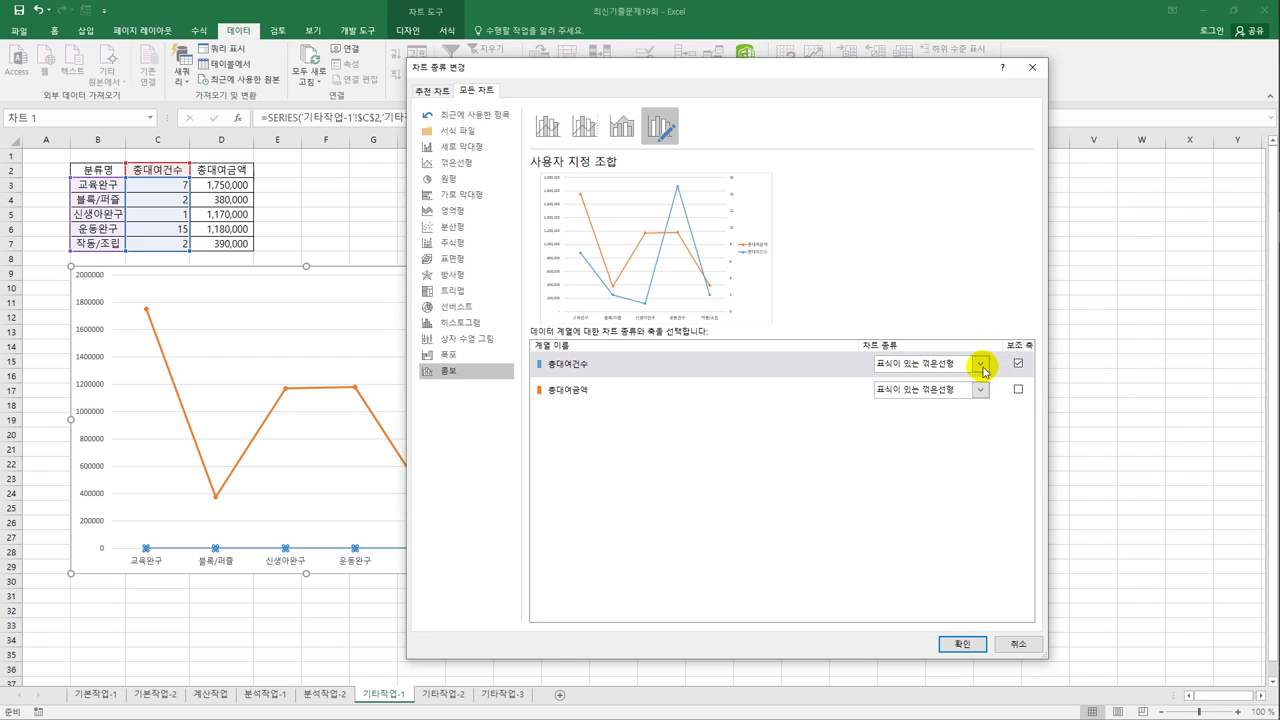
pyautogui.click(980, 364)
pyautogui.click(908, 412)
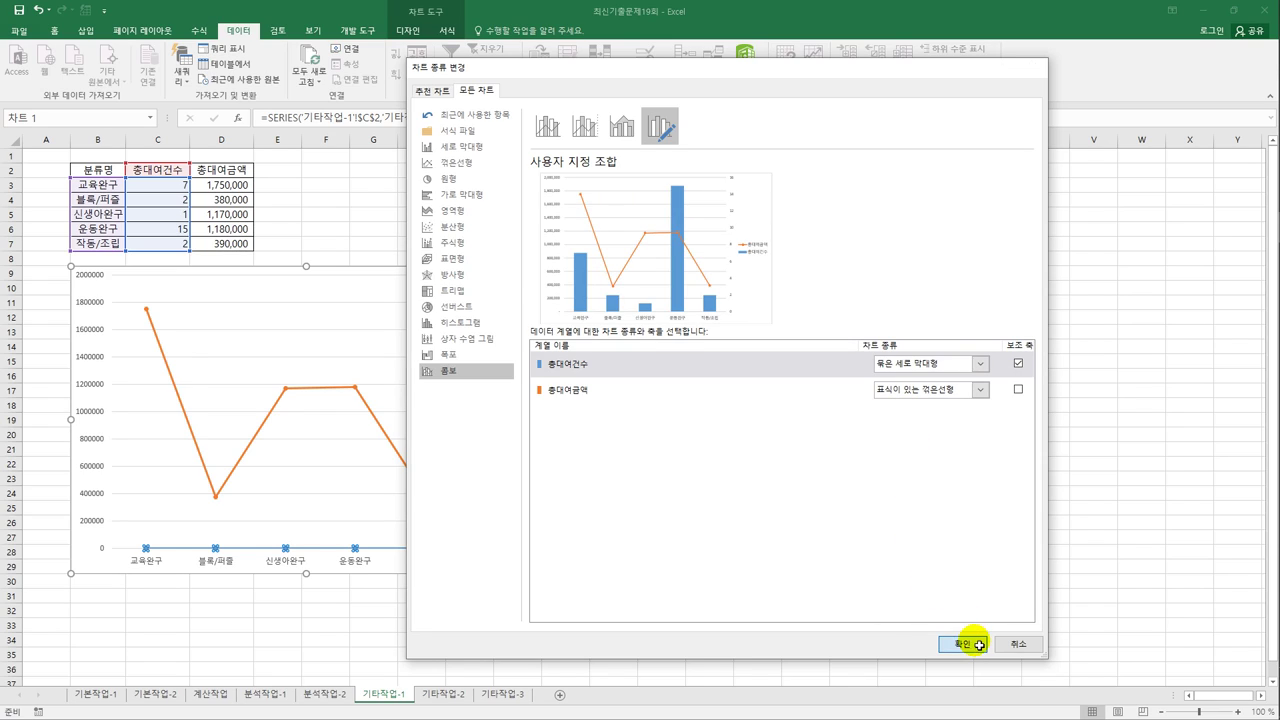
pyautogui.click(970, 644)
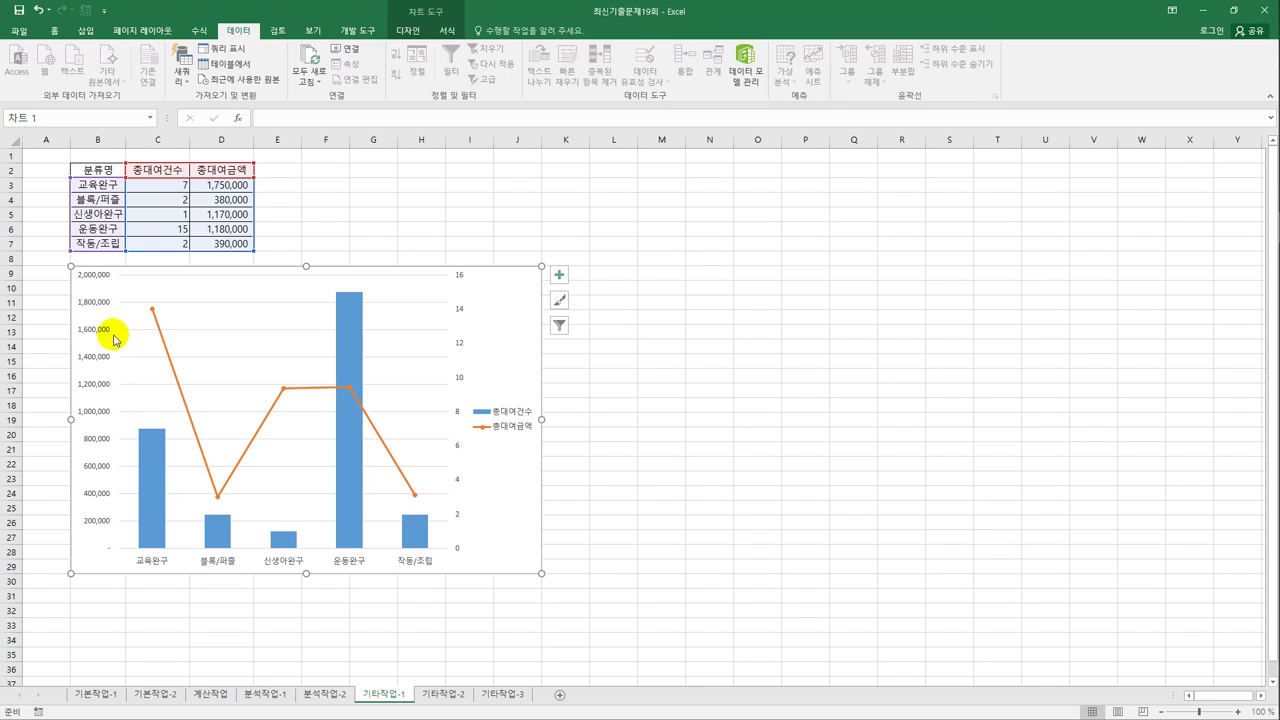
# Step: Set the display unit (표시 단위) of the chart's primary vertical axis to 10000
pyautogui.click(100, 302)
pyautogui.rightClick(99, 300)
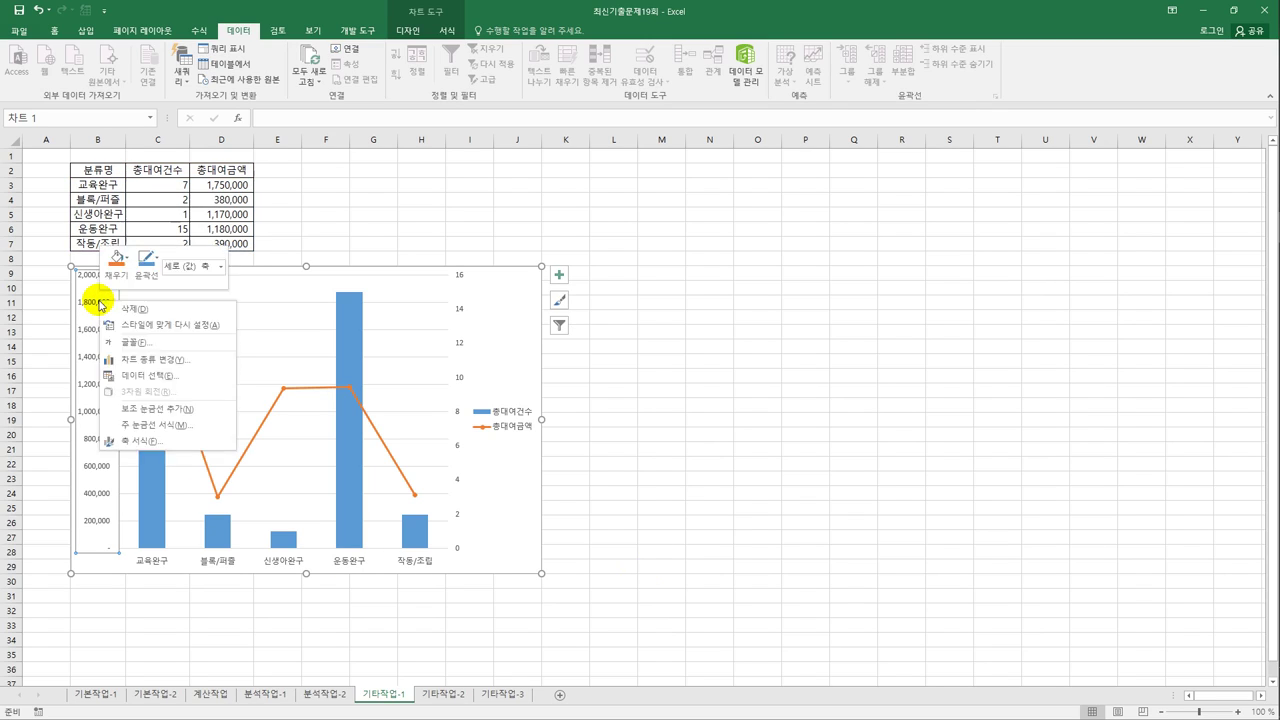
pyautogui.click(134, 443)
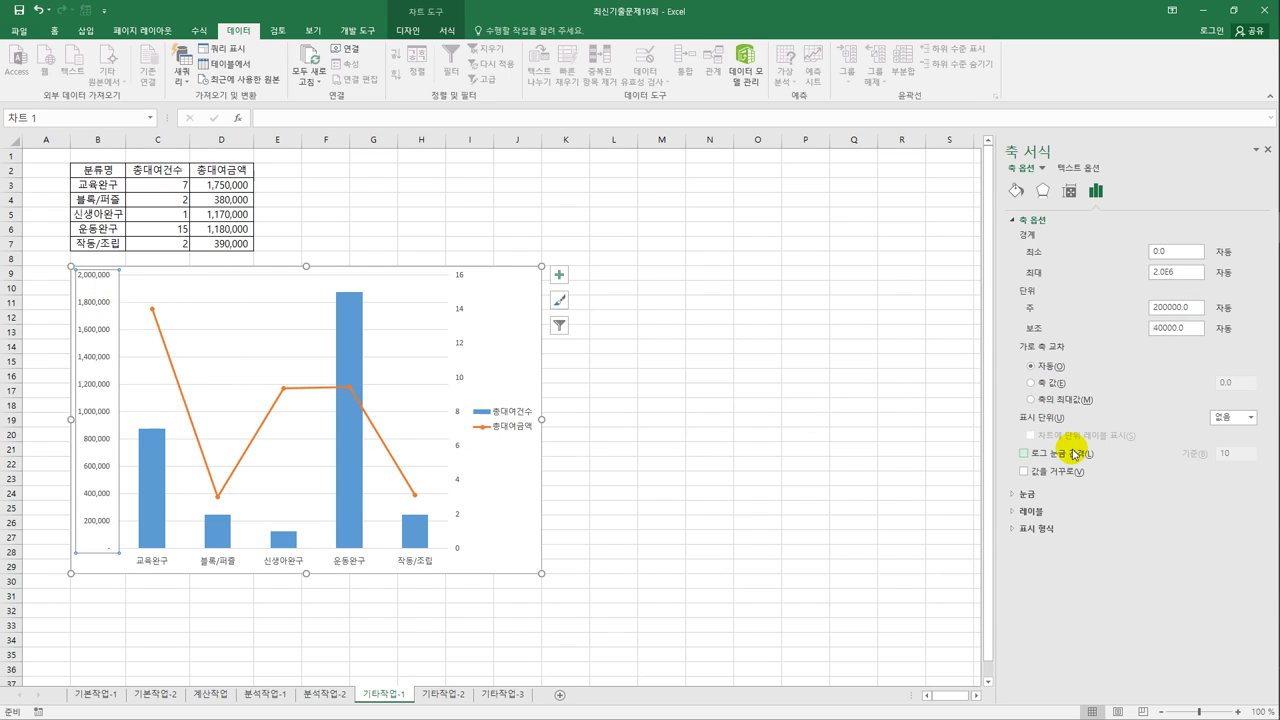
pyautogui.click(1251, 418)
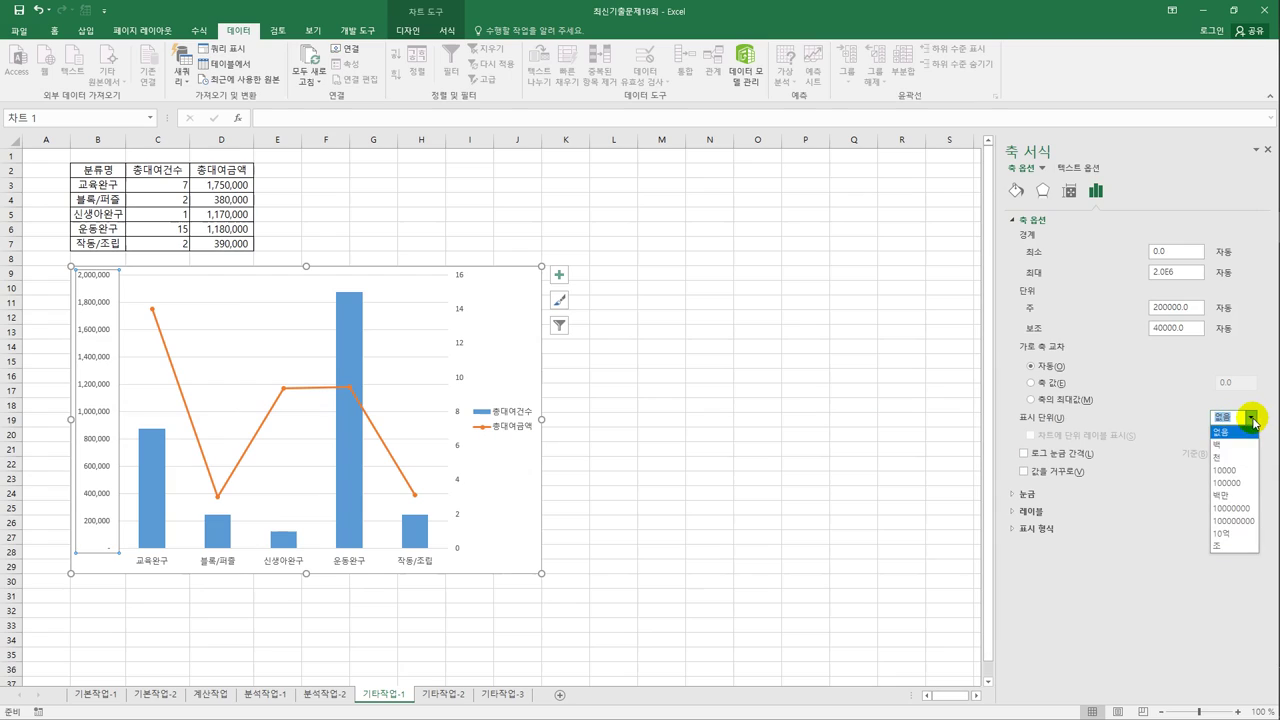
pyautogui.click(1225, 470)
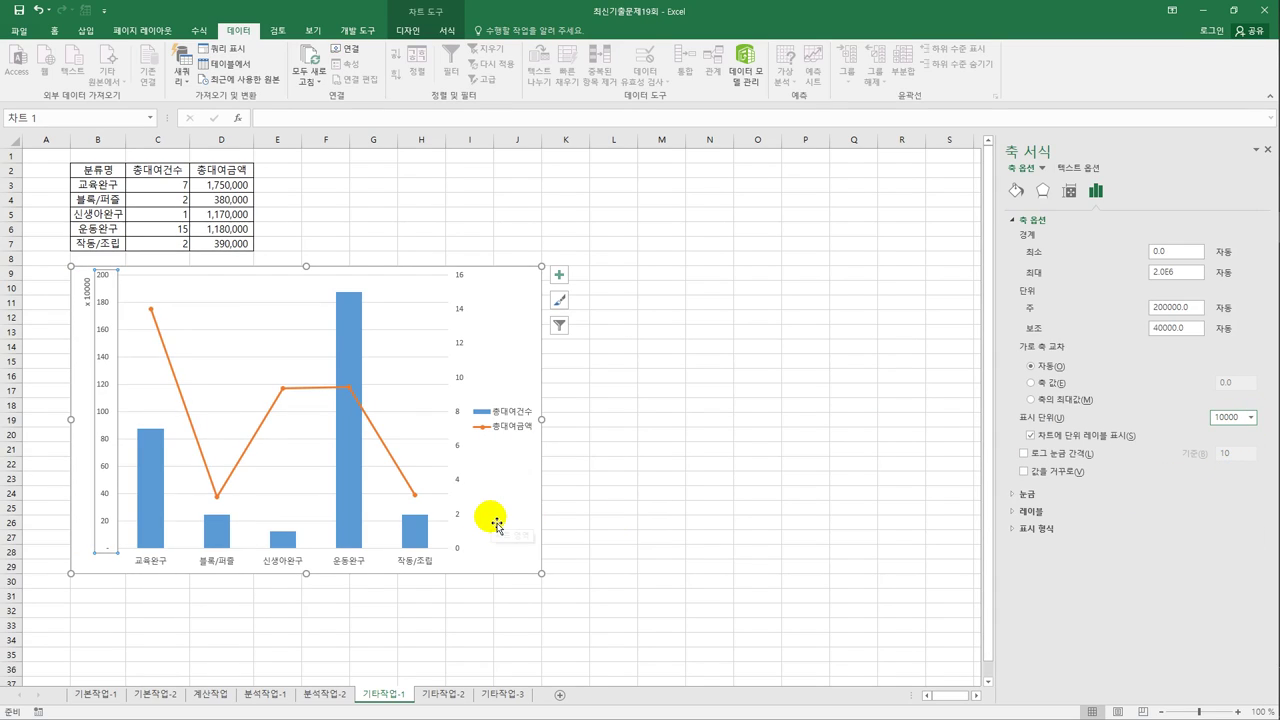
# Step: Change the axis display unit label text to 만 and set its text direction to horizontal (가로)
pyautogui.click(89, 297)
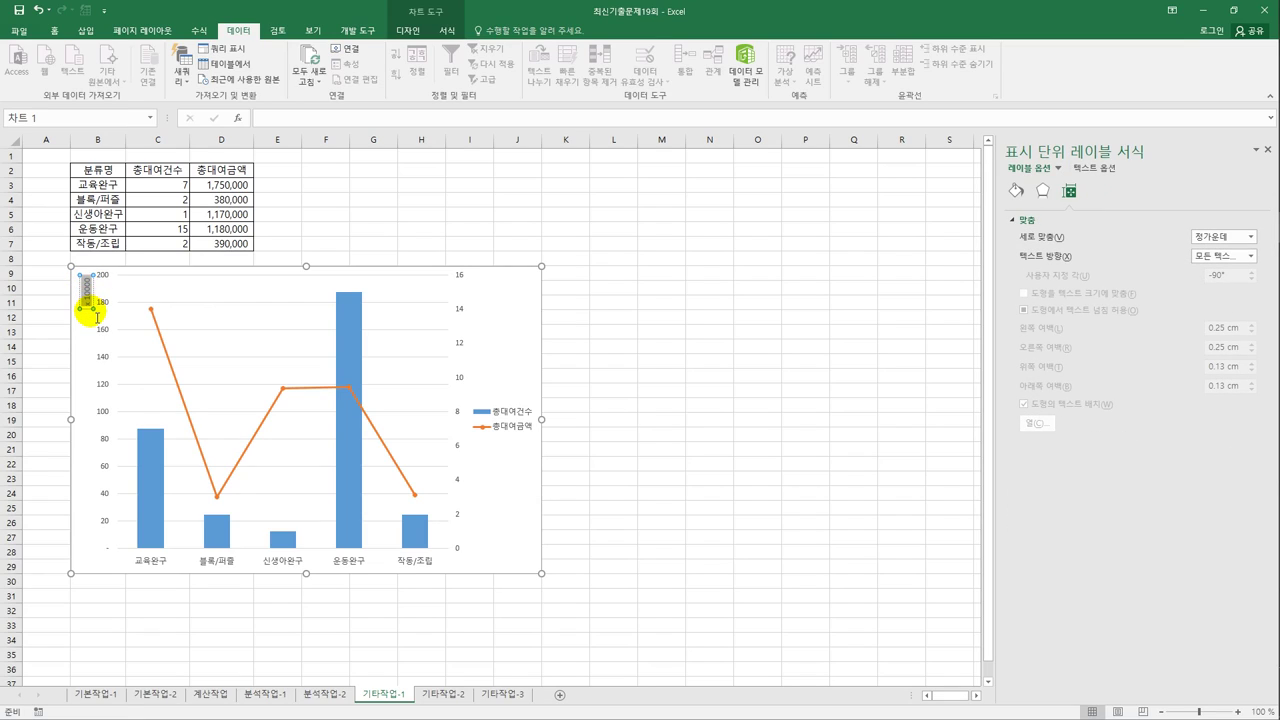
pyautogui.click(97, 318)
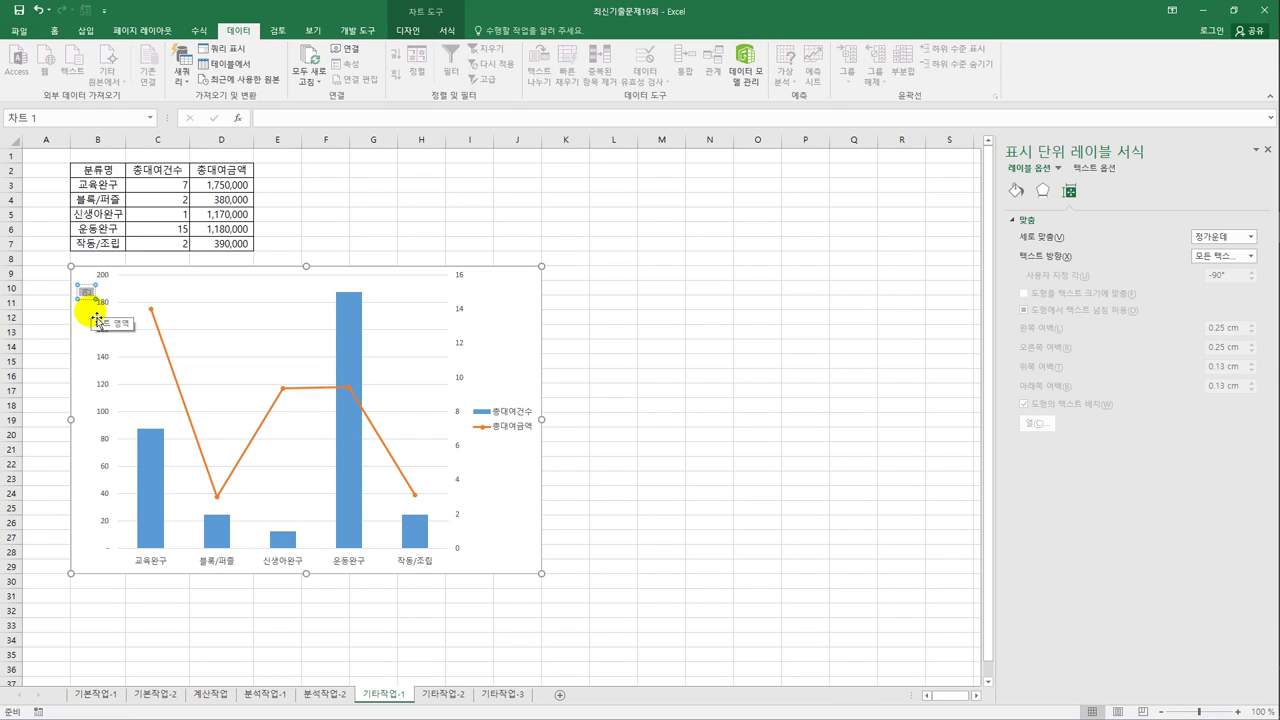
pyautogui.moveTo(86, 292)
pyautogui.mouseDown()
pyautogui.moveTo(73, 262)
pyautogui.moveTo(93, 292)
pyautogui.mouseUp()
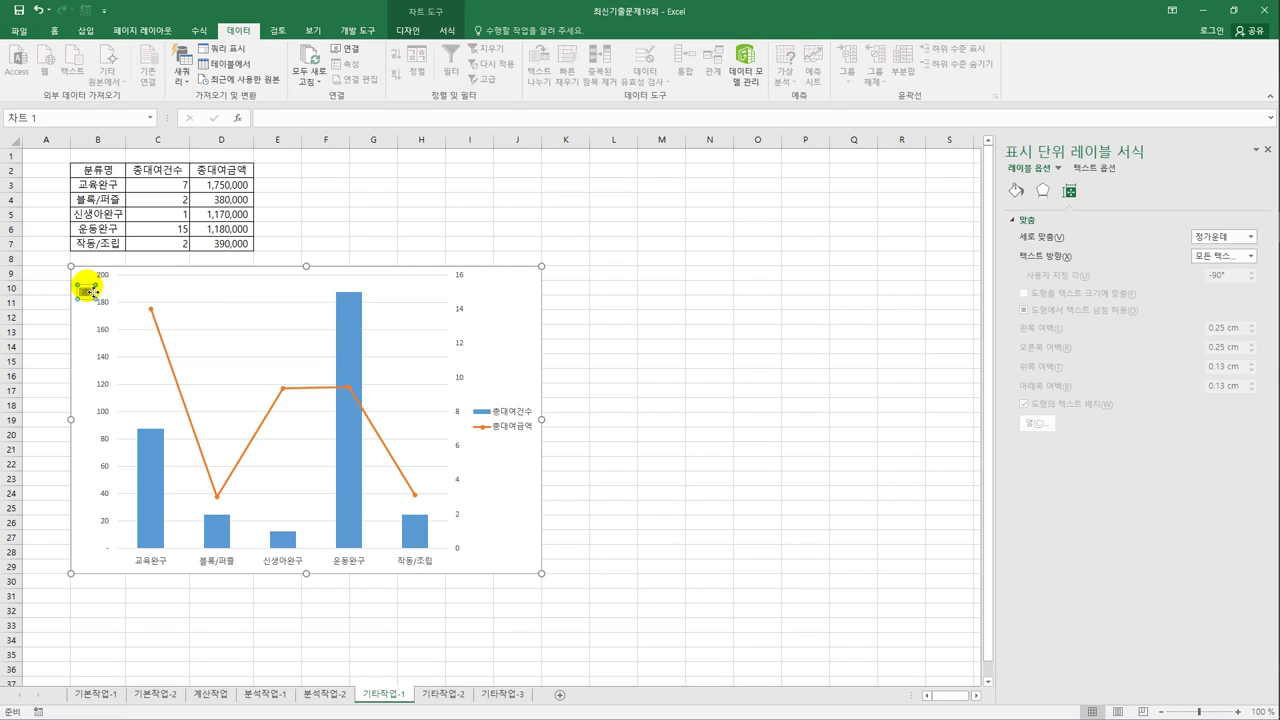
pyautogui.click(1200, 258)
pyautogui.click(1189, 284)
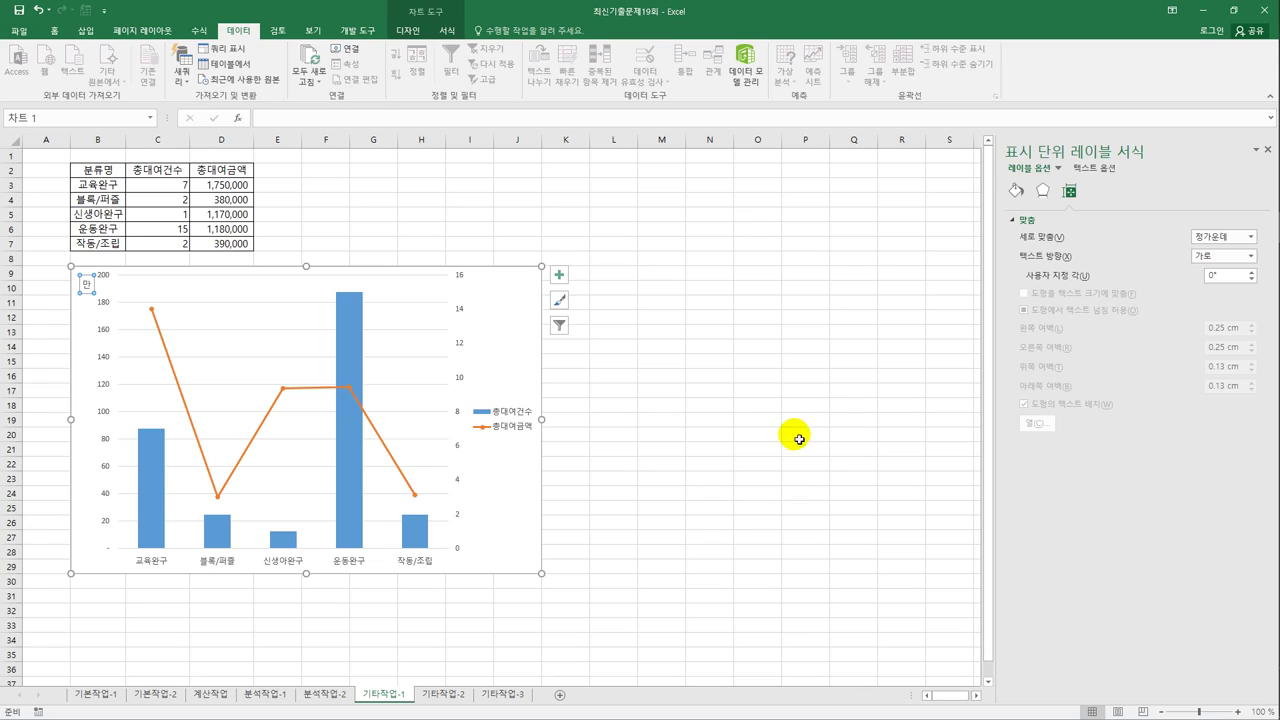
# Step: Add a chart title above the chart and an axis title for the secondary vertical axis (보조 세로)
pyautogui.click(558, 276)
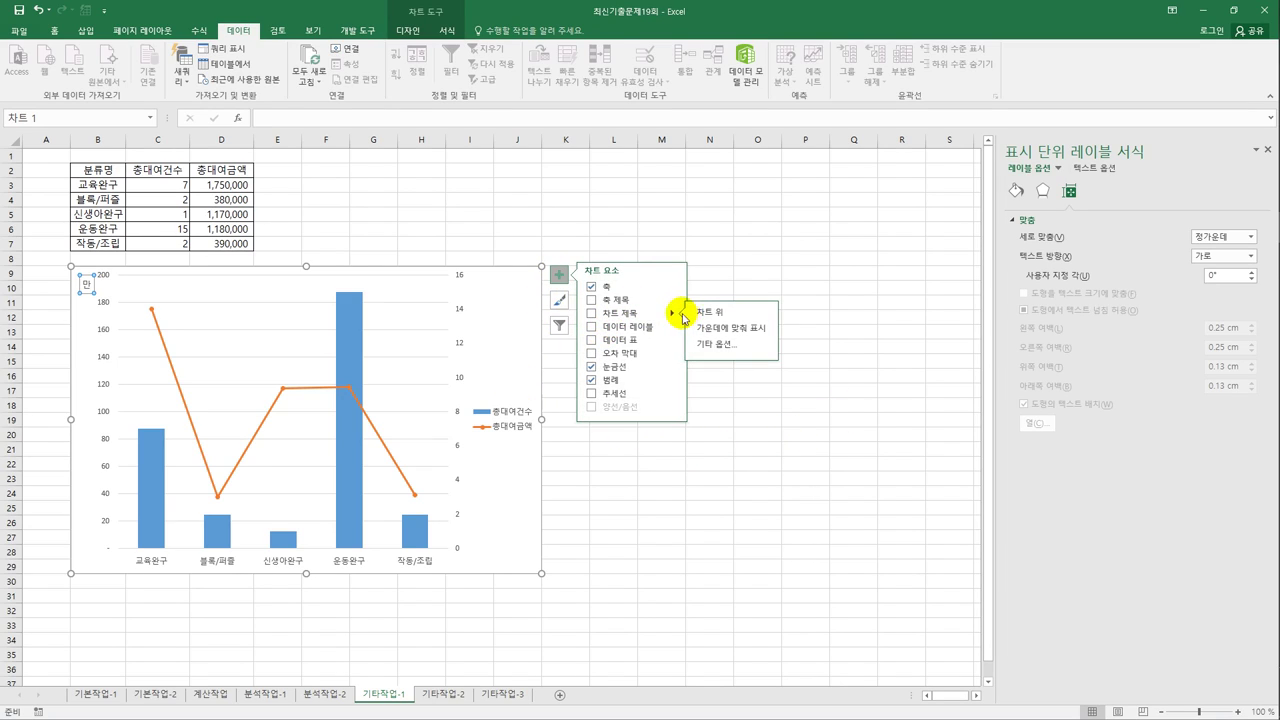
pyautogui.click(648, 314)
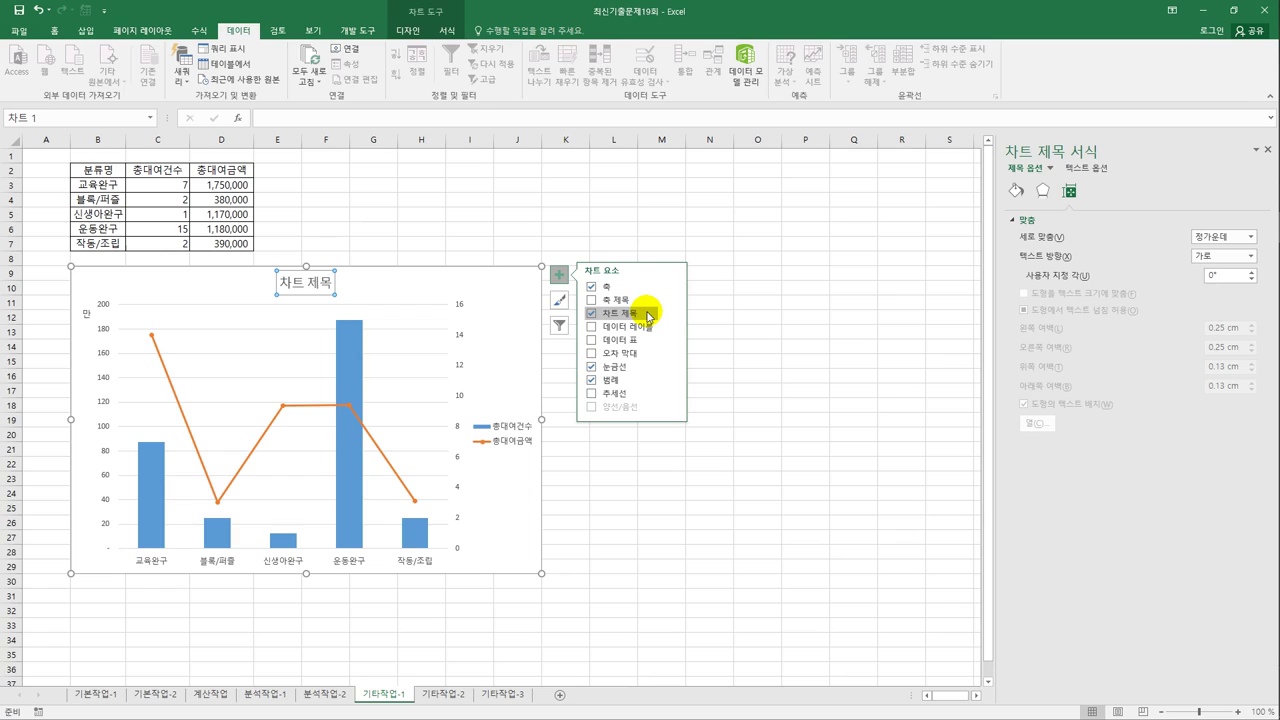
pyautogui.click(672, 299)
pyautogui.click(710, 311)
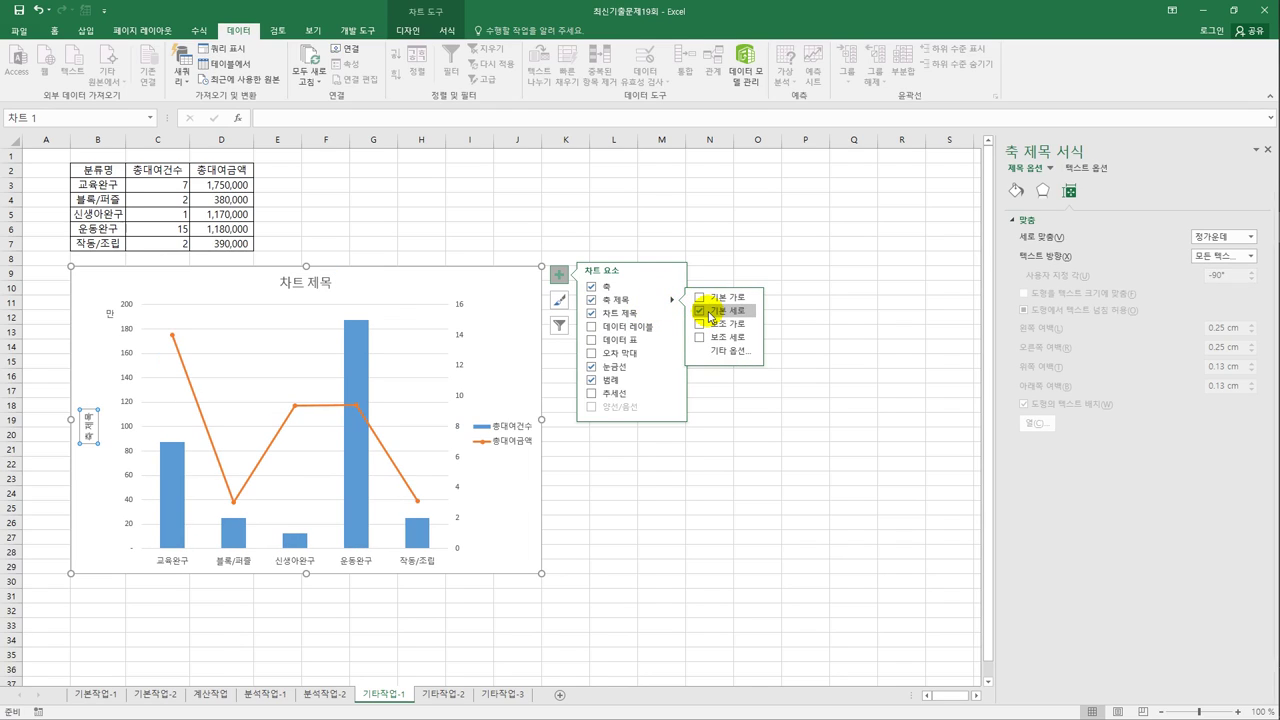
pyautogui.click(709, 312)
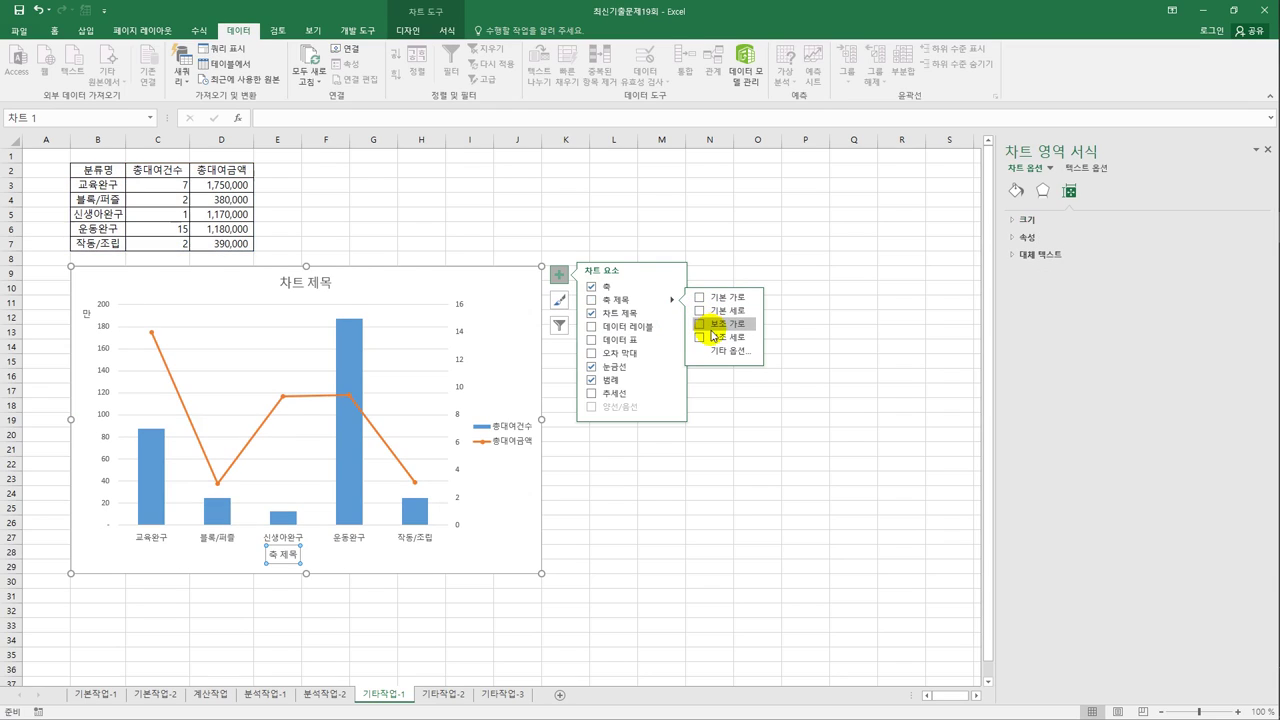
pyautogui.click(714, 339)
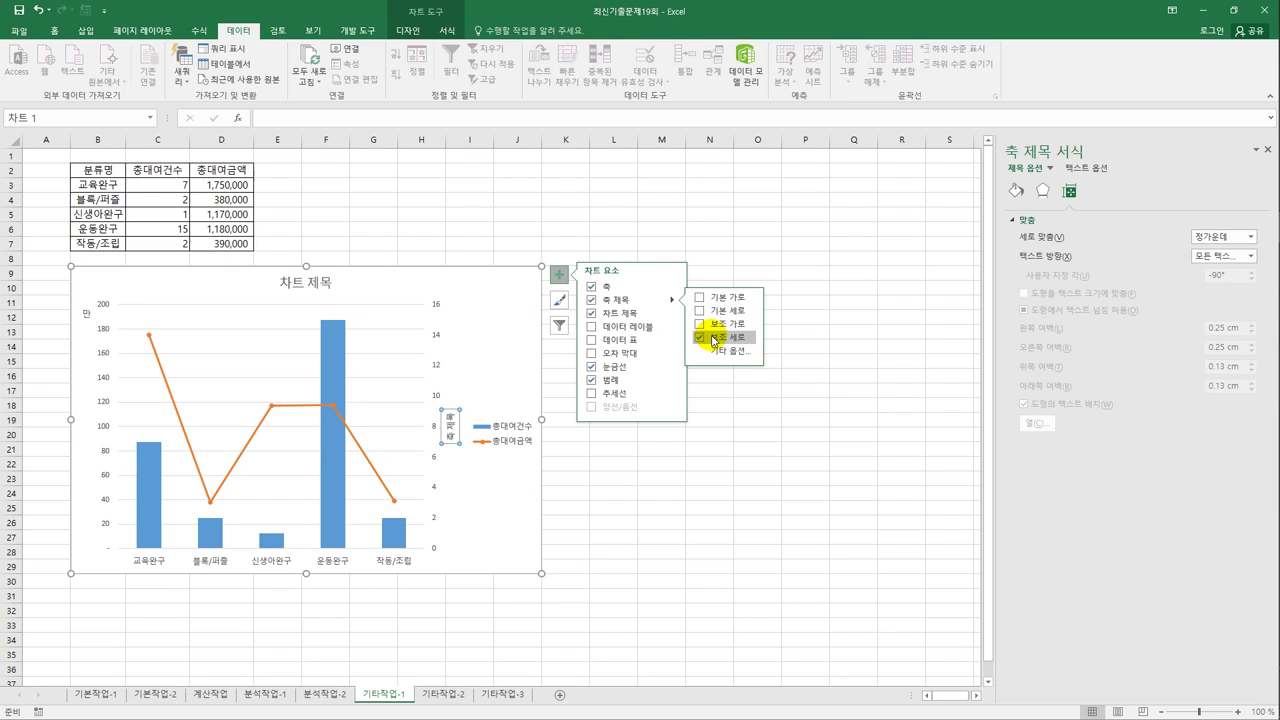
# Step: Set the chart title text to 장난감 분류별 매출 분석
pyautogui.click(287, 282)
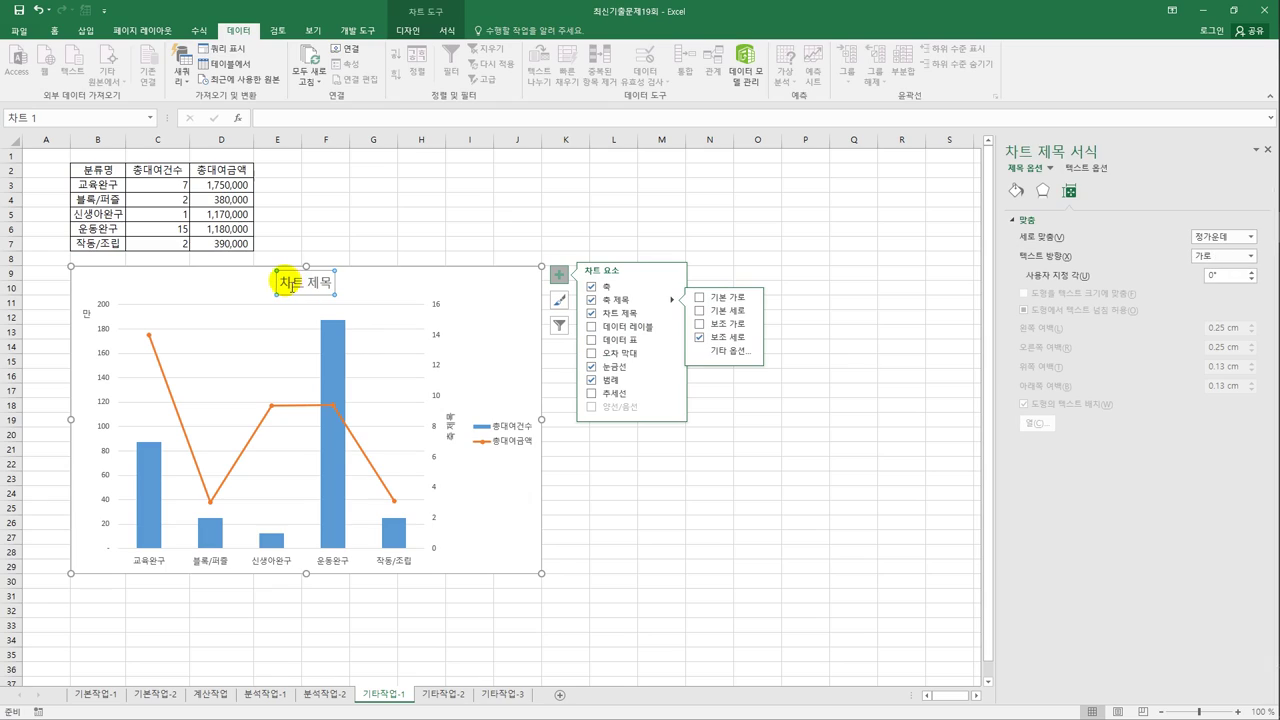
pyautogui.moveTo(283, 283); pyautogui.dragTo(348, 279)
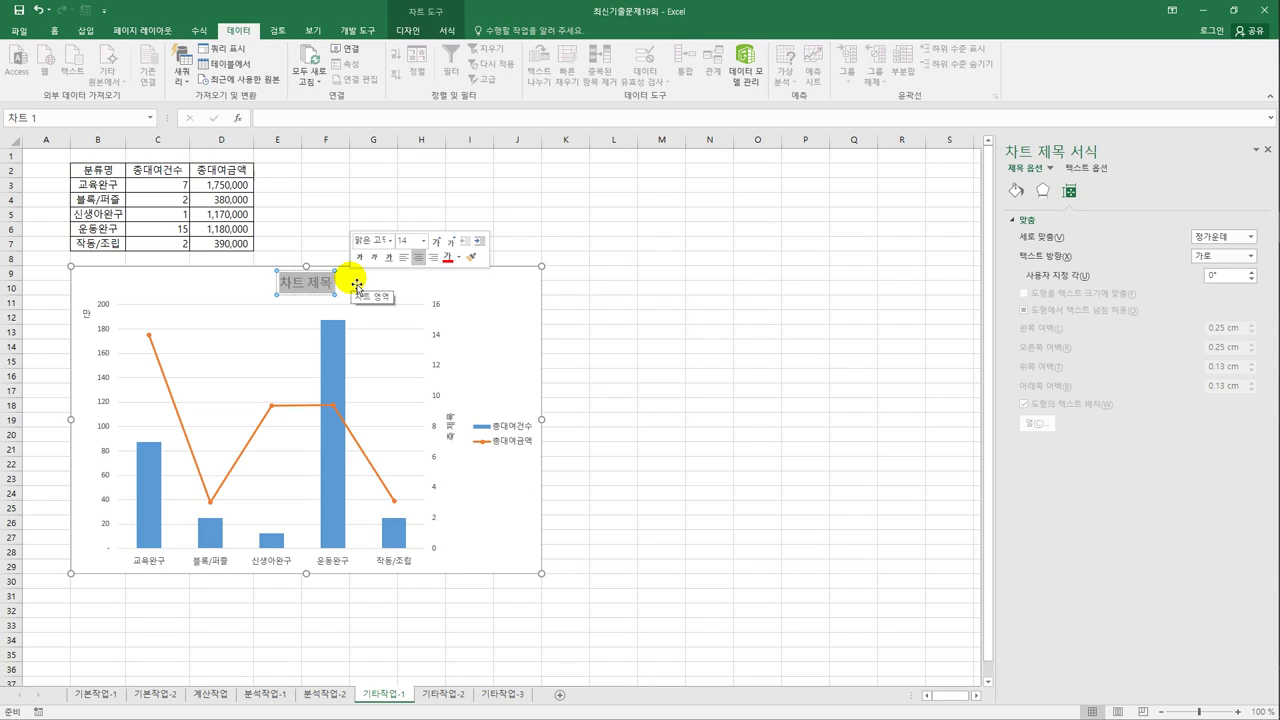
pyautogui.write('장ㄴ')
pyautogui.write('난감')
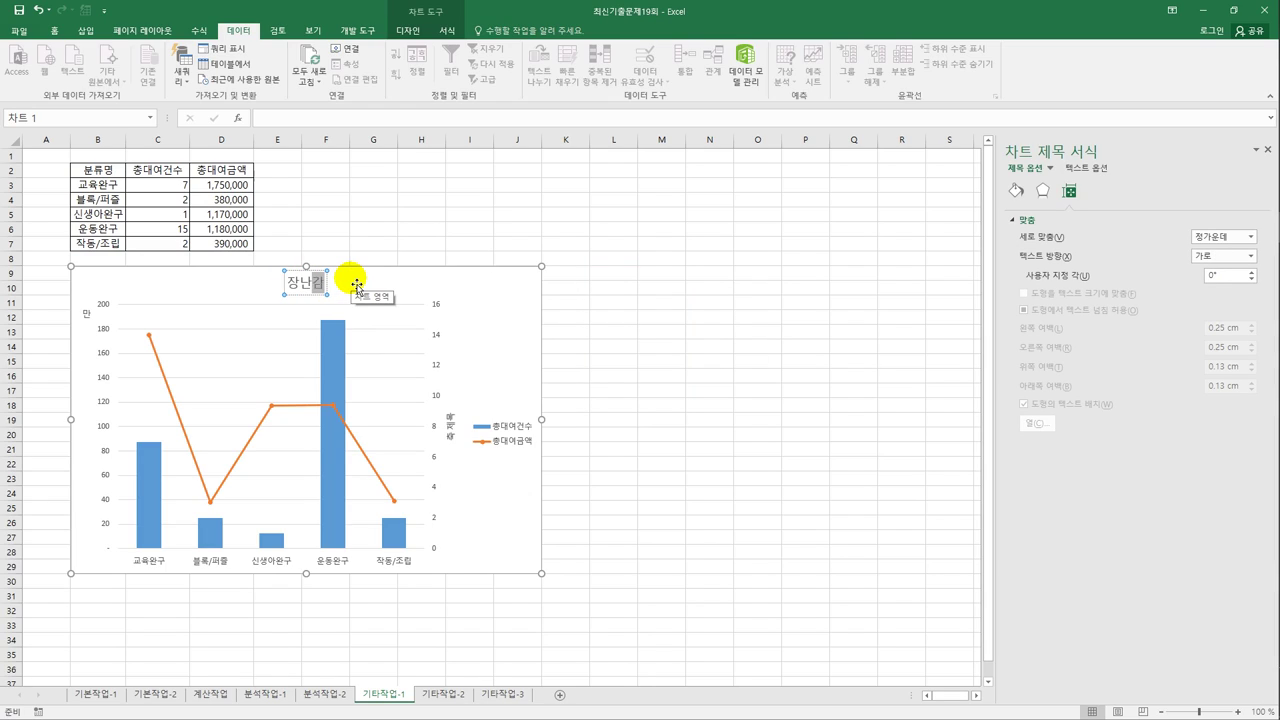
pyautogui.write(' 분류별 매')
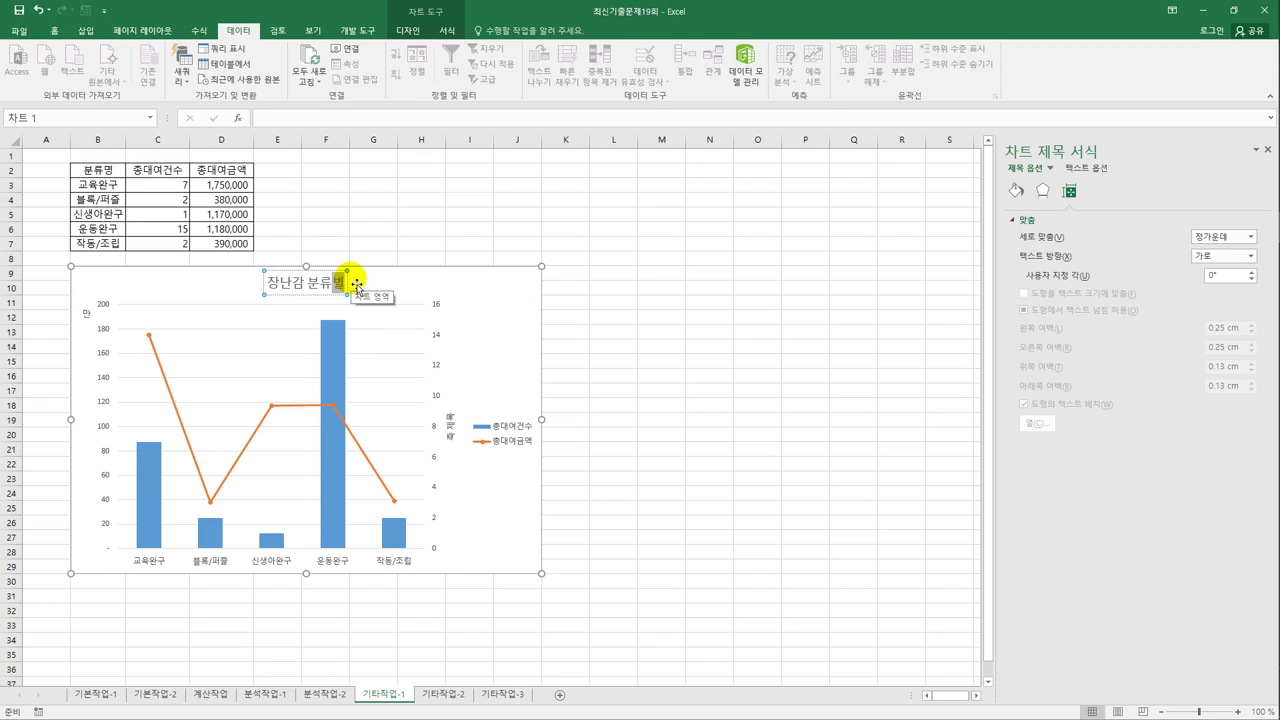
pyautogui.write('출 (단')
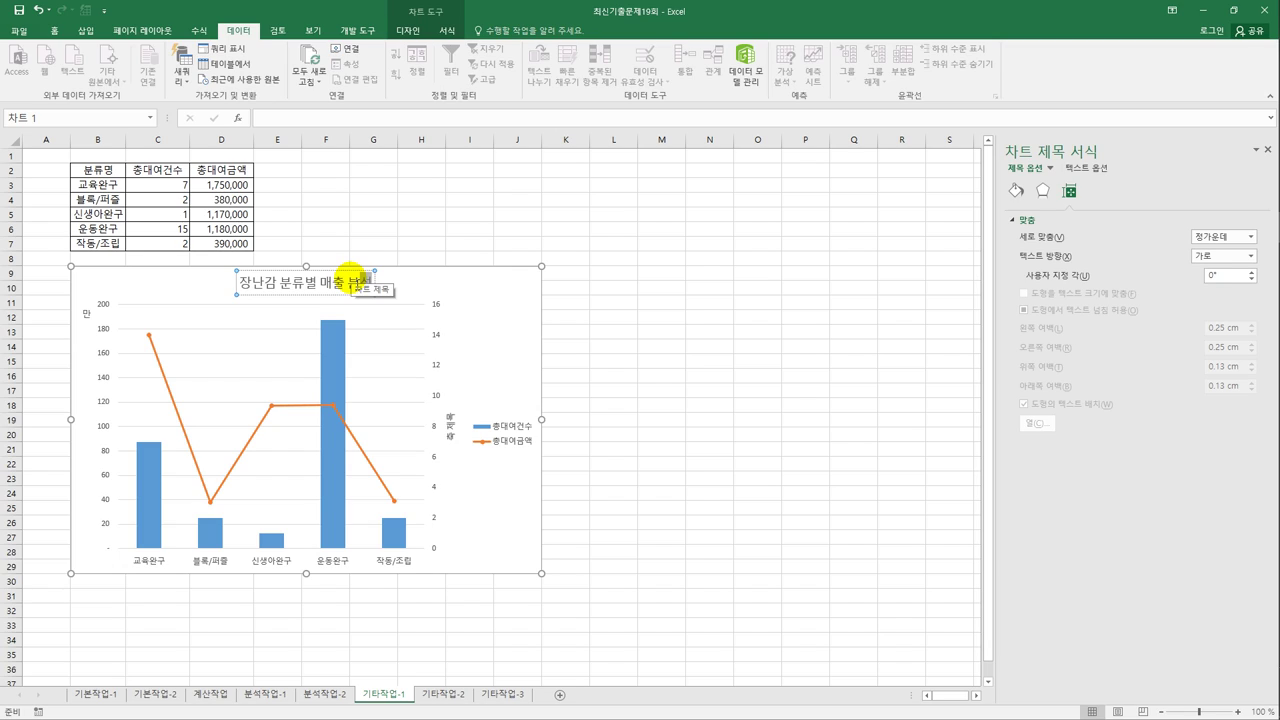
# Step: Change the secondary vertical axis title to 대여건수 and set its text direction to vertical (세로)
pyautogui.click(450, 418)
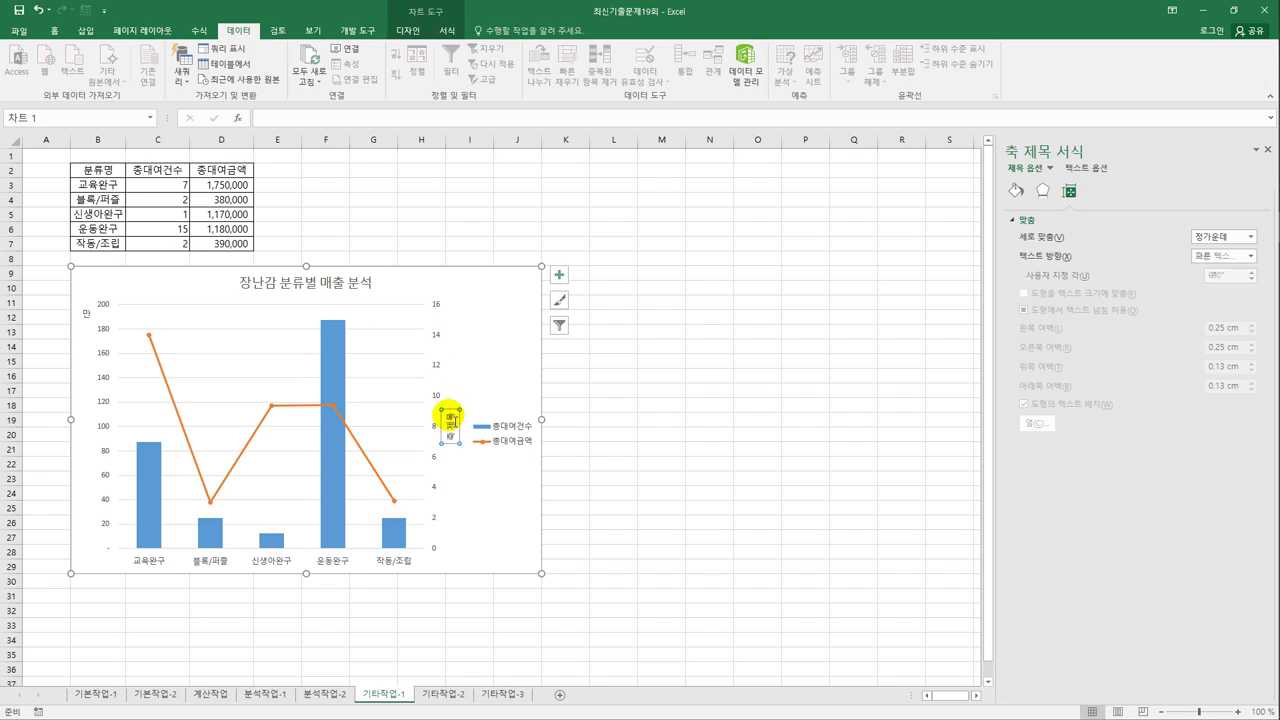
pyautogui.moveTo(450, 418); pyautogui.dragTo(455, 449)
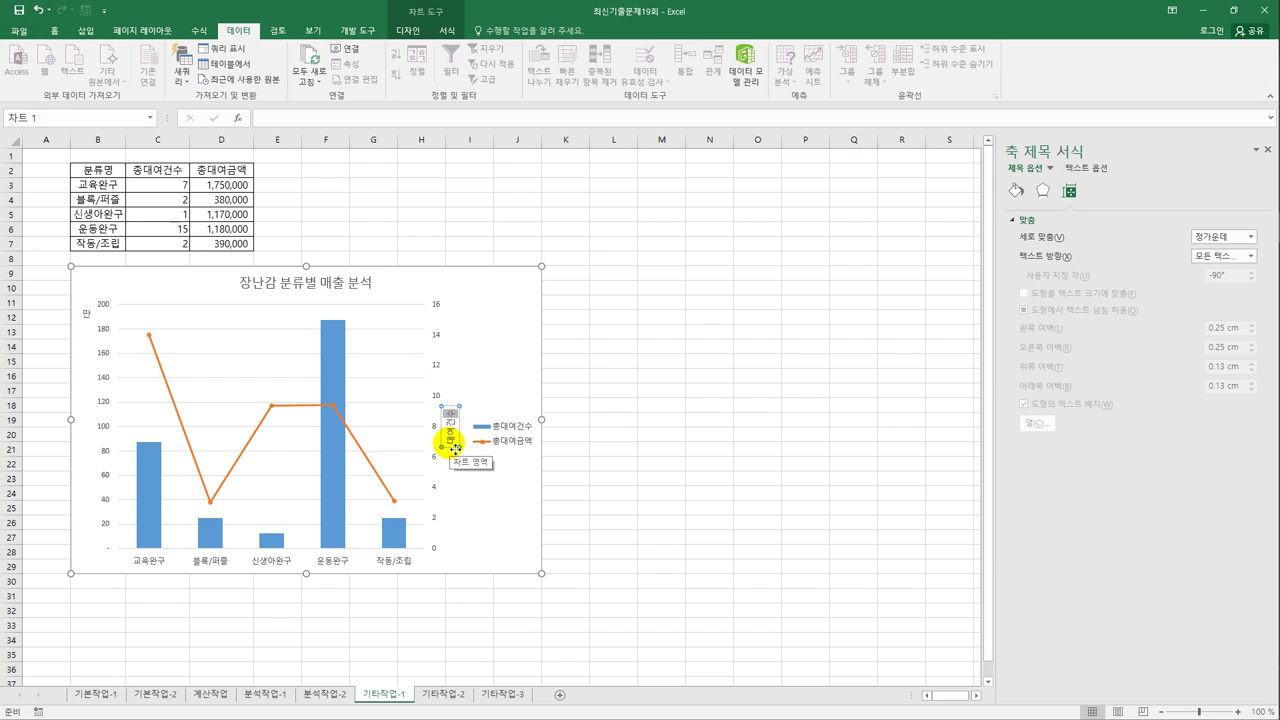
pyautogui.click(457, 451)
pyautogui.click(458, 450)
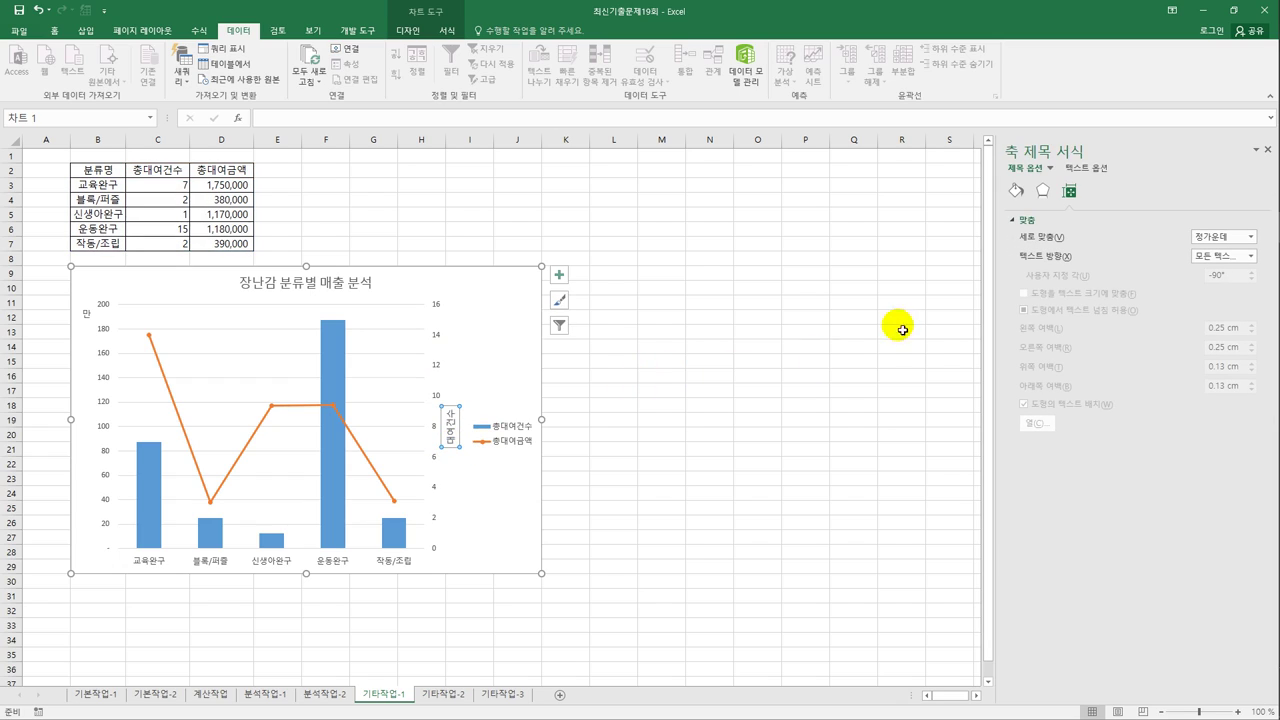
pyautogui.click(1202, 262)
pyautogui.click(1206, 327)
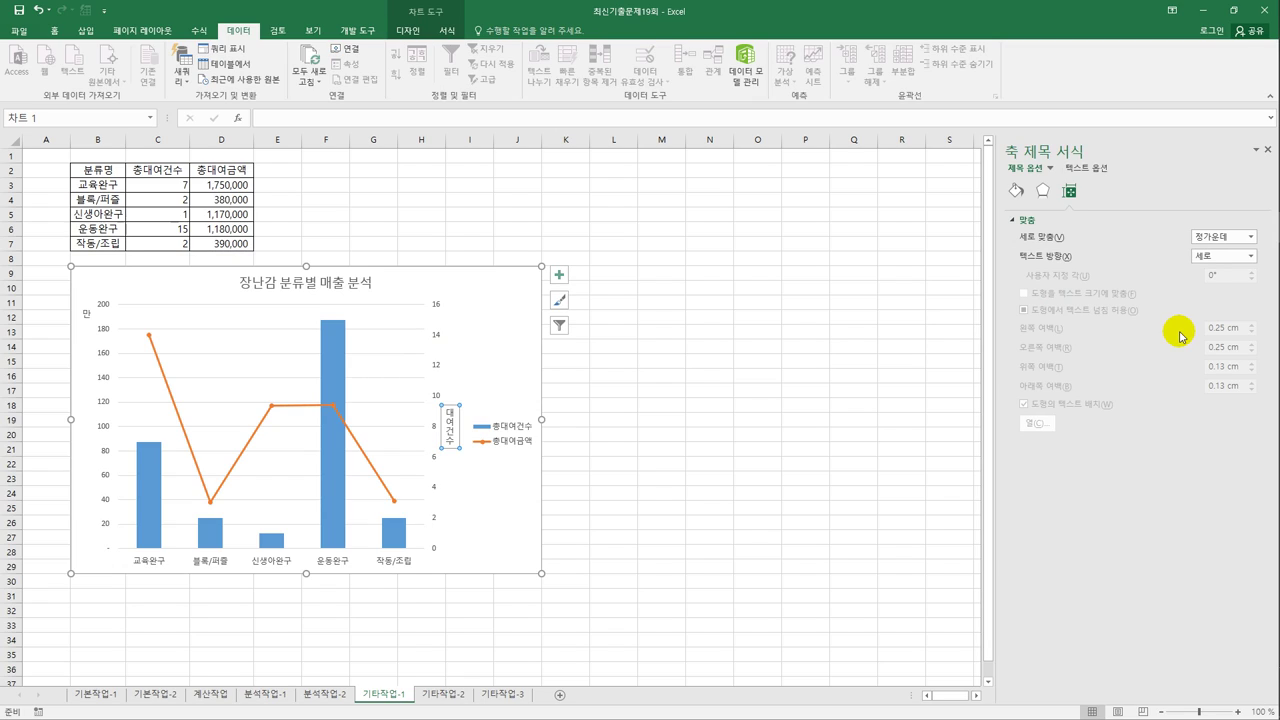
# Step: Place the legend below the plot (아래쪽) and give the chart area border rounded corners (둥근 모서리)
pyautogui.click(561, 275)
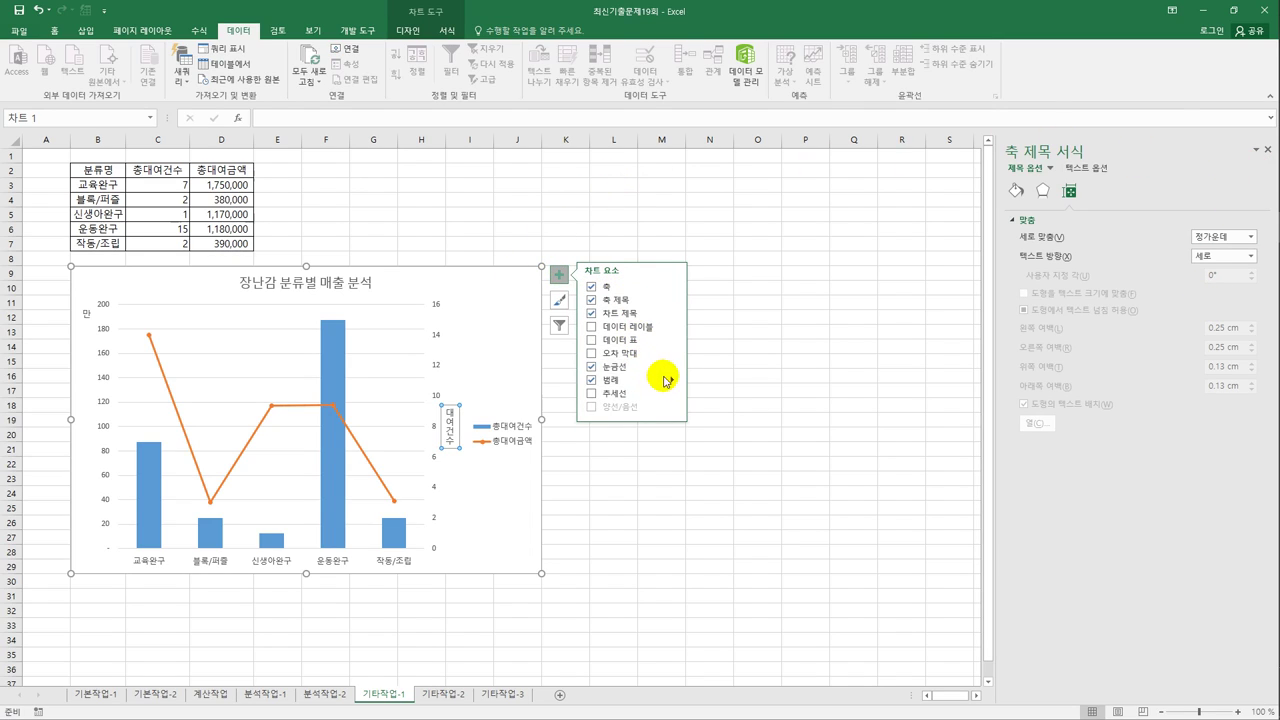
pyautogui.click(671, 380)
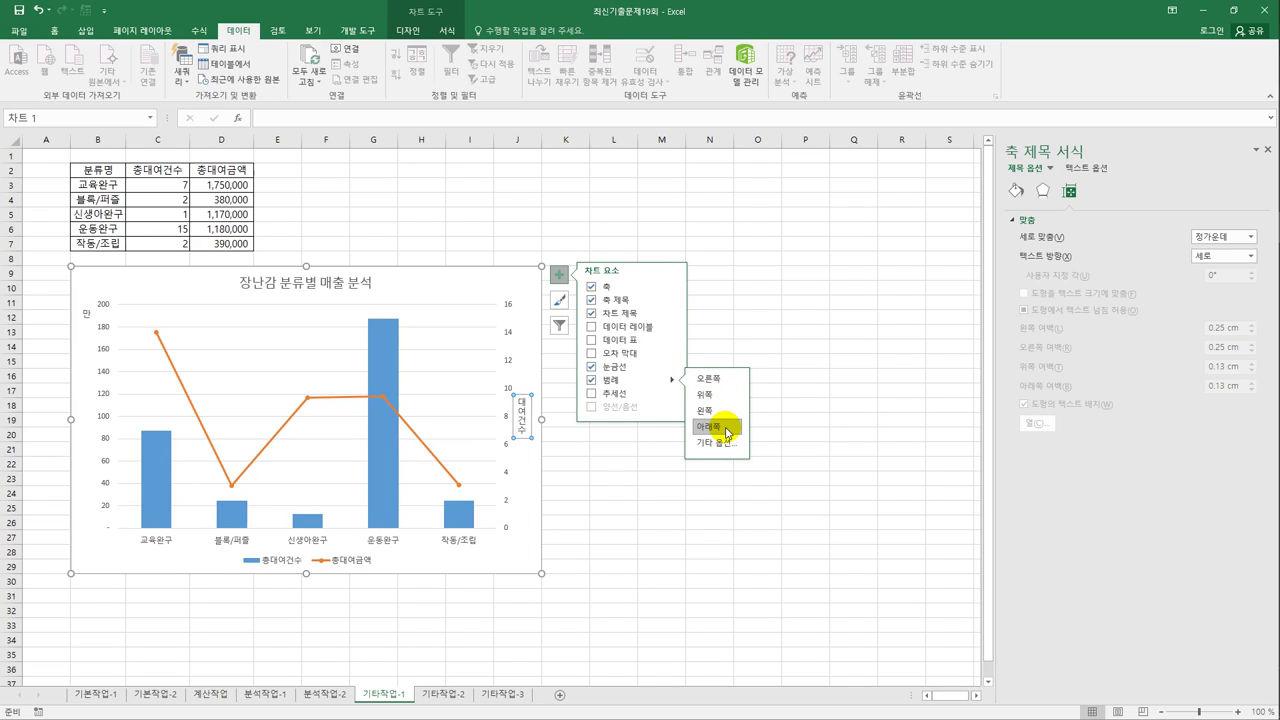
pyautogui.click(523, 294)
pyautogui.click(1016, 190)
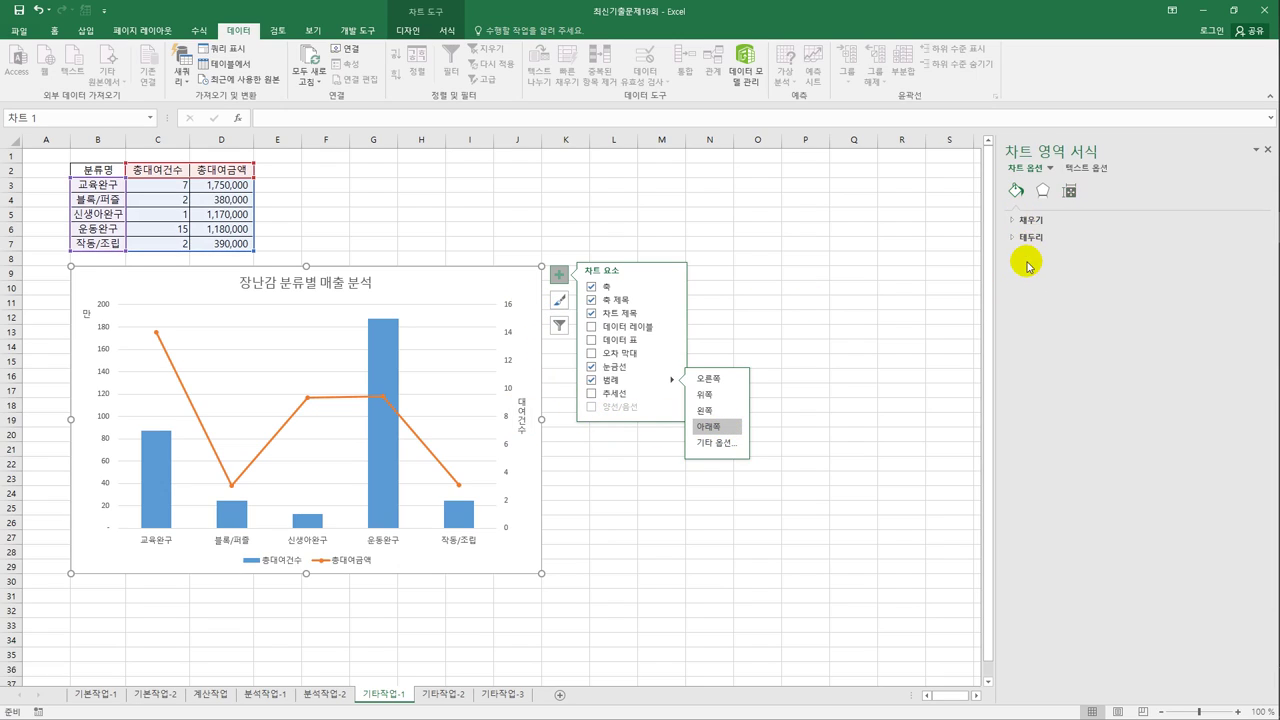
pyautogui.click(1028, 240)
pyautogui.click(1031, 553)
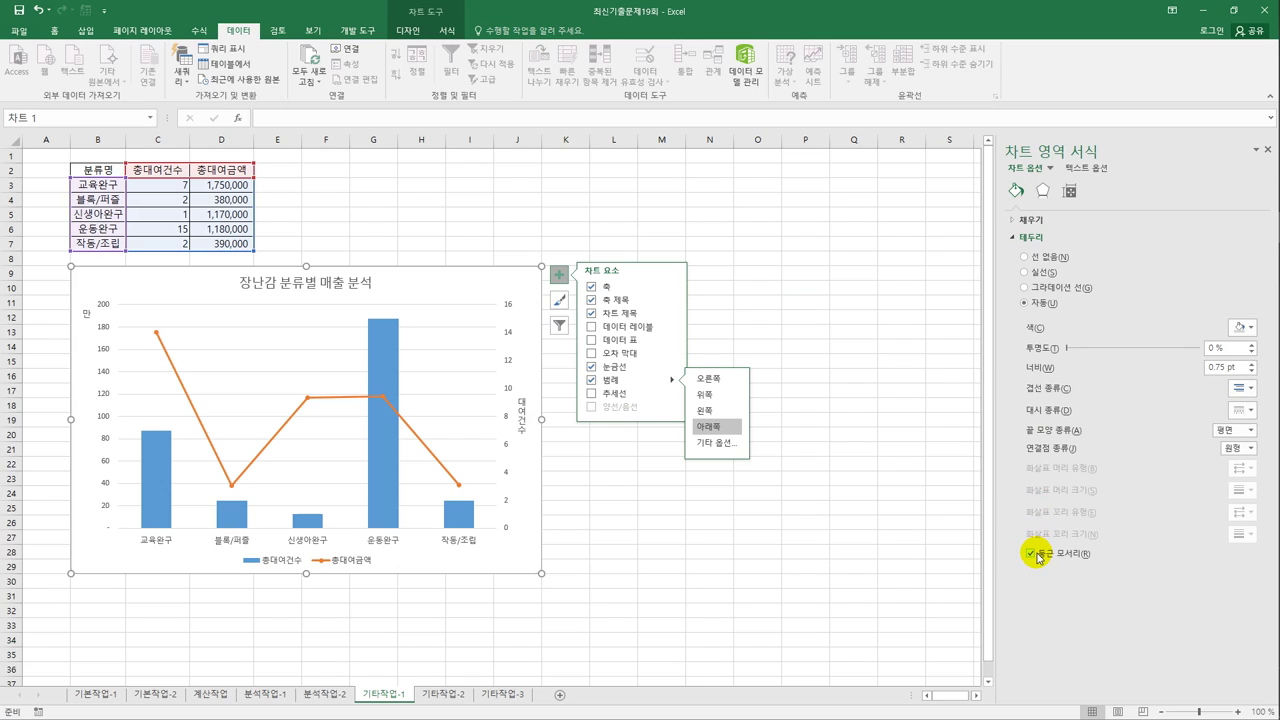
# Step: Apply a preset outer shadow (그림자) falling to the lower right to the chart area
pyautogui.click(1042, 191)
pyautogui.click(1050, 220)
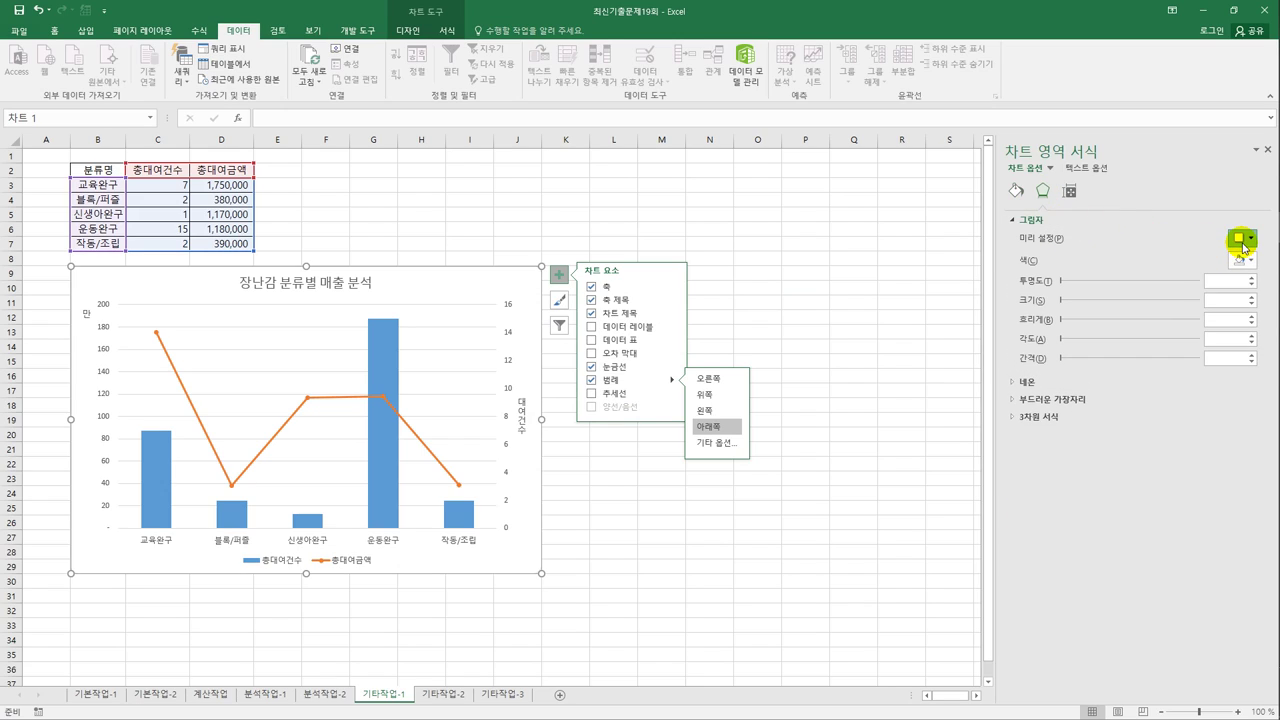
pyautogui.click(1243, 241)
pyautogui.click(1184, 330)
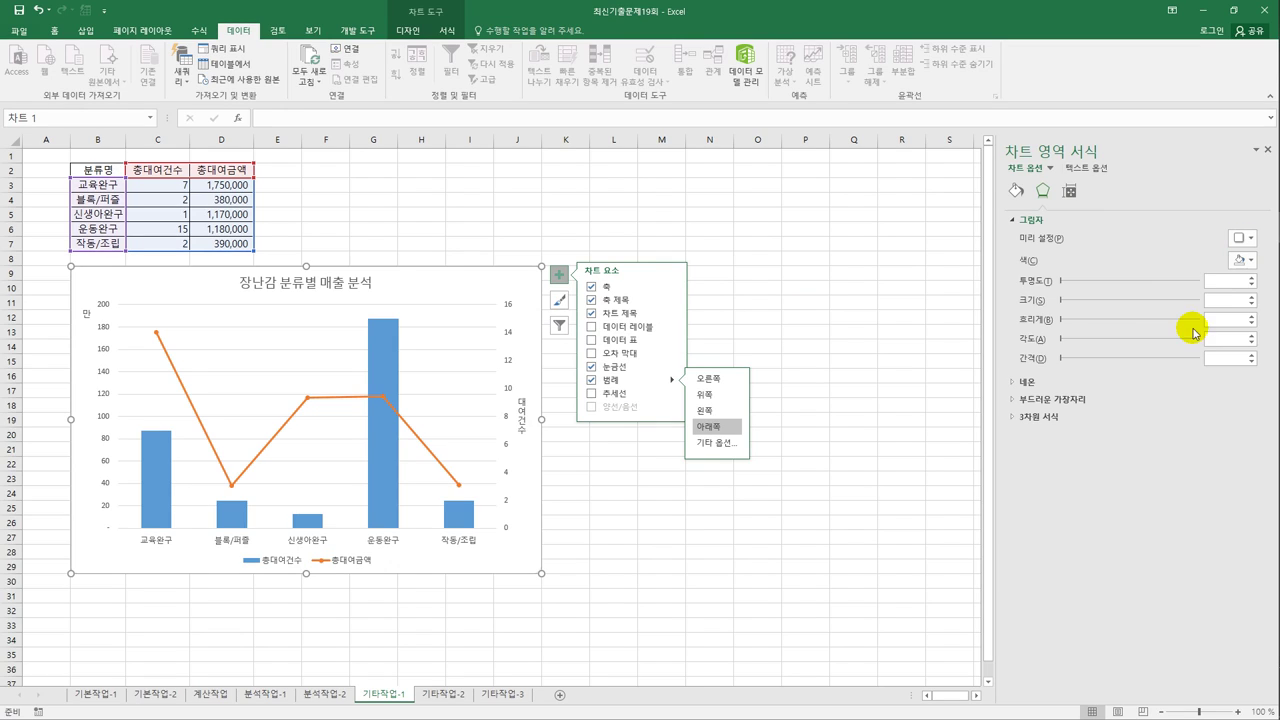
pyautogui.click(847, 534)
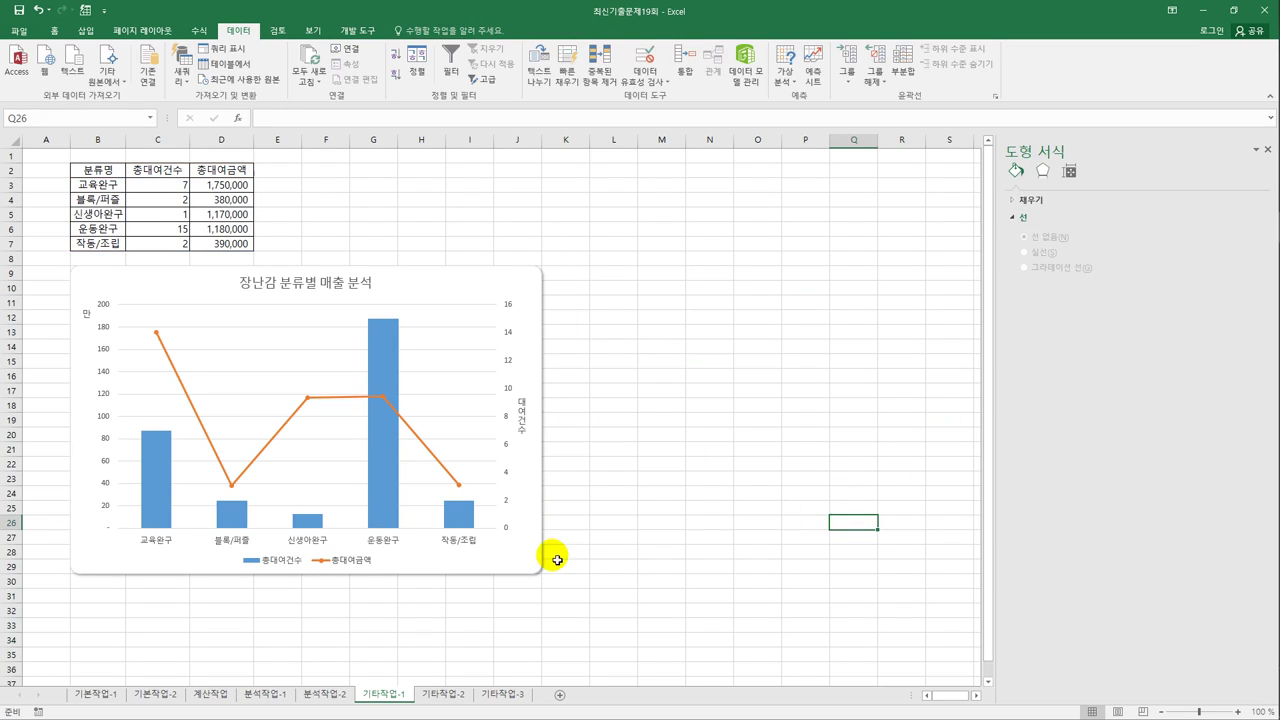
pyautogui.click(597, 585)
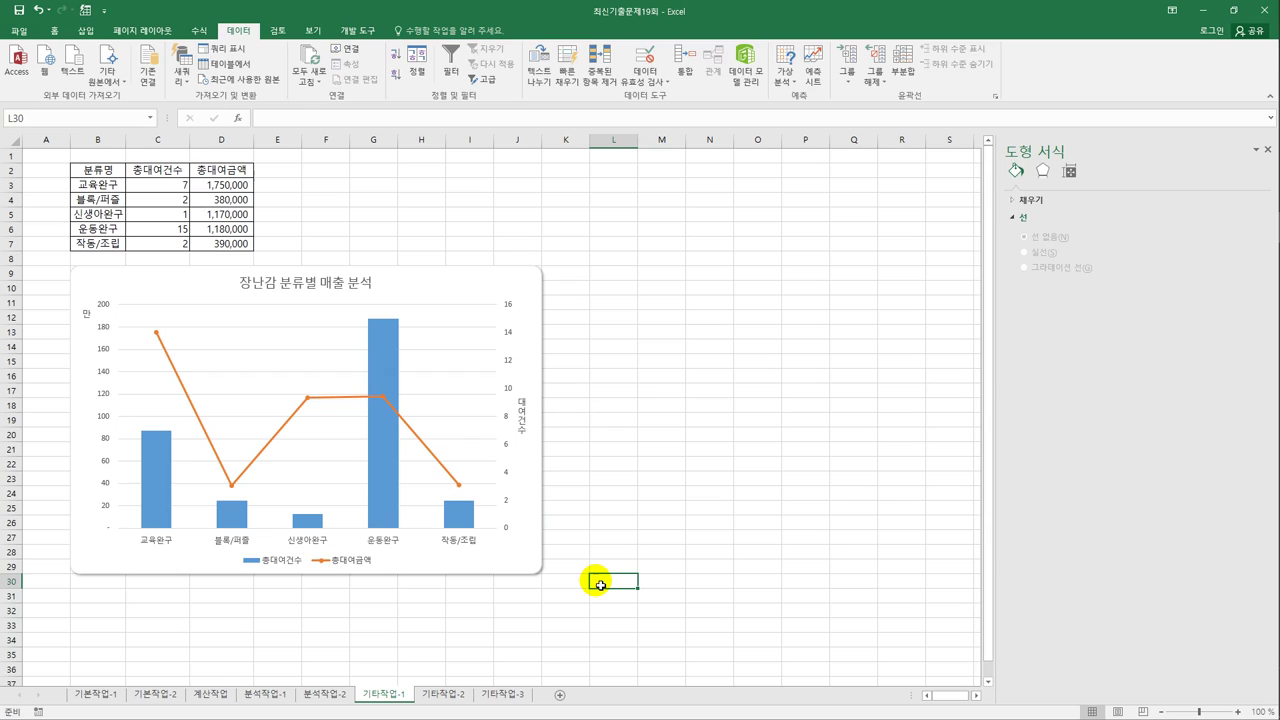
# Step: On the 기타작업-2 sheet, start recording a macro named 서식적용 stored in the current workbook
pyautogui.click(449, 692)
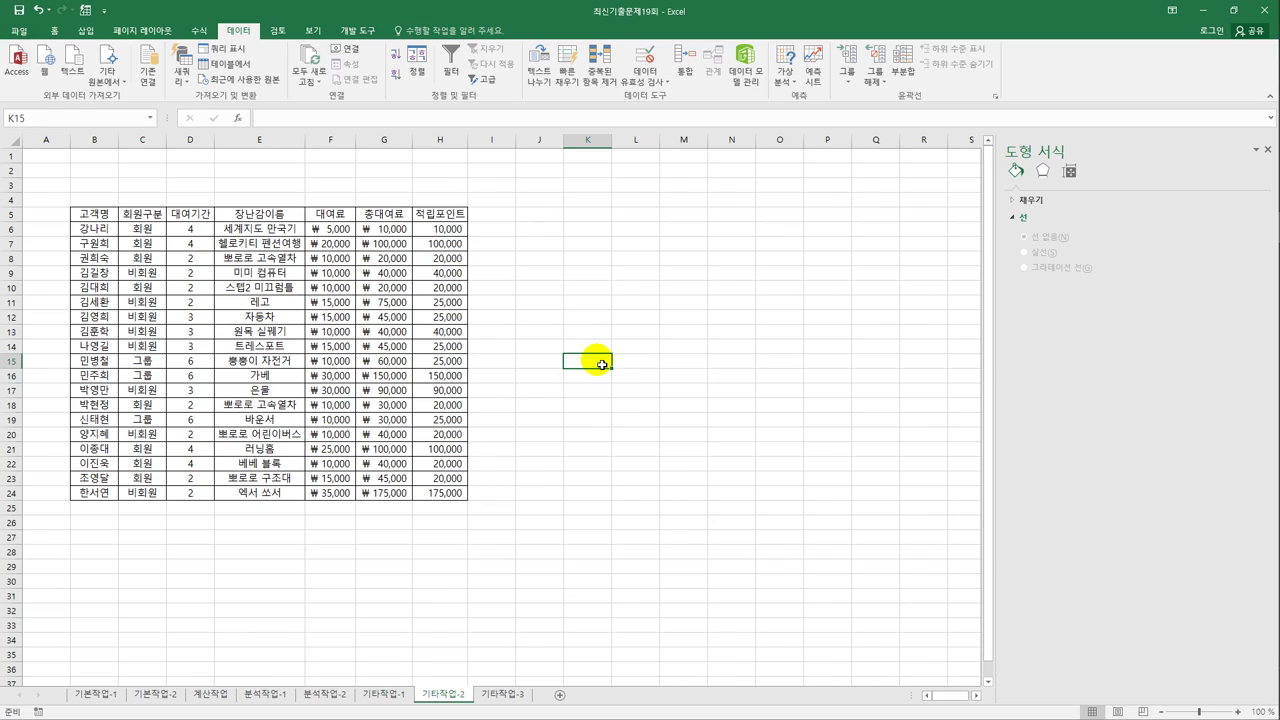
pyautogui.click(352, 31)
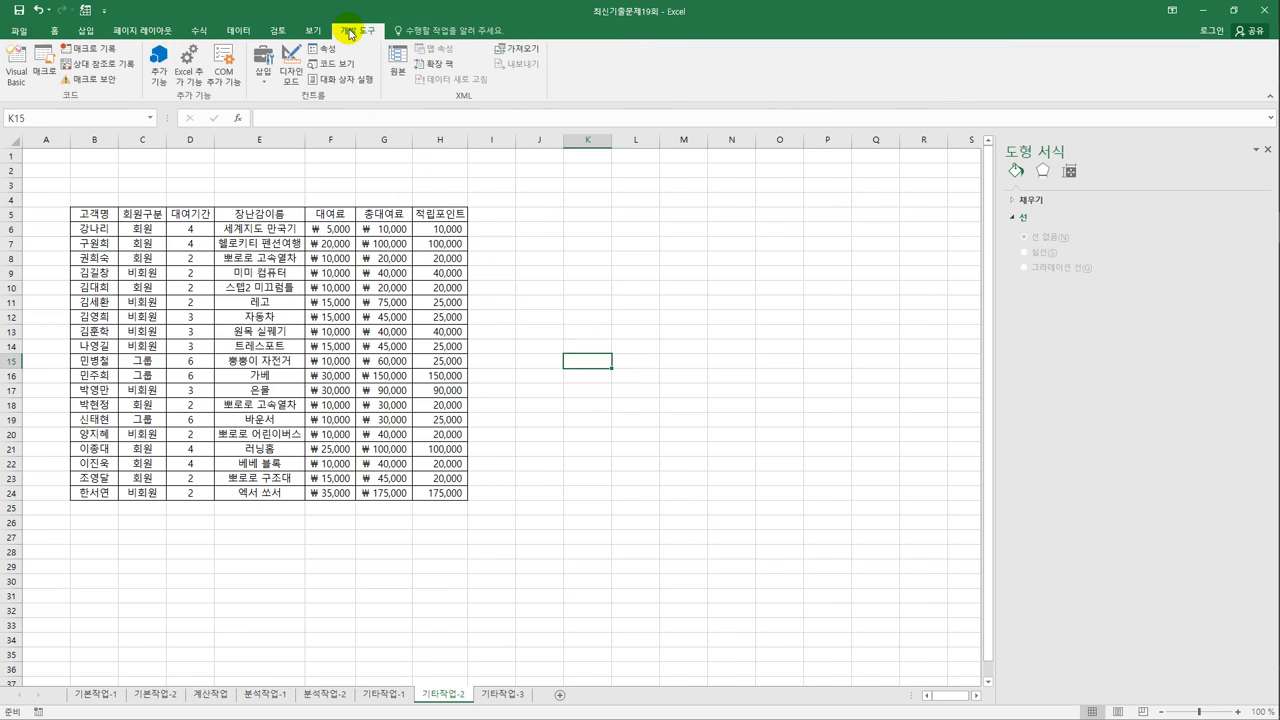
pyautogui.click(80, 48)
pyautogui.moveTo(722, 214); pyautogui.dragTo(648, 217)
pyautogui.write('서식적용')
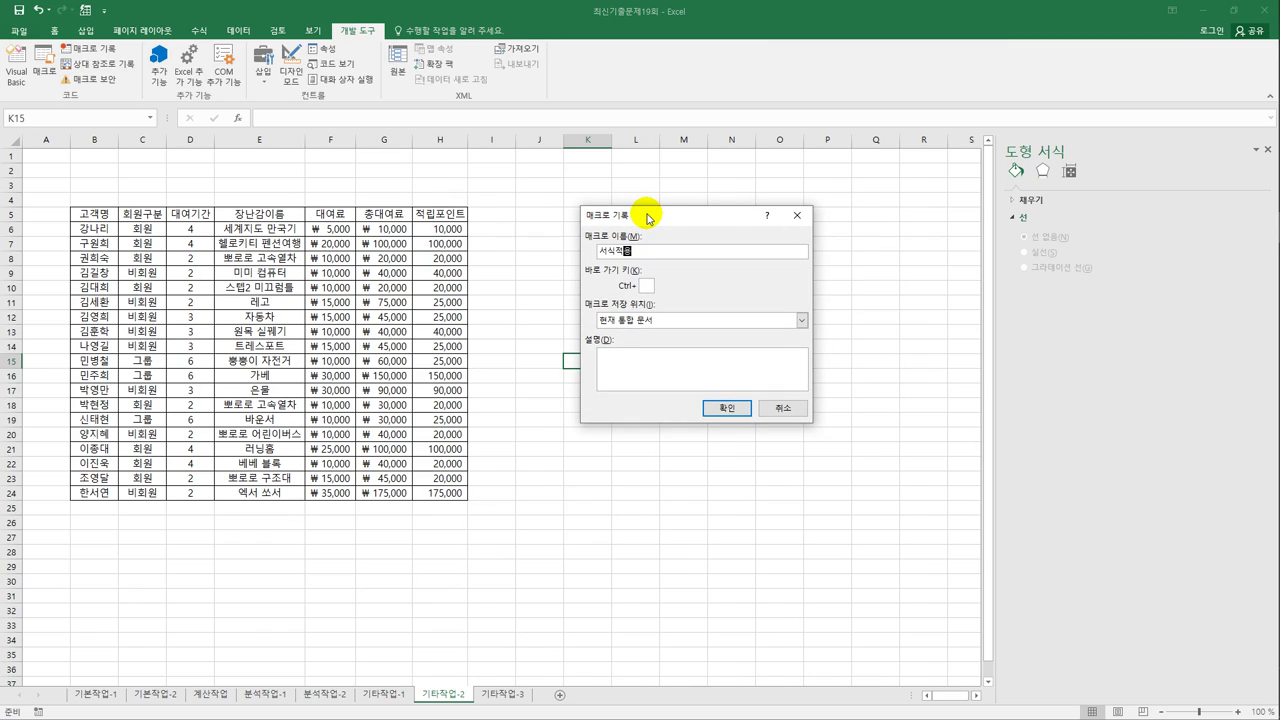
pyautogui.click(712, 409)
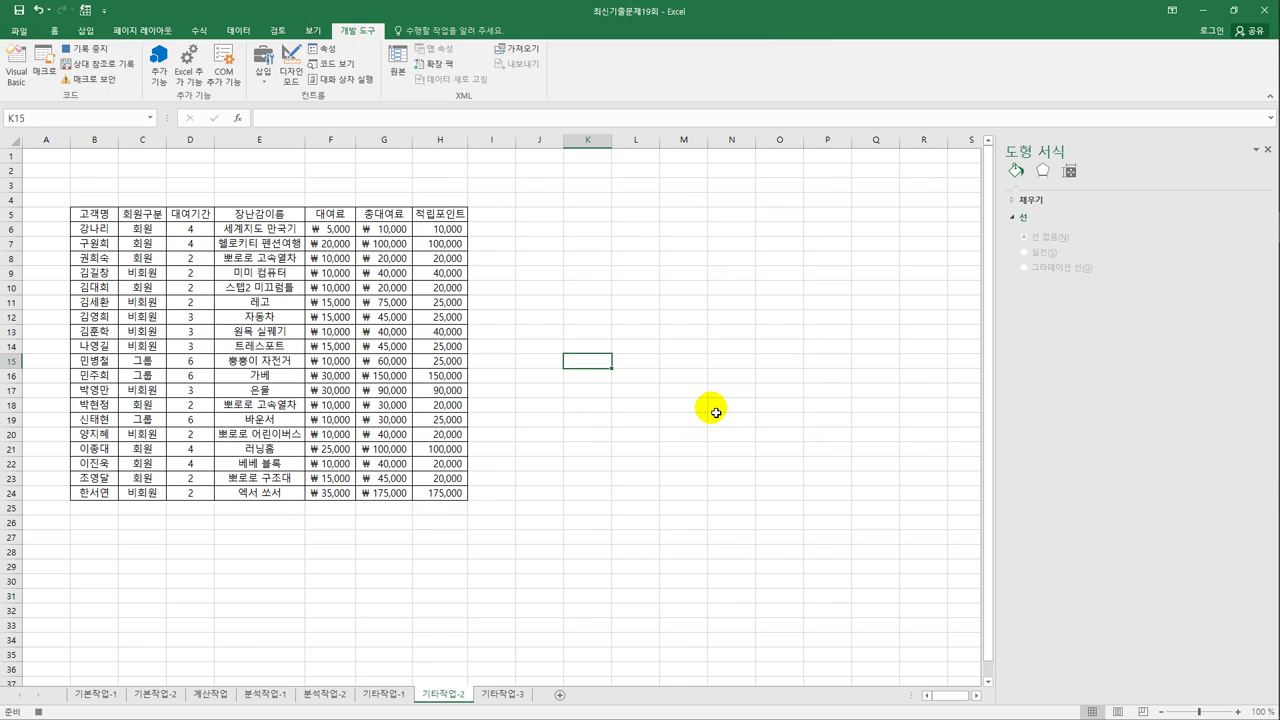
# Step: Apply the custom number format [빨강][<25000]#,###;[파랑][>=100000]#,###;#,### to the 적립포인트 values in H6:H24
pyautogui.click(458, 233)
pyautogui.moveTo(459, 250); pyautogui.dragTo(456, 491)
pyautogui.rightClick(455, 309)
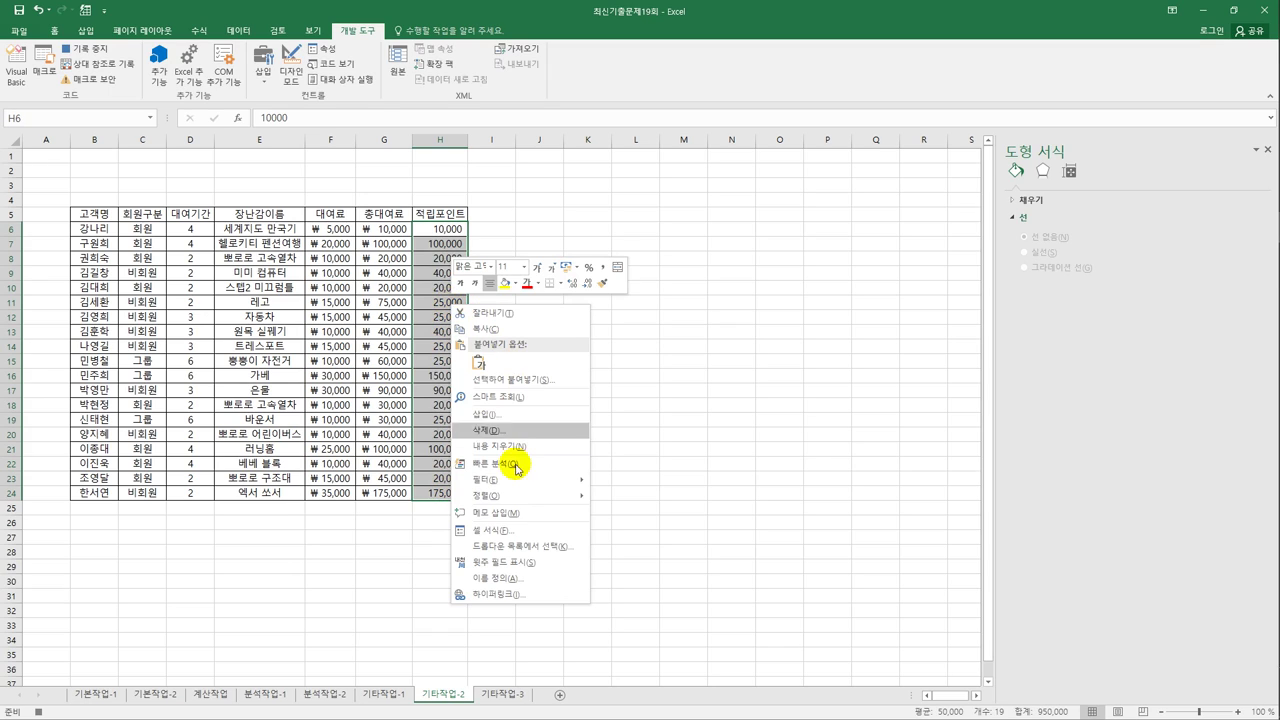
pyautogui.click(511, 543)
pyautogui.moveTo(505, 354); pyautogui.dragTo(682, 202)
pyautogui.click(556, 372)
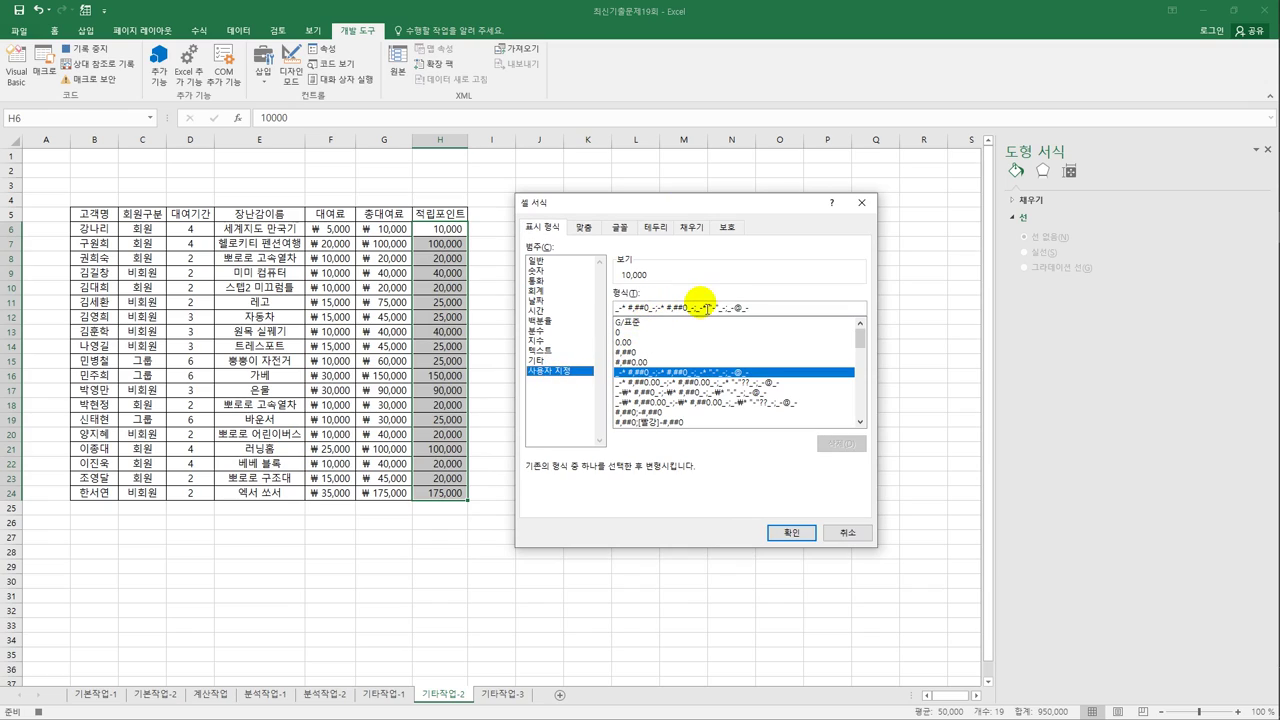
pyautogui.moveTo(770, 308); pyautogui.dragTo(600, 307)
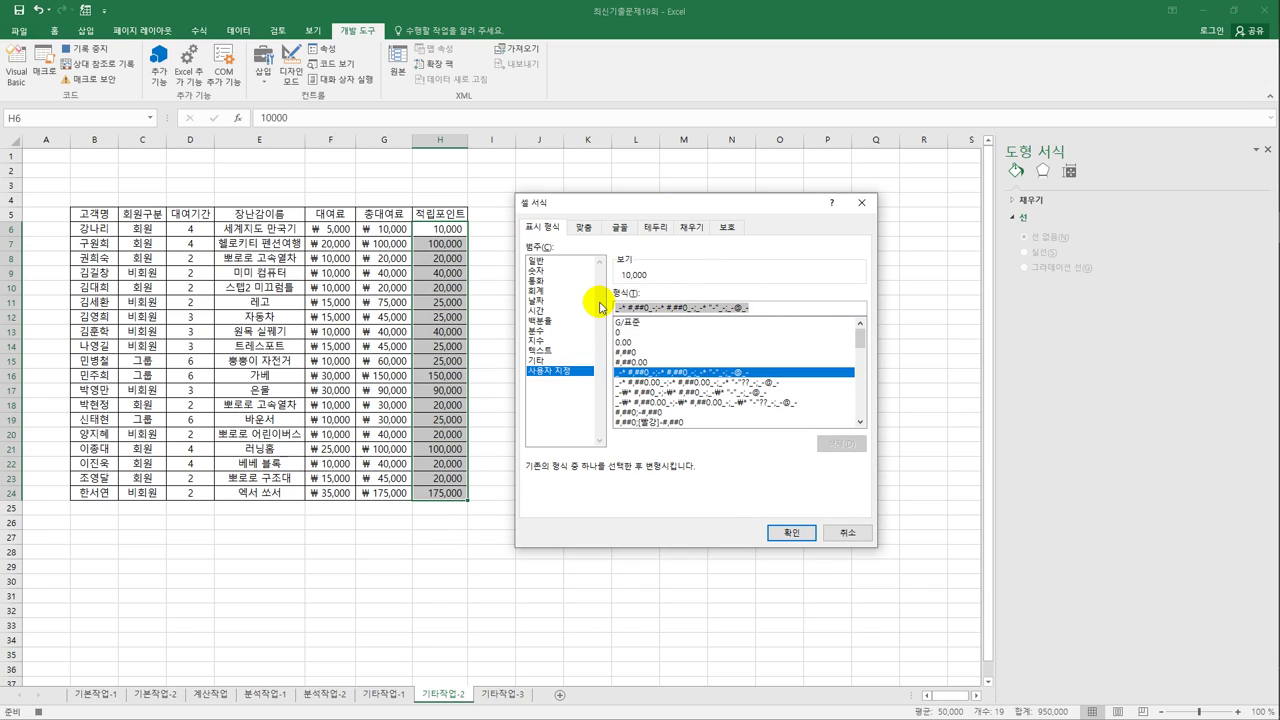
pyautogui.press('BackSpace')
pyautogui.write('[빨강')
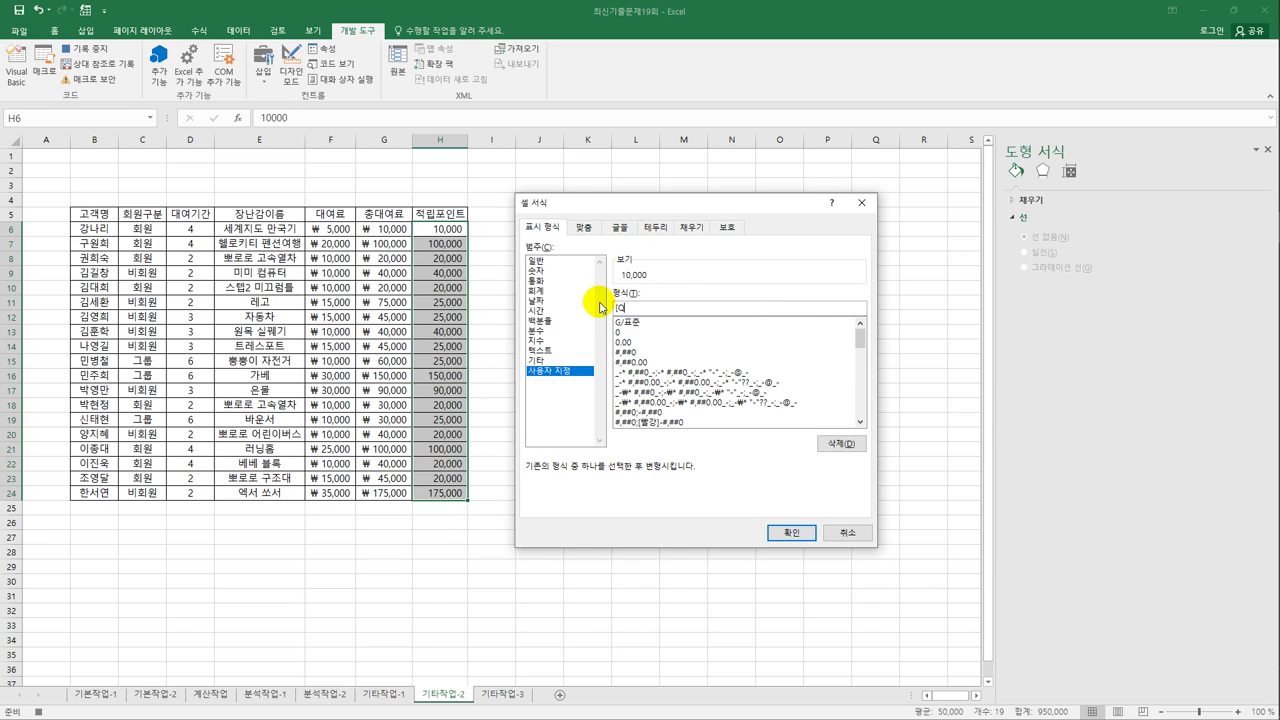
pyautogui.write(']')
pyautogui.write('[<25000')
pyautogui.write(']@')
pyautogui.press('BackSpace')
pyautogui.press('BackSpace')
pyautogui.write('#,###;[파랑][>=100000')
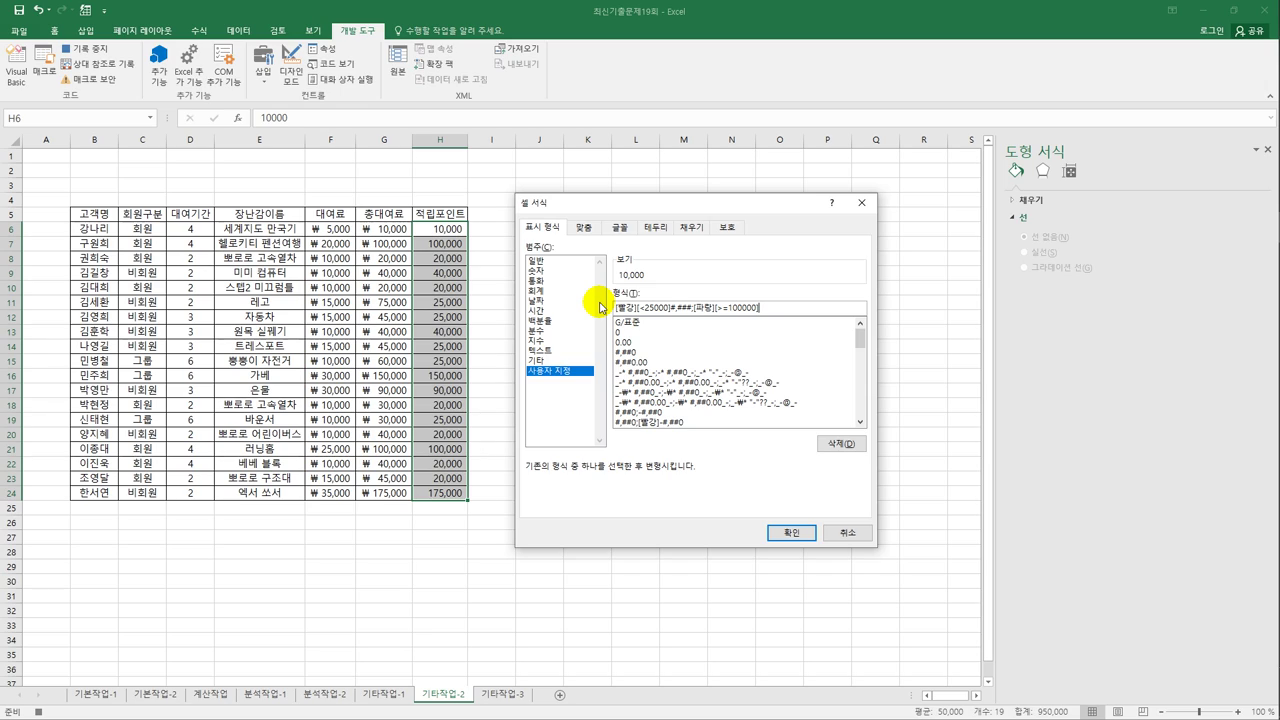
pyautogui.write(']#,###')
pyautogui.write(';#,####')
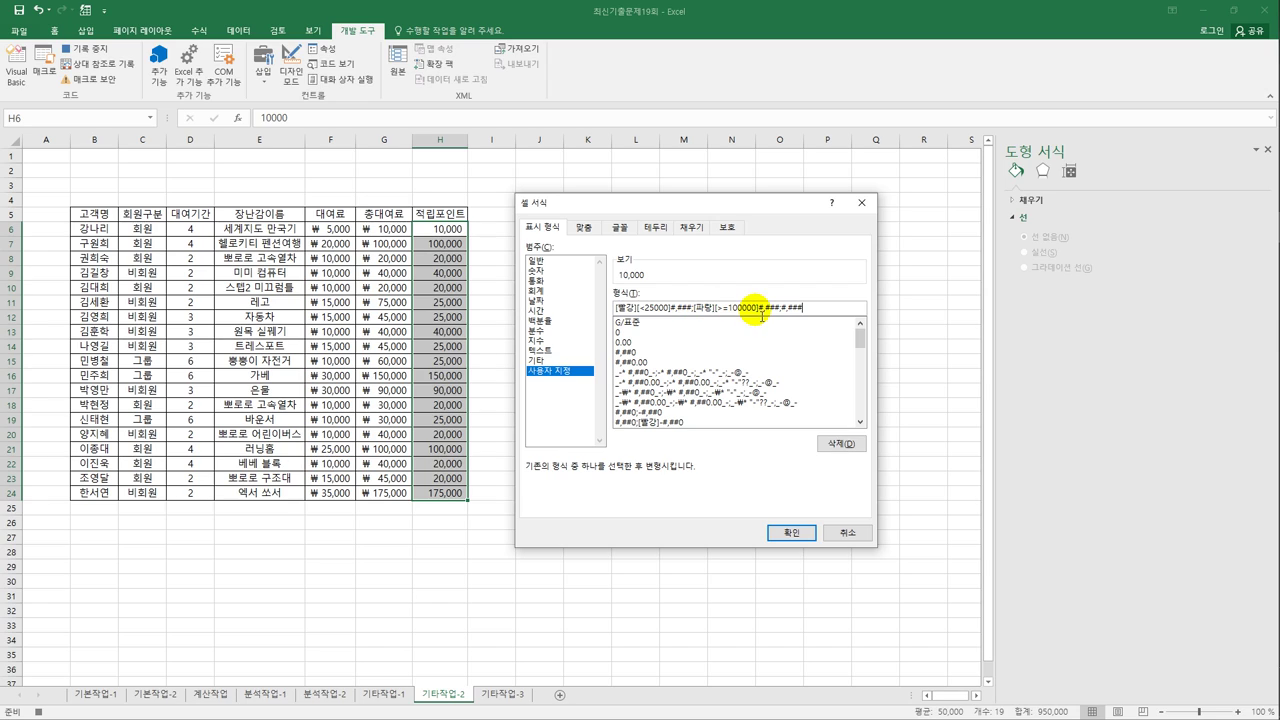
pyautogui.click(791, 532)
# Step: Deselect the formatted 적립포인트 range and stop recording the macro
pyautogui.click(441, 493)
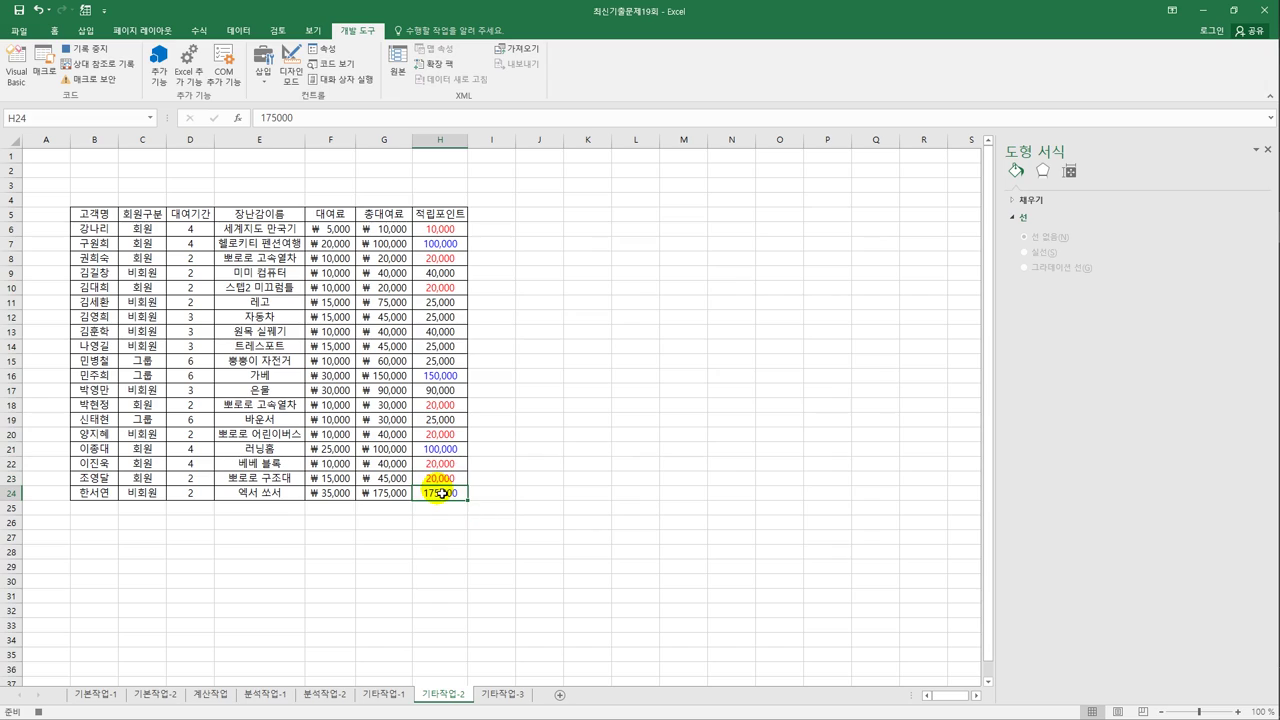
pyautogui.click(106, 50)
pyautogui.click(572, 438)
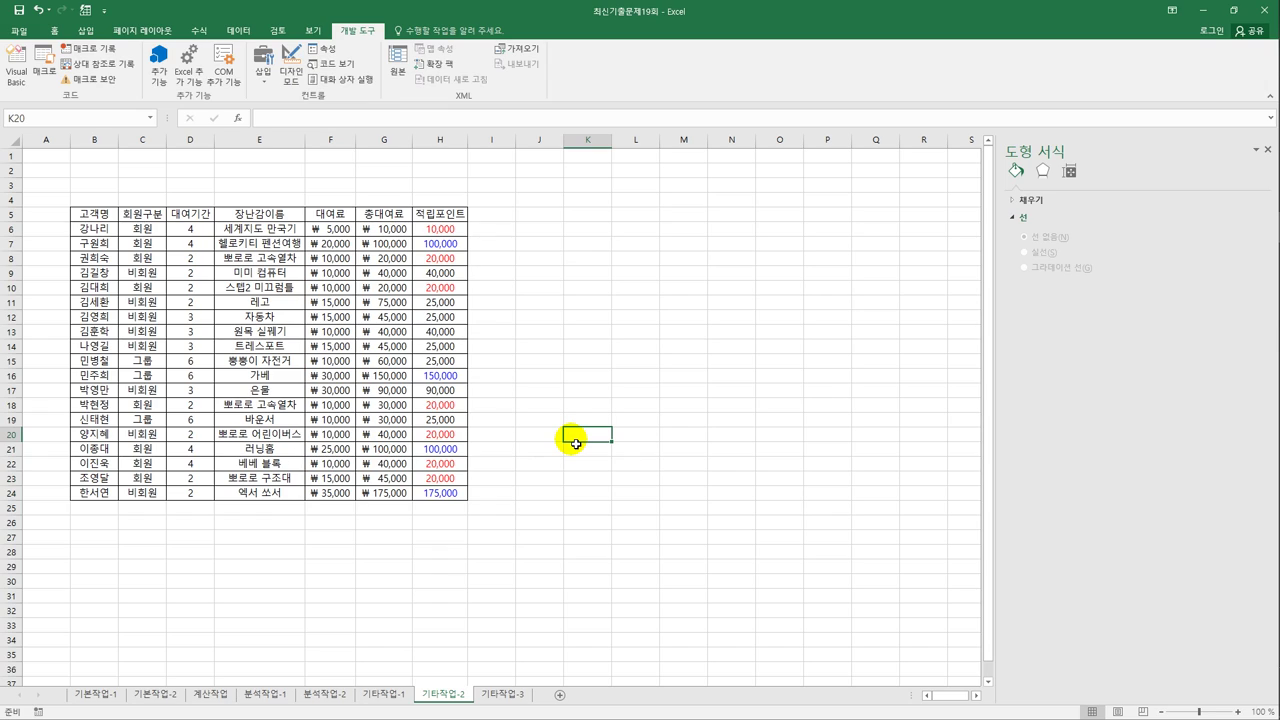
# Step: Place a form button over B2:C3, assign the 서식적용 macro to it, and label it 서식적용
pyautogui.click(262, 78)
pyautogui.click(258, 109)
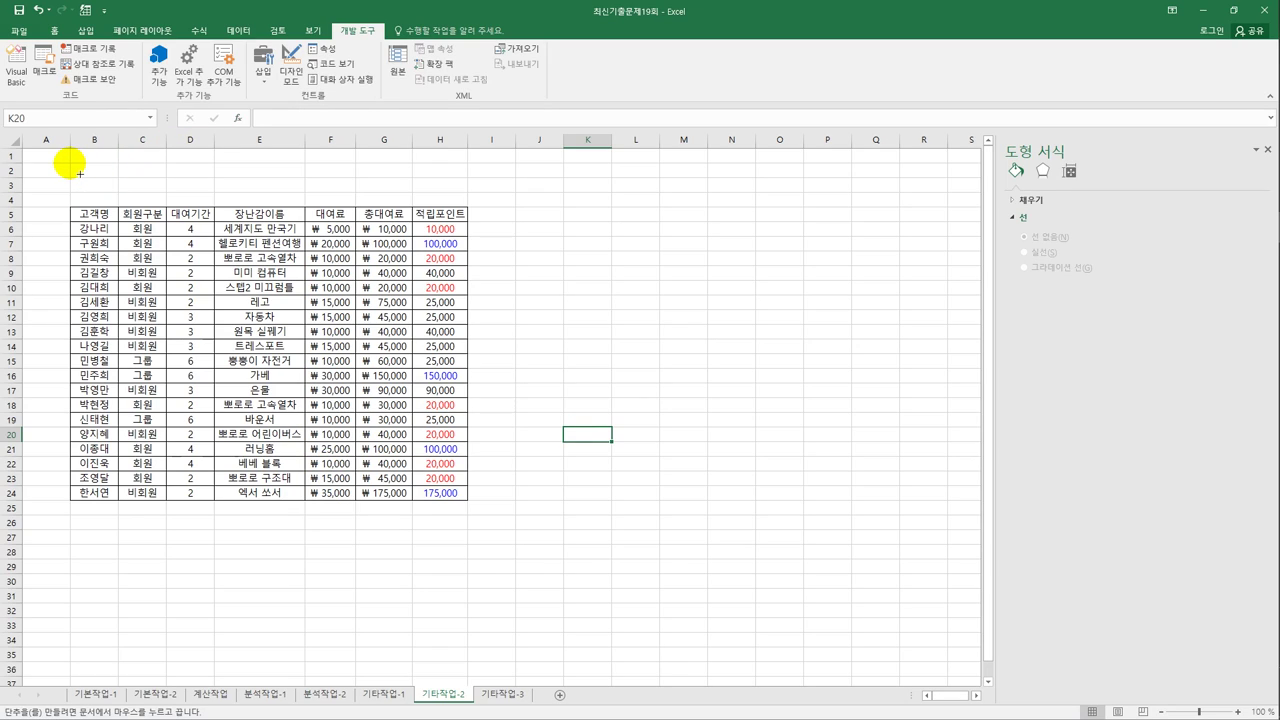
pyautogui.moveTo(80, 173); pyautogui.dragTo(175, 203)
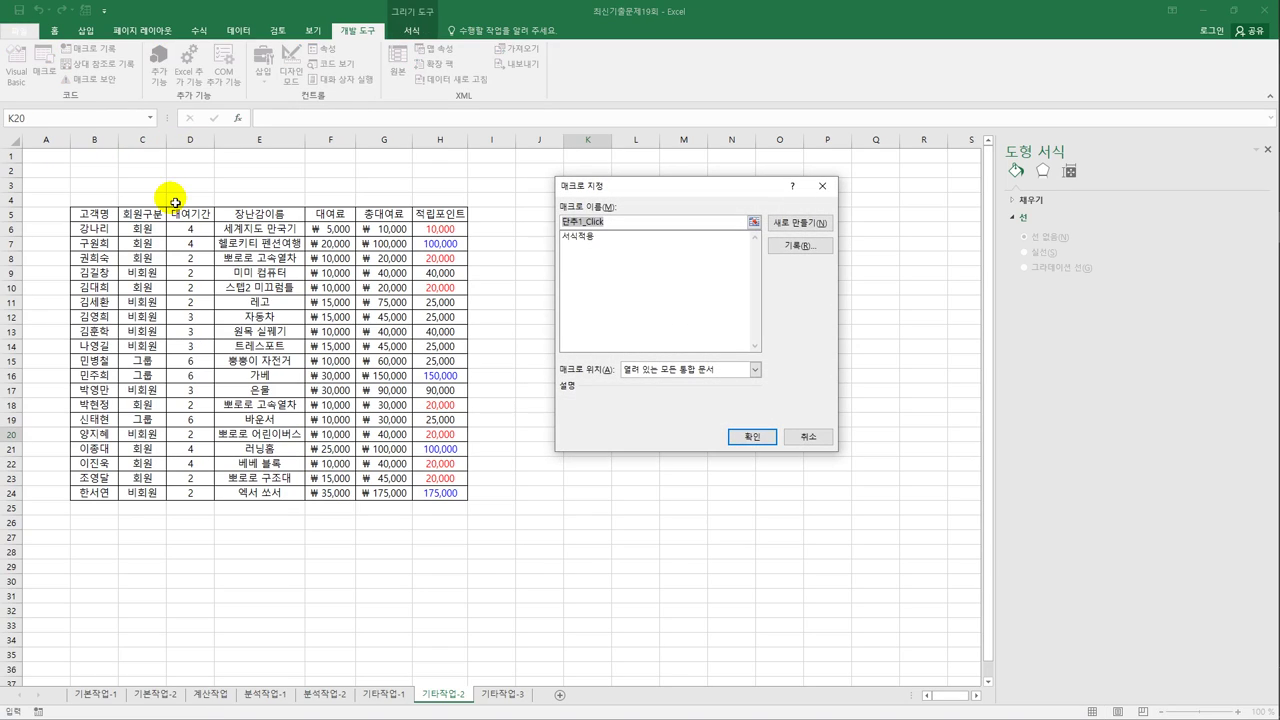
pyautogui.click(608, 237)
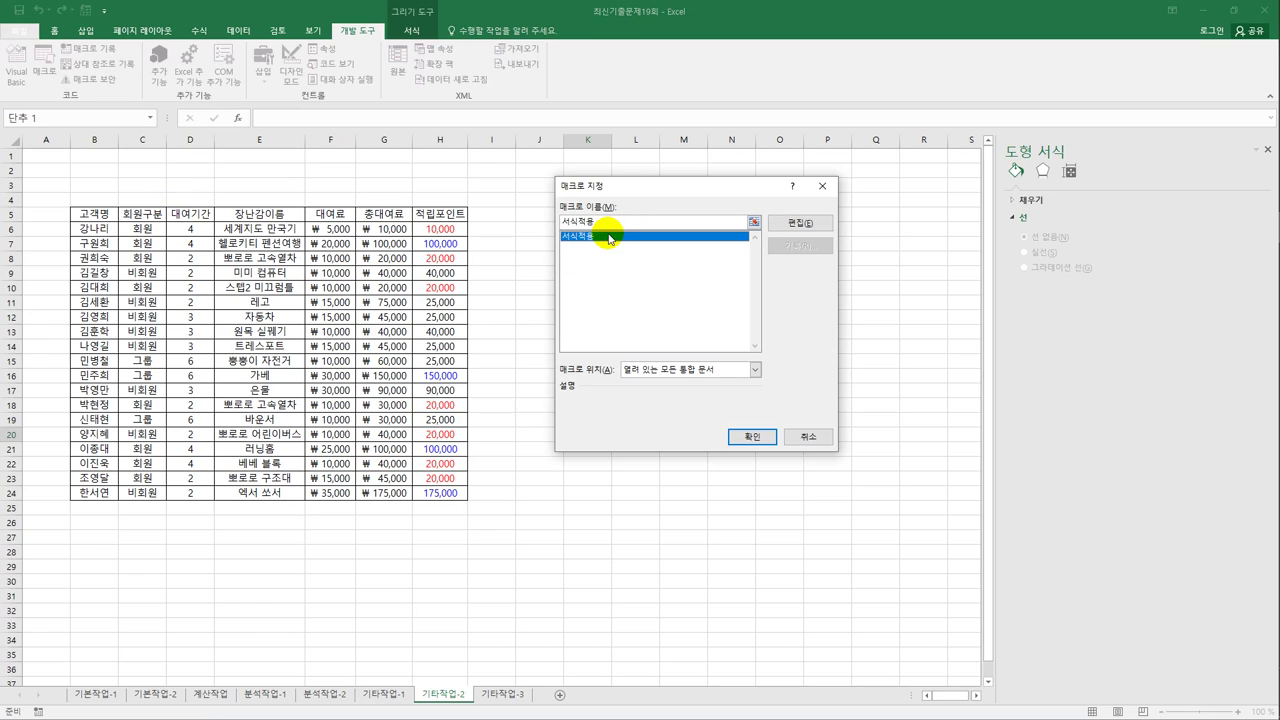
pyautogui.click(750, 437)
pyautogui.write('서식적용')
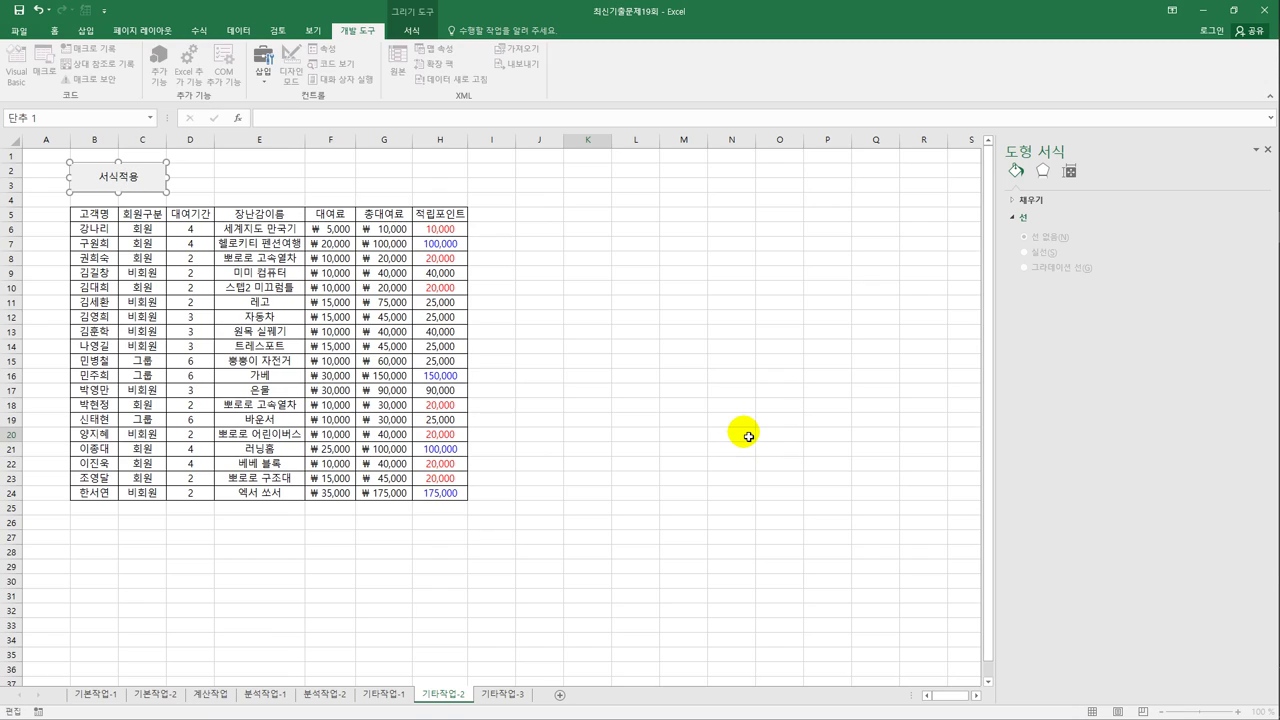
# Step: Widen the 서식적용 button so it covers B2:D3, and deselect it
pyautogui.click(195, 180)
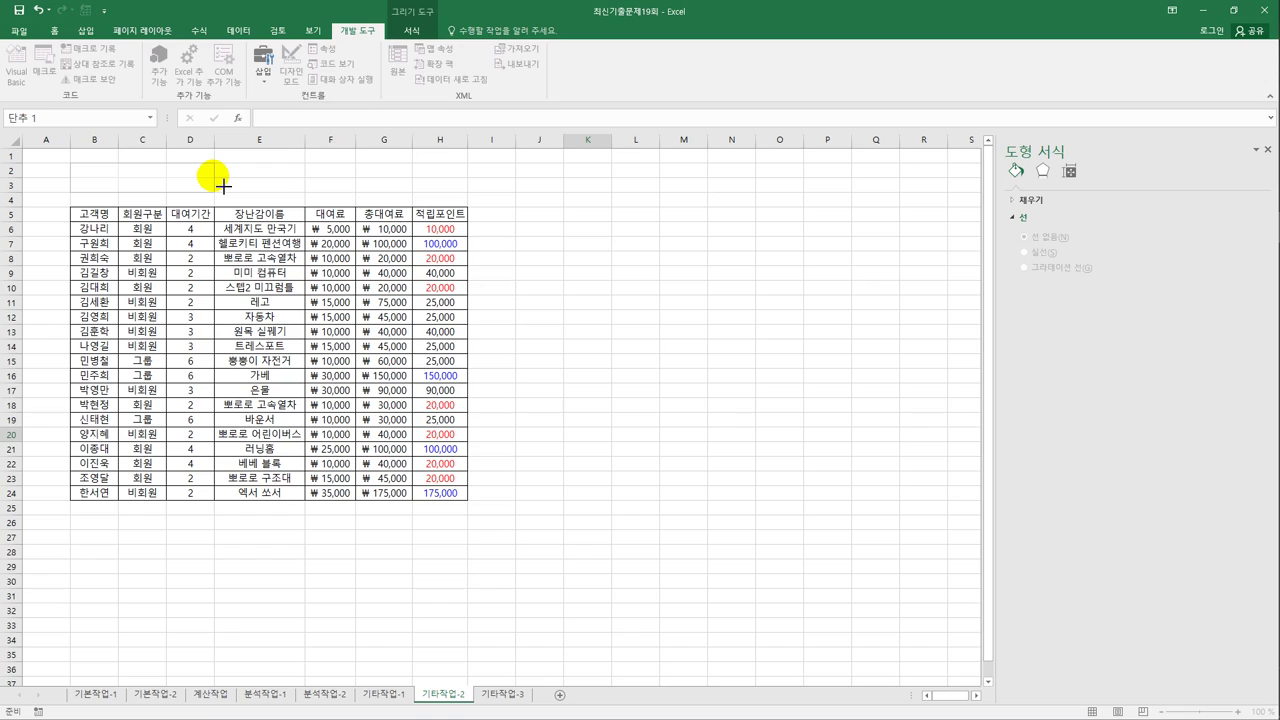
pyautogui.click(222, 186)
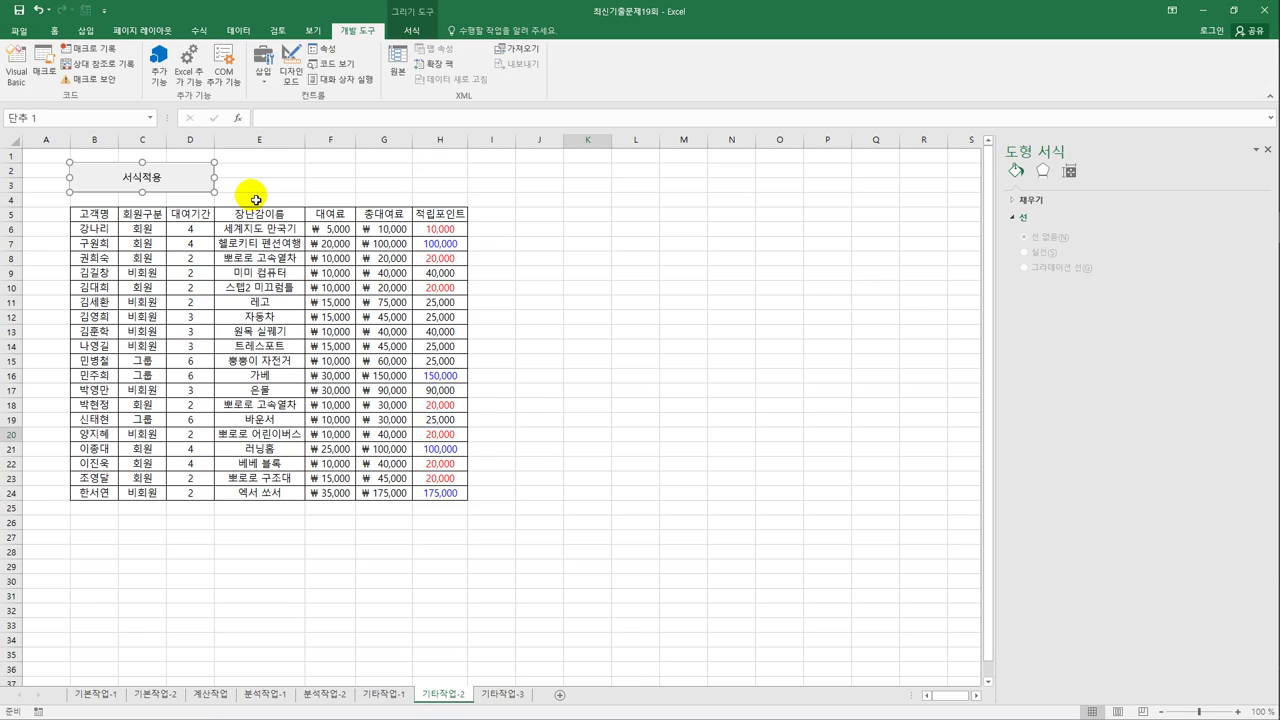
pyautogui.click(505, 241)
pyautogui.click(576, 262)
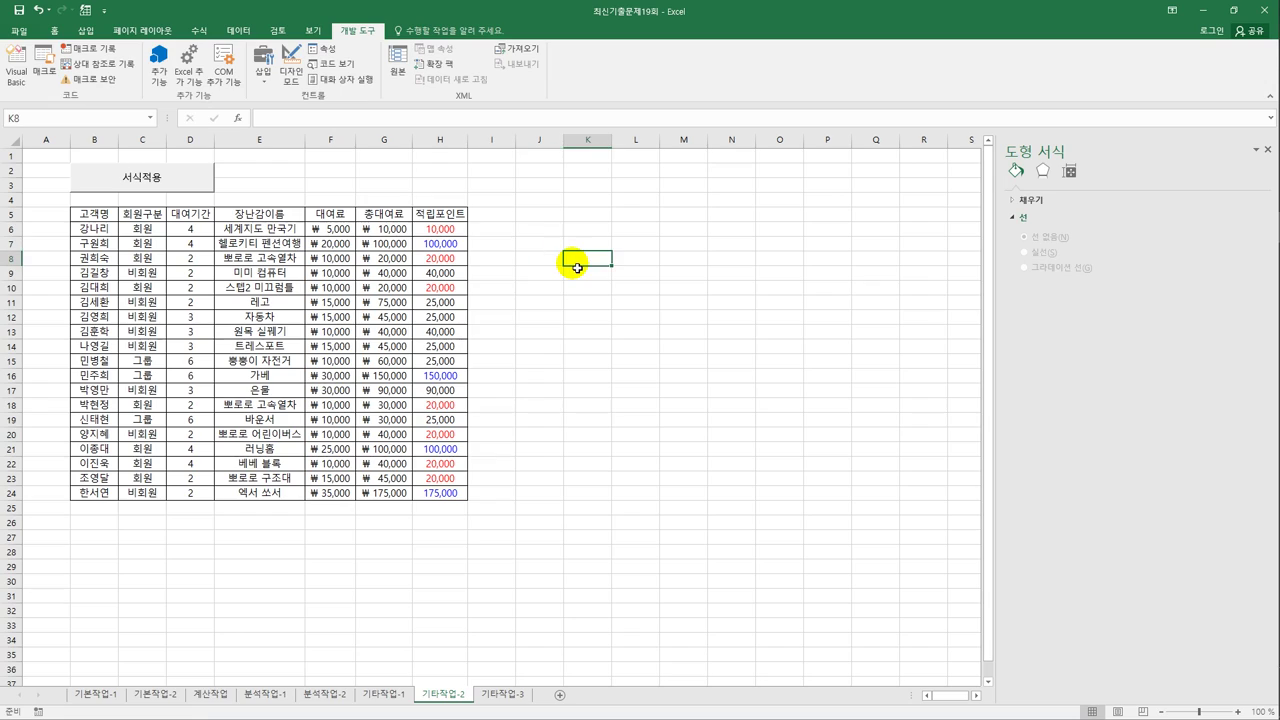
# Step: Start recording a macro named 그래프보기 stored in the current workbook
pyautogui.click(90, 48)
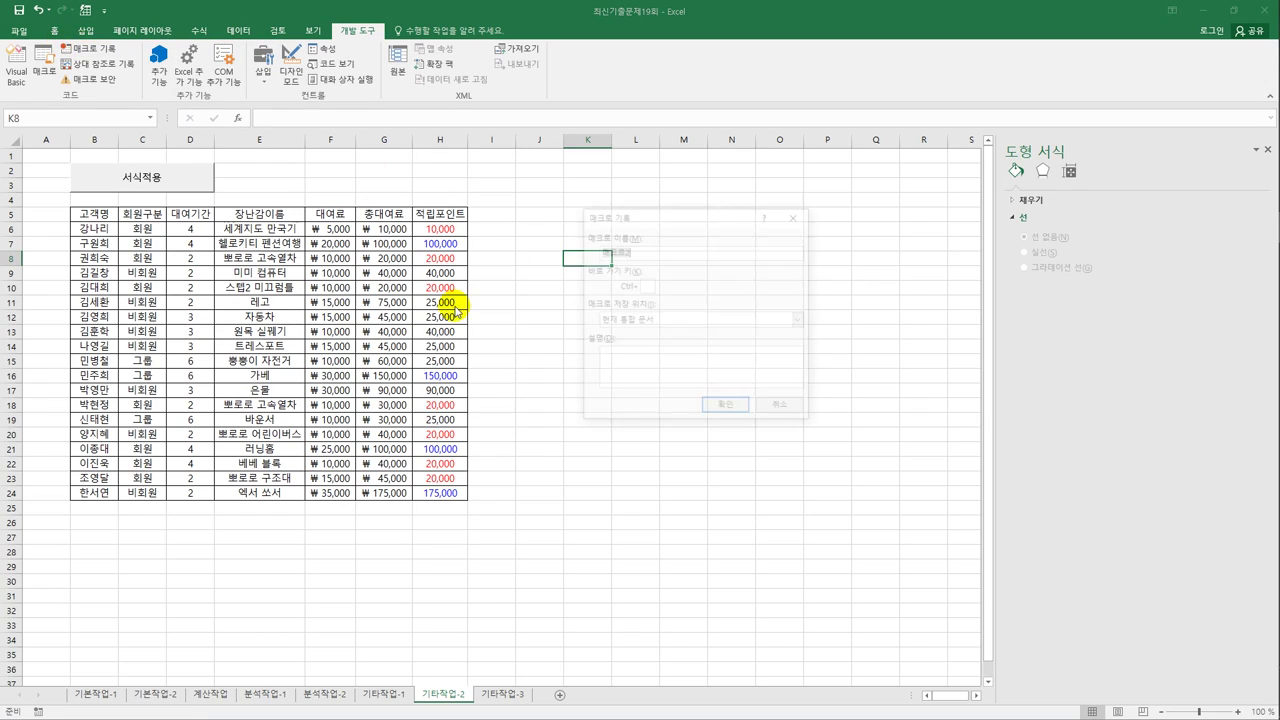
pyautogui.write('그래프보기')
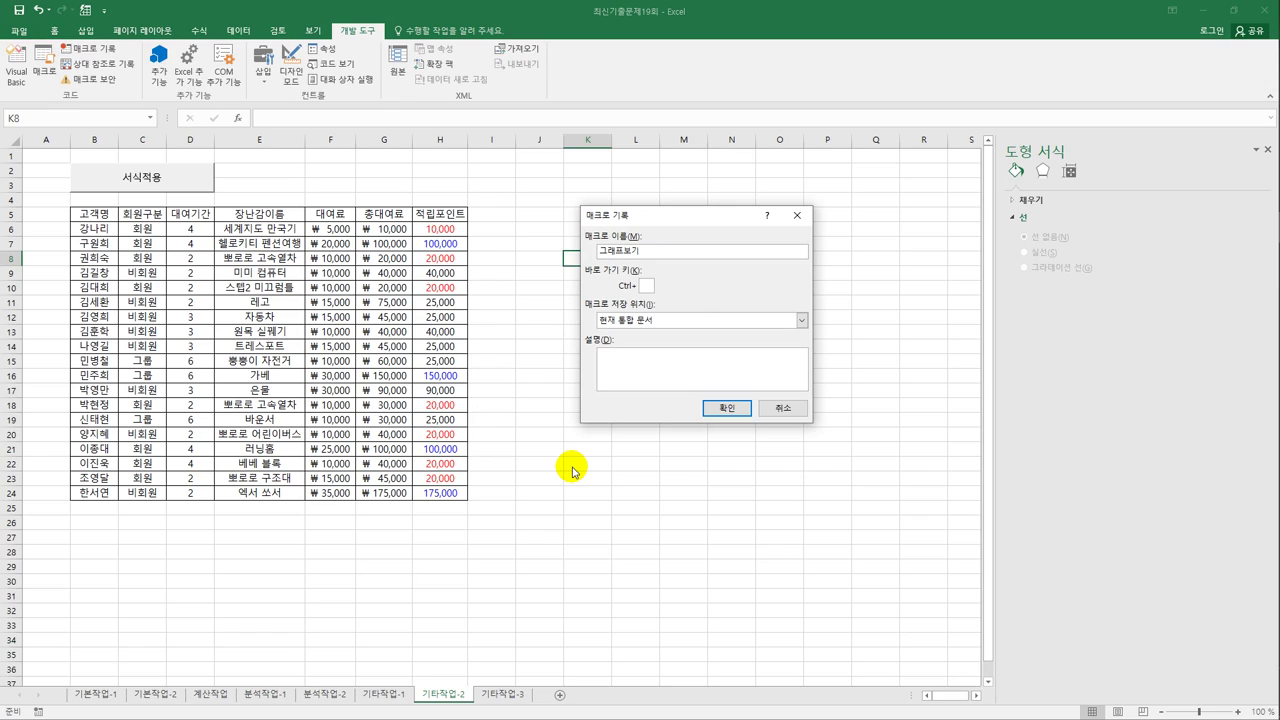
pyautogui.click(745, 412)
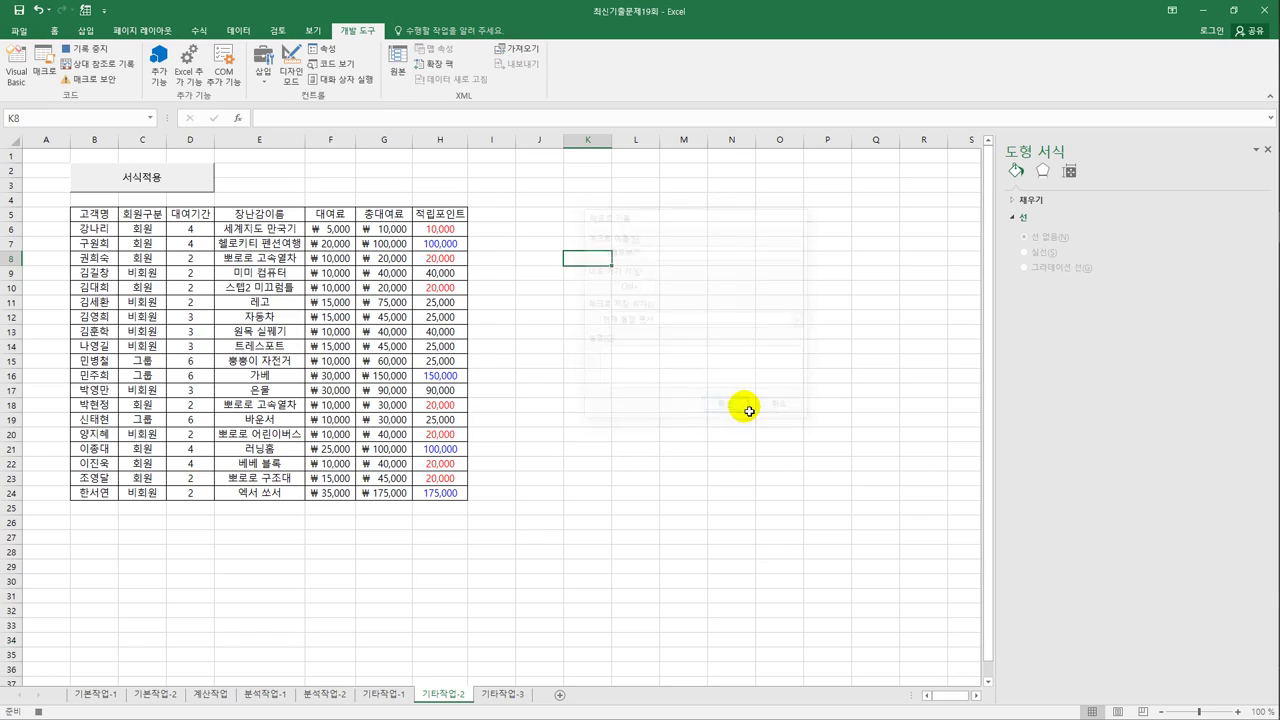
# Step: Create a new conditional formatting rule for the 총대여료 values in G6:G24 with the 데이터 막대 format style
pyautogui.moveTo(395, 236); pyautogui.dragTo(386, 494)
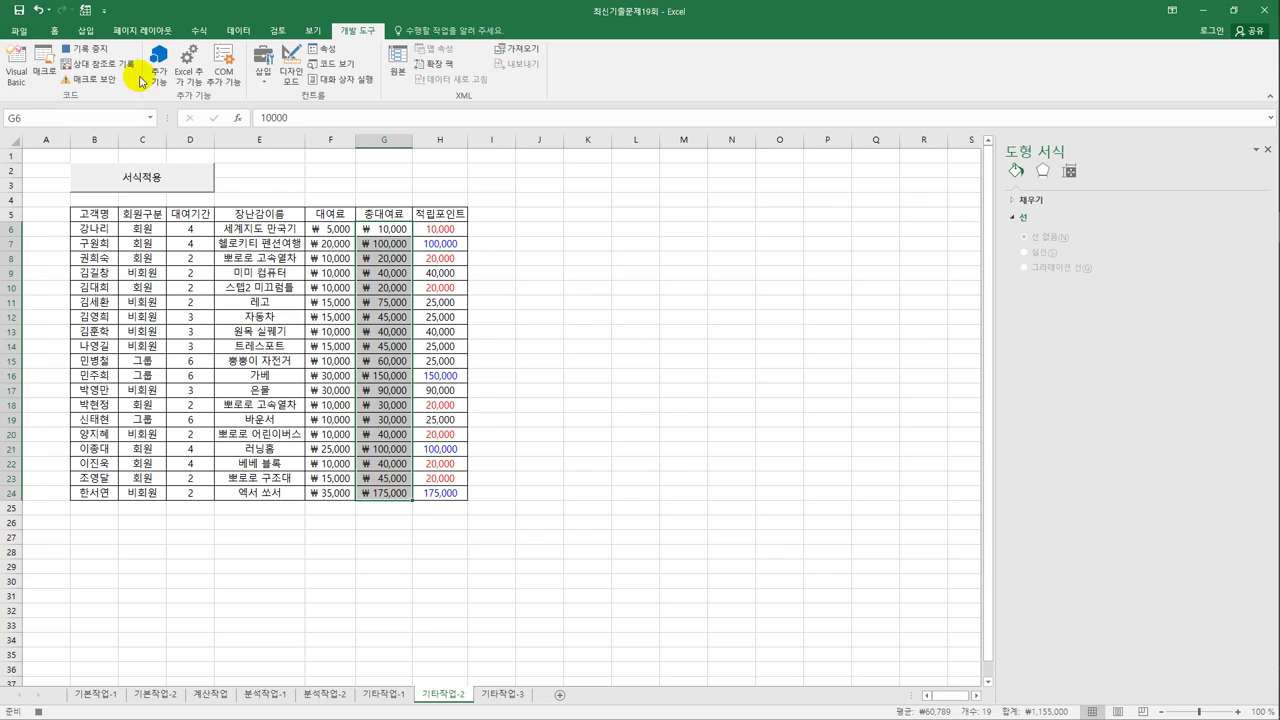
pyautogui.click(55, 30)
pyautogui.click(583, 76)
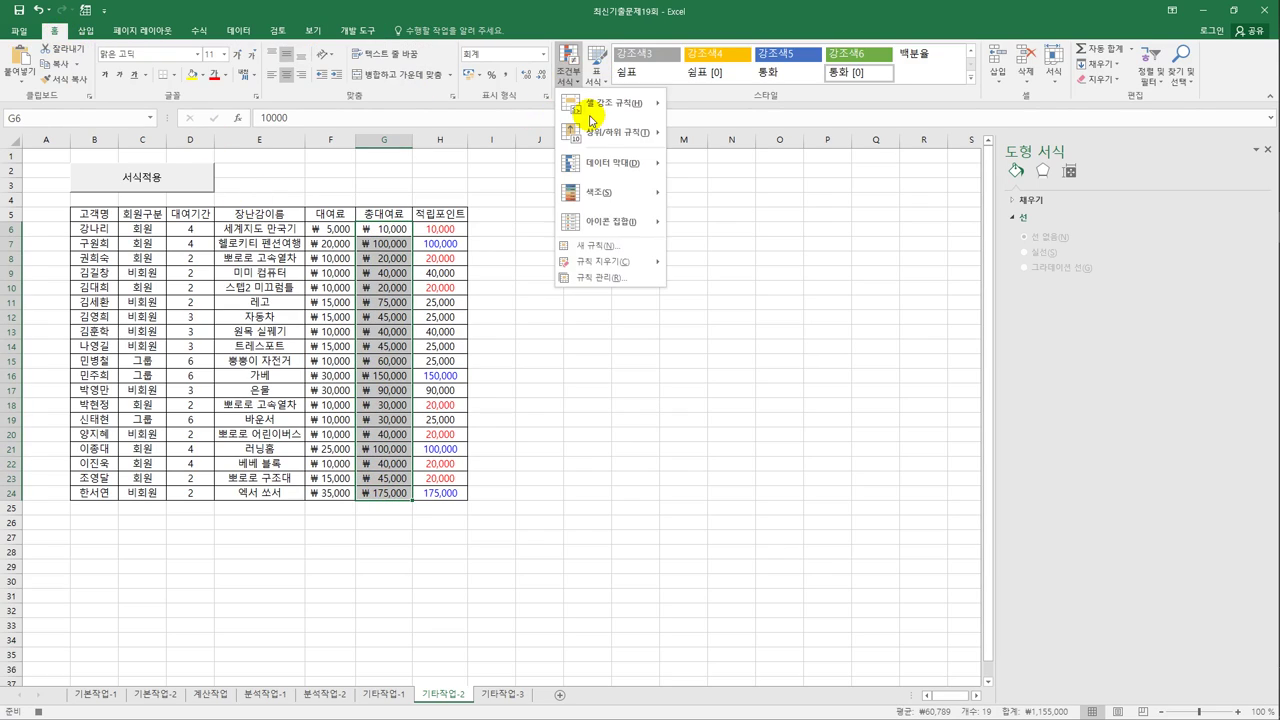
pyautogui.click(608, 246)
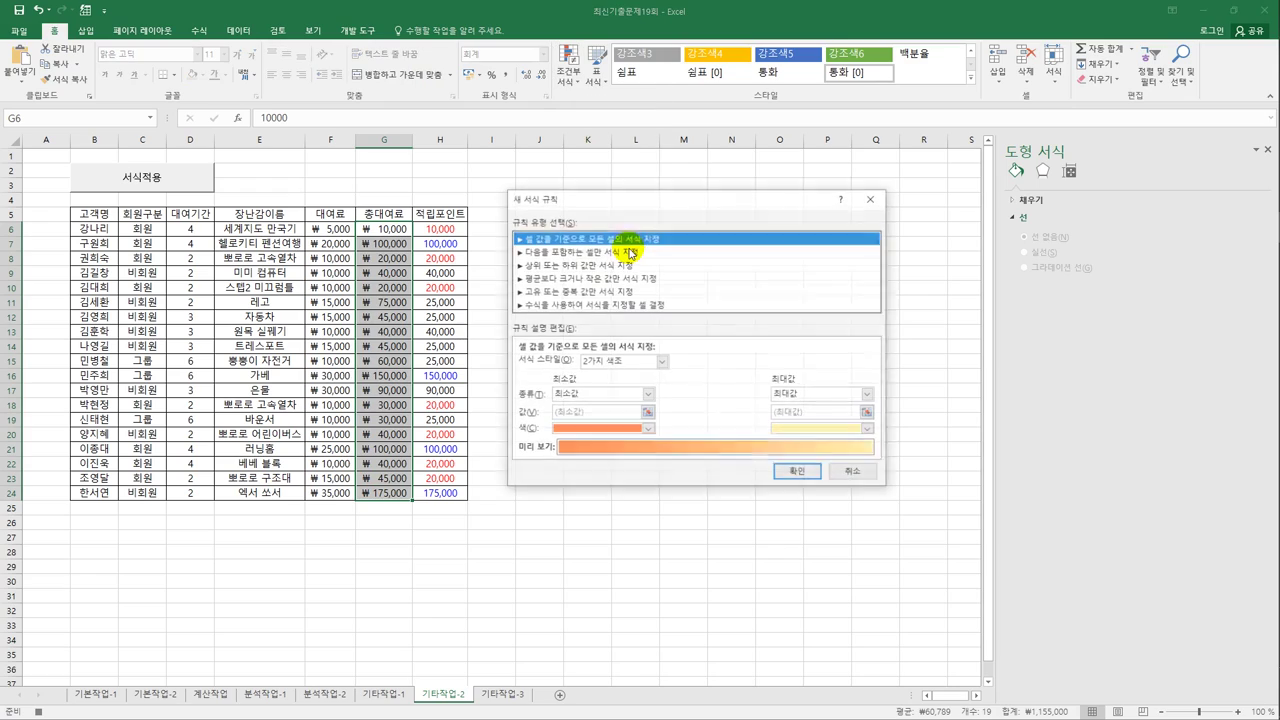
pyautogui.click(617, 361)
pyautogui.click(613, 405)
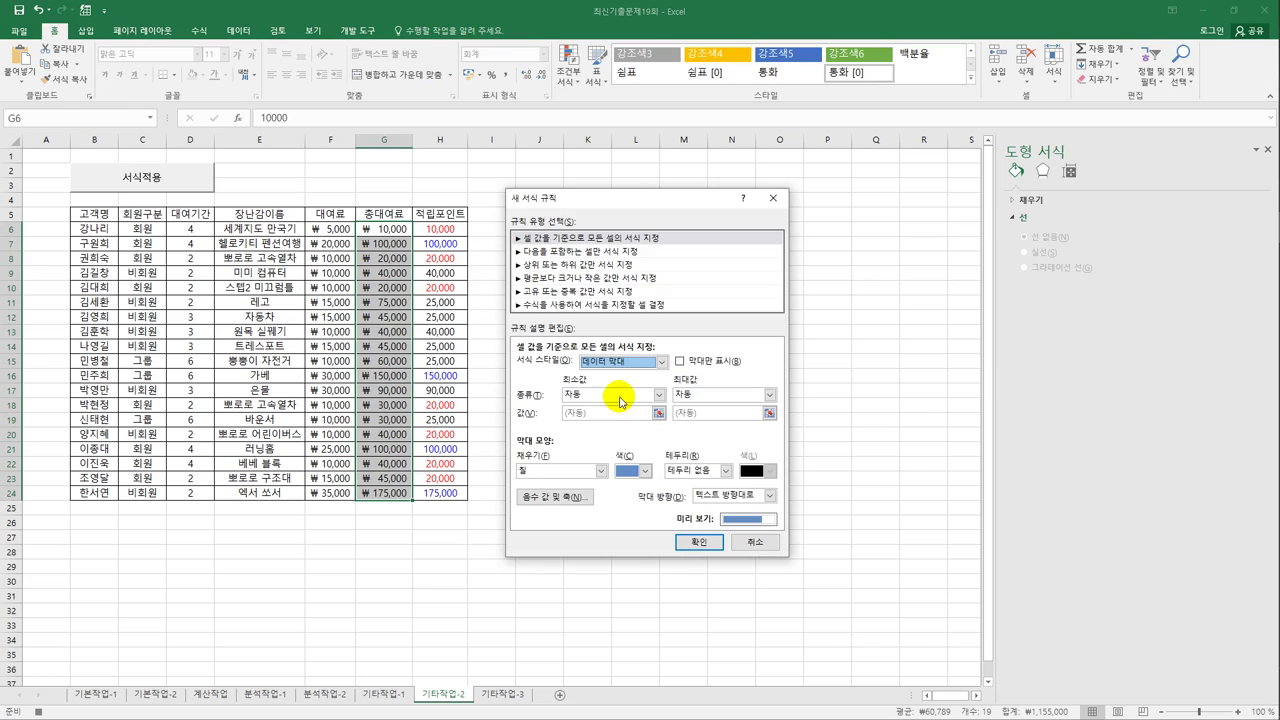
# Step: Set the data bar's minimum and maximum types to 백분위수, with values 10 and 90
pyautogui.click(610, 396)
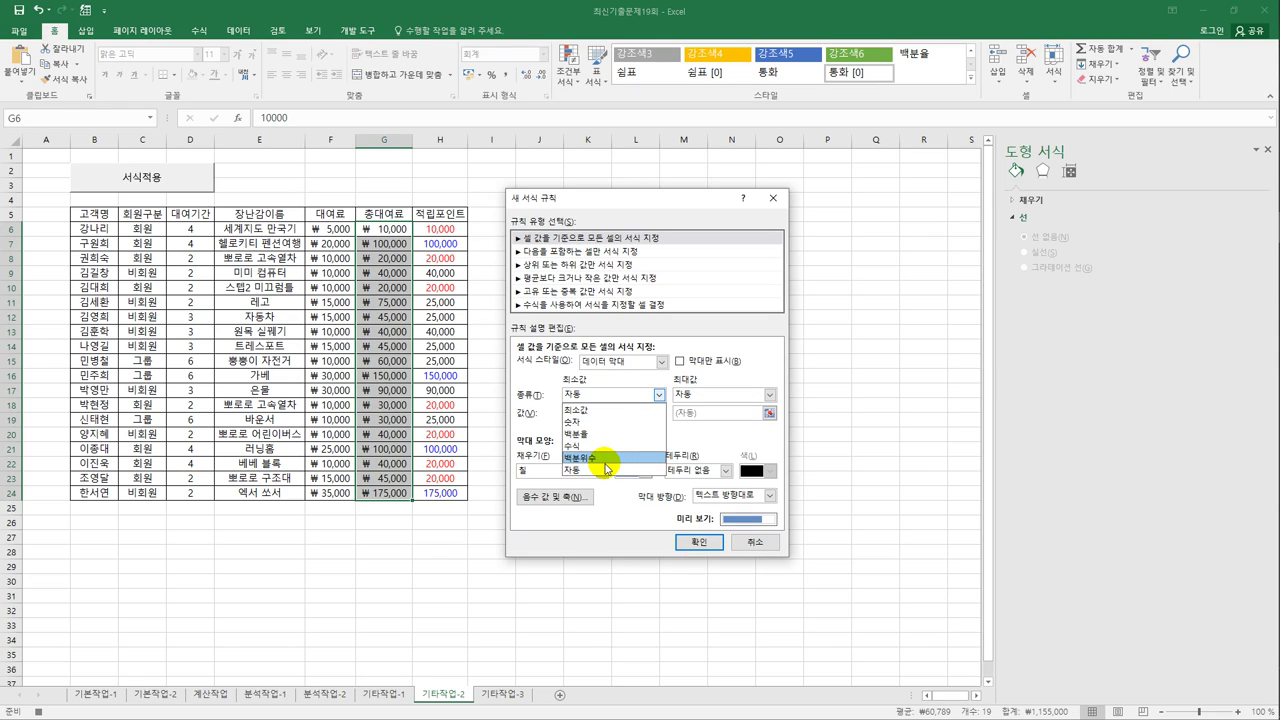
pyautogui.click(605, 457)
pyautogui.click(705, 395)
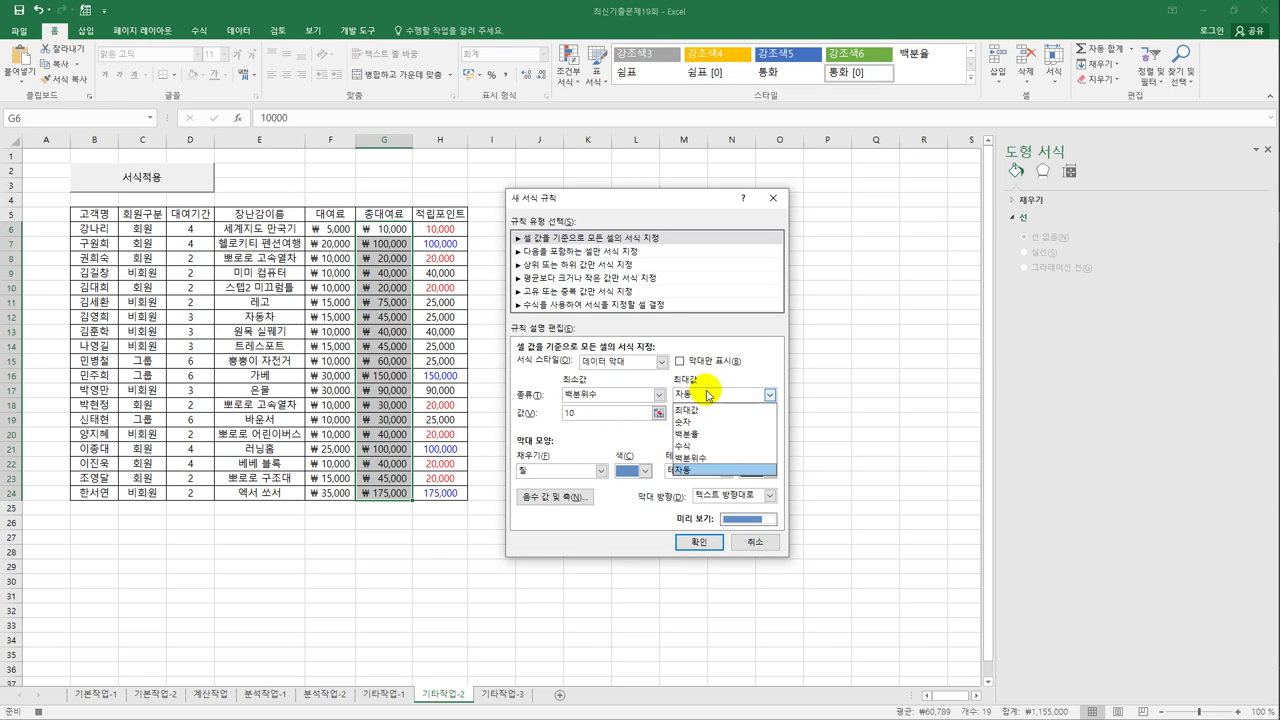
pyautogui.click(707, 458)
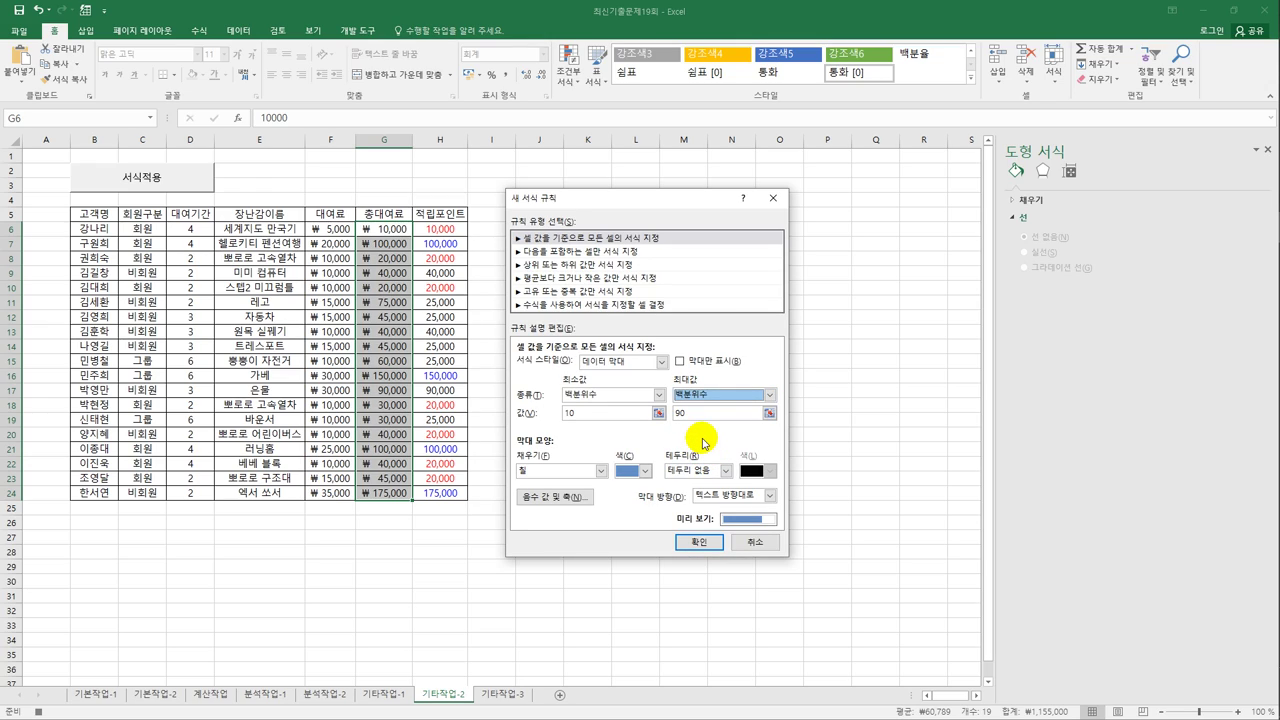
# Step: Give the data bars a 그라데이션 채우기 in standard green and apply the rule
pyautogui.click(600, 470)
pyautogui.click(585, 496)
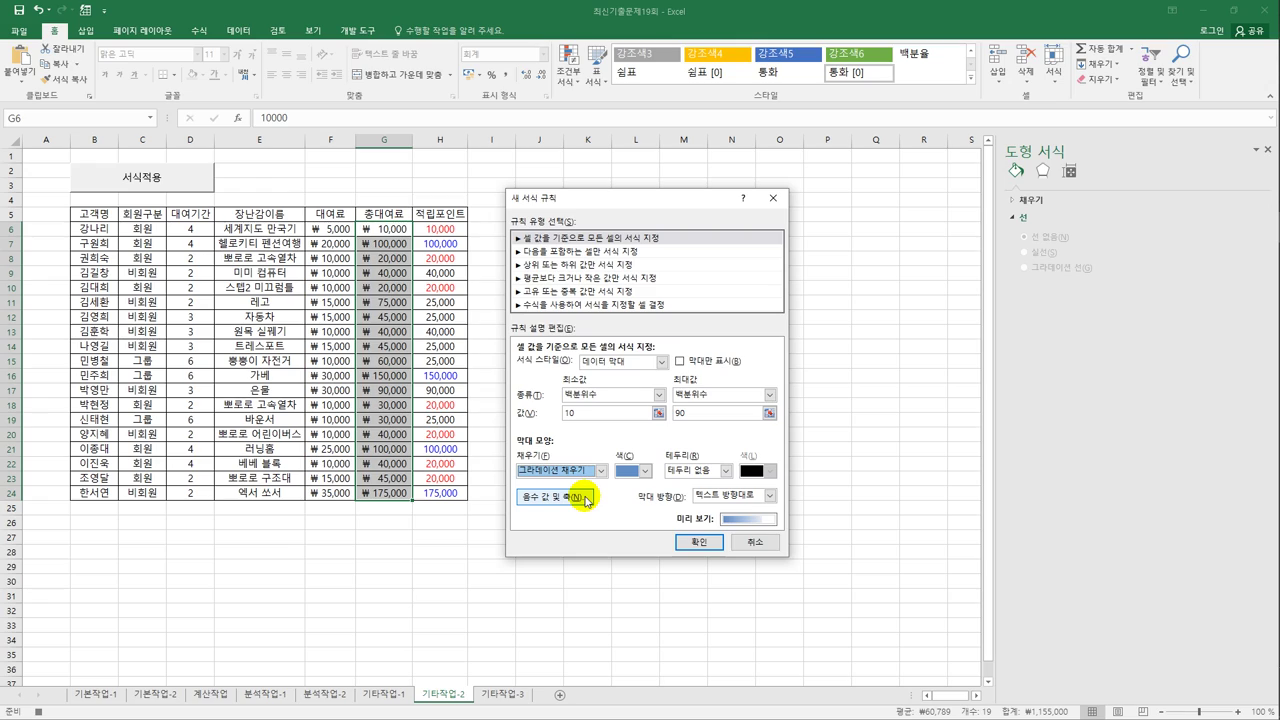
pyautogui.click(647, 471)
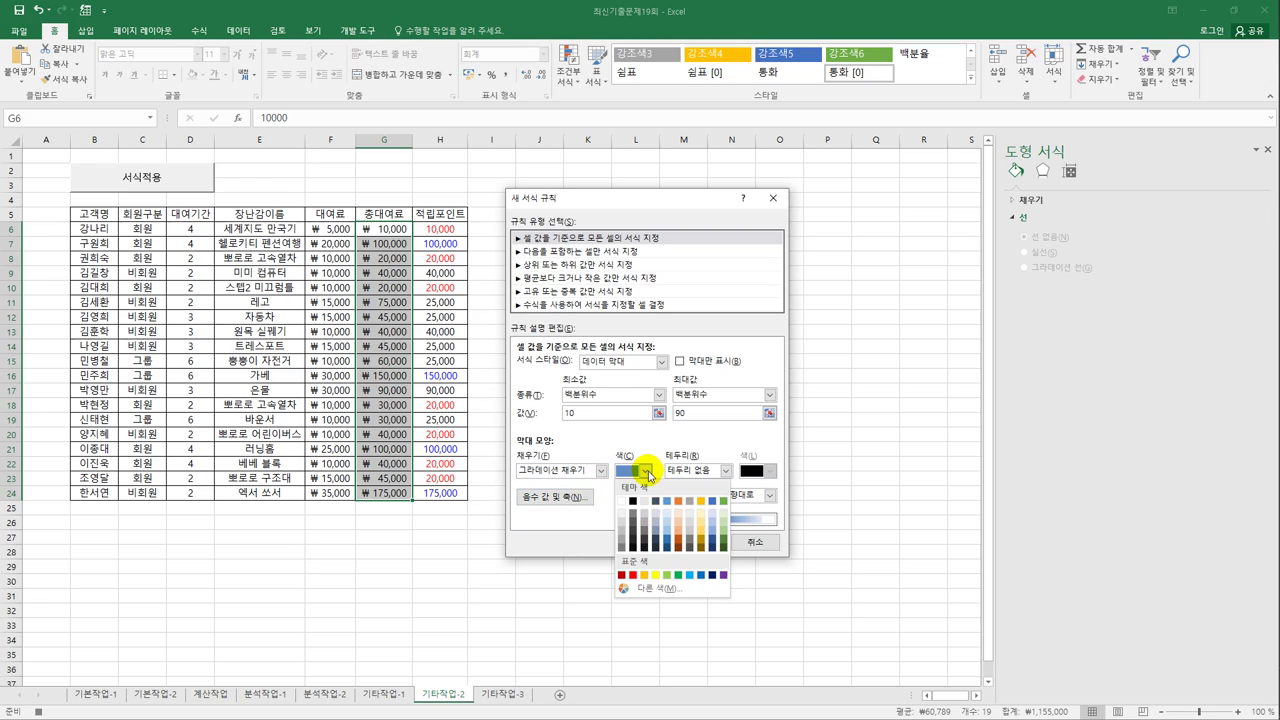
pyautogui.click(677, 577)
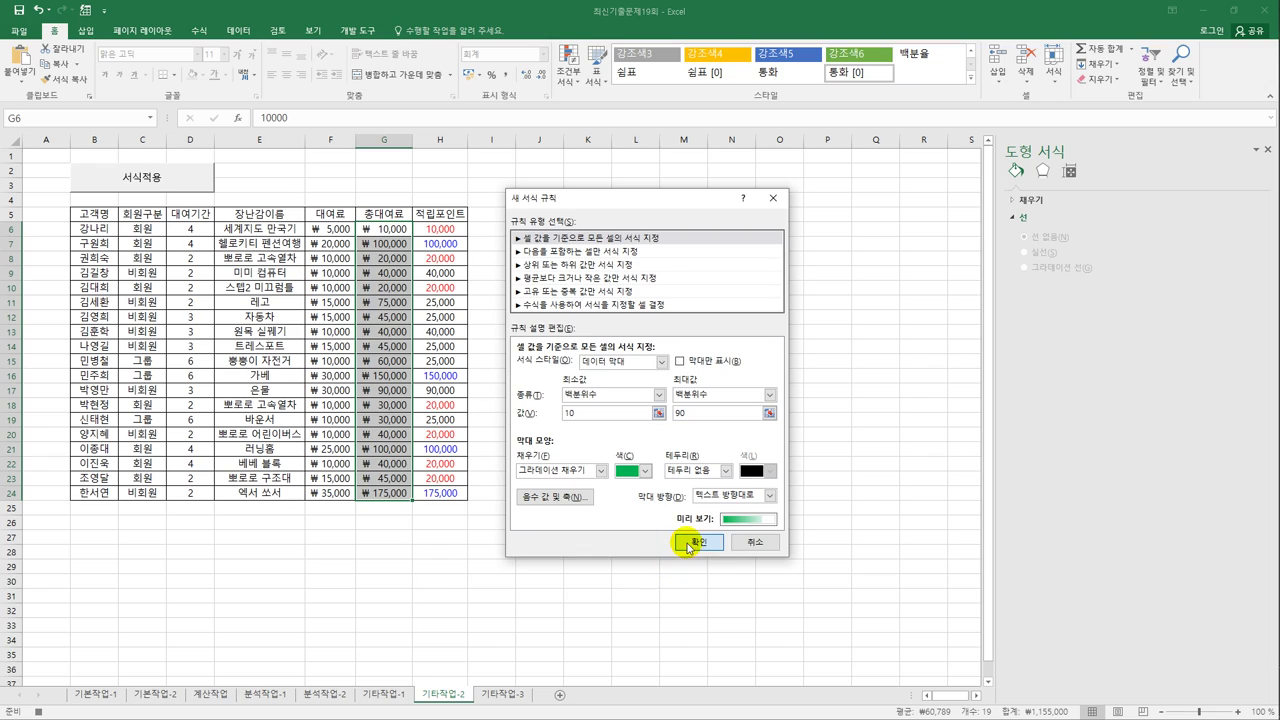
pyautogui.click(699, 542)
# Step: Deselect the 총대여료 range and stop recording the 그래프보기 macro
pyautogui.click(402, 494)
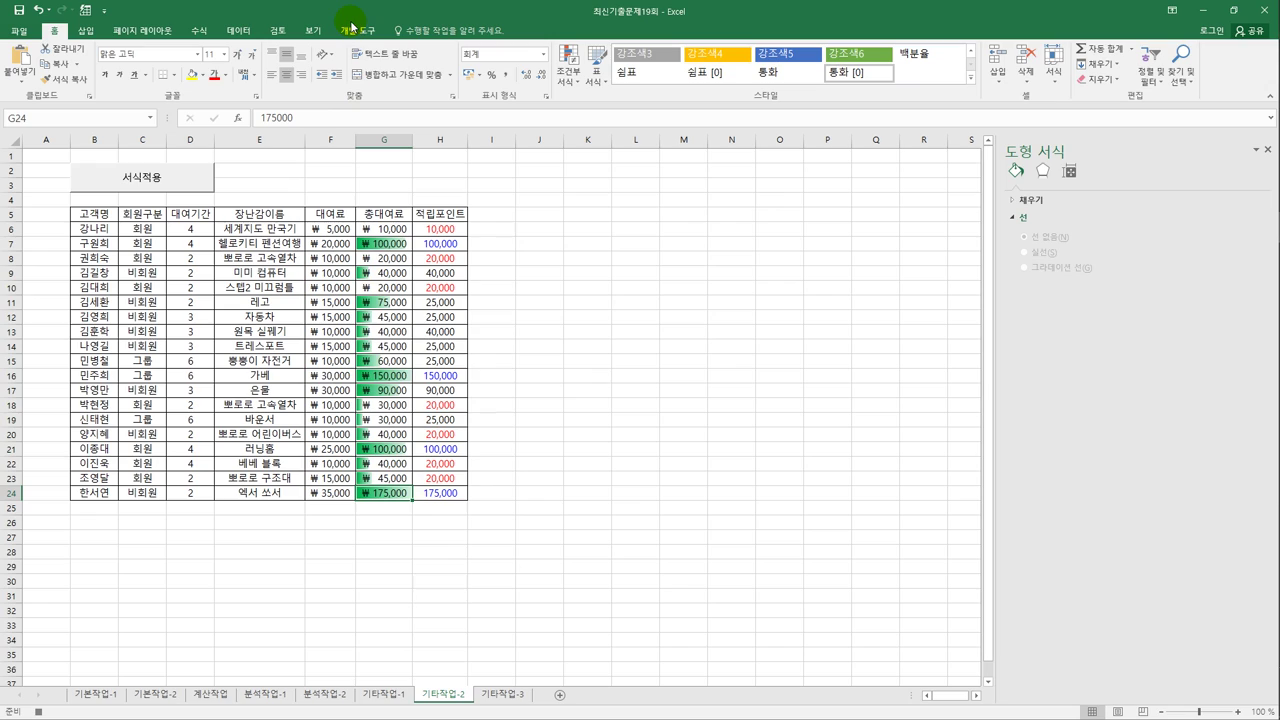
pyautogui.click(351, 30)
pyautogui.click(86, 49)
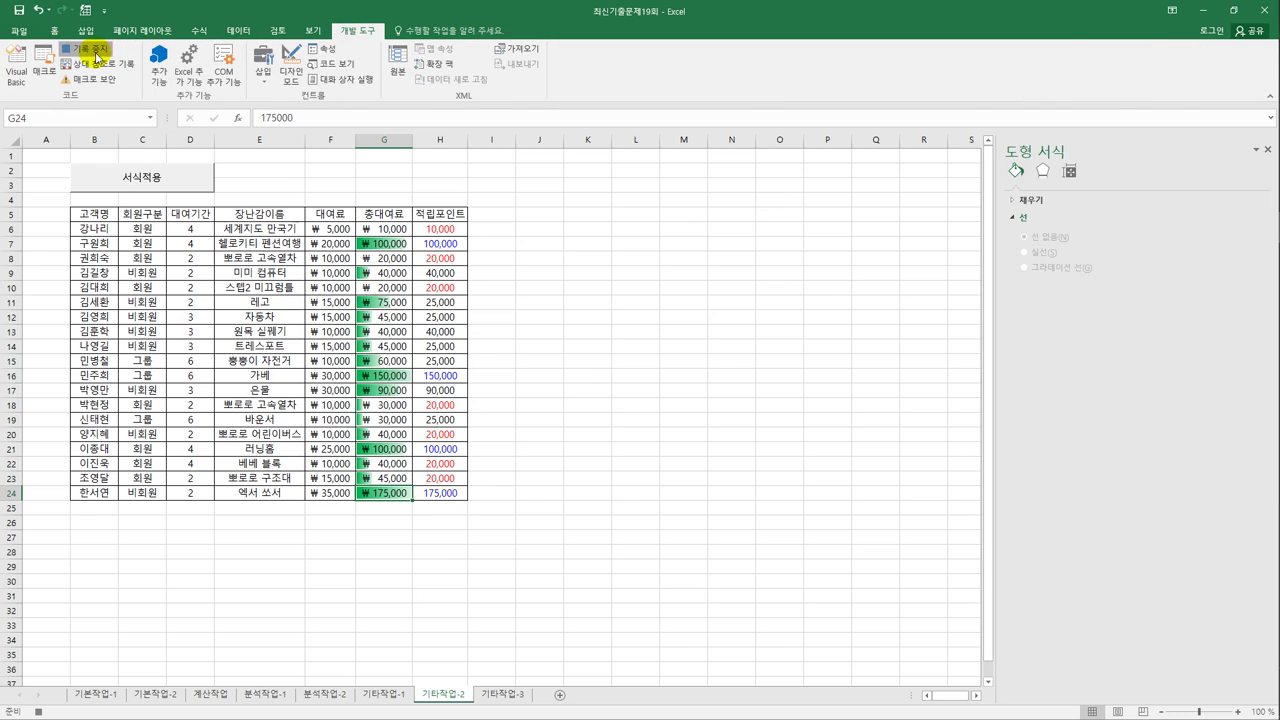
pyautogui.click(620, 432)
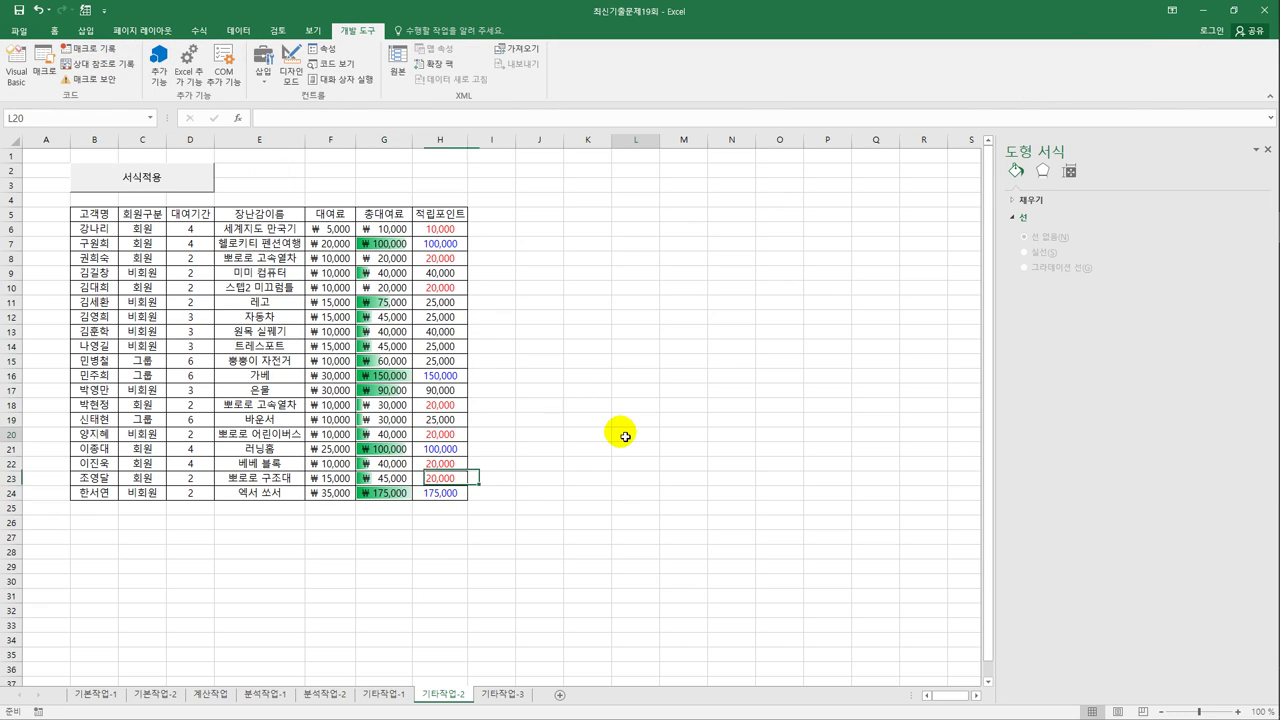
# Step: Place a form button over F2:H3, assign the 그래프보기 macro to it, and label it 그래프보기
pyautogui.click(261, 72)
pyautogui.click(257, 110)
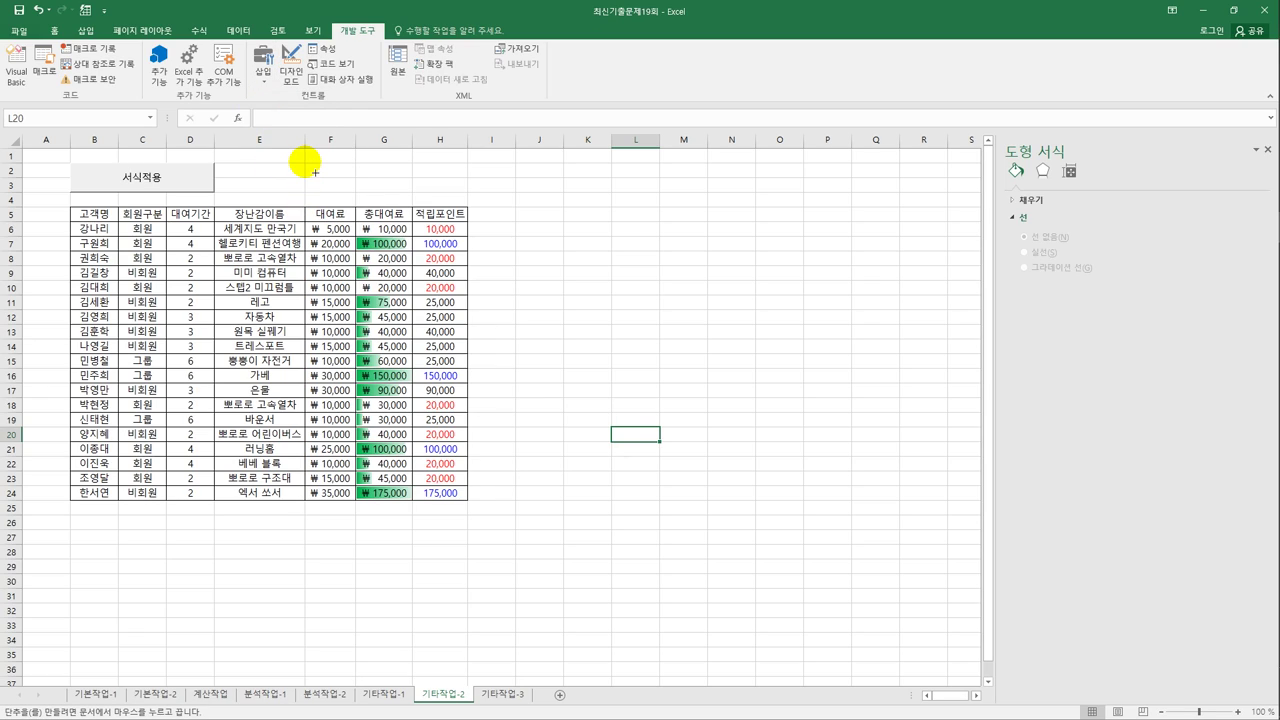
pyautogui.moveTo(307, 163); pyautogui.dragTo(476, 206)
pyautogui.click(530, 271)
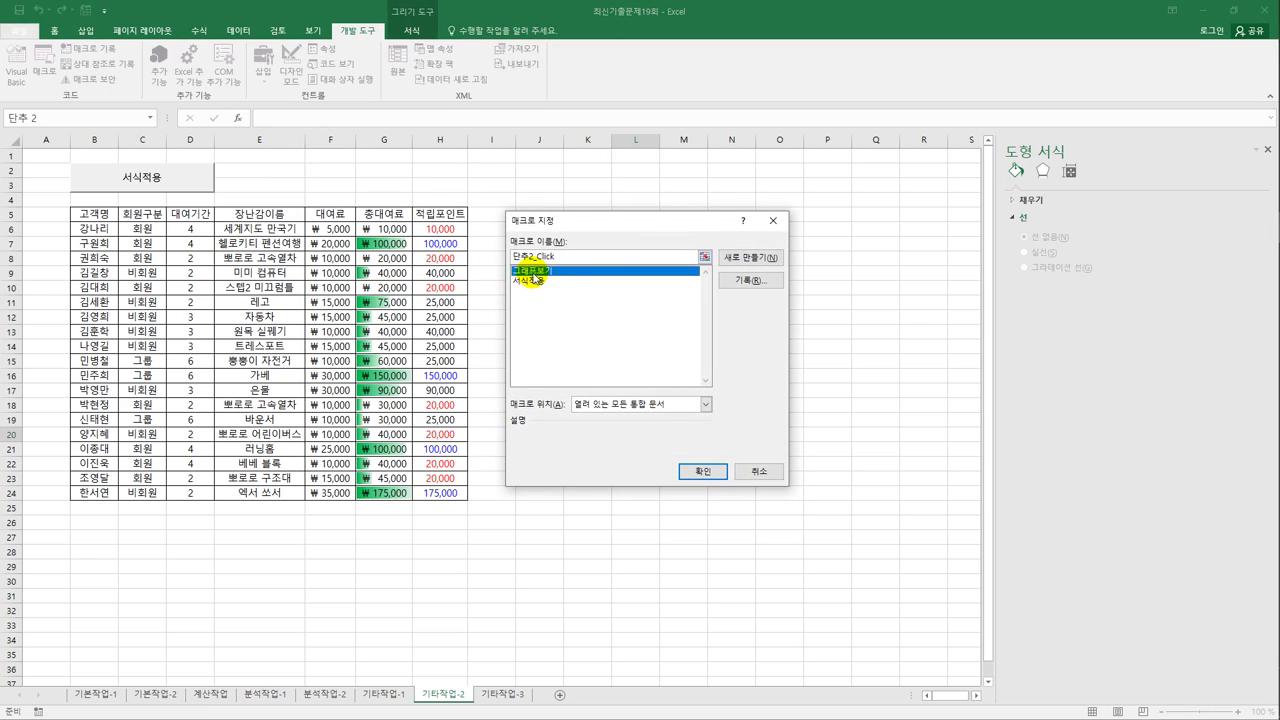
pyautogui.click(703, 472)
pyautogui.write('그')
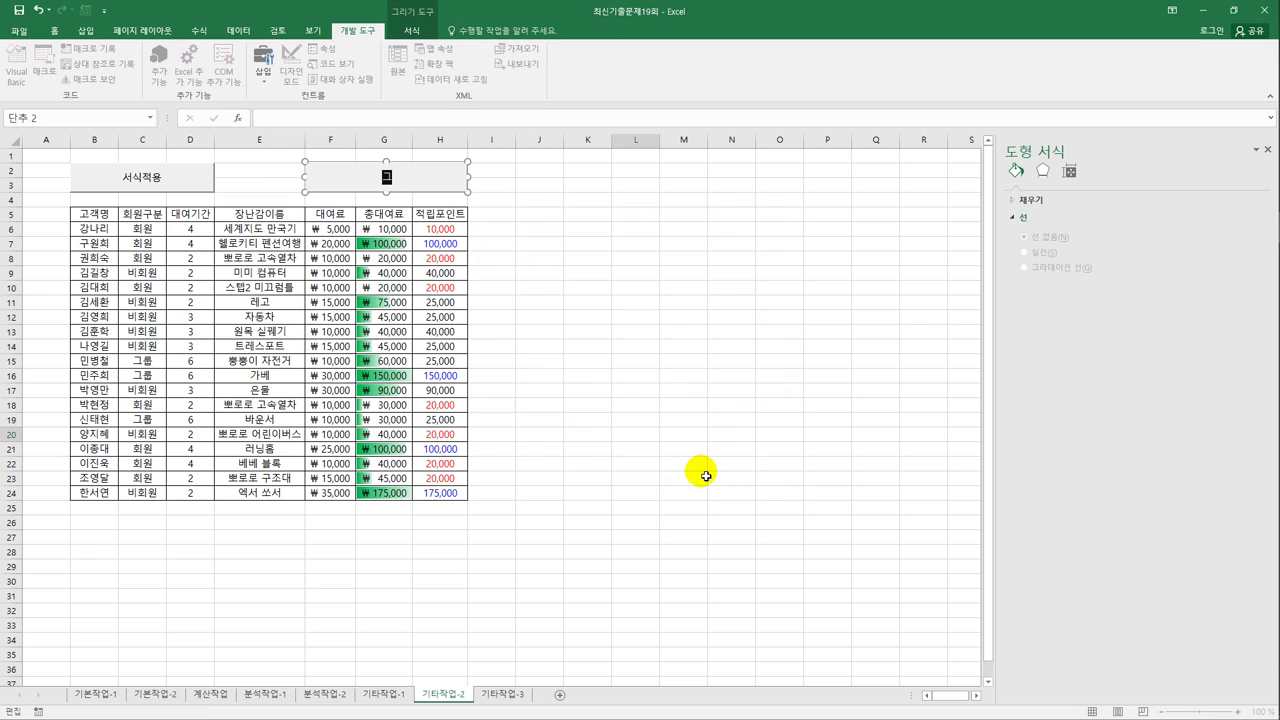
pyautogui.write('래프보기')
pyautogui.click(672, 488)
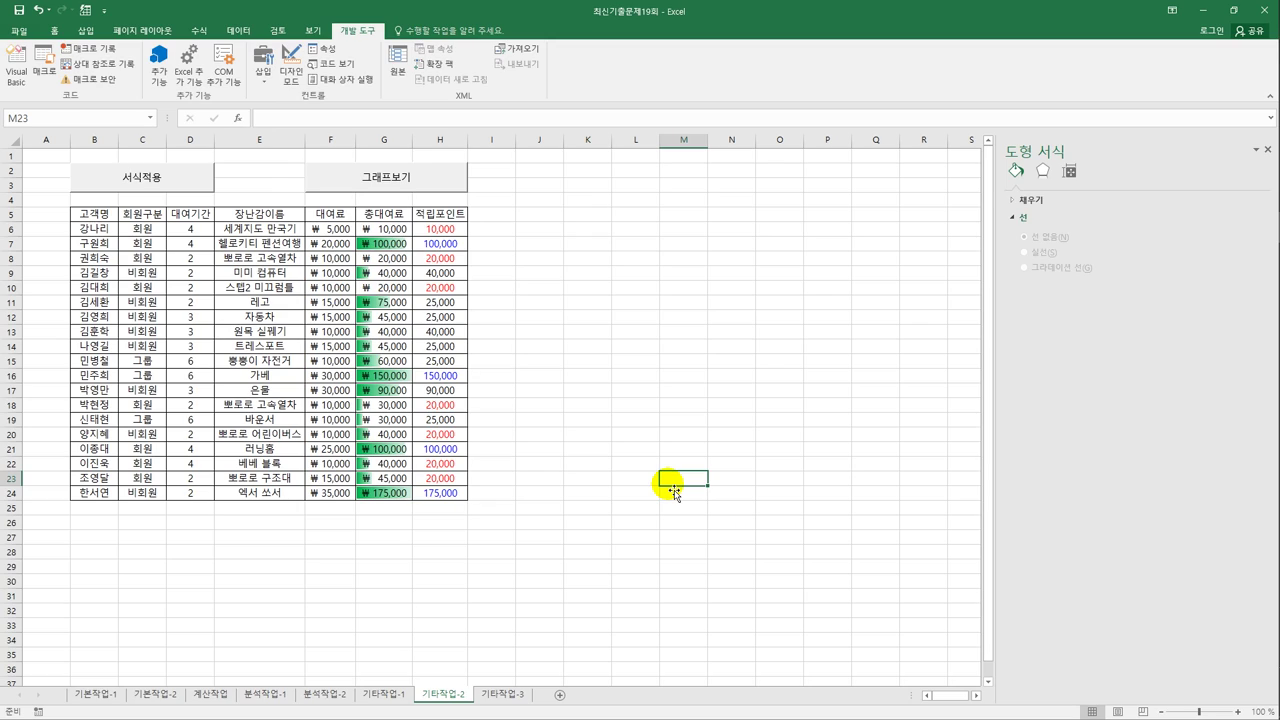
# Step: On the 기타작업-3 sheet, turn on design mode and open the click procedure of the 장난감검색 button
pyautogui.click(505, 693)
pyautogui.click(632, 493)
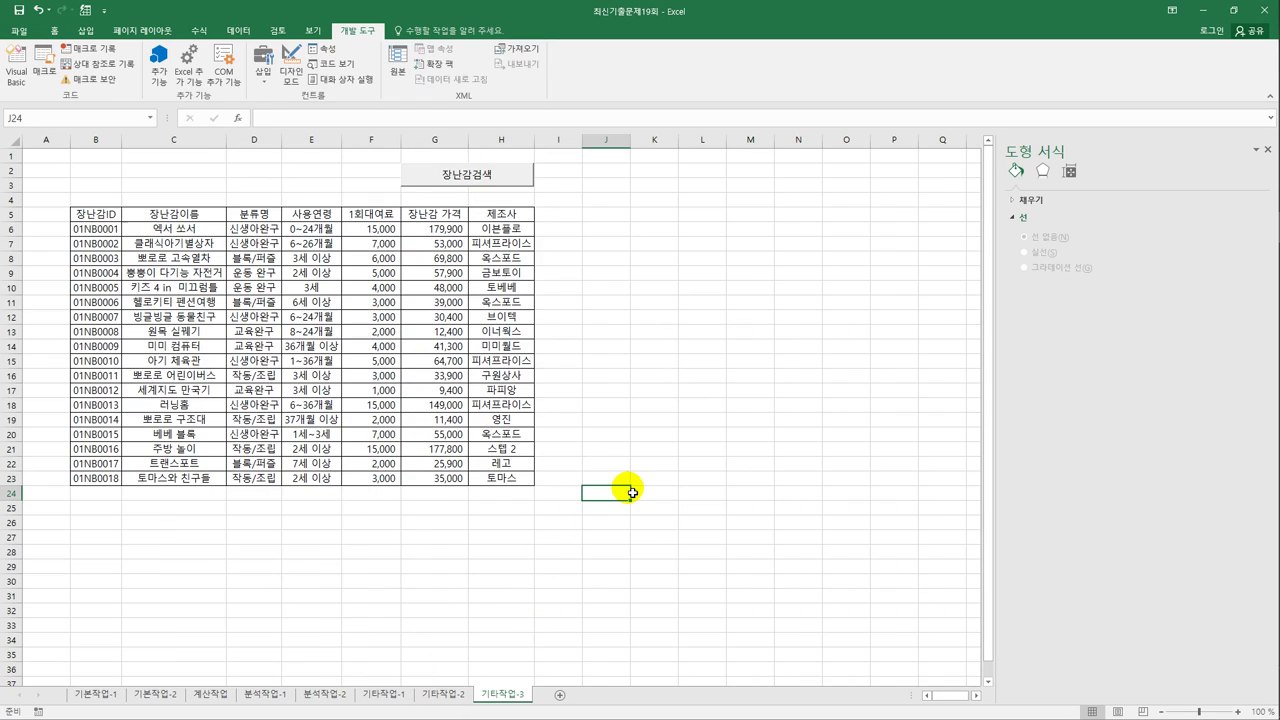
pyautogui.click(290, 68)
pyautogui.click(473, 183)
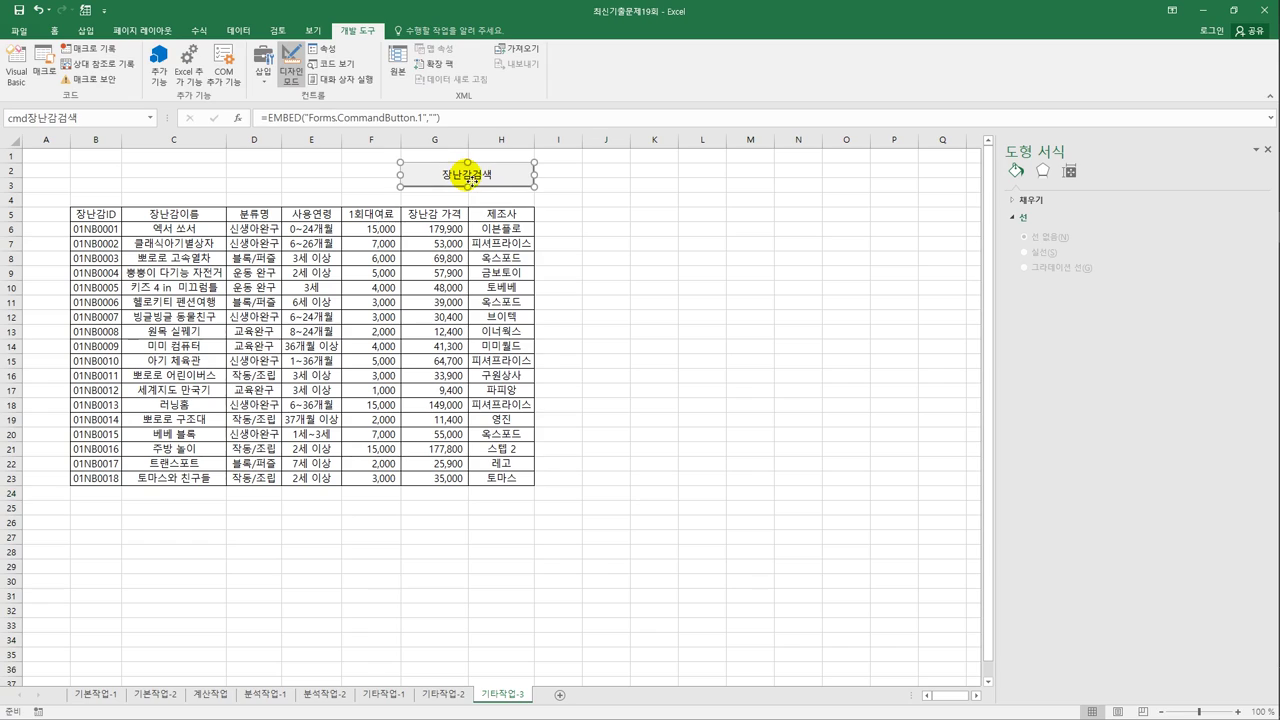
pyautogui.doubleClick(490, 186)
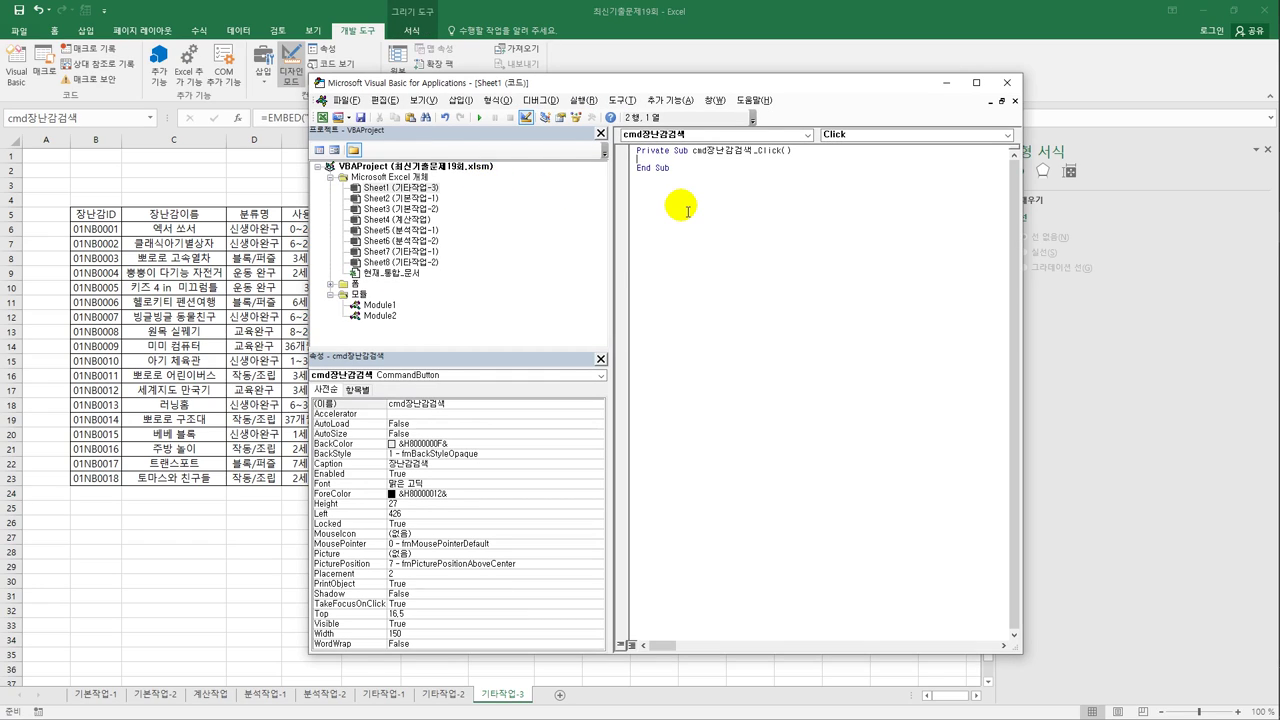
# Step: Write 장난감검색화면.Show in the cmd장난감검색_Click procedure
pyautogui.press('Tab')
pyautogui.write('장난ㄱ')
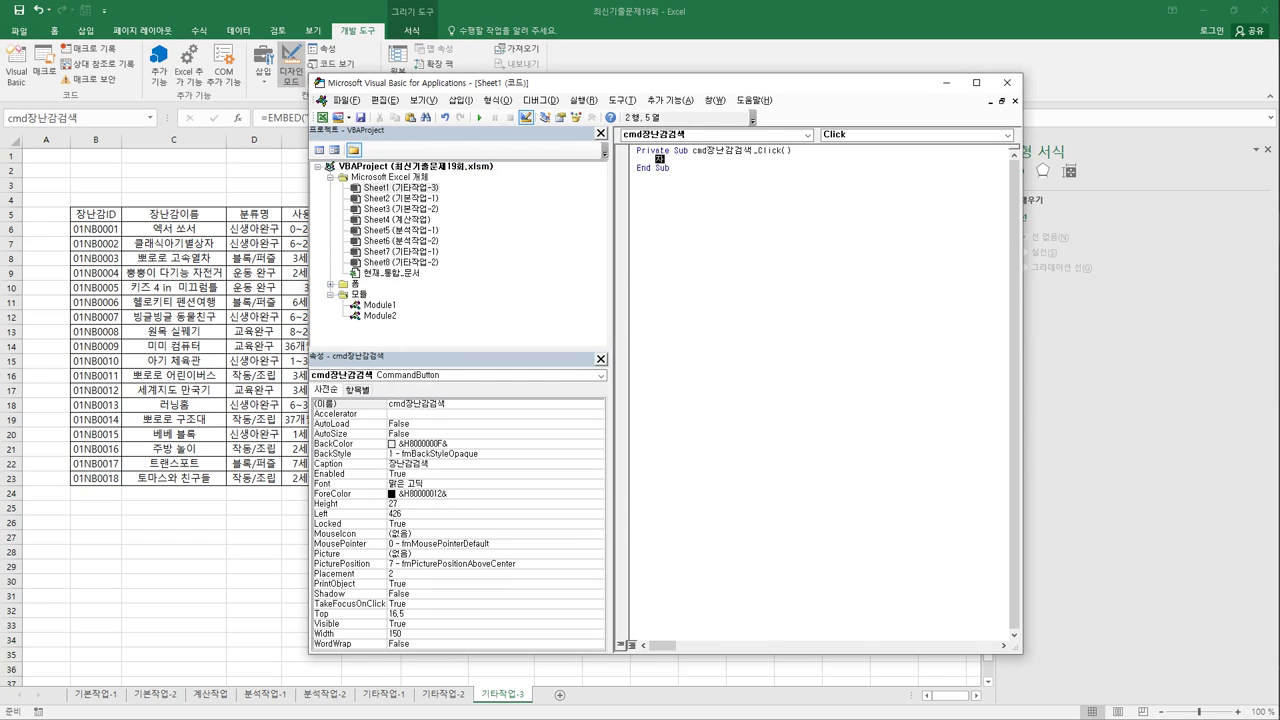
pyautogui.write('검ㅅ색화면.wh')
pyautogui.press('BackSpace')
pyautogui.press('BackSpace')
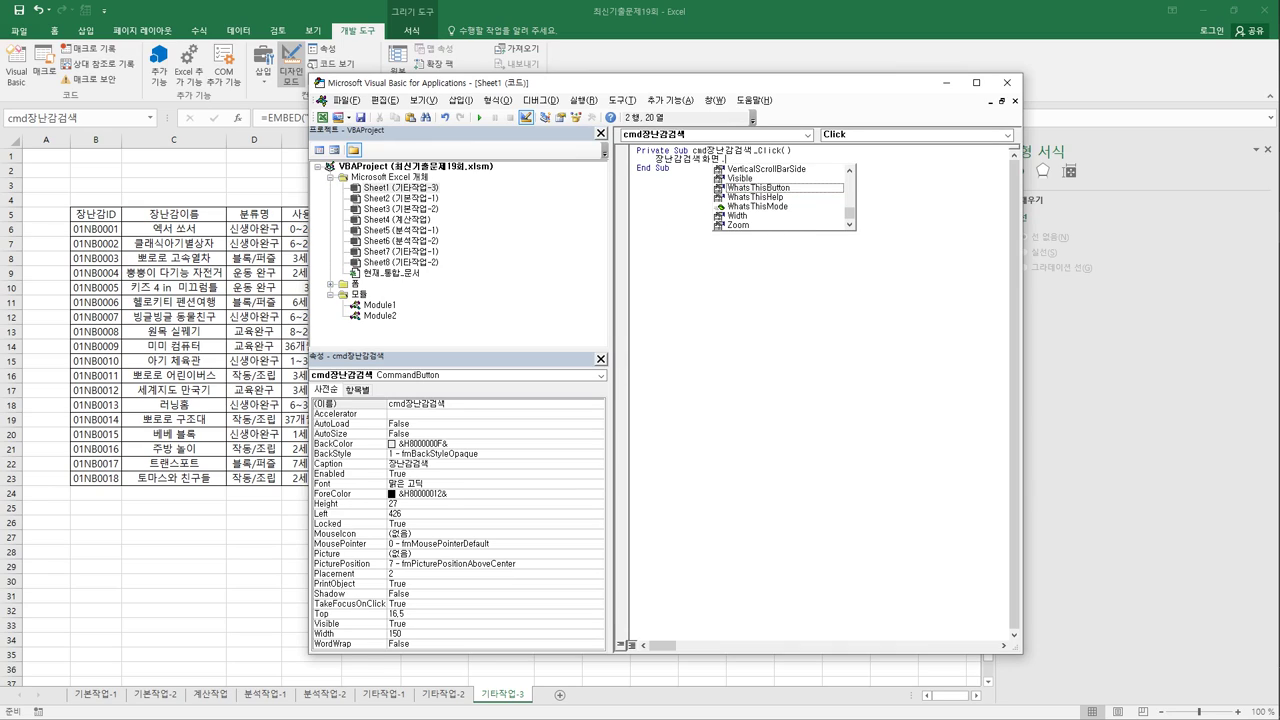
pyautogui.write('sh')
pyautogui.press('Tab')
pyautogui.press('Down')
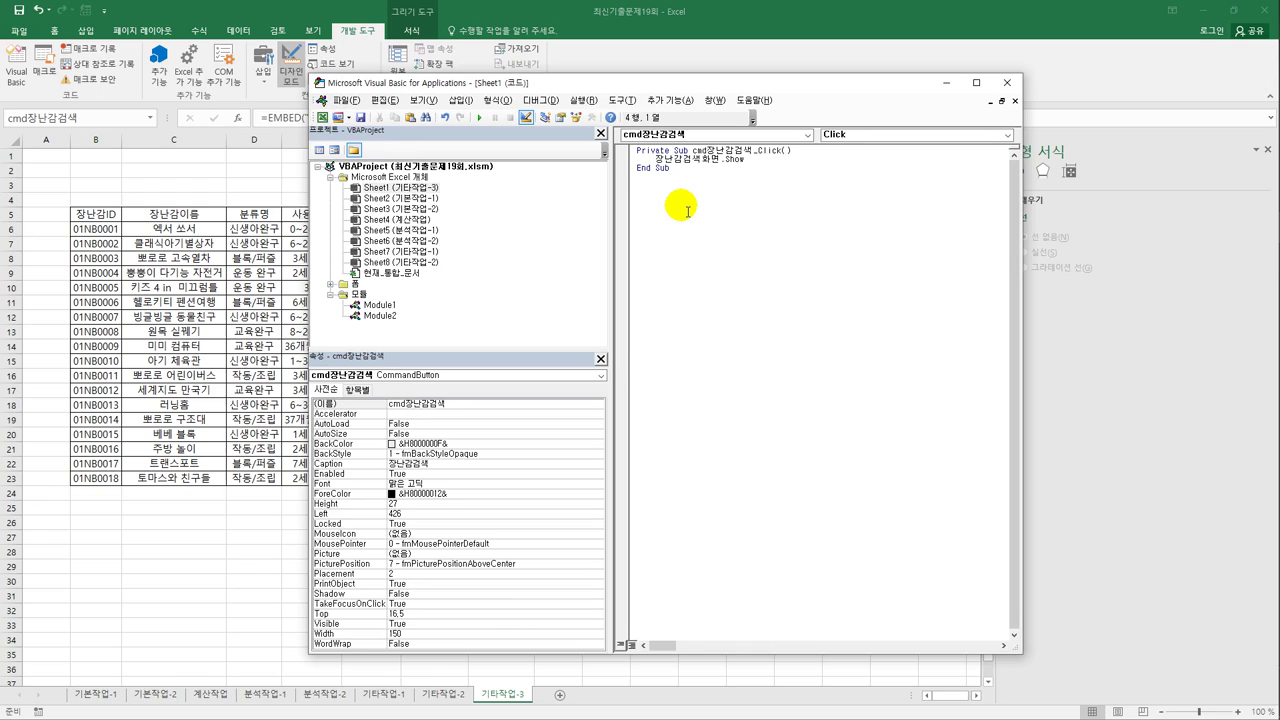
# Step: Open the code of the 장난감검색화면 form and create its UserForm Initialize event procedure
pyautogui.click(344, 285)
pyautogui.doubleClick(344, 285)
pyautogui.click(375, 292)
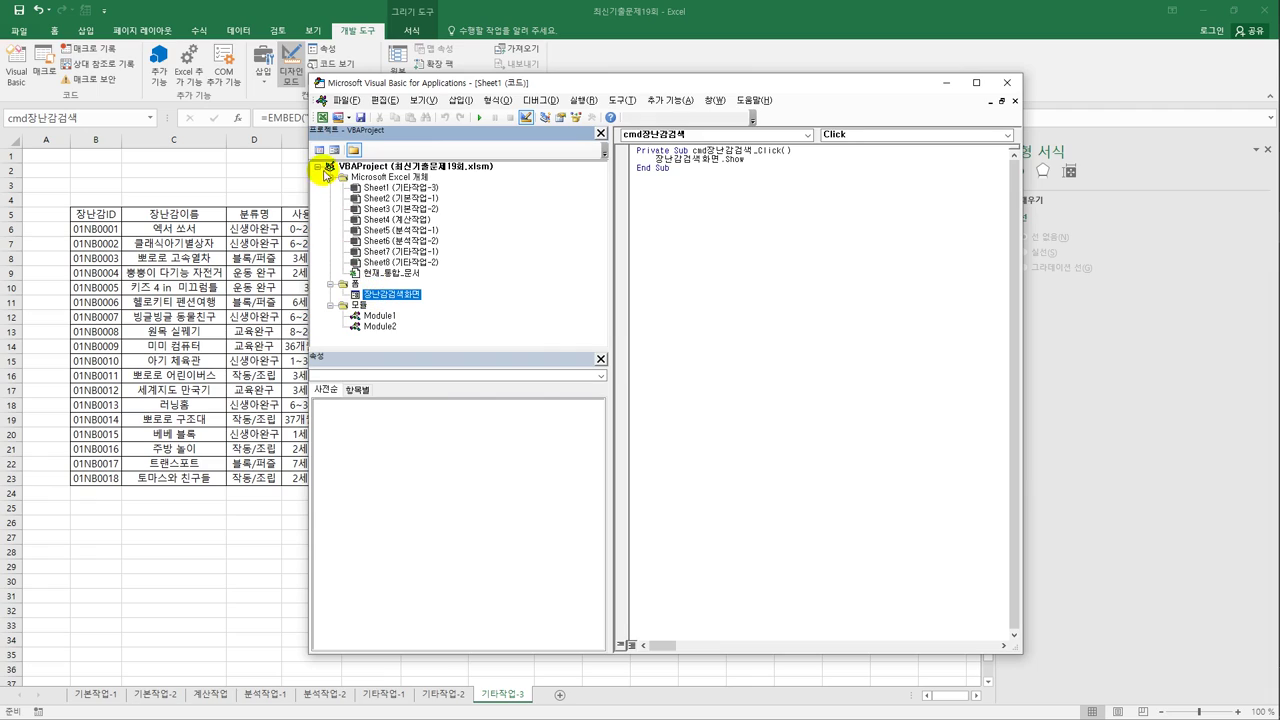
pyautogui.click(319, 149)
pyautogui.click(688, 134)
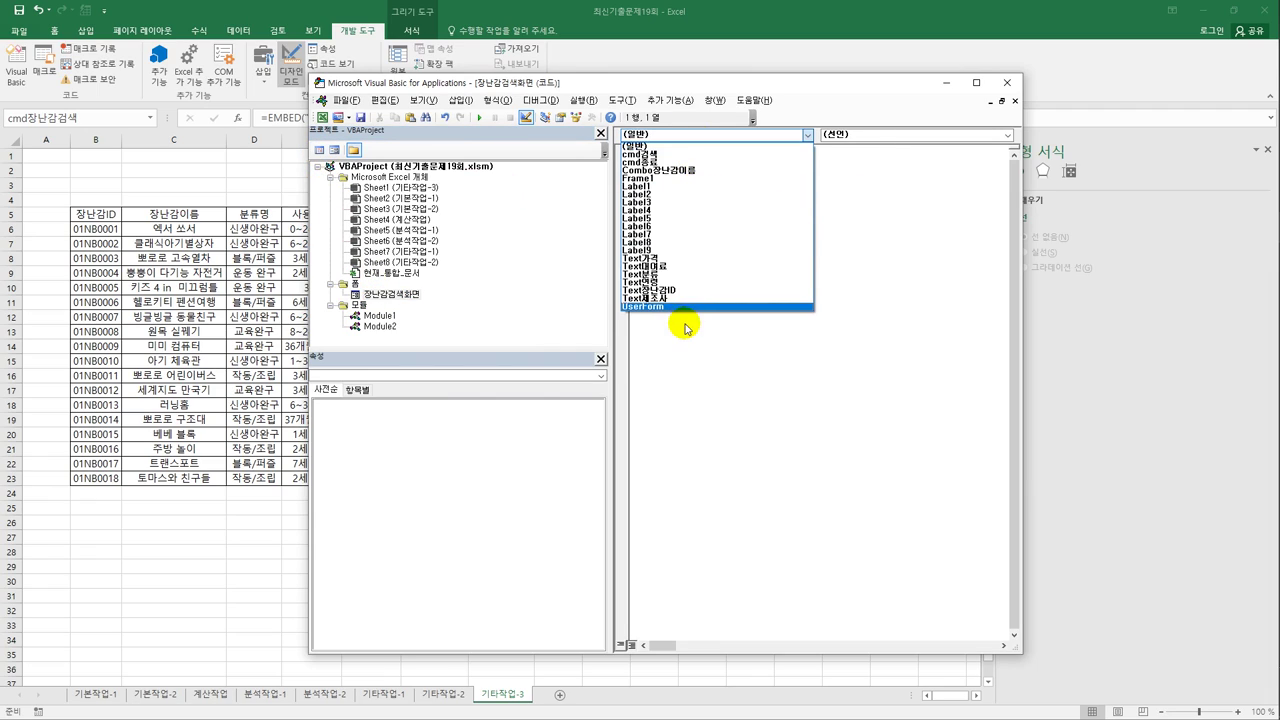
pyautogui.click(680, 308)
pyautogui.click(874, 133)
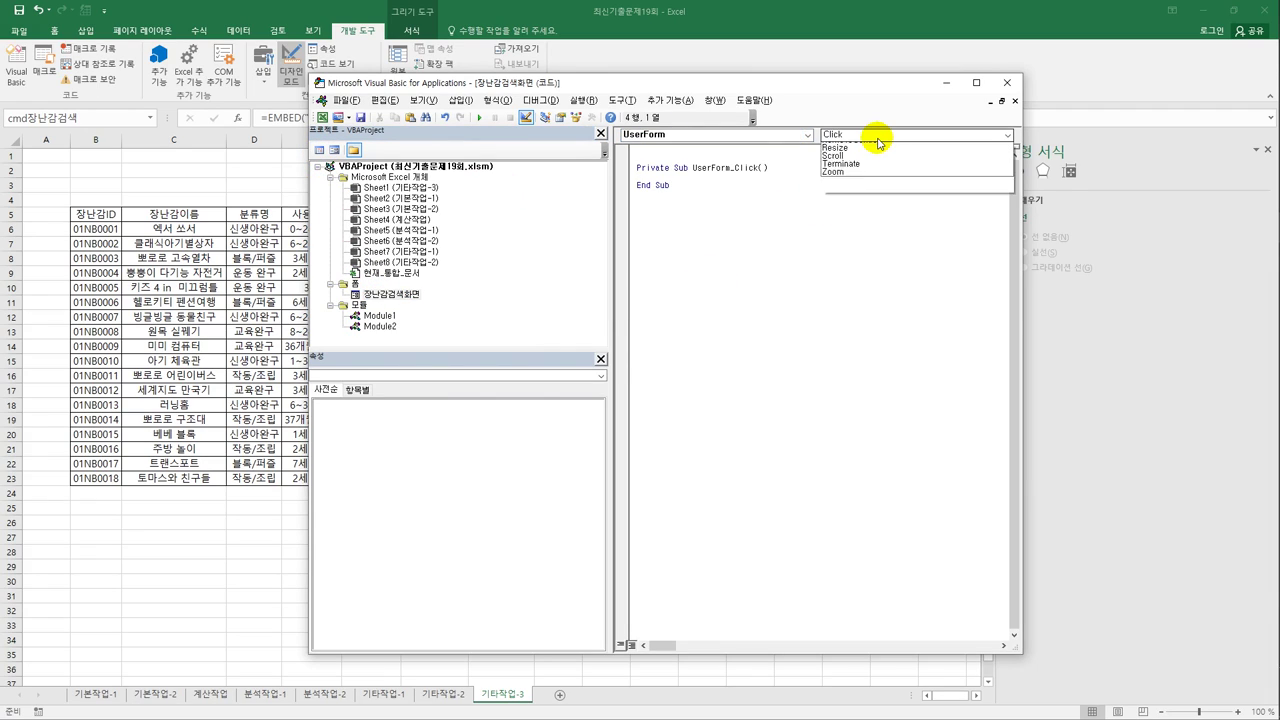
pyautogui.click(876, 211)
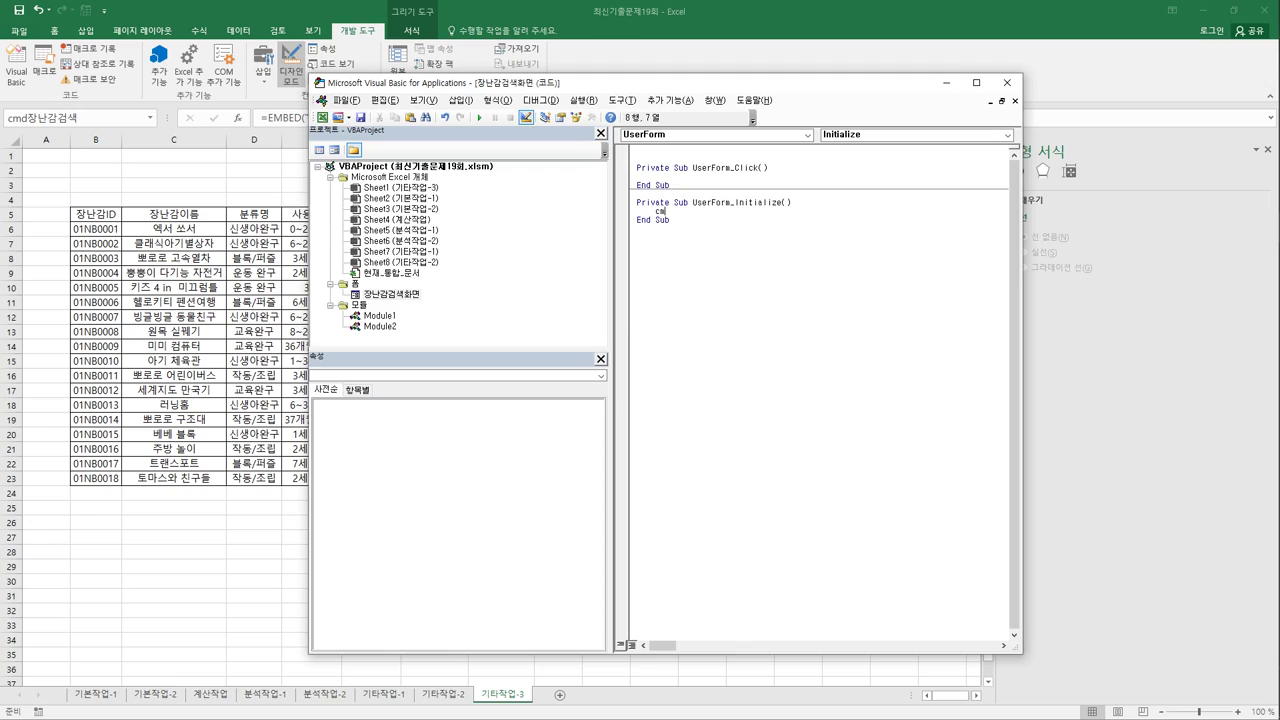
# Step: Set the combo box source in UserForm_Initialize with Combo장난감이름.RowSource = "C6:C23"
pyautogui.write('combo장난')
pyautogui.write('간이')
pyautogui.press('BackSpace')
pyautogui.press('BackSpace')
pyautogui.press('BackSpace')
pyautogui.write('ㄴ난감이름.')
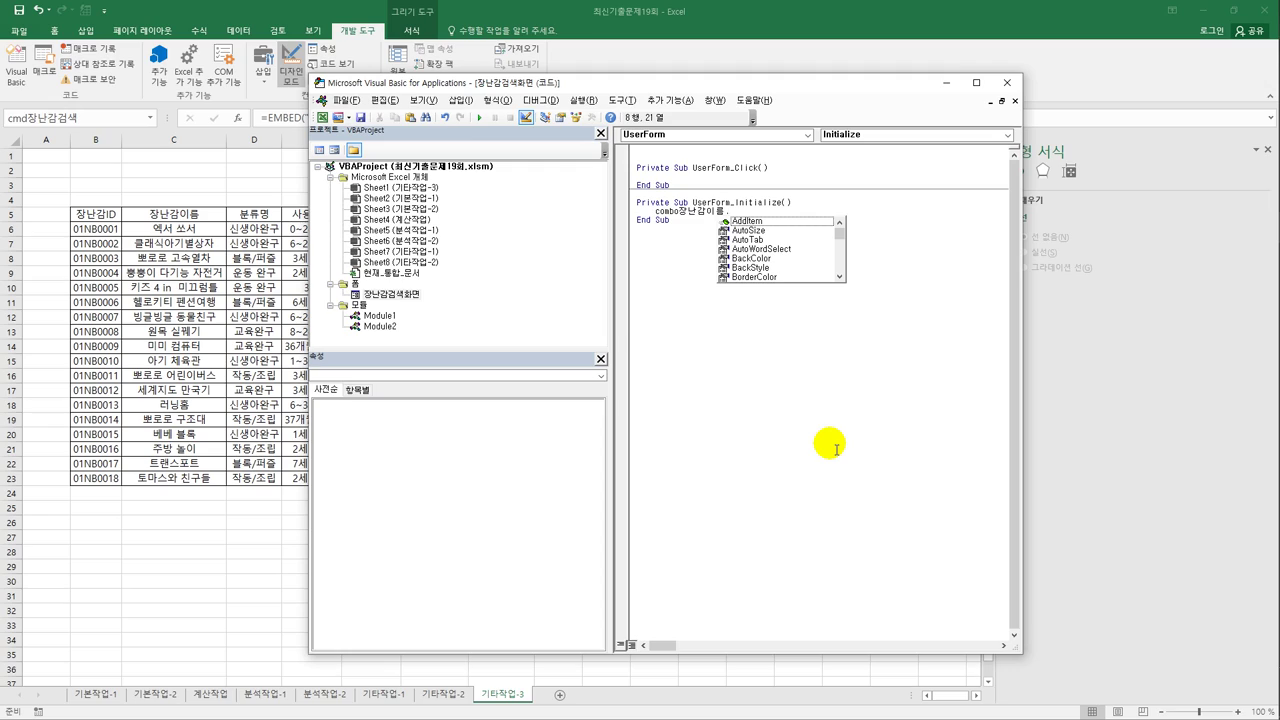
pyautogui.write('ro')
pyautogui.press('Tab')
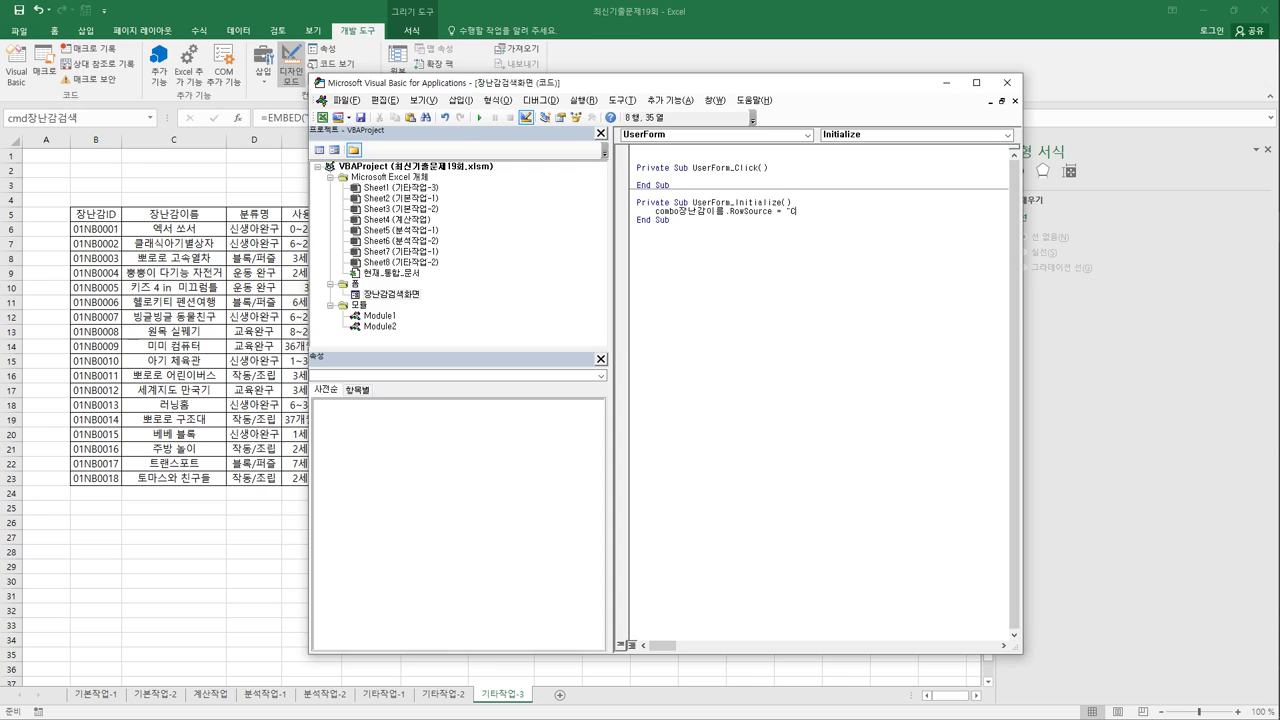
pyautogui.write('C6:C23"')
pyautogui.click(670, 220)
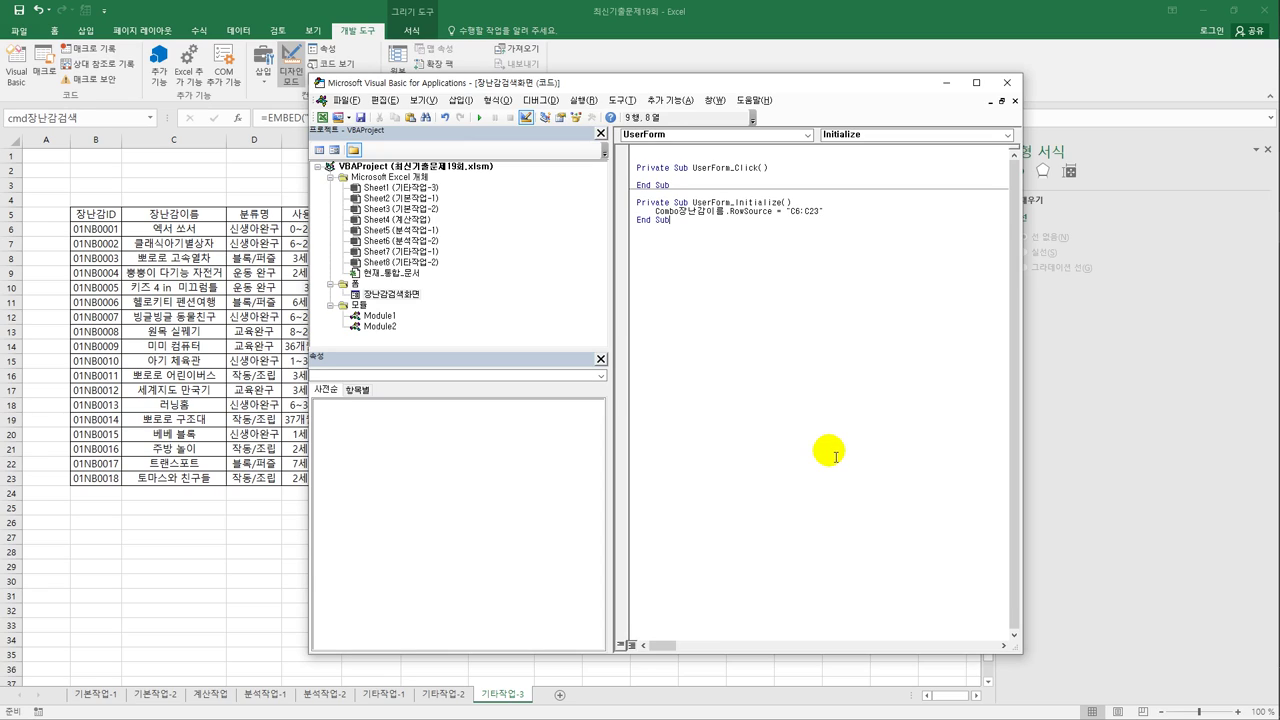
# Step: Create the cmd종료_Click procedure containing Unload Me, and add an empty cmd검색_Click procedure
pyautogui.click(770, 136)
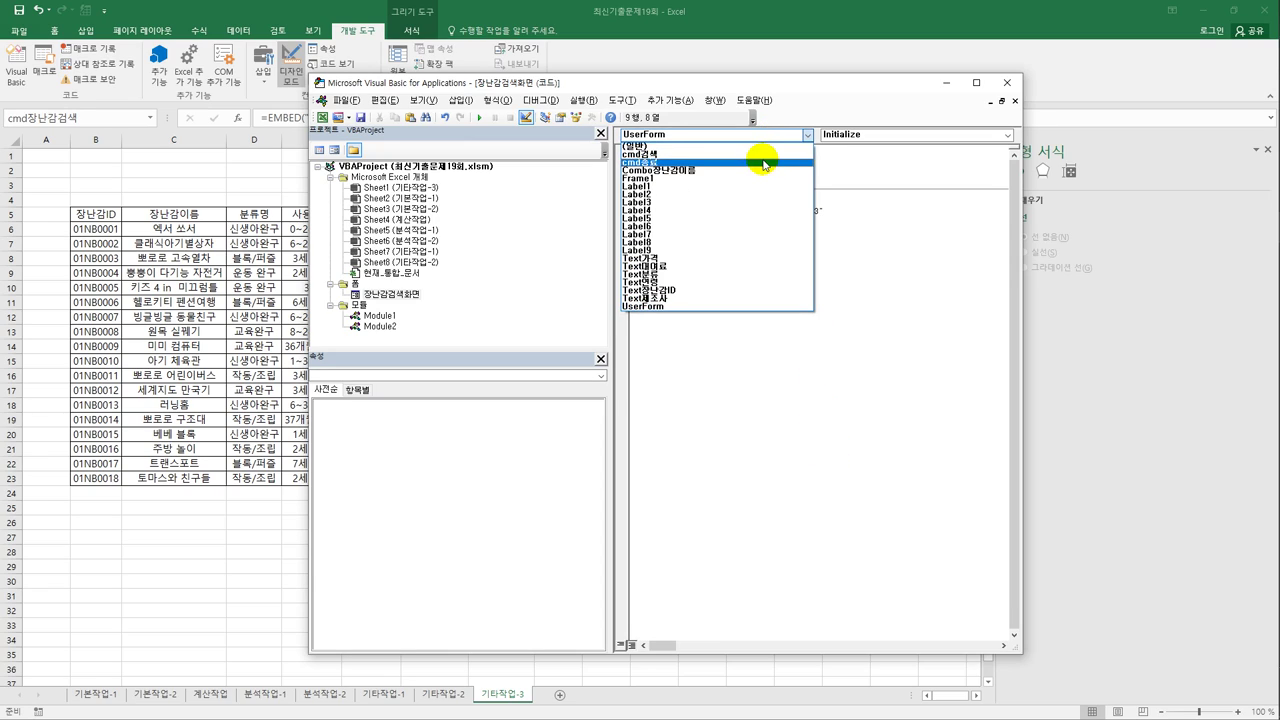
pyautogui.click(768, 162)
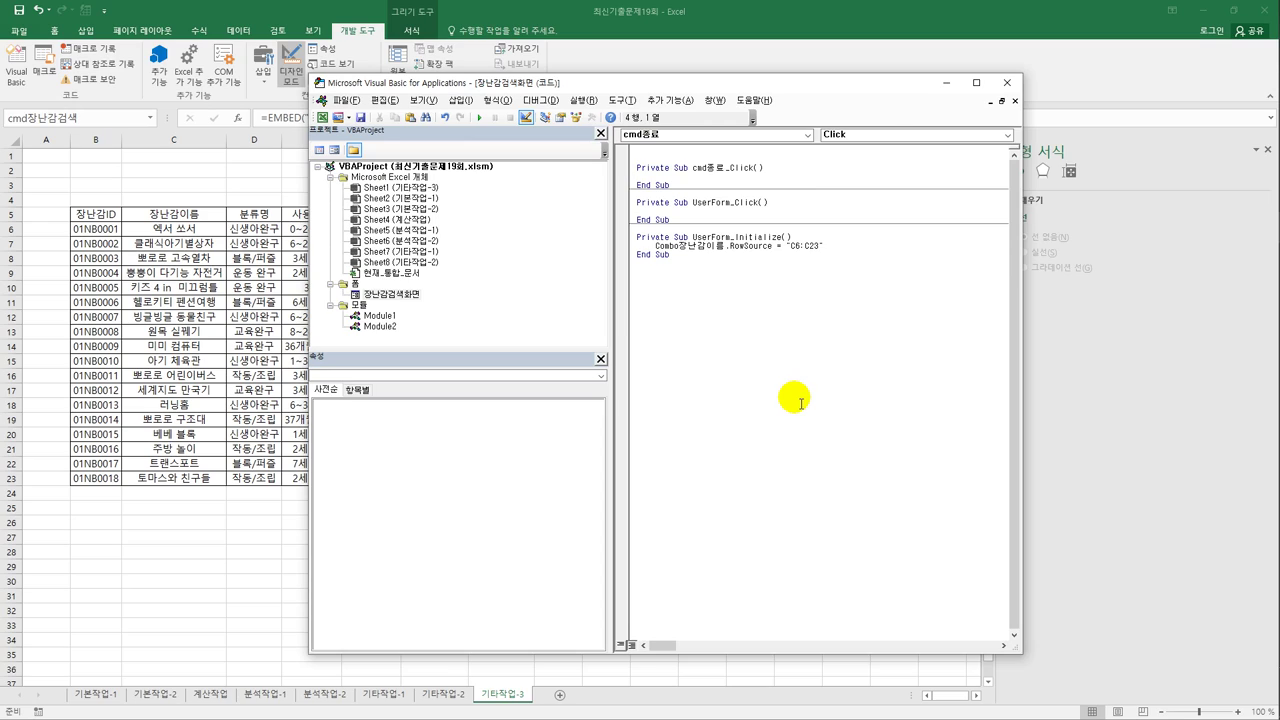
pyautogui.write('unload me')
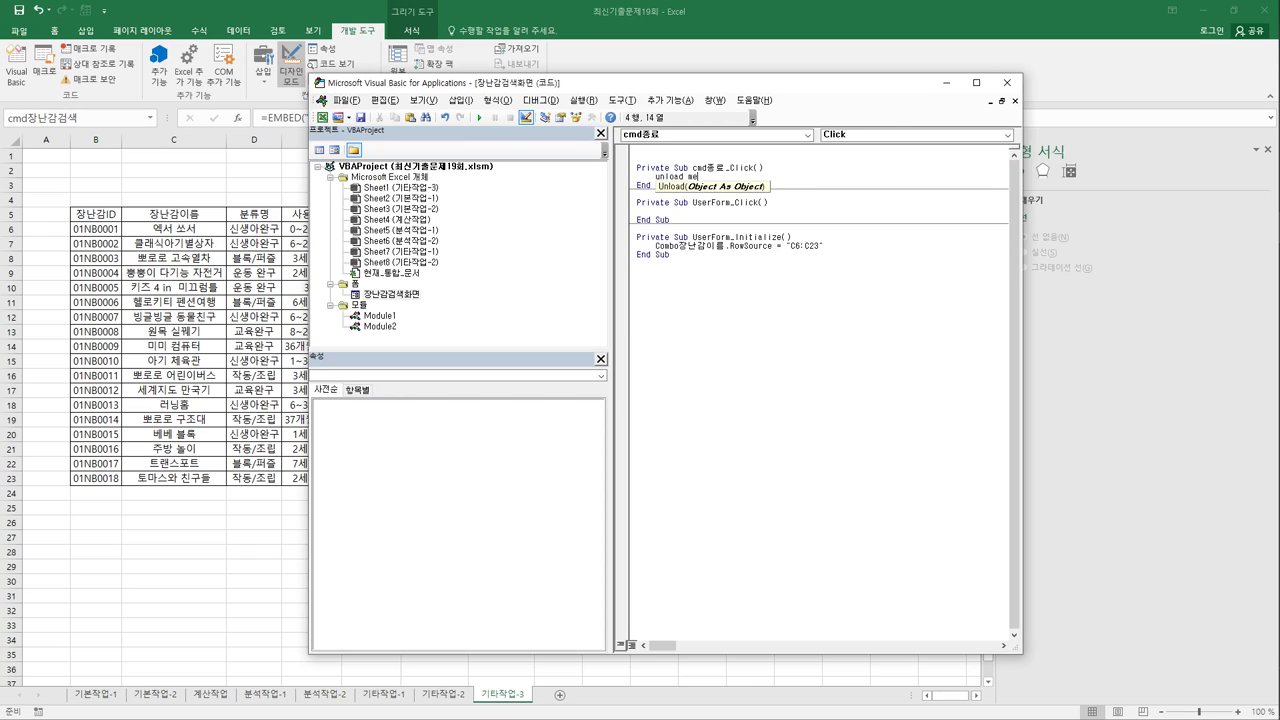
pyautogui.press('Down')
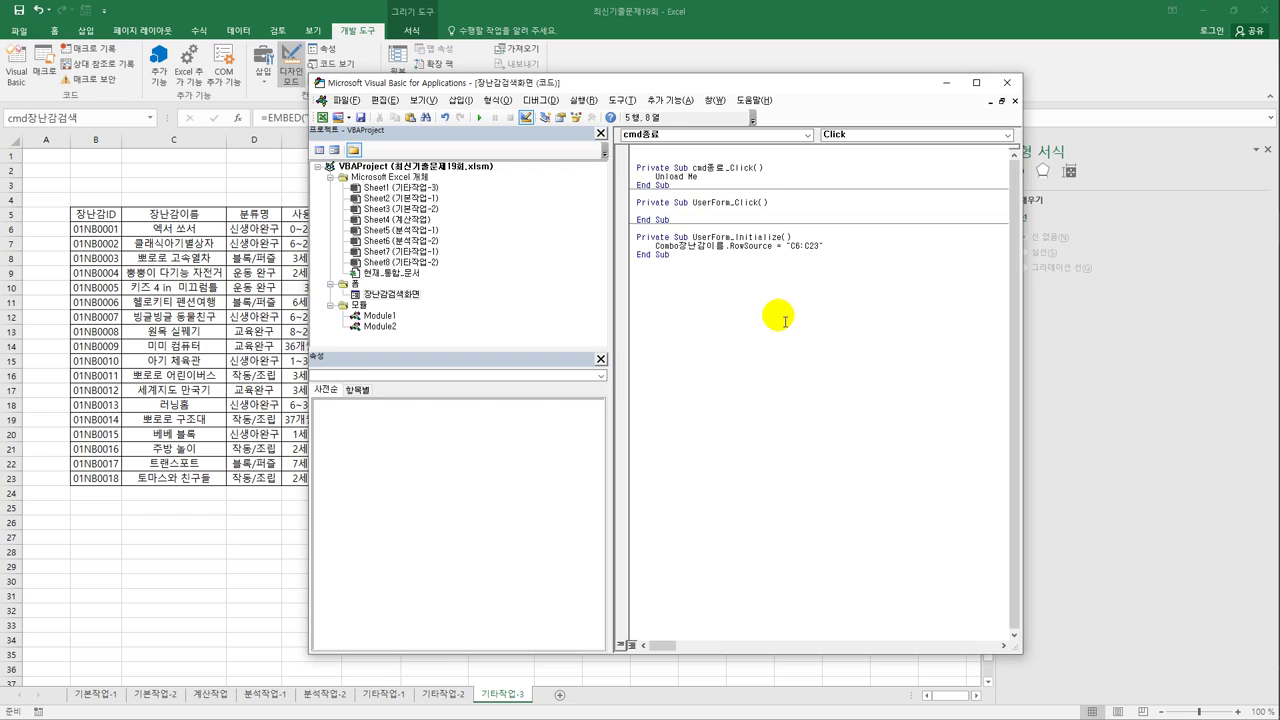
pyautogui.click(751, 135)
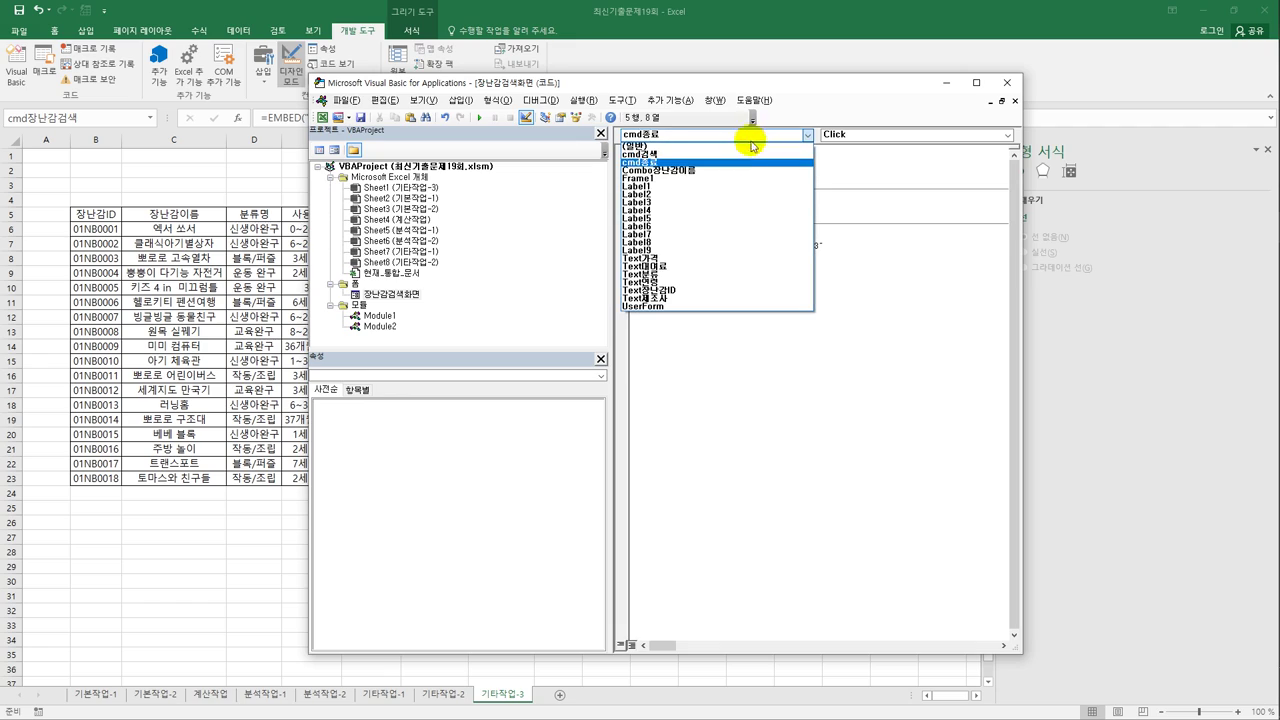
pyautogui.click(737, 155)
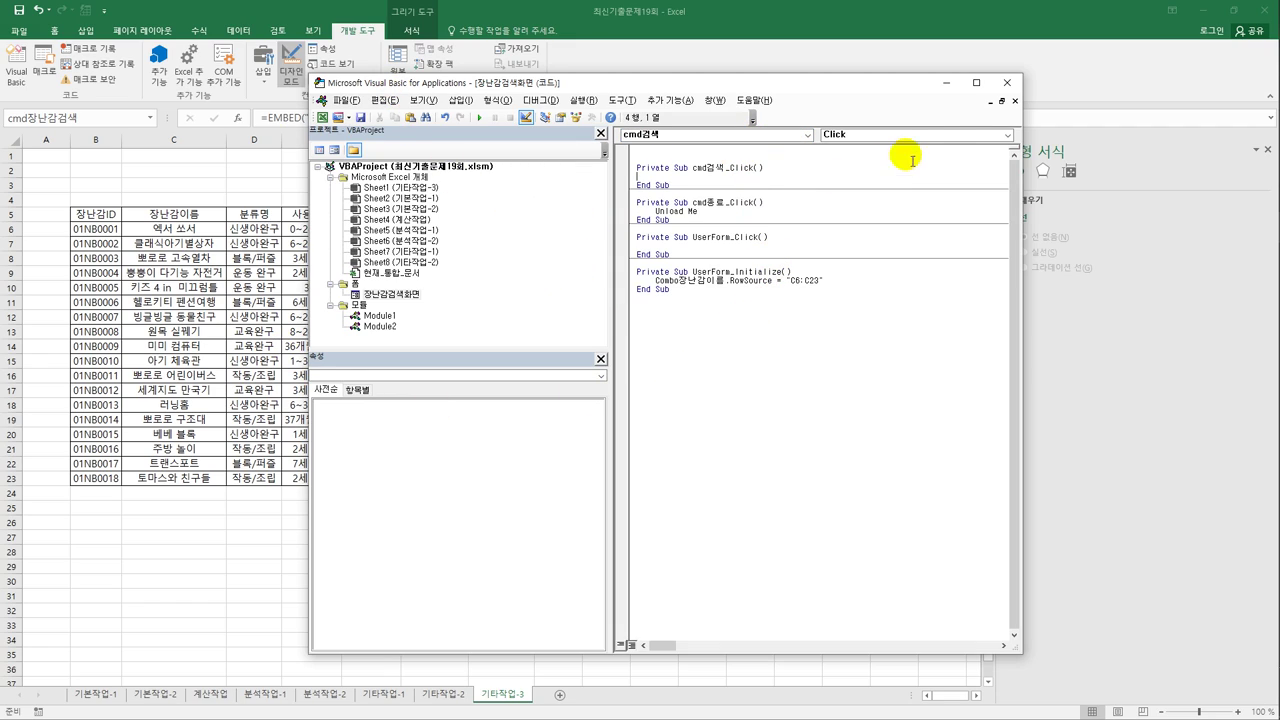
# Step: Turn off design mode on the 기타작업-3 sheet and test the toy search form by choosing the first toy name and exiting with 종료
pyautogui.click(999, 86)
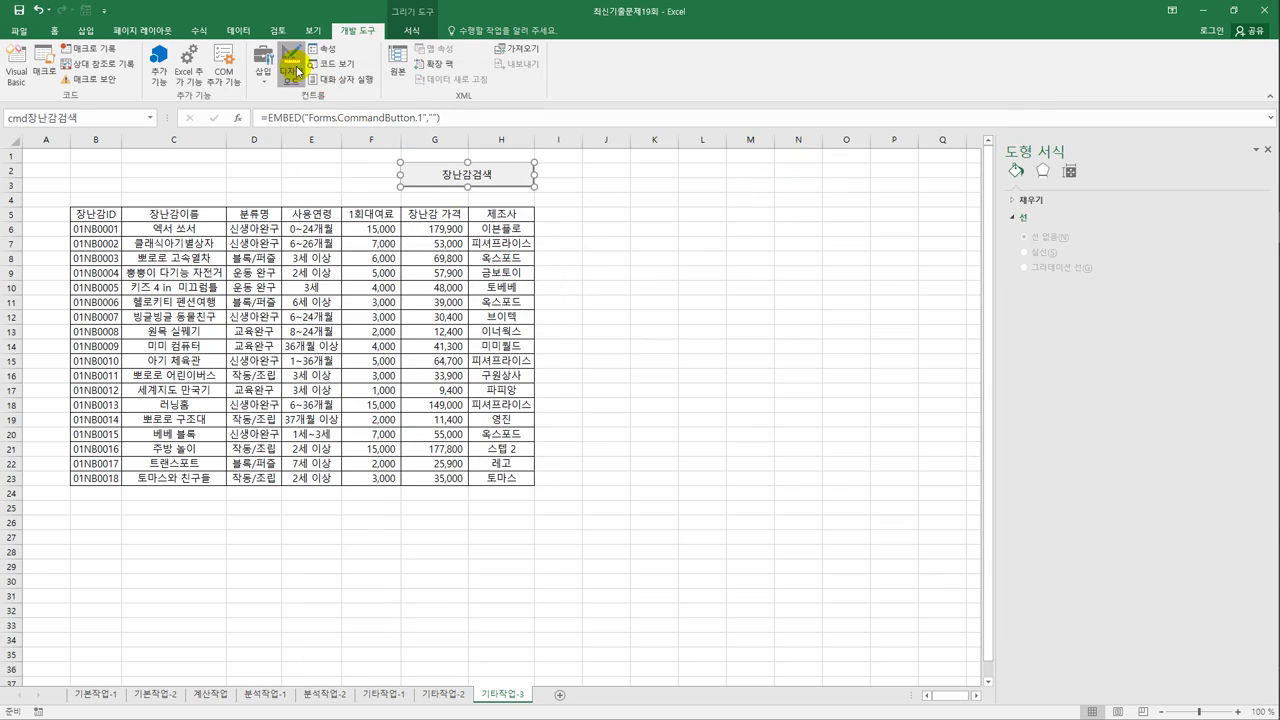
pyautogui.click(291, 62)
pyautogui.click(497, 173)
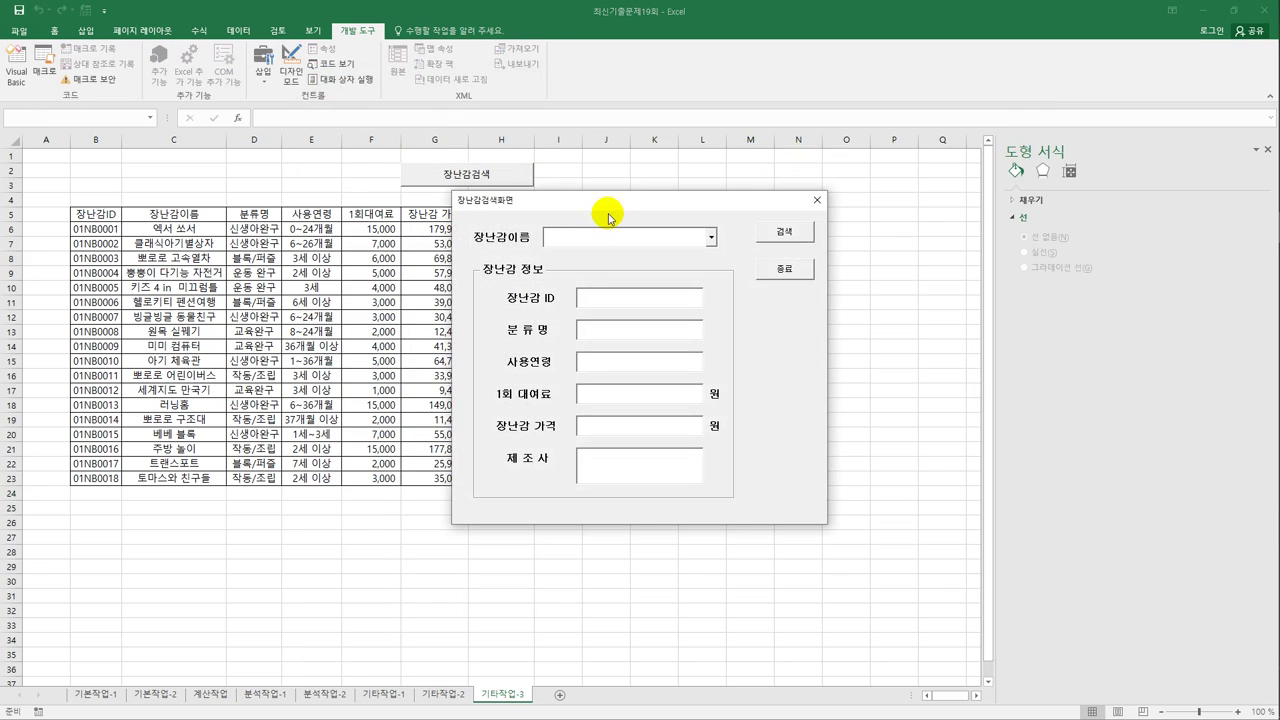
pyautogui.click(845, 236)
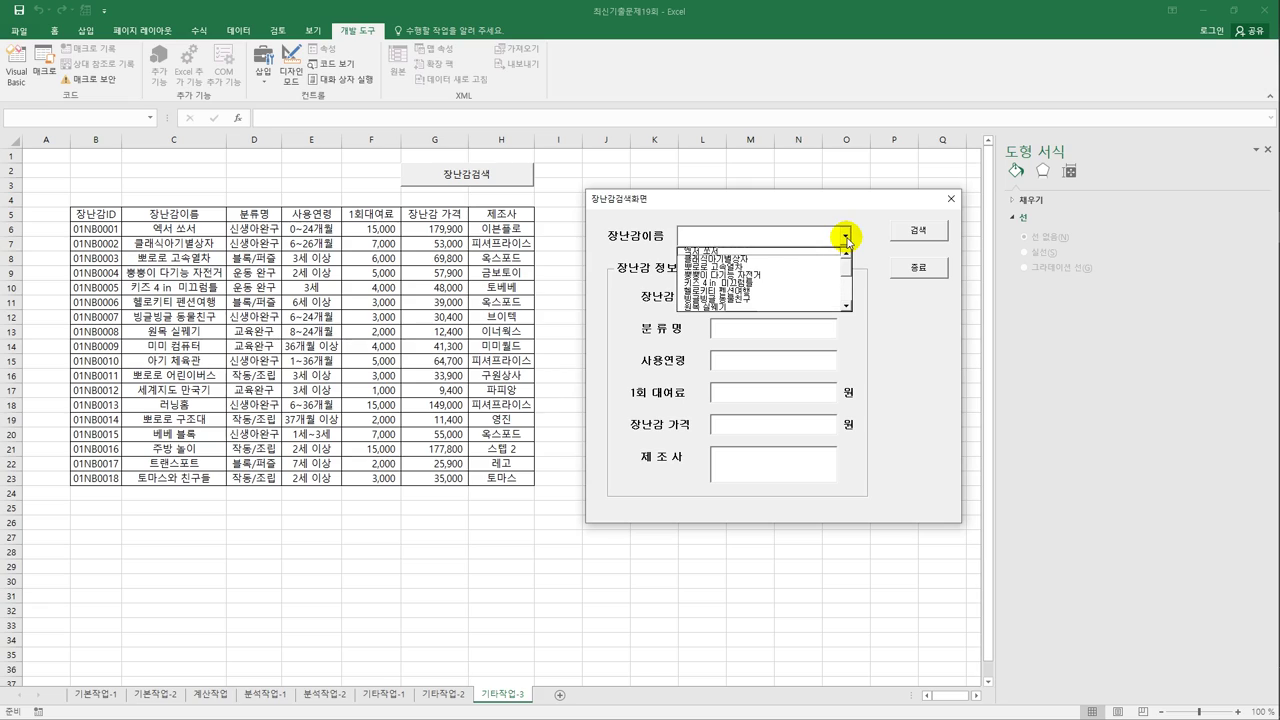
pyautogui.click(783, 253)
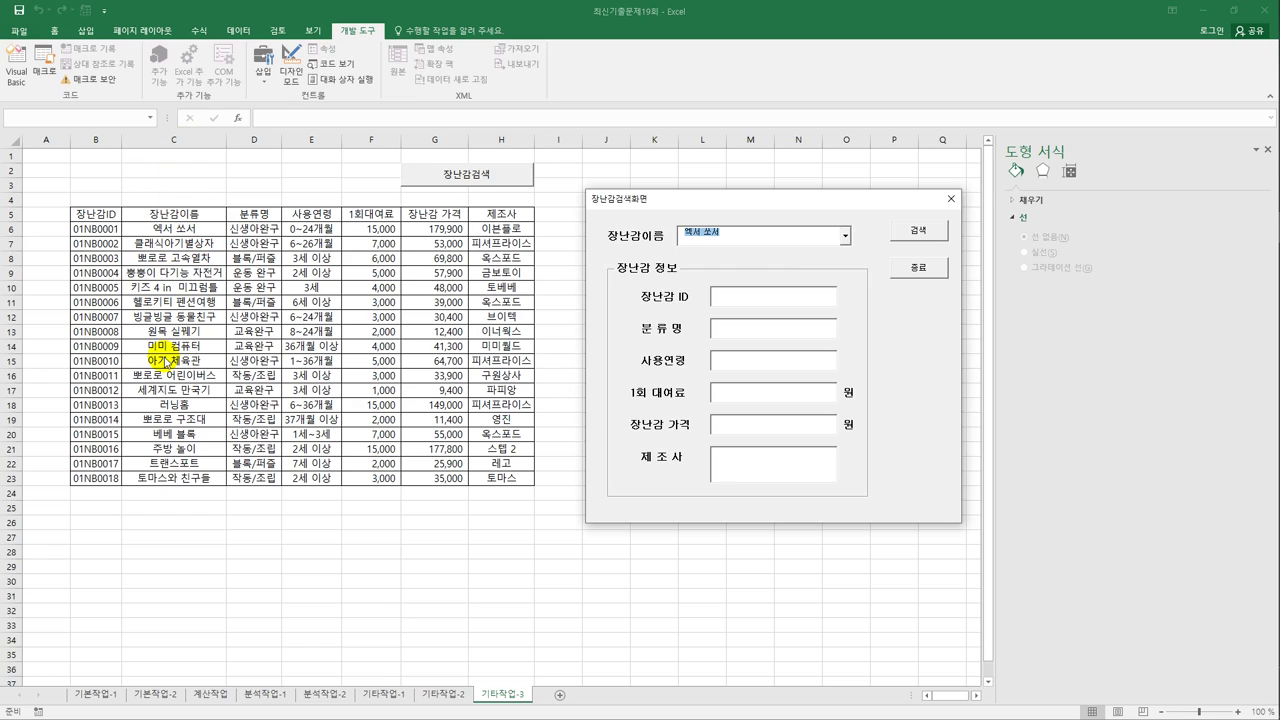
pyautogui.click(910, 272)
# Step: Return to the Visual Basic editor and write iRow = Combo장난감이름.ListIndex + 6 in the cmd검색_Click procedure
pyautogui.click(16, 66)
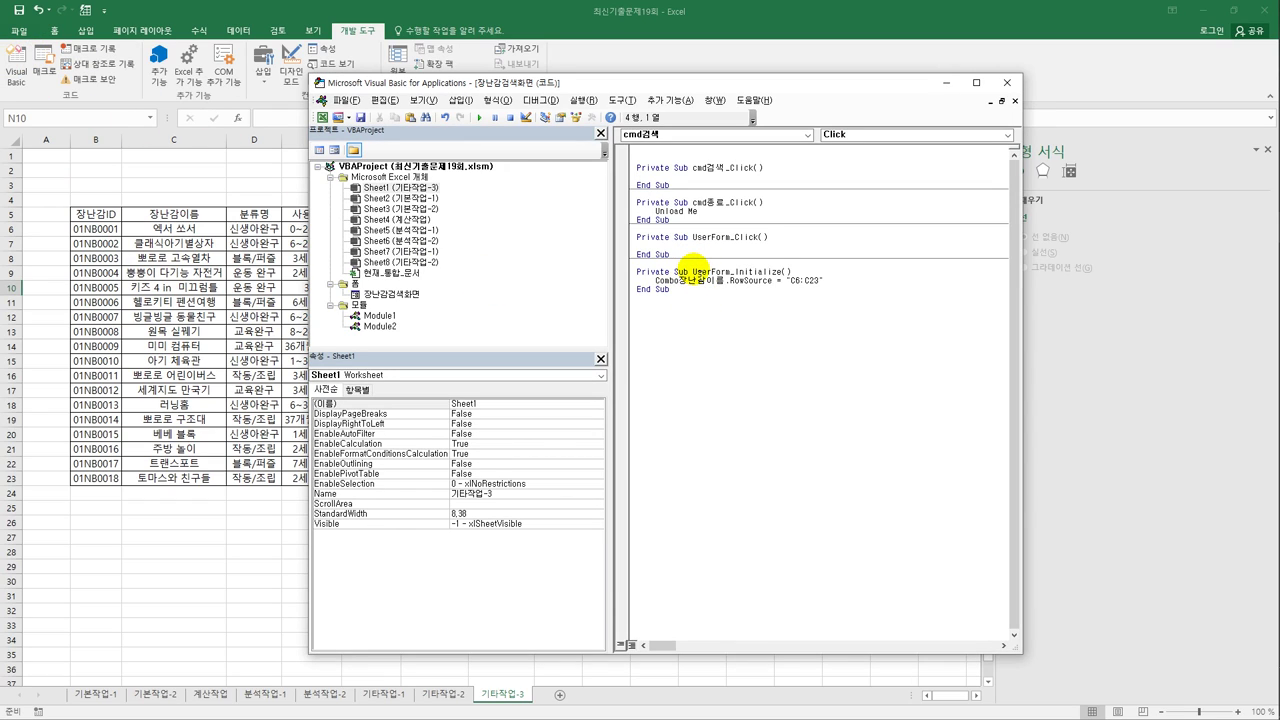
pyautogui.press('Tab')
pyautogui.write('iRow ')
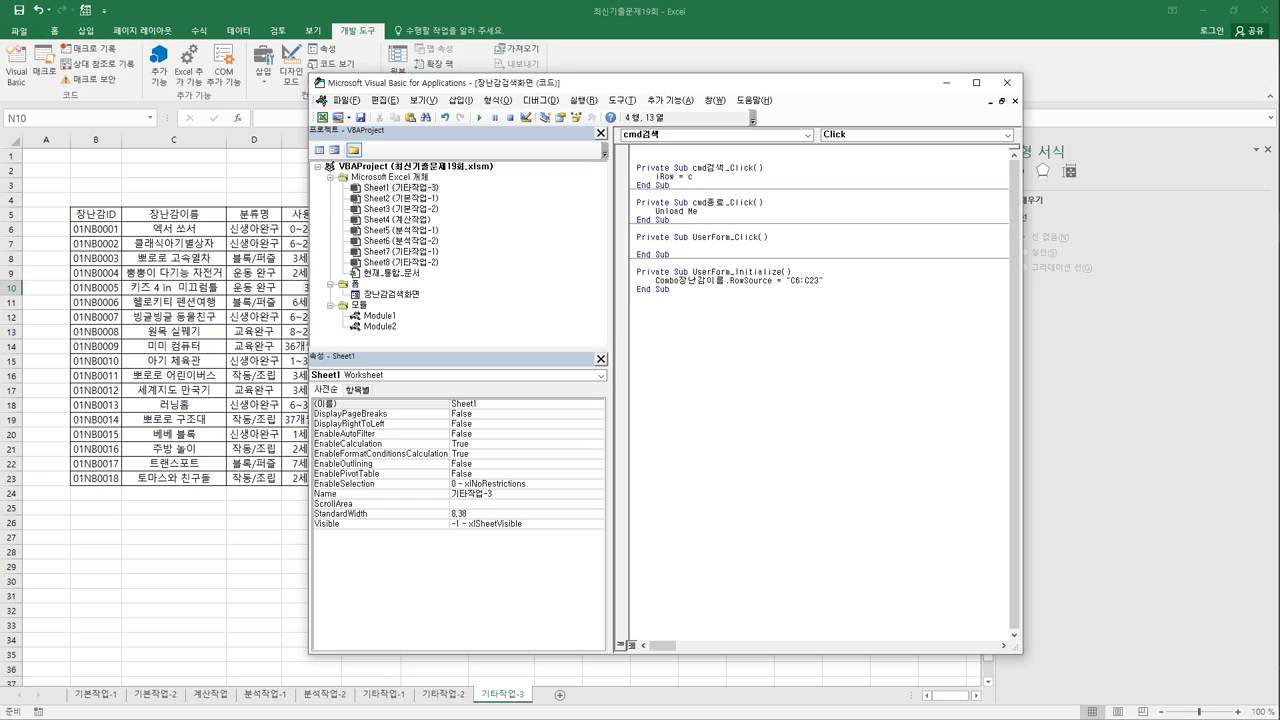
pyautogui.write('= combo장난감이름.')
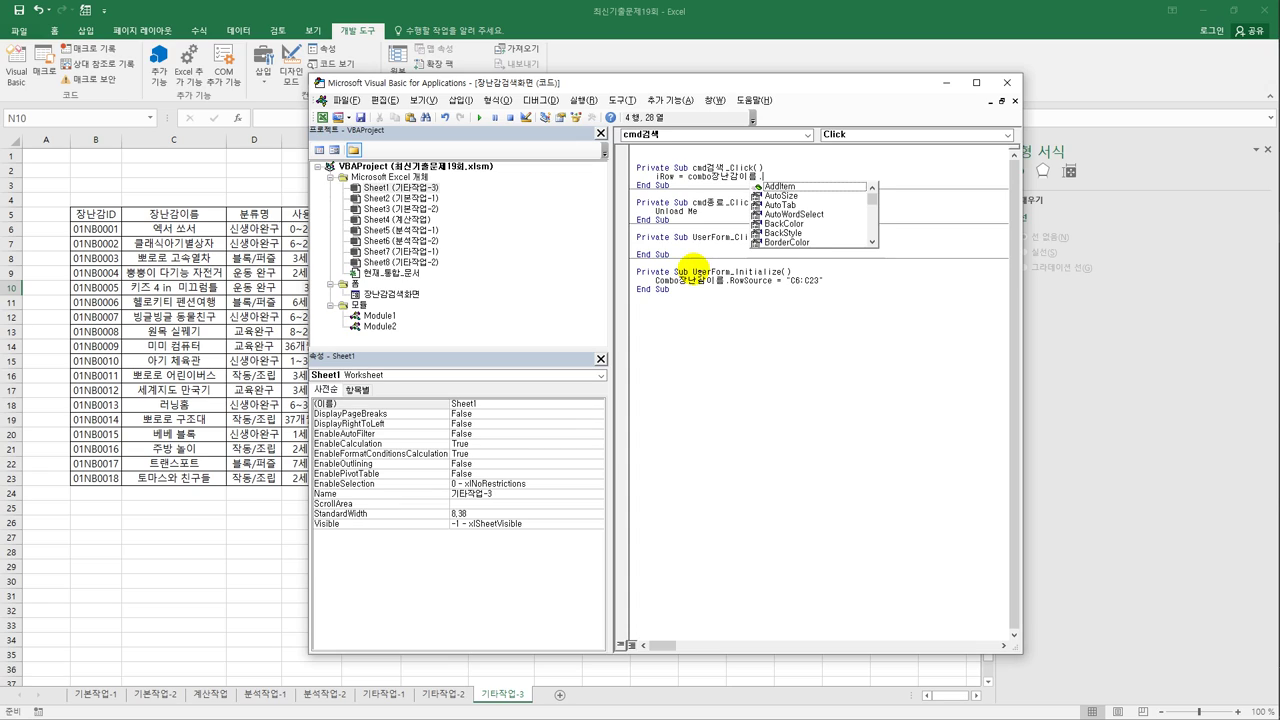
pyautogui.write('listin')
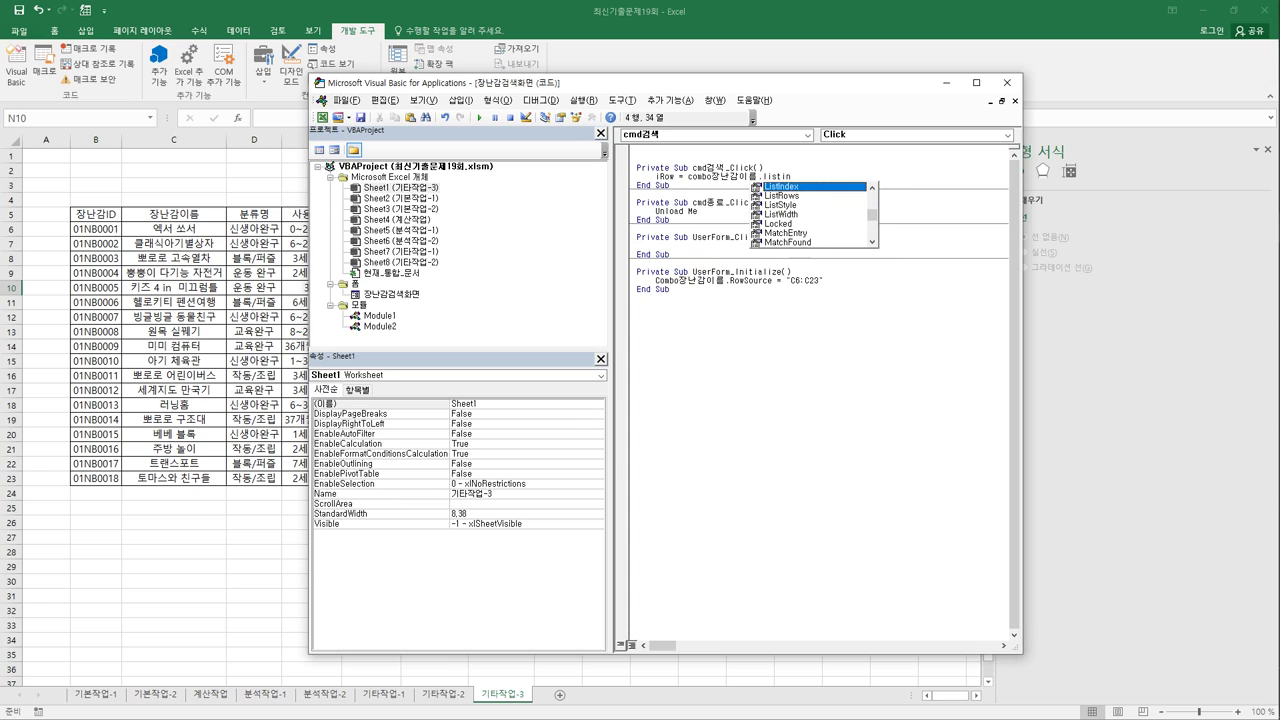
pyautogui.write(' + ')
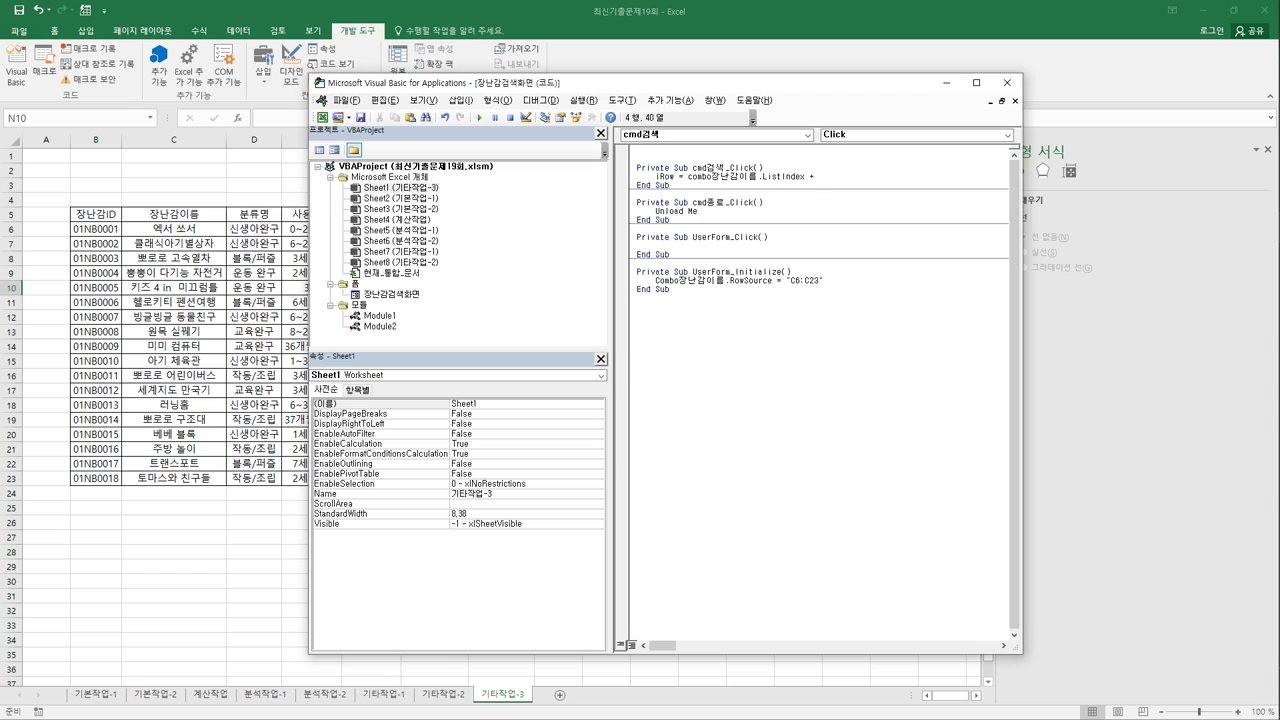
pyautogui.write('6')
pyautogui.press('Return')
pyautogui.press('Return')
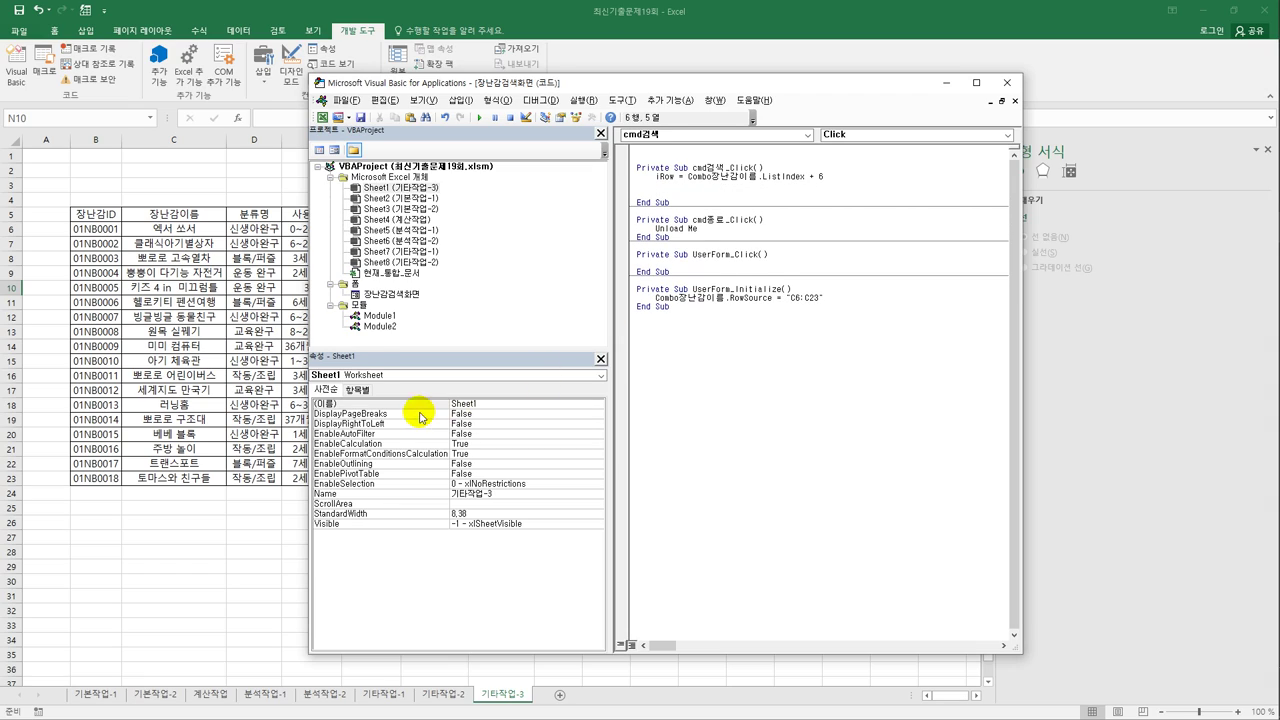
# Step: Open the 장난감검색화면 form design and check the names of the six text boxes in the 장난감 정보 frame
pyautogui.doubleClick(378, 294)
pyautogui.click(785, 250)
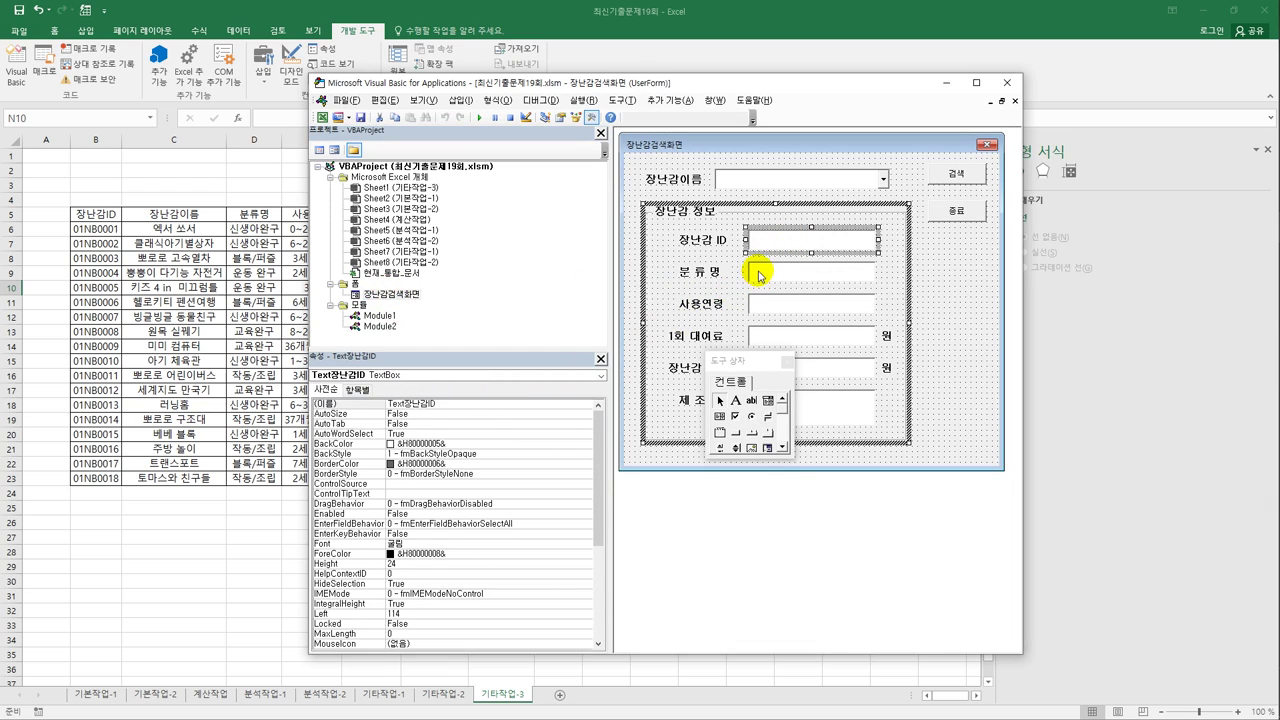
pyautogui.click(757, 272)
pyautogui.click(775, 306)
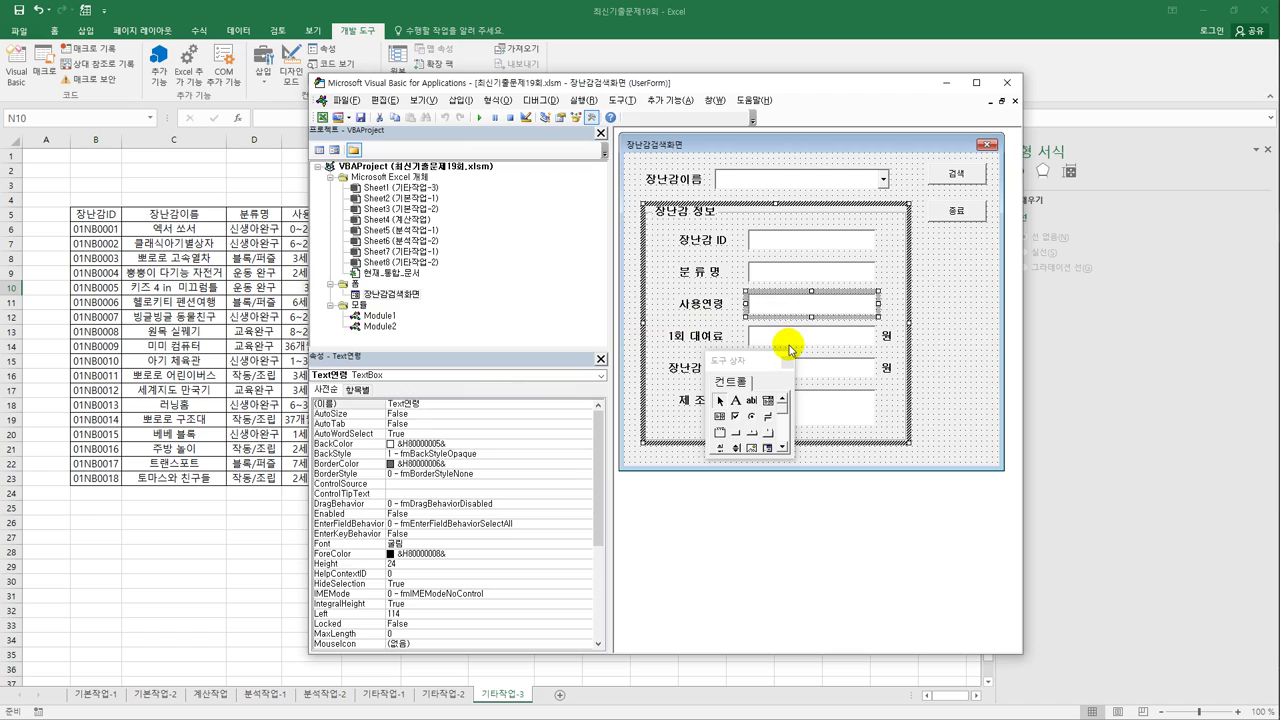
pyautogui.click(786, 337)
pyautogui.click(805, 364)
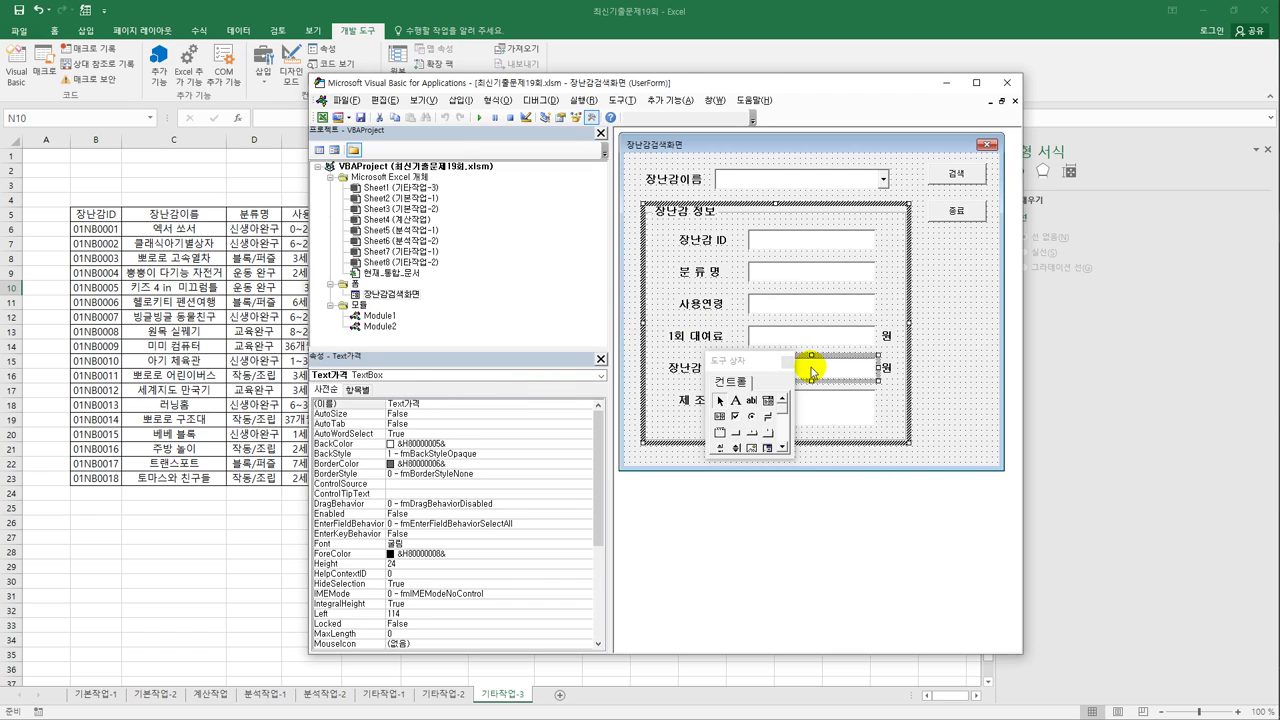
pyautogui.click(820, 403)
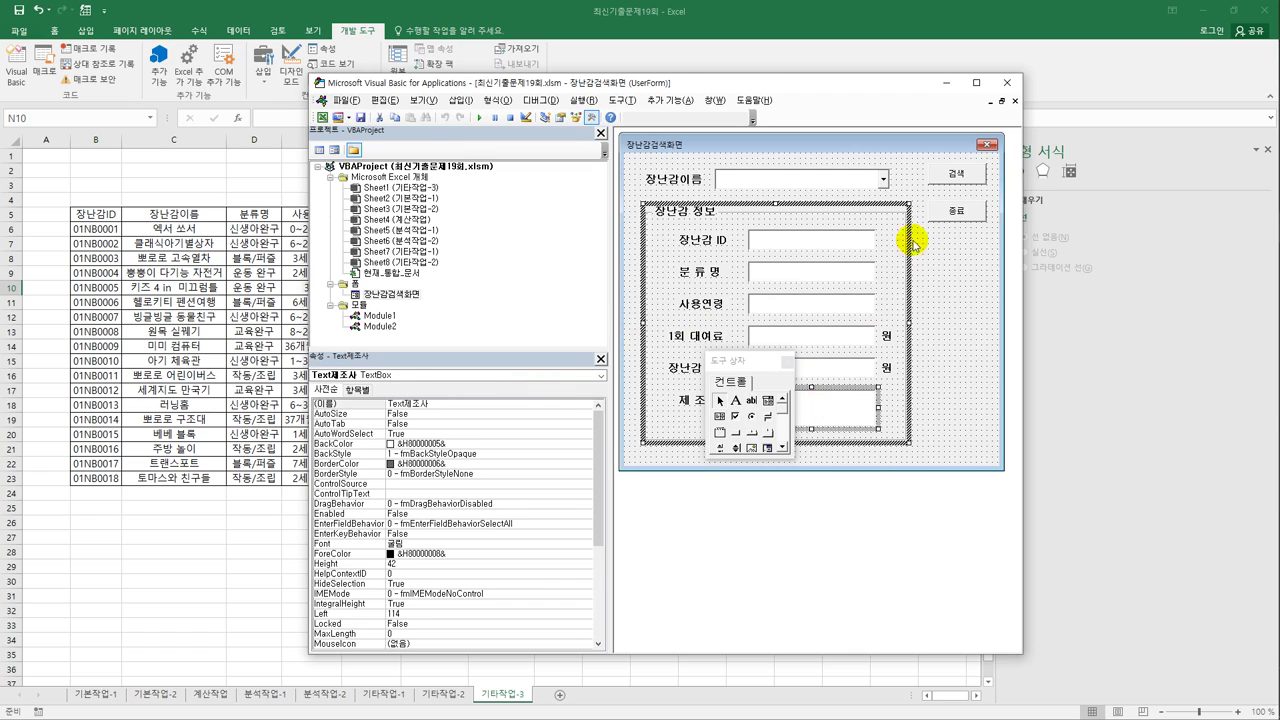
# Step: Go back to the cmd검색_Click code and add the line Text장난감ID = Cells(iRow, 2) below the iRow assignment
pyautogui.doubleClick(946, 176)
pyautogui.click(664, 193)
pyautogui.write('text')
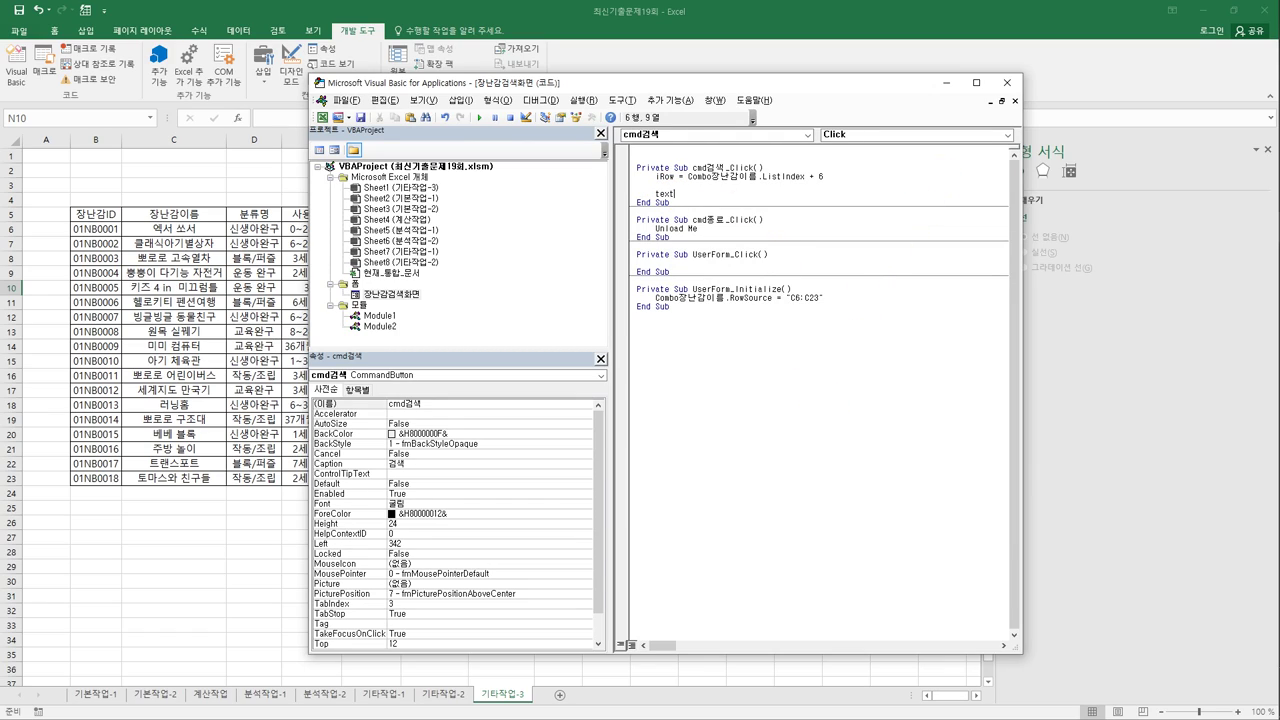
pyautogui.write('장난감ID = cells(iRow, 2)')
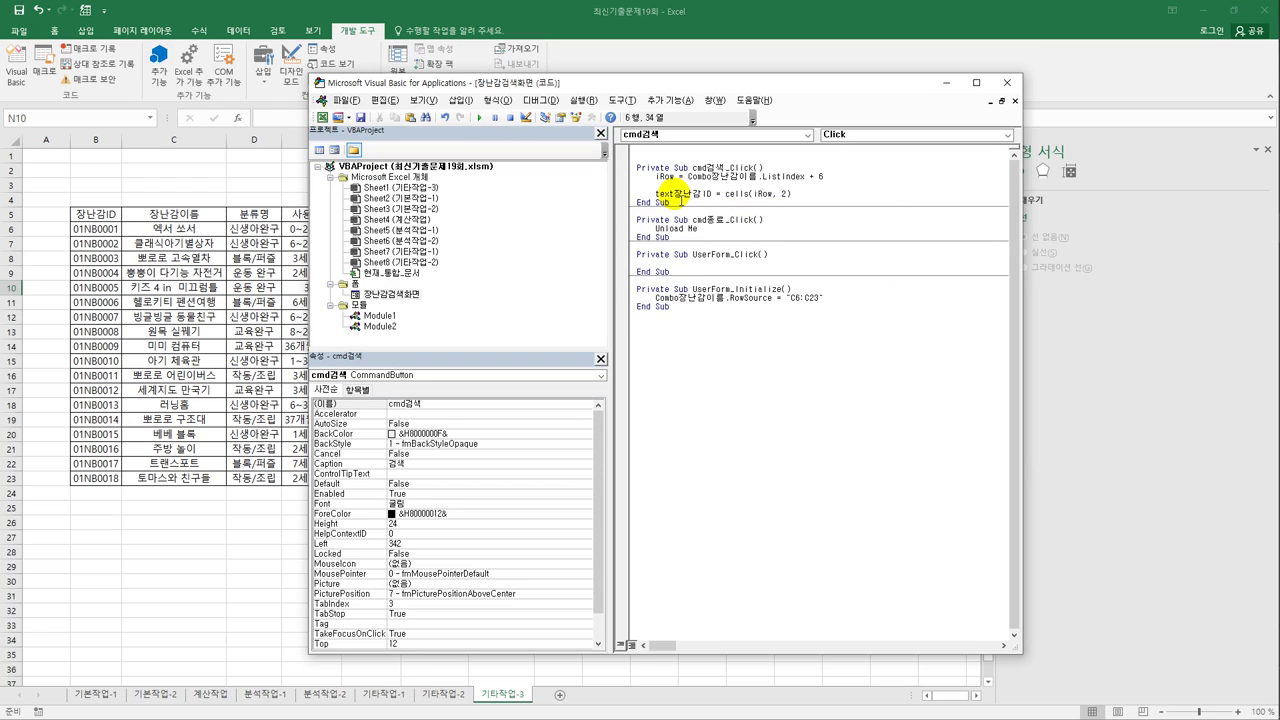
# Step: Duplicate the Text장난감ID = Cells(iRow, 2) line four times directly below it
pyautogui.press('Return')
pyautogui.press('Up')
pyautogui.hotkey('shift', 'End')
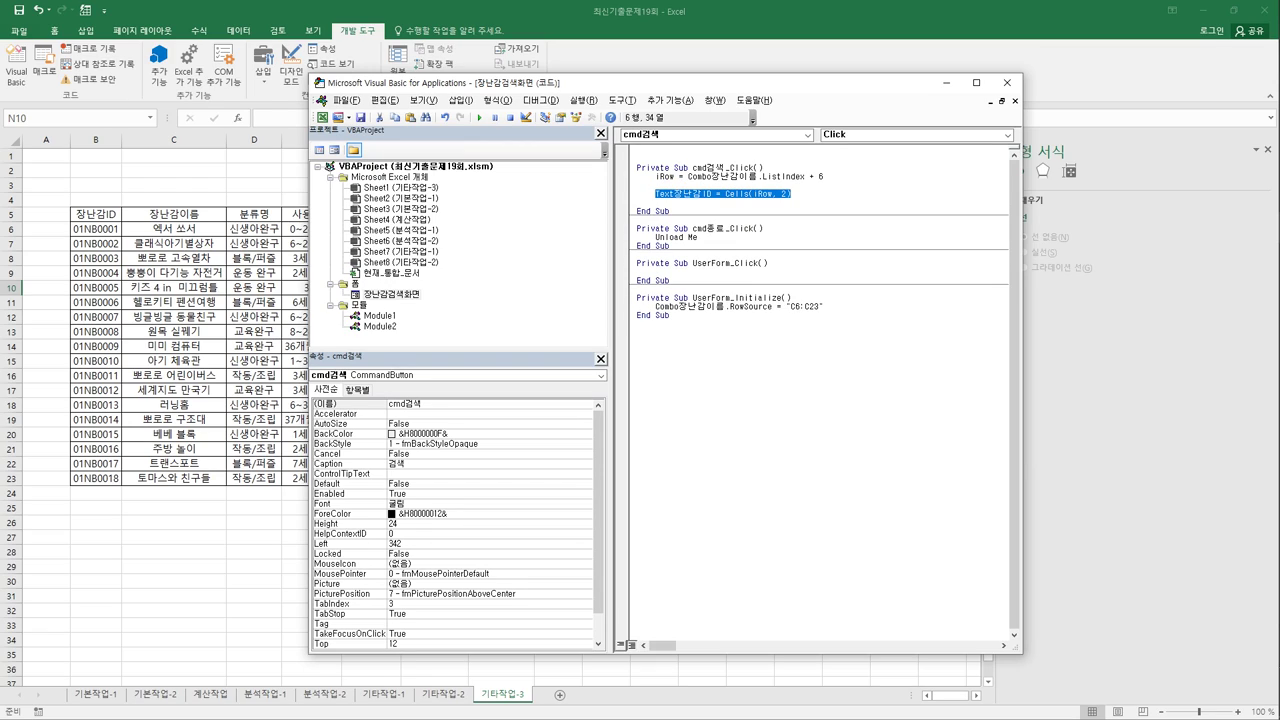
pyautogui.hotkey('ctrl', 'c')
pyautogui.press('Down')
pyautogui.hotkey('ctrl', 'v')
pyautogui.press('Return')
pyautogui.hotkey('ctrl', 'v')
pyautogui.press('Return')
pyautogui.hotkey('ctrl', 'v')
pyautogui.press('Return')
pyautogui.hotkey('ctrl', 'v')
pyautogui.press('Return')
# Step: Change the text box name in the second assignment line to Text분류
pyautogui.press('Up')
pyautogui.press('Up')
pyautogui.press('Up')
pyautogui.press('Up')
pyautogui.press('End')
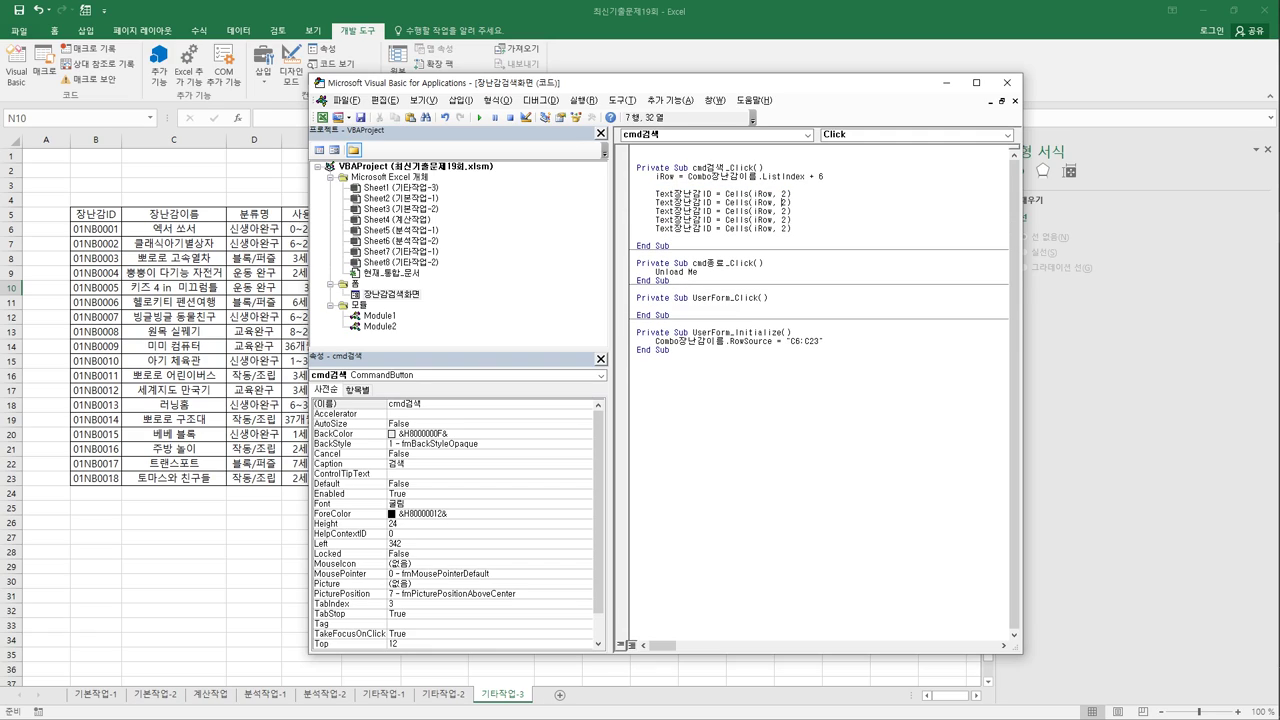
pyautogui.press('Left')
pyautogui.press('Left')
pyautogui.press('Left')
pyautogui.hotkey('shift', 'Right')
pyautogui.hotkey('shift', 'Right')
pyautogui.hotkey('shift', 'Right')
pyautogui.hotkey('shift', 'Right')
pyautogui.hotkey('shift', 'Right')
pyautogui.write('분류')
# Step: Change the text box names in the third and fourth assignment lines to Text연령 and Text대여료
pyautogui.press('Down')
pyautogui.hotkey('shift', 'Right')
pyautogui.hotkey('shift', 'Right')
pyautogui.hotkey('shift', 'Right')
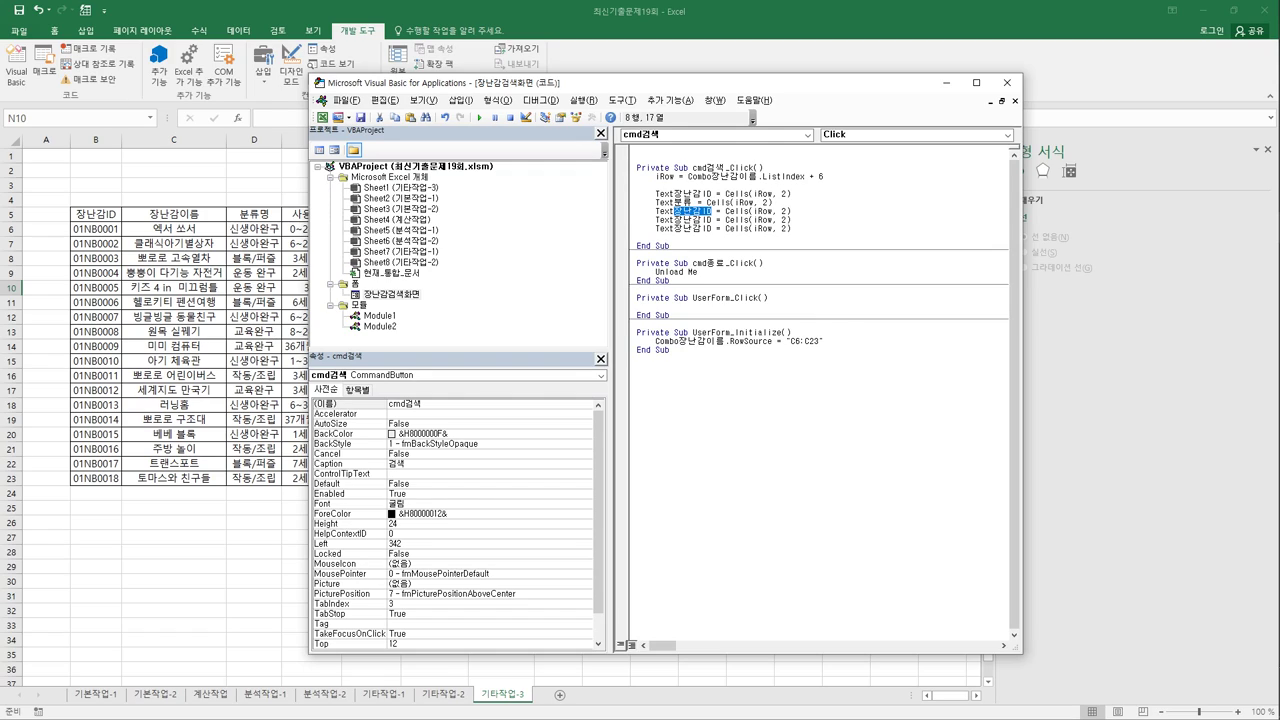
pyautogui.write('연령')
pyautogui.press('Down')
pyautogui.hotkey('shift', 'Right')
pyautogui.hotkey('shift', 'Right')
pyautogui.hotkey('shift', 'Right')
pyautogui.hotkey('shift', 'Right')
pyautogui.hotkey('shift', 'Right')
pyautogui.write('가여료')
# Step: Change the text box name in the fifth assignment line to Text가격
pyautogui.press('Down')
pyautogui.press('Left')
pyautogui.hotkey('shift', 'Right')
pyautogui.hotkey('shift', 'Right')
pyautogui.hotkey('shift', 'Right')
pyautogui.hotkey('shift', 'Right')
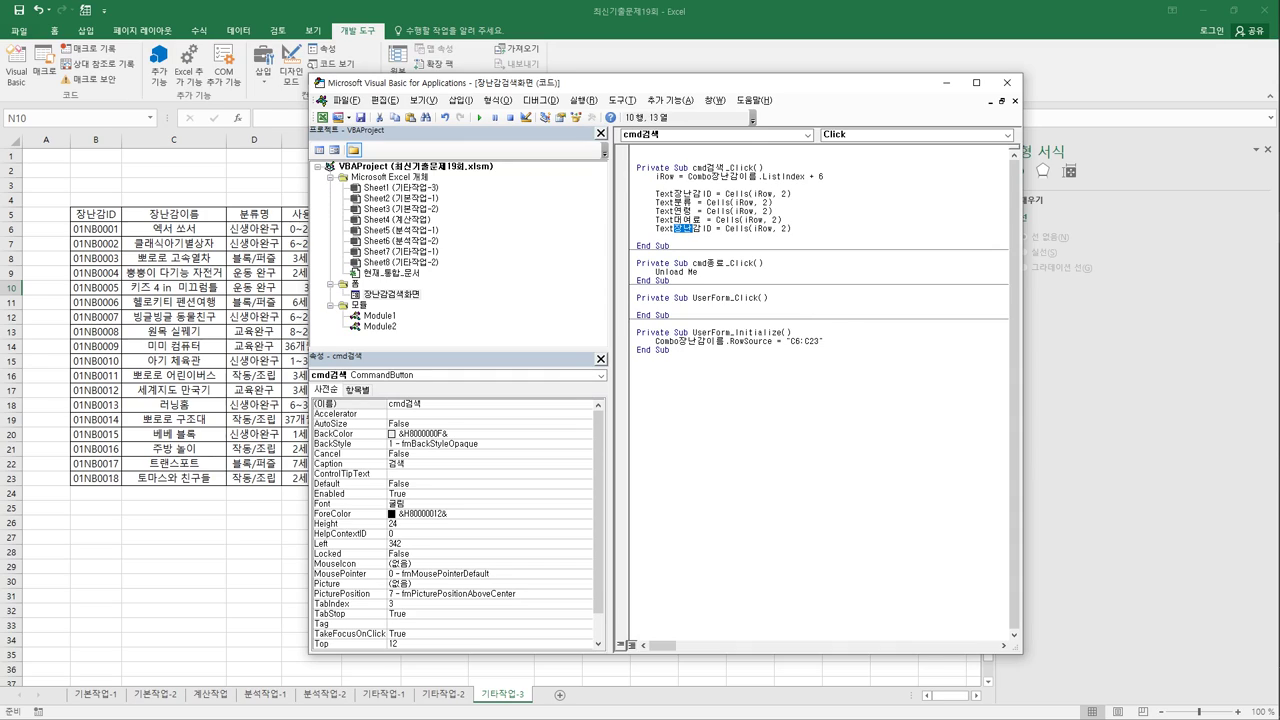
pyautogui.write('가격')
# Step: Paste a sixth copy of the assignment line below Text가격 and rename its text box to Text제조사
pyautogui.press('End')
pyautogui.press('Return')
pyautogui.hotkey('ctrl', 'v')
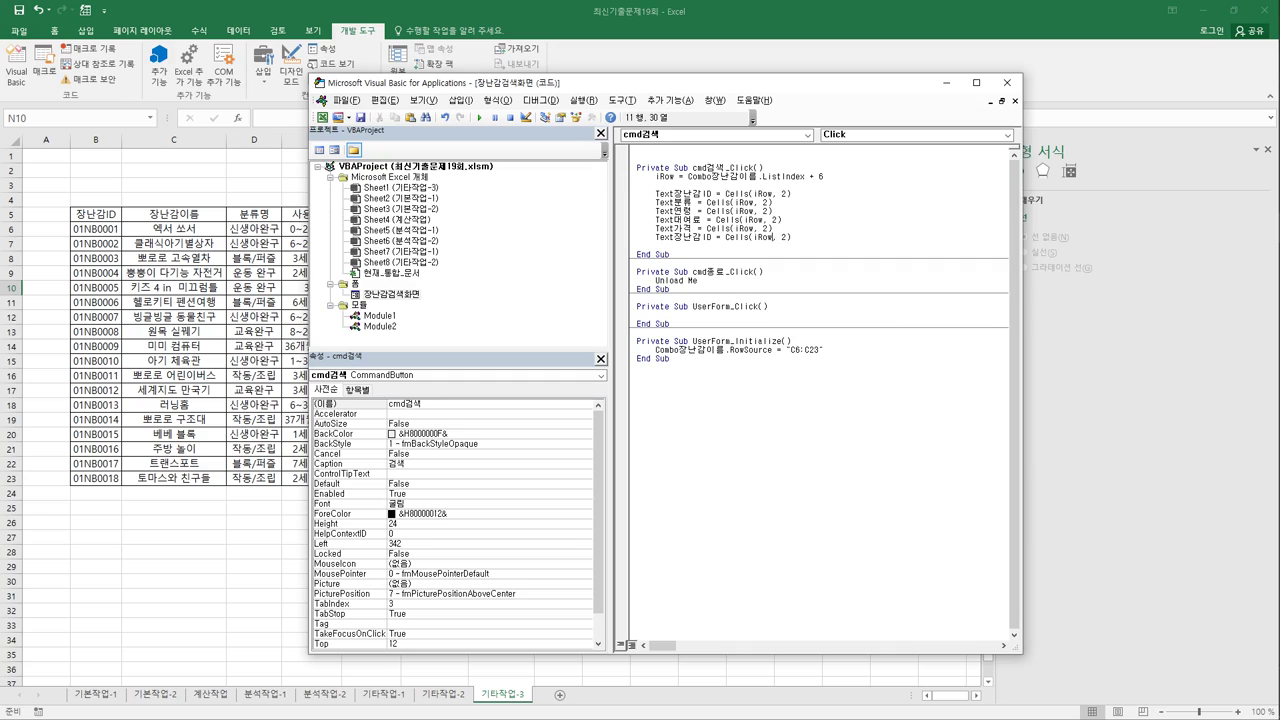
pyautogui.press('Left')
pyautogui.press('Left')
pyautogui.press('Left')
pyautogui.press('Left')
pyautogui.hotkey('shift', 'Right')
pyautogui.hotkey('shift', 'Right')
pyautogui.hotkey('shift', 'Right')
pyautogui.write('제조사')
pyautogui.click(707, 211)
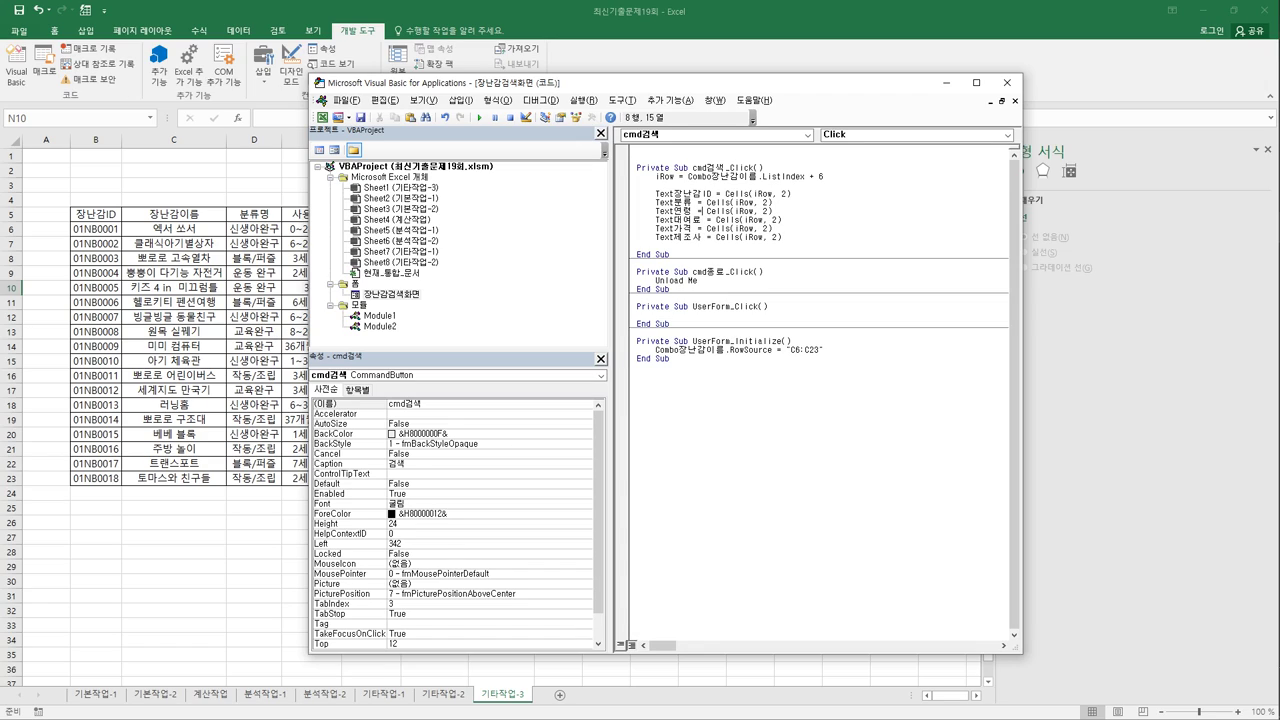
# Step: Set the Cells column numbers to 4 for Text분류, 5 for Text연령, 6 for Text대여료, 7 for Text가격 and 8 for Text제조사
pyautogui.write('4')
pyautogui.moveTo(692, 82); pyautogui.dragTo(817, 71)
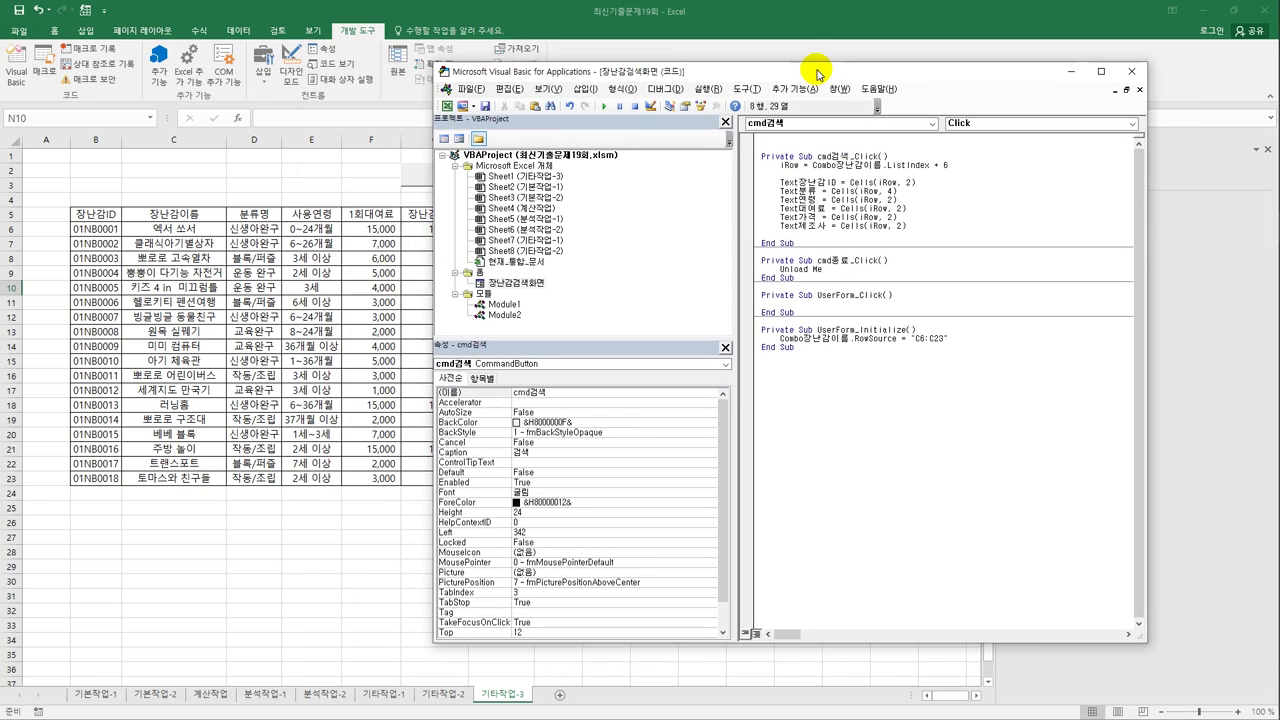
pyautogui.doubleClick(894, 199)
pyautogui.write('5')
pyautogui.doubleClick(902, 208)
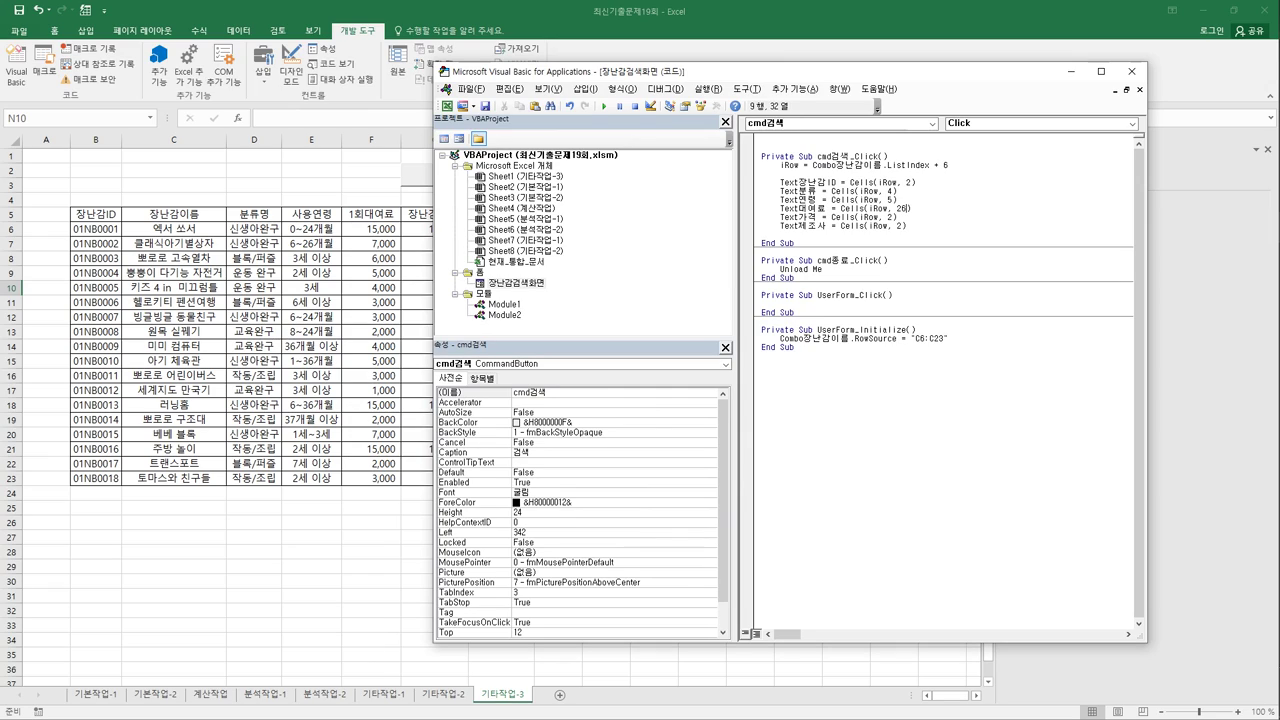
pyautogui.write('6')
pyautogui.doubleClick(902, 216)
pyautogui.write('7')
pyautogui.press('Return')
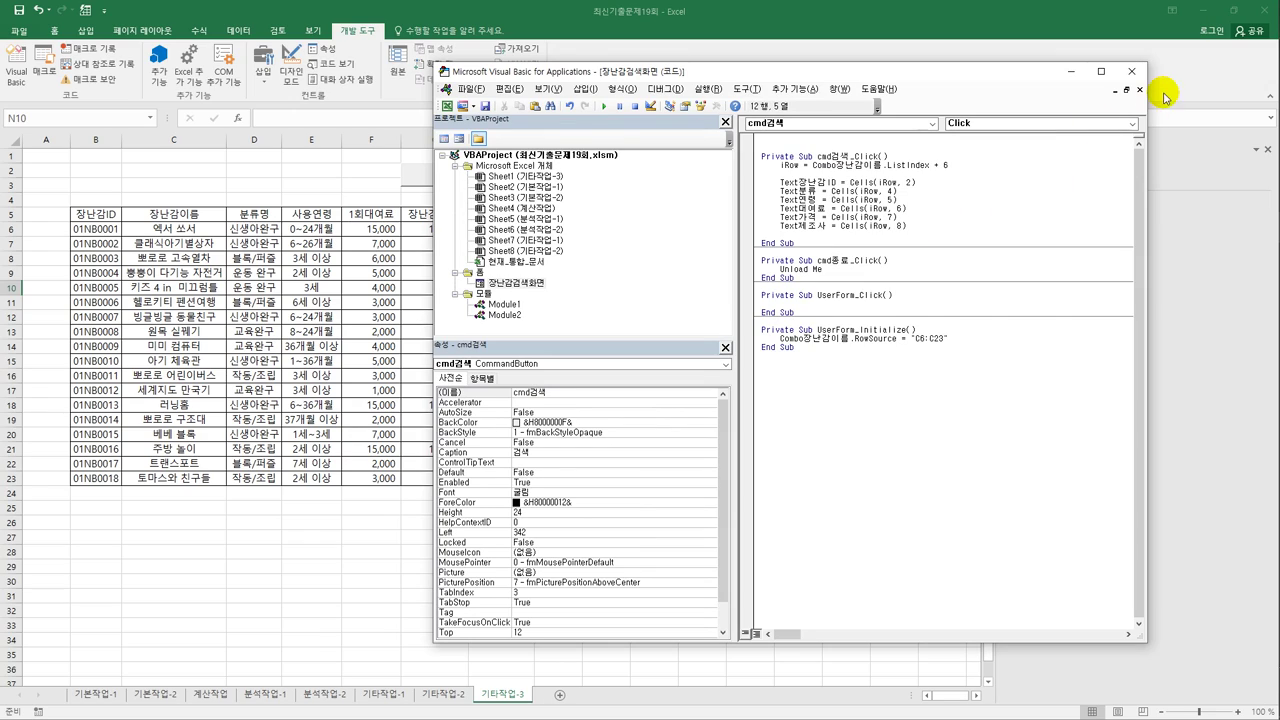
# Step: Close the code editor and test the 장난감검색 form by searching for the toy 엑서 쏘서
pyautogui.click(1132, 71)
pyautogui.click(525, 178)
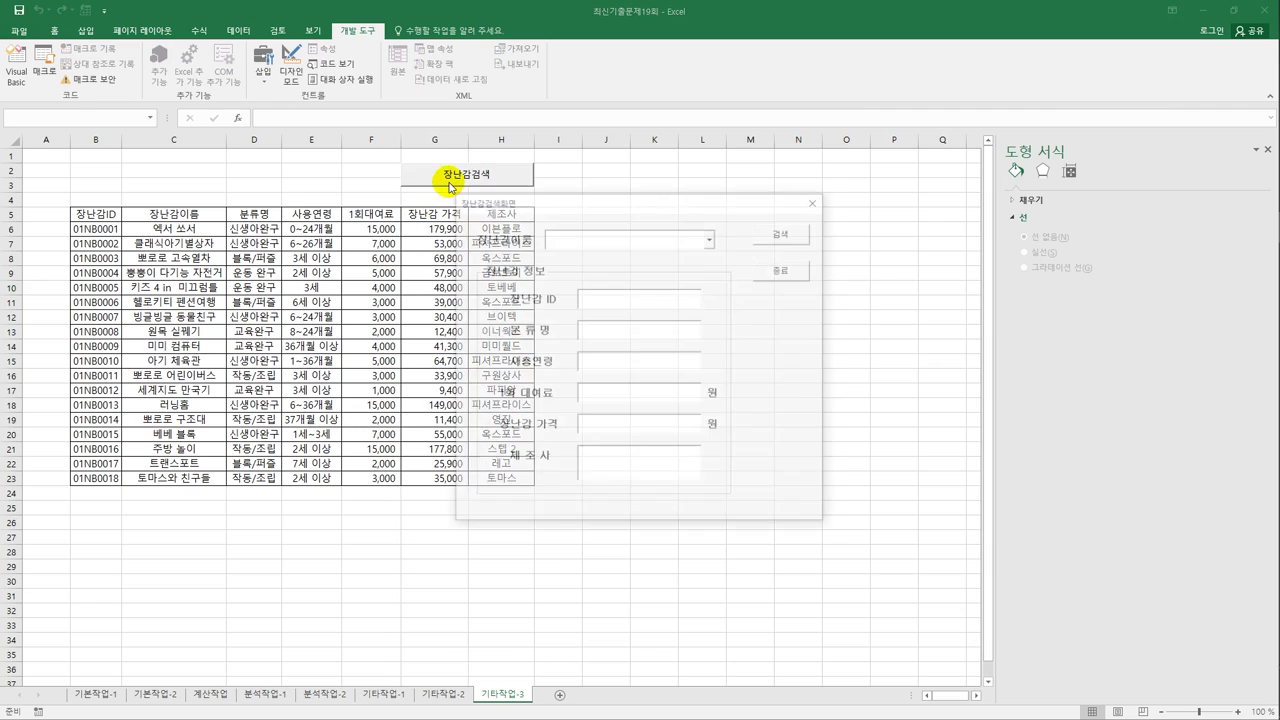
pyautogui.click(713, 241)
pyautogui.click(651, 251)
pyautogui.click(782, 231)
pyautogui.moveTo(708, 203); pyautogui.dragTo(824, 186)
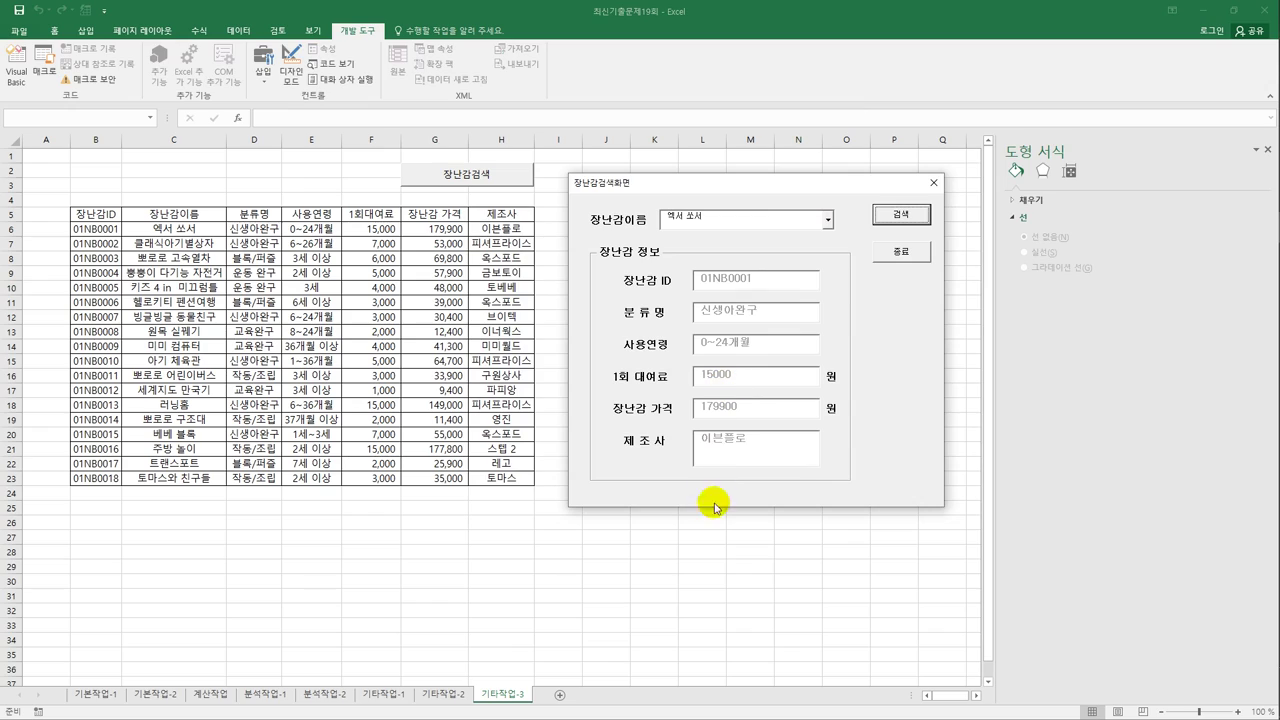
# Step: Search for the toy 키즈 4 in 미끄럼틀 in the form and close the form with 종료
pyautogui.click(827, 219)
pyautogui.click(786, 264)
pyautogui.click(874, 222)
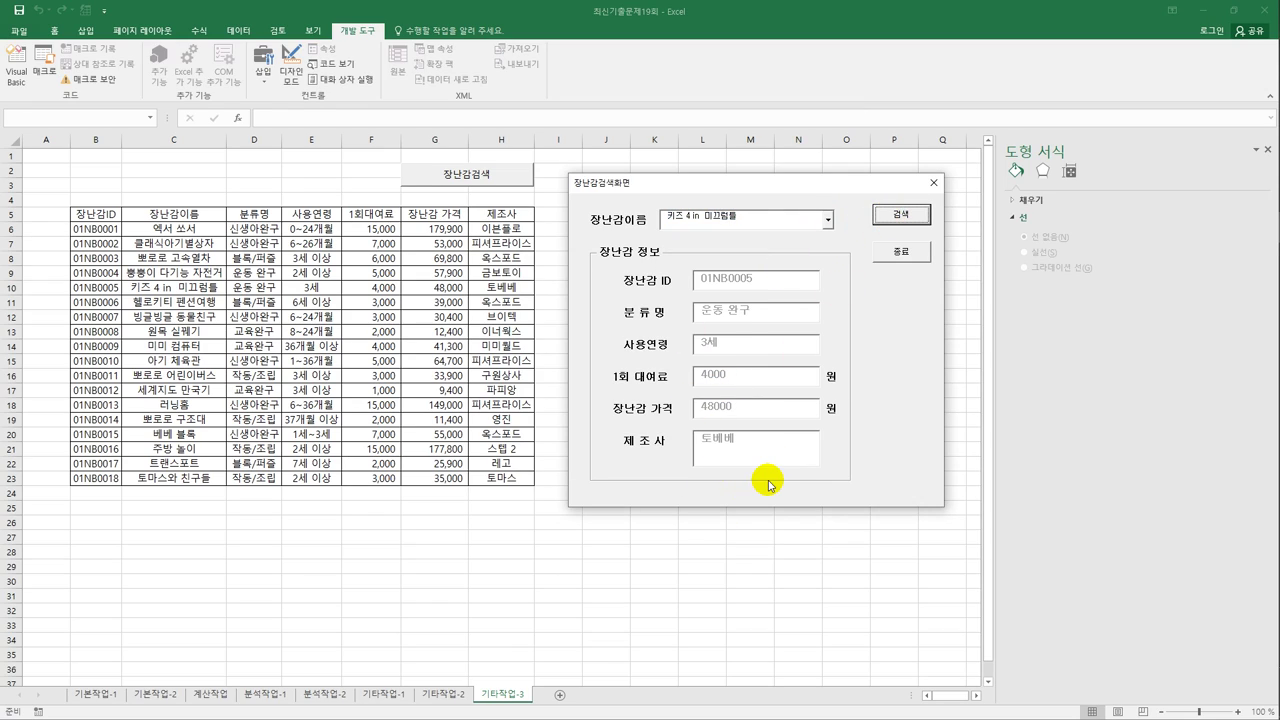
pyautogui.click(900, 252)
pyautogui.click(796, 347)
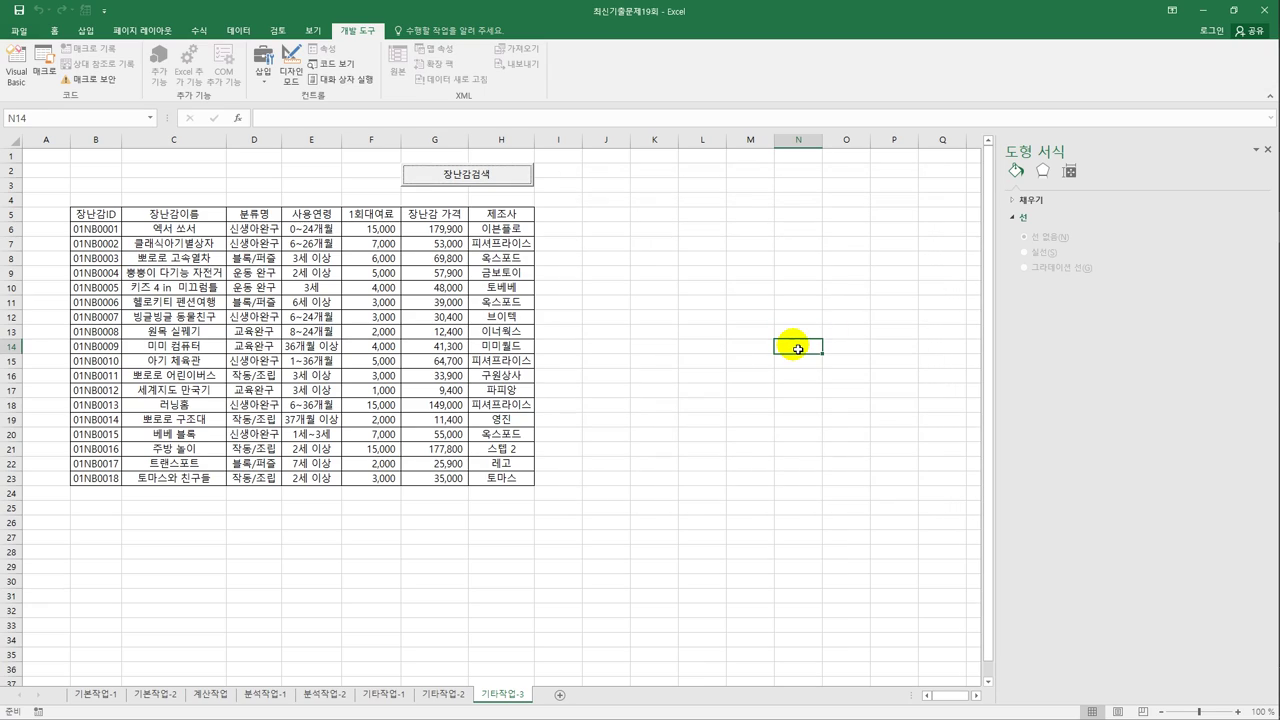